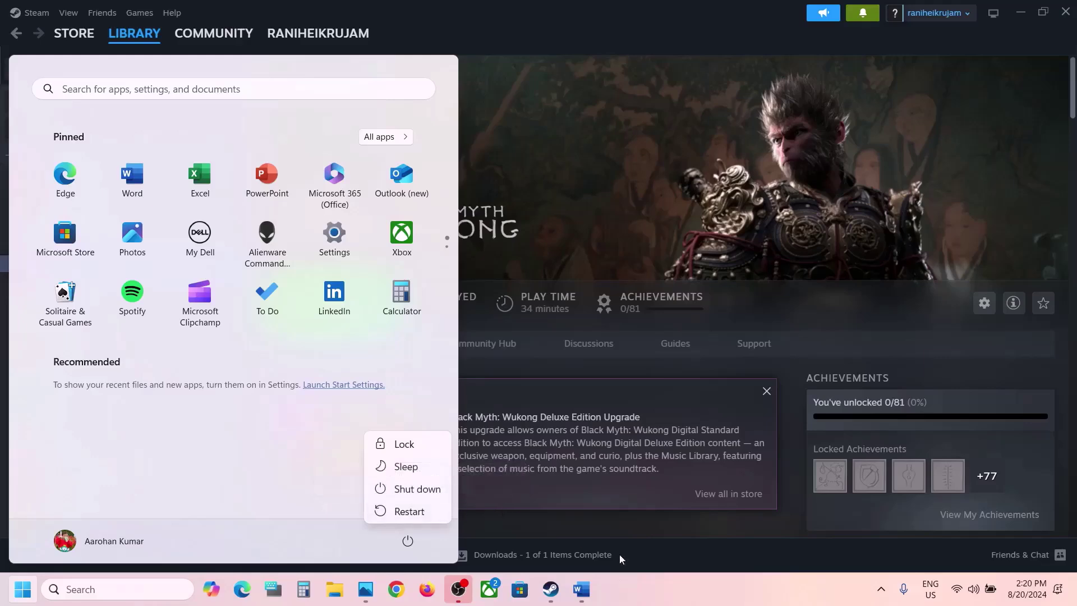
Step: Switch to the Word document of steps and highlight "Compatibility Mode" in Step 2
left_click(681, 597)
left_click(682, 597)
left_click(578, 593)
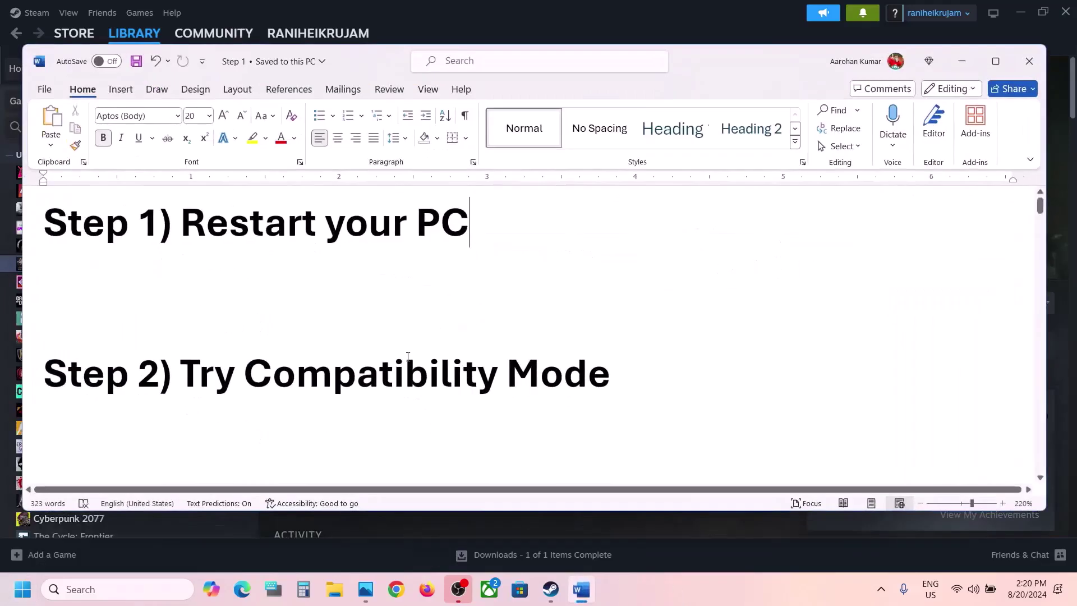
left_click_drag(267, 360, 609, 376)
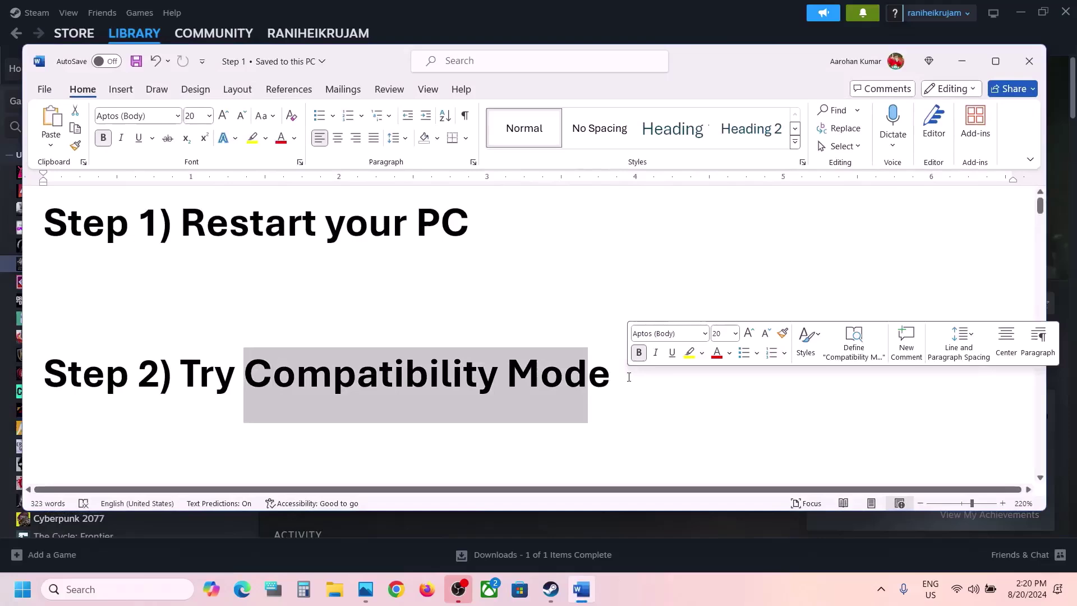
Step: Start Black Myth: Wukong from the Steam library to bring up its Compatibility Mode launch option, and cancel the launch
left_click(962, 61)
left_click(333, 303)
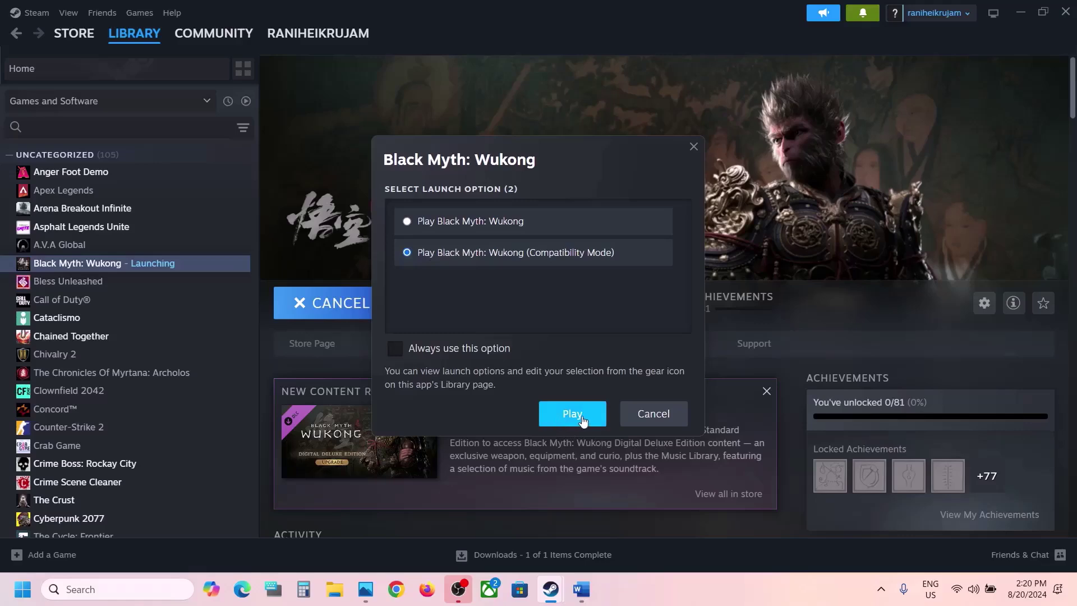
left_click(639, 414)
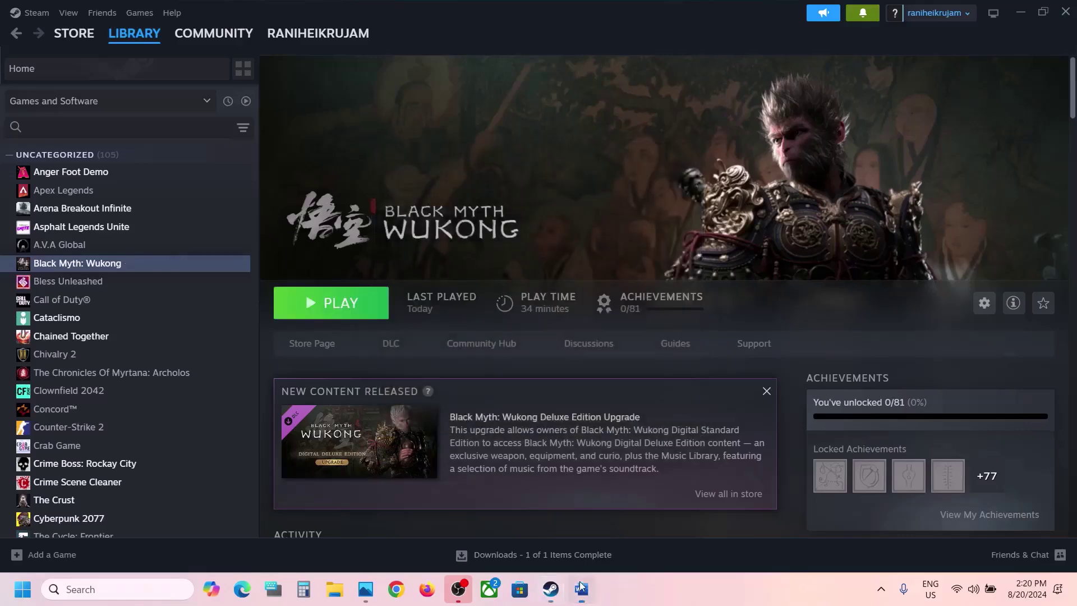
Step: Return to the Word document and highlight the instruction to set the Windows power plan to "Power Saver" in Step 3
left_click(581, 589)
scroll(468, 364, "down", 5)
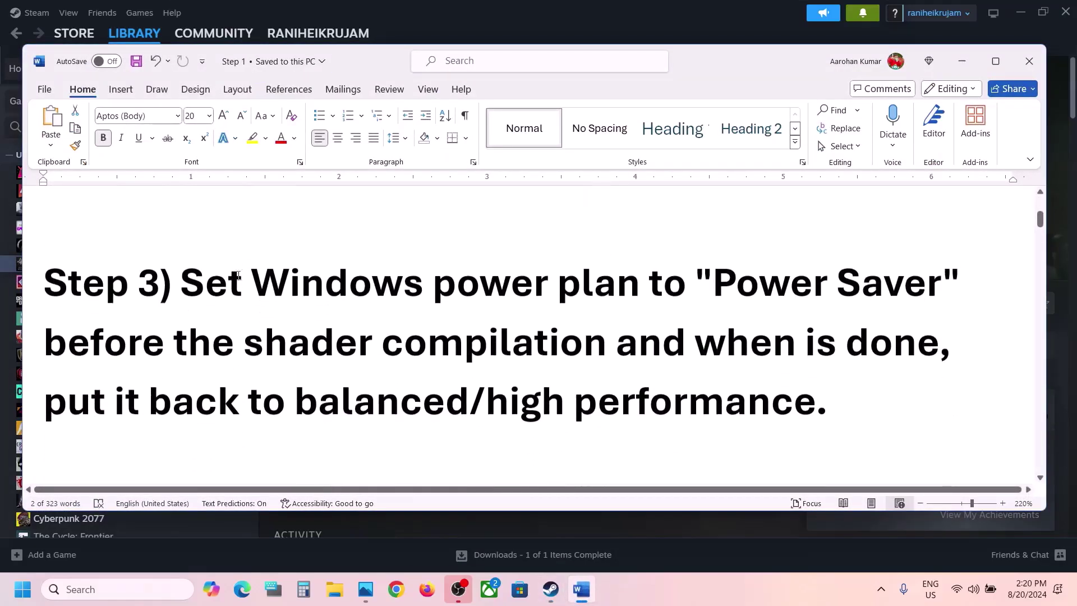
left_click_drag(188, 285, 939, 280)
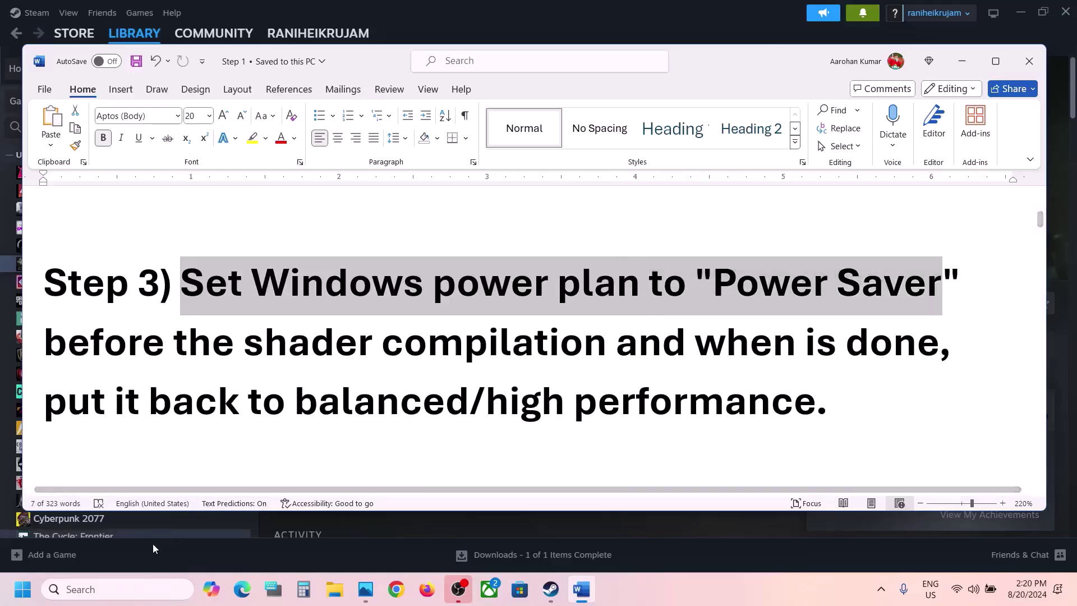
Step: Open the Power Options of Hardware and Sound in Control Panel to show the available power plans
left_click(110, 581)
type("control")
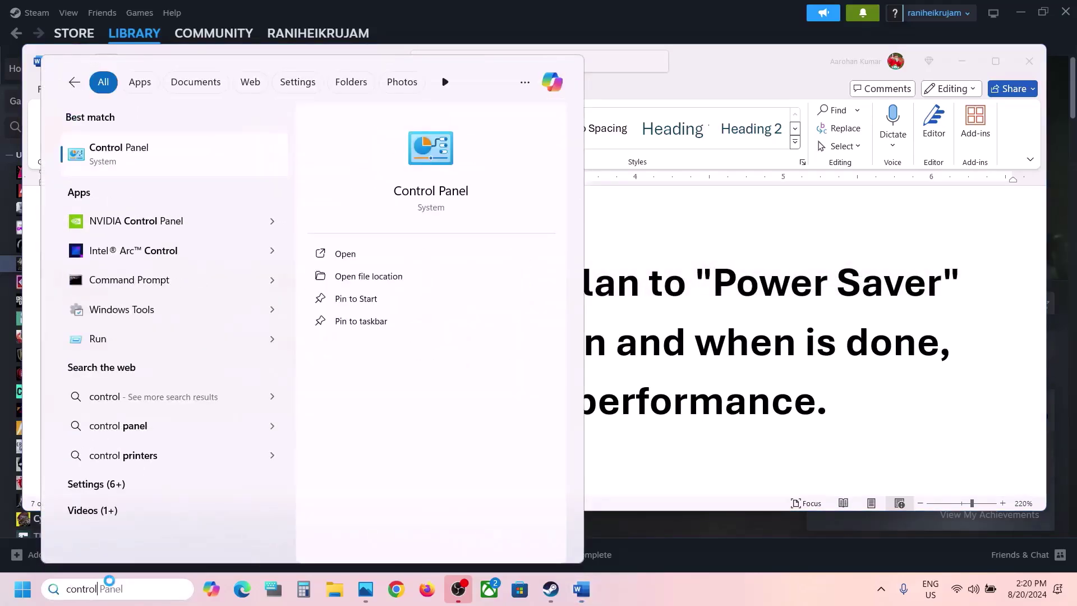
key("Return")
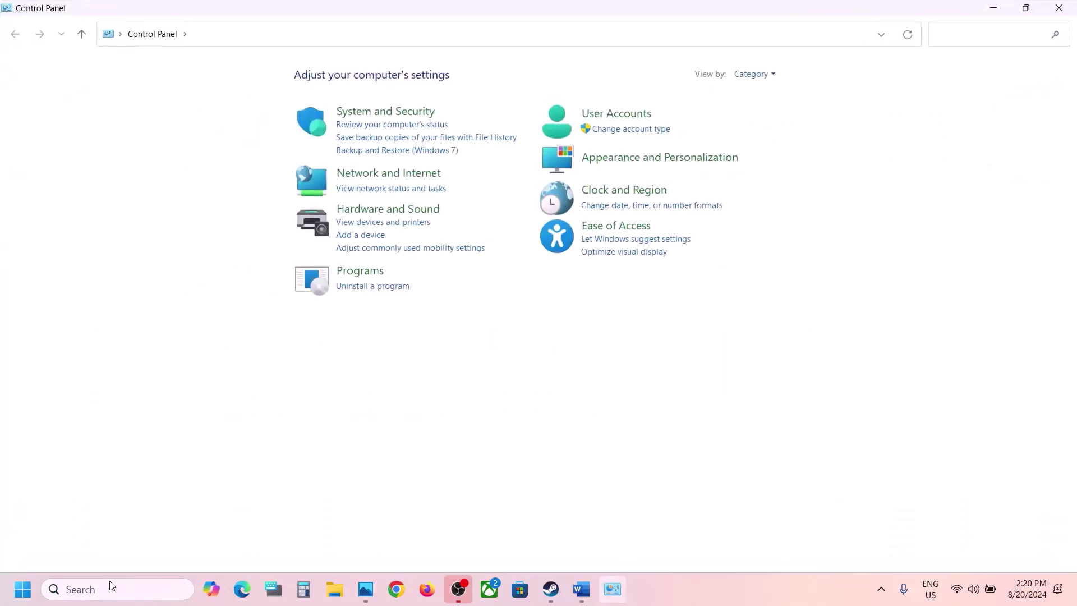
left_click(397, 211)
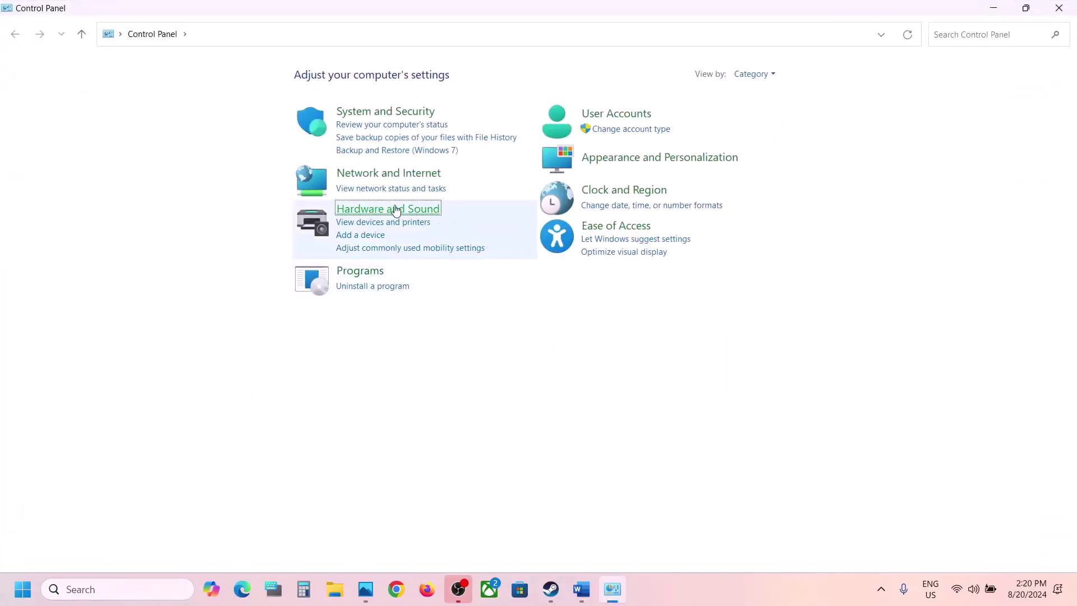
left_click(216, 189)
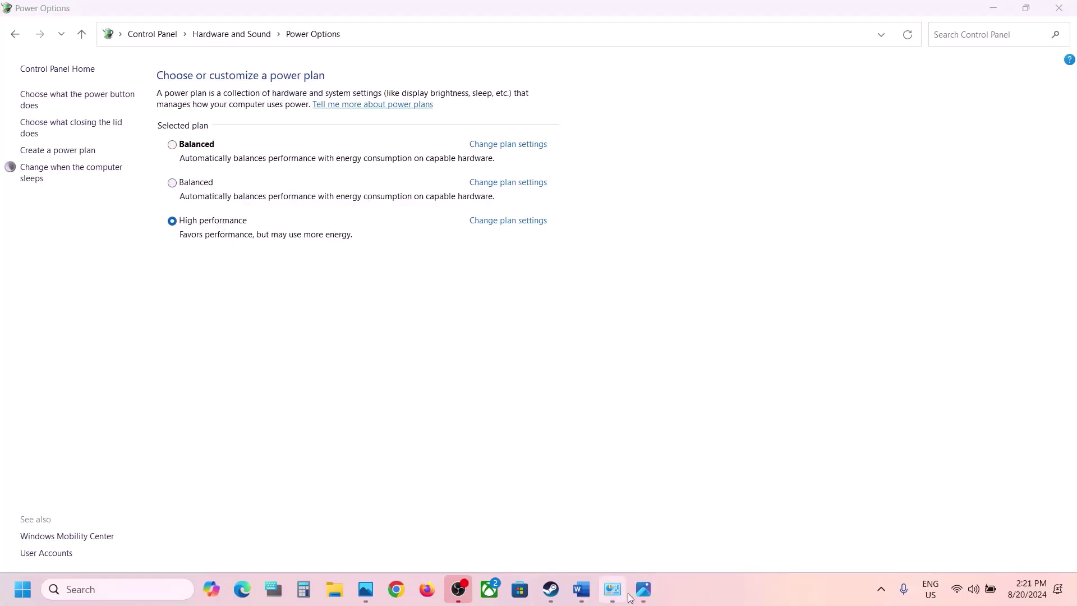
Step: View the power plan screenshot in Photos to see where the Power saver plan is listed, and minimize it
mouse_move(643, 589)
left_click(631, 533)
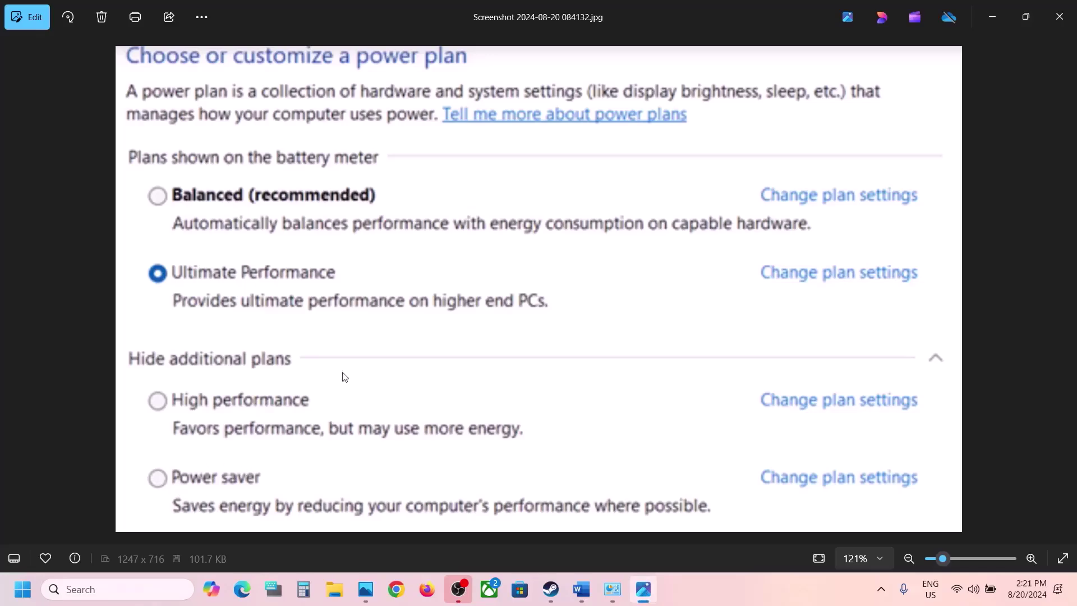
left_click(991, 16)
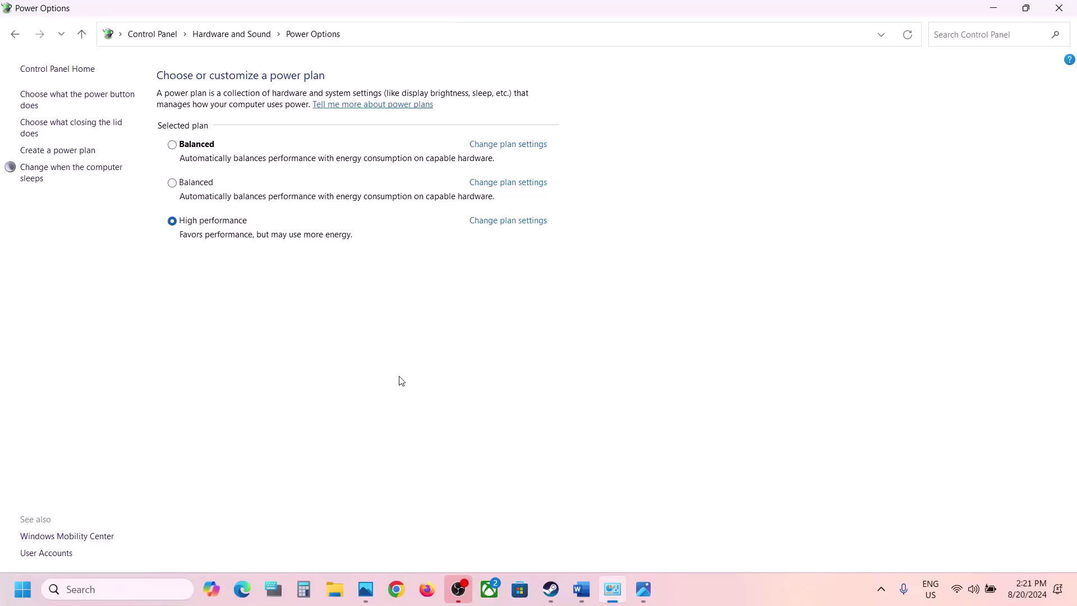
Step: In the Word document, highlight the shader compilation and balanced/high performance text of Step 3 and "Update System BIOS" in Step 4
left_click(581, 590)
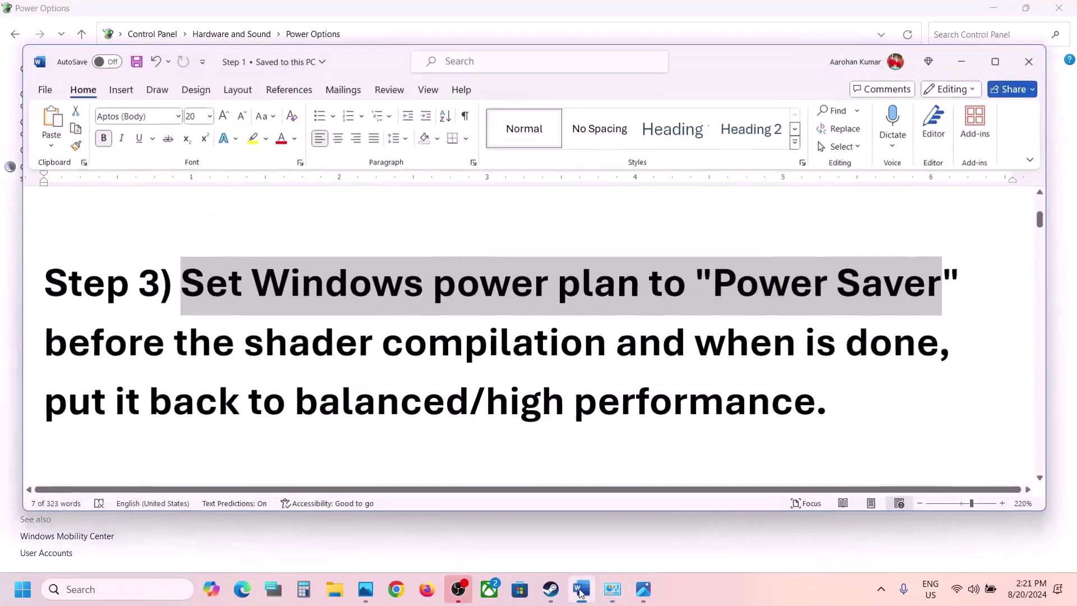
left_click(581, 590)
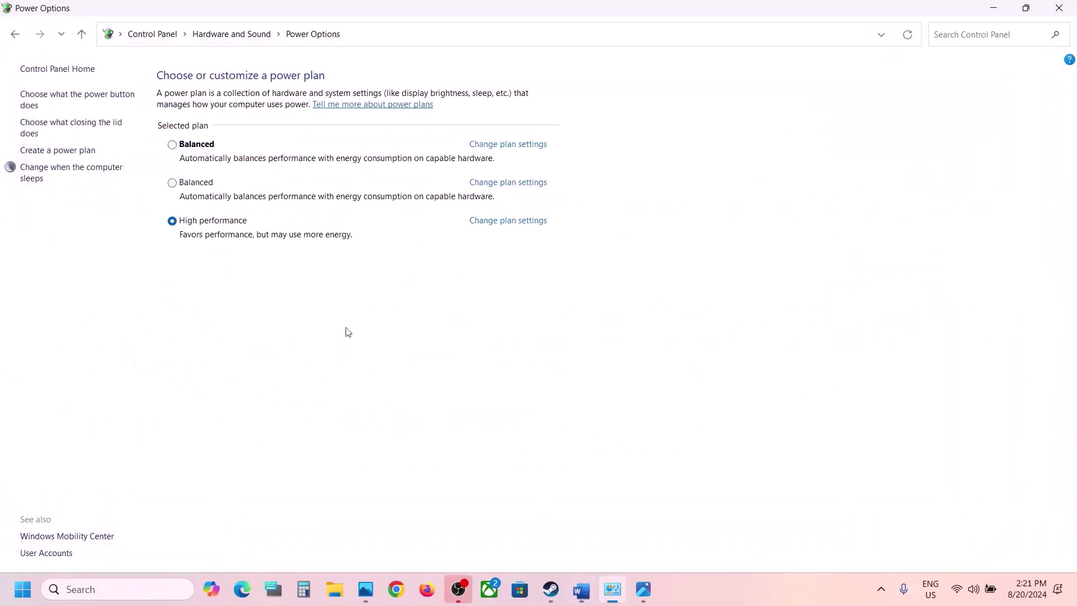
left_click(583, 591)
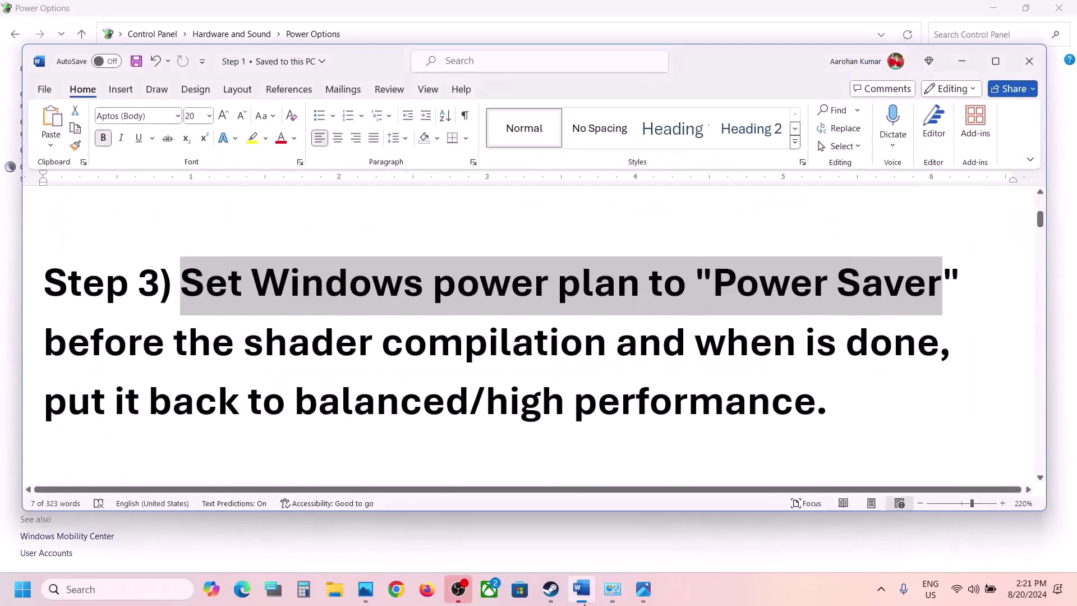
left_click(385, 334)
left_click_drag(251, 345, 605, 359)
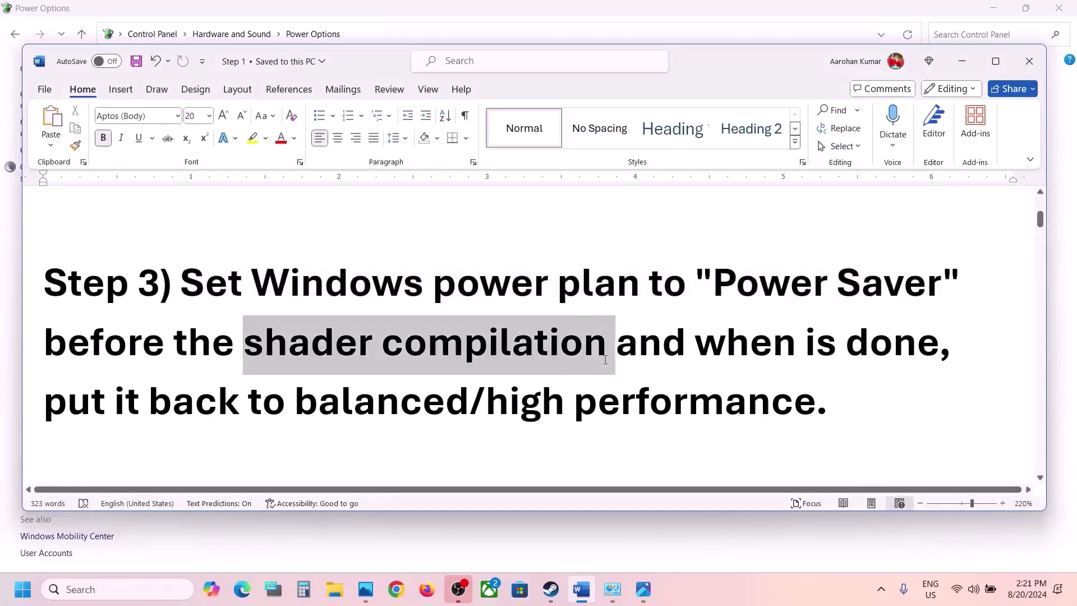
left_click_drag(117, 407, 612, 399)
scroll(476, 375, "down", 3)
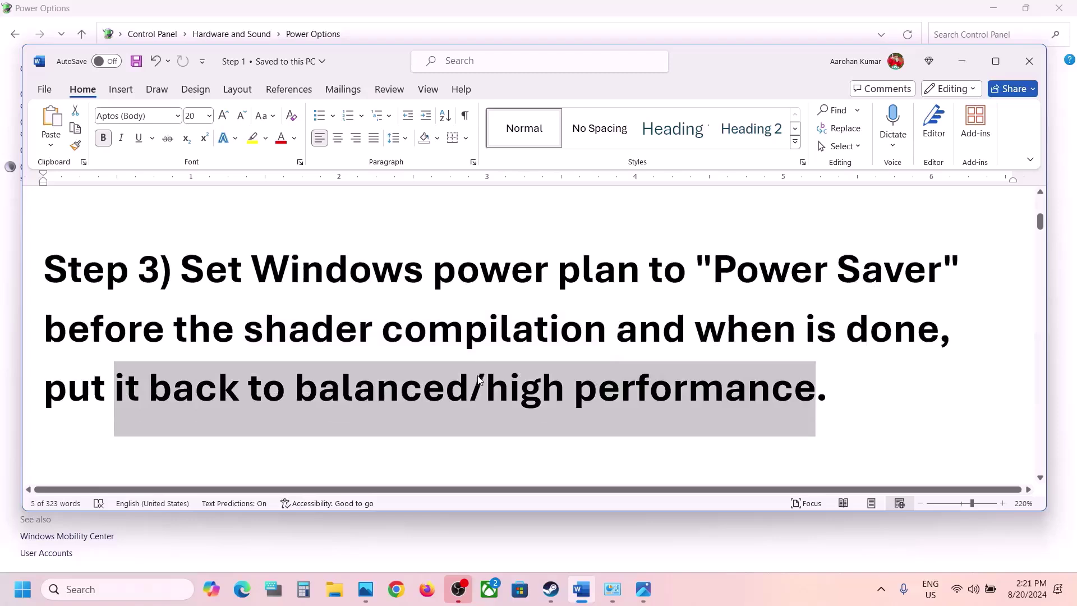
left_click_drag(212, 343, 548, 364)
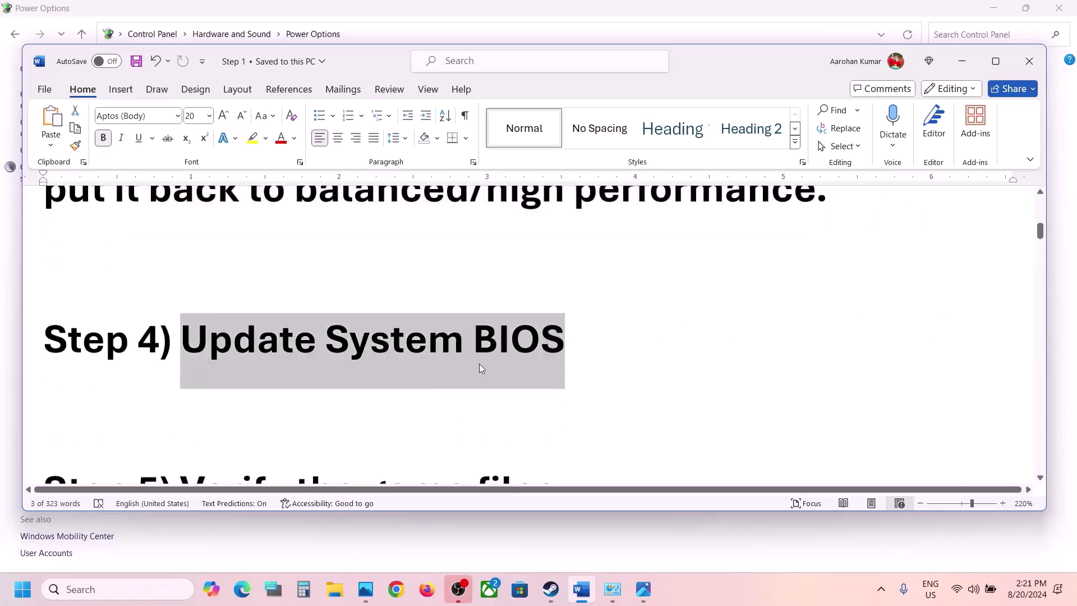
Step: Switch to the Dell G15 5510 support page in Chrome and filter its drivers and downloads by the BIOS category
left_click(713, 581)
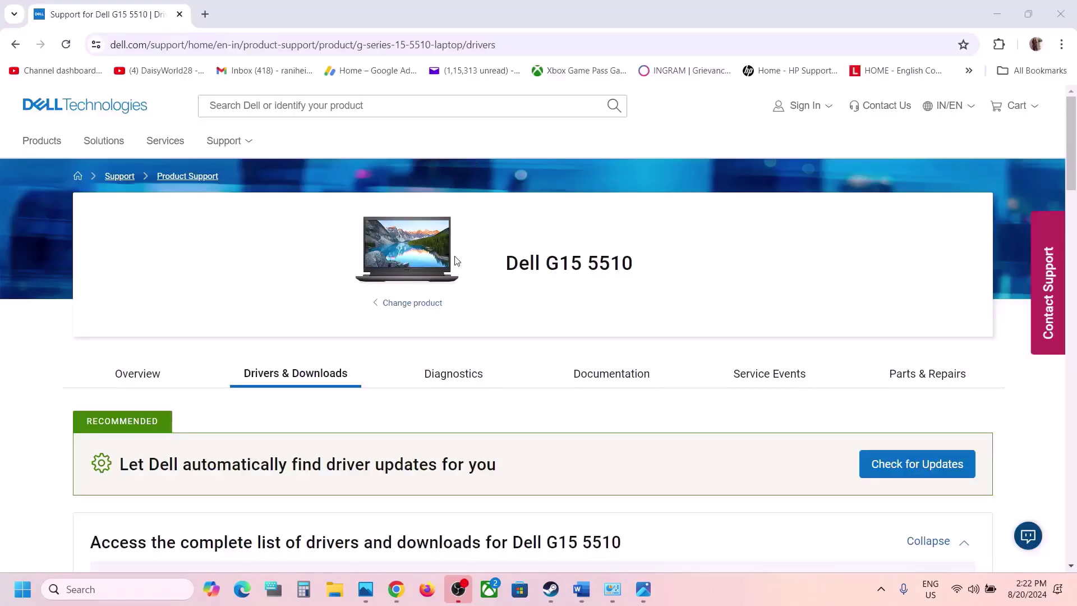
scroll(455, 260, "down", 1)
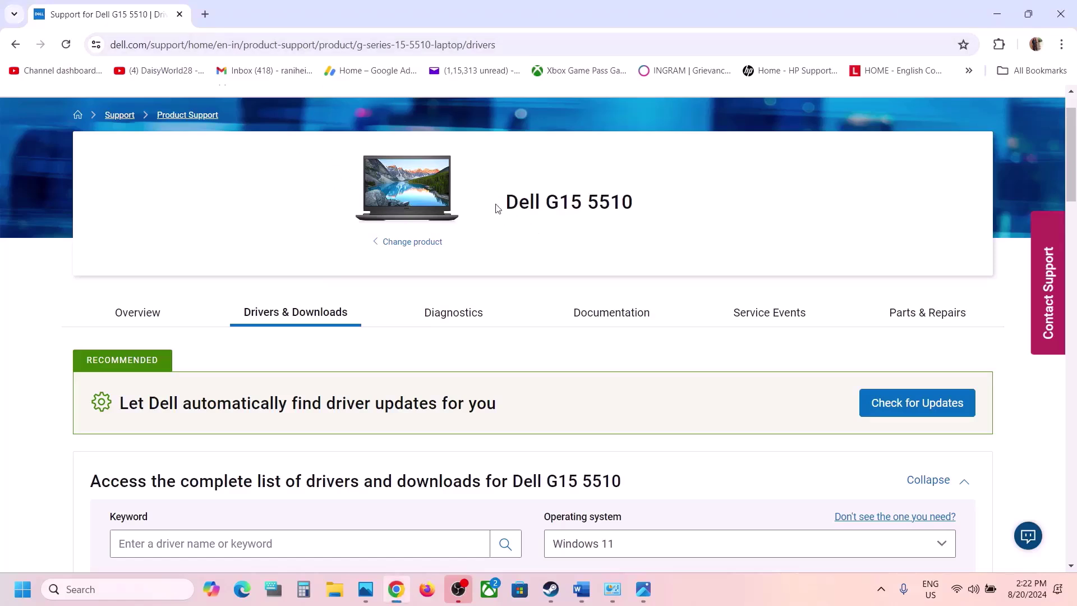
left_click_drag(497, 207, 680, 220)
scroll(586, 294, "down", 4)
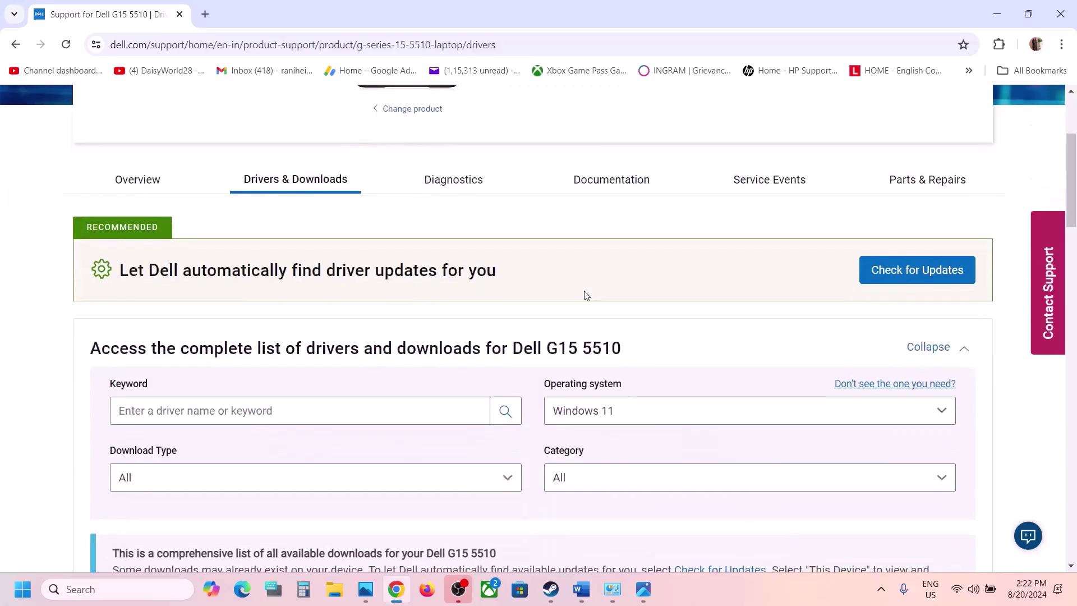
scroll(297, 112, "up", 1)
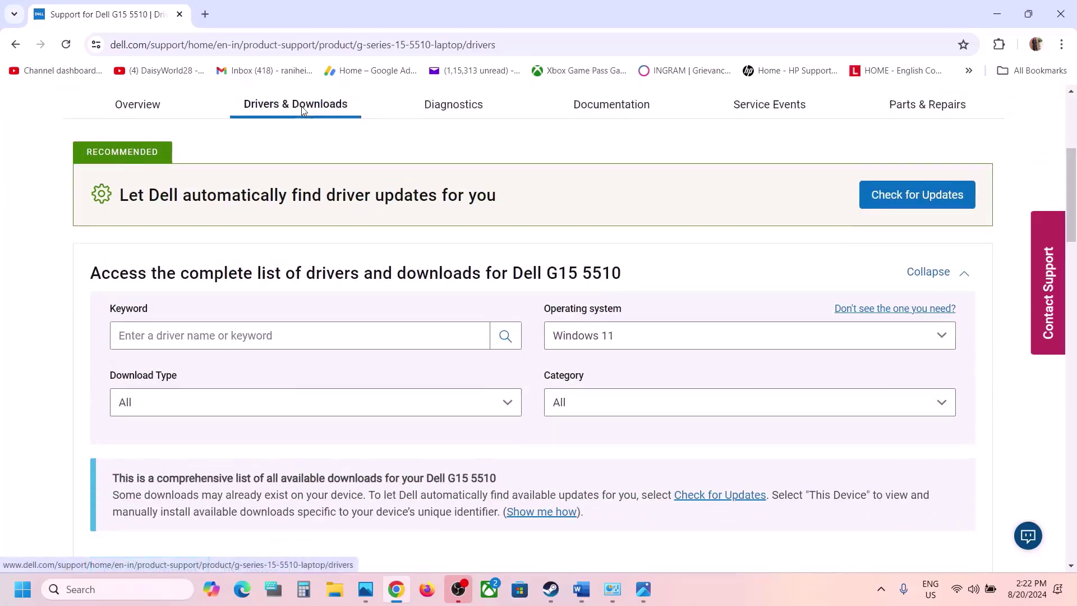
scroll(632, 291, "down", 3)
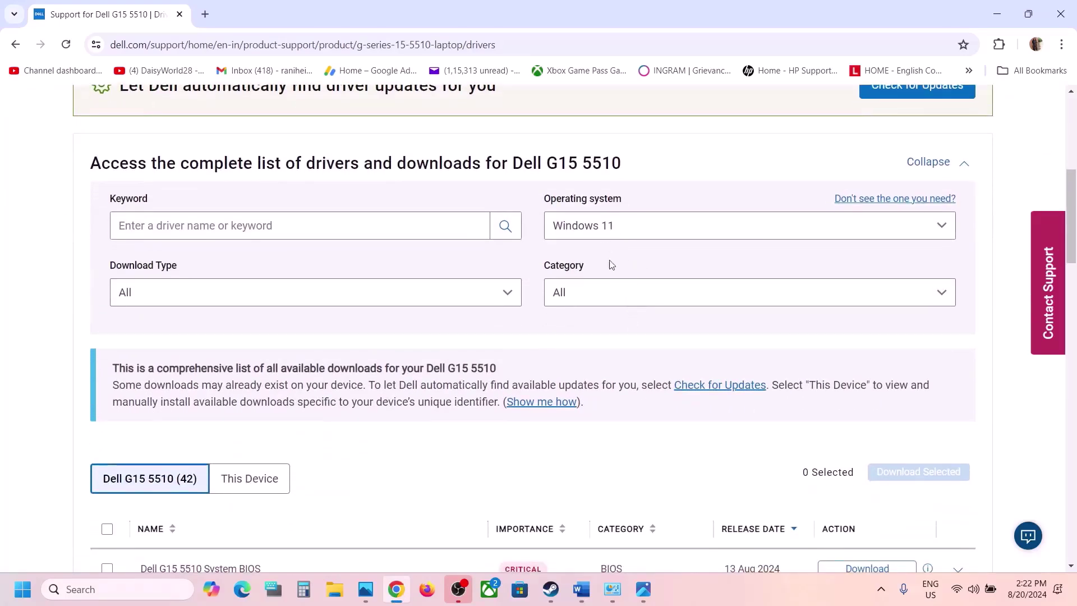
left_click(618, 303)
left_click(559, 391)
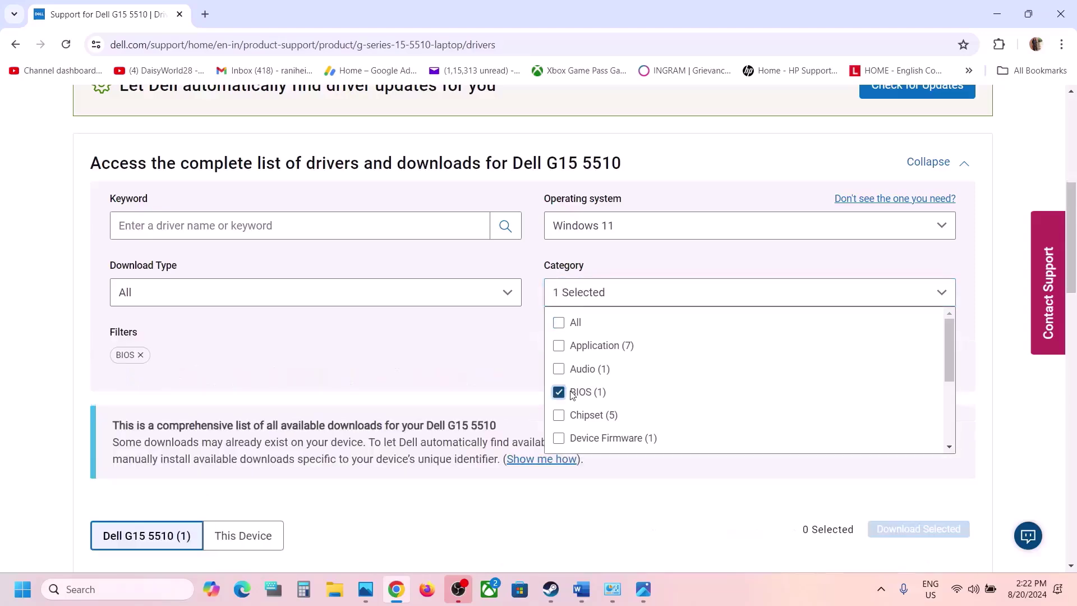
left_click(677, 485)
scroll(662, 488, "down", 4)
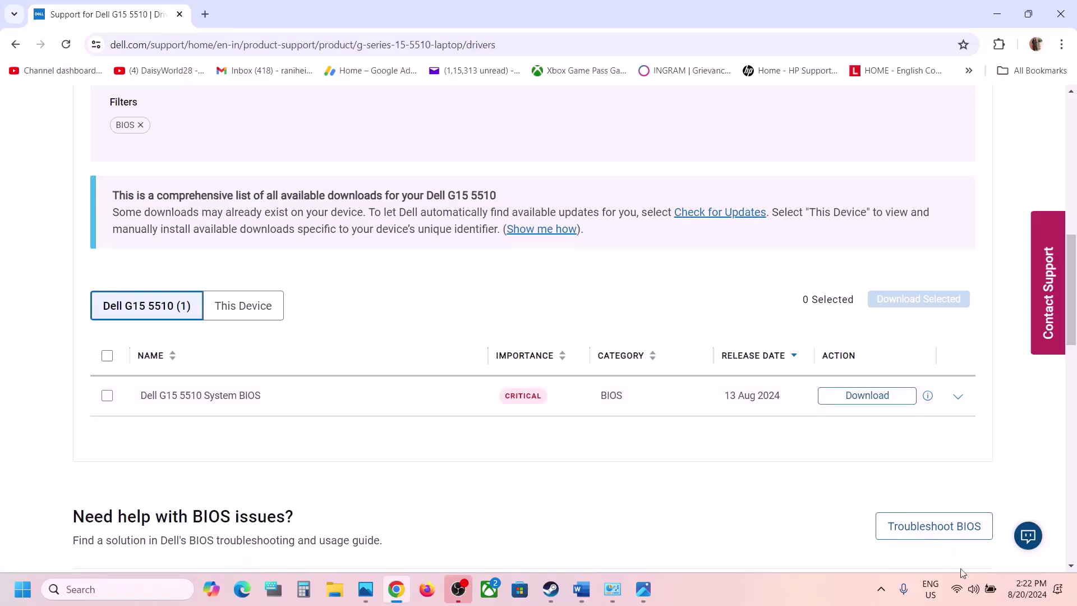
Step: Check the laptop's battery charge status in the system quick settings and switch to Steam
left_click(974, 589)
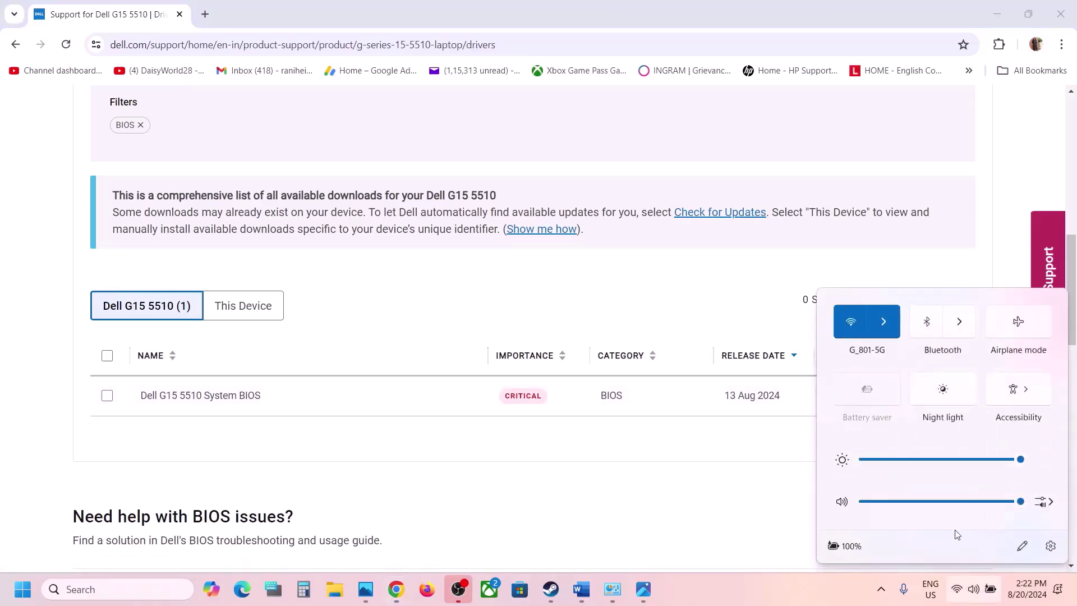
mouse_move(857, 553)
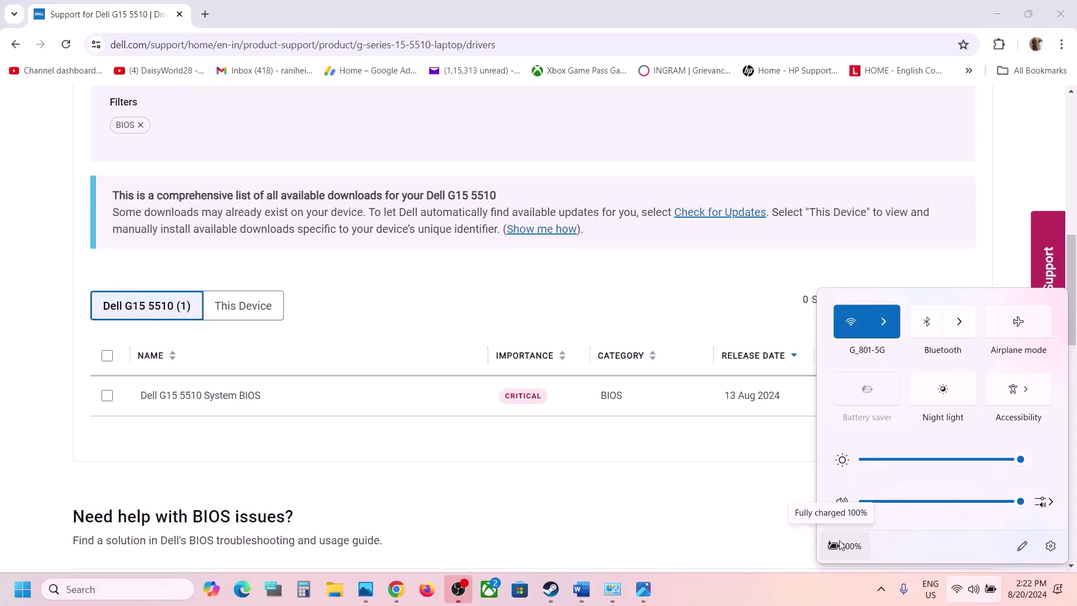
left_click(550, 589)
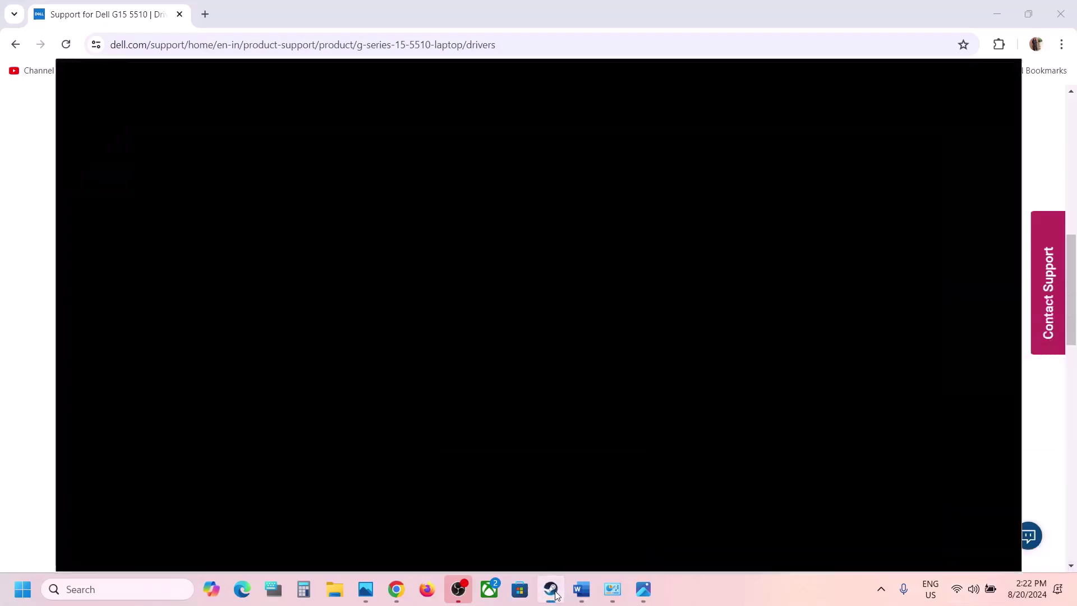
Step: Switch to the Word document and highlight "Verify the game files" in Step 5
mouse_move(641, 601)
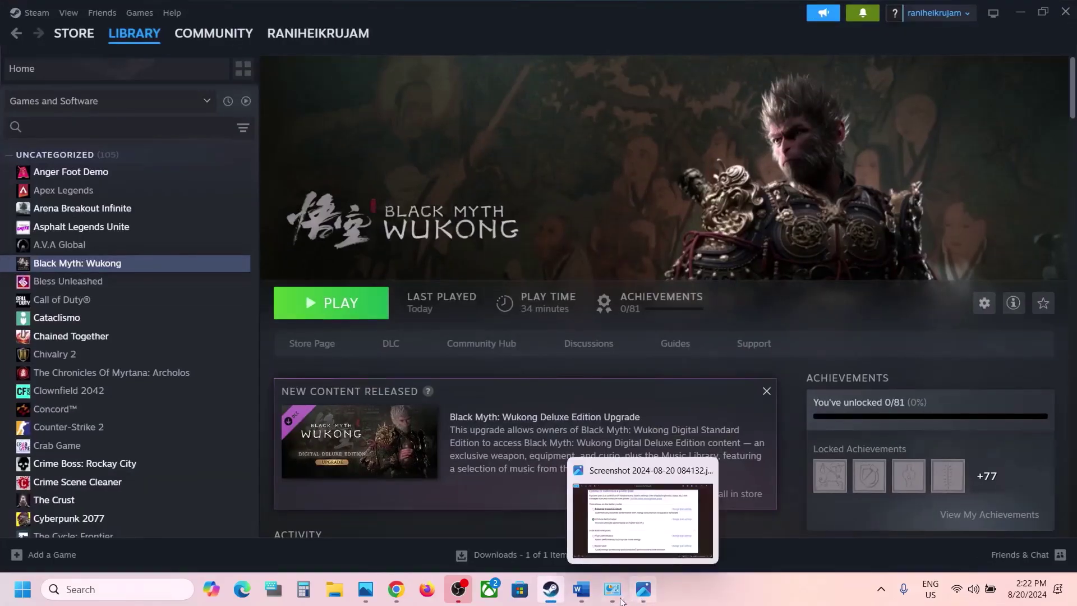
left_click(582, 589)
scroll(446, 371, "down", 2)
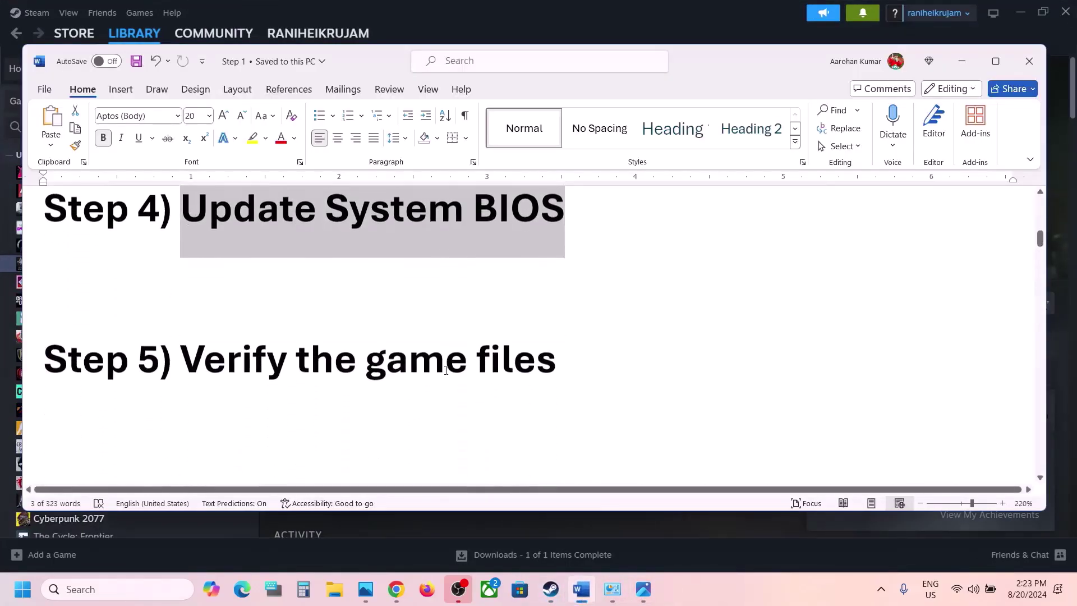
left_click_drag(180, 349, 557, 349)
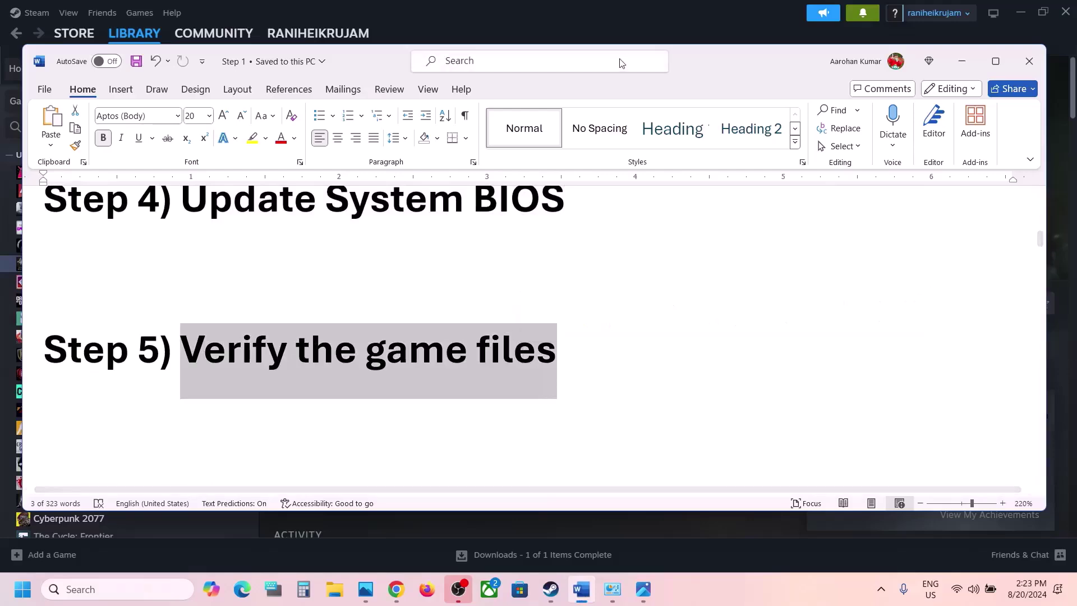
Step: Verify the integrity of the installed game files of Black Myth: Wukong in Steam
left_click(608, 19)
right_click(116, 259)
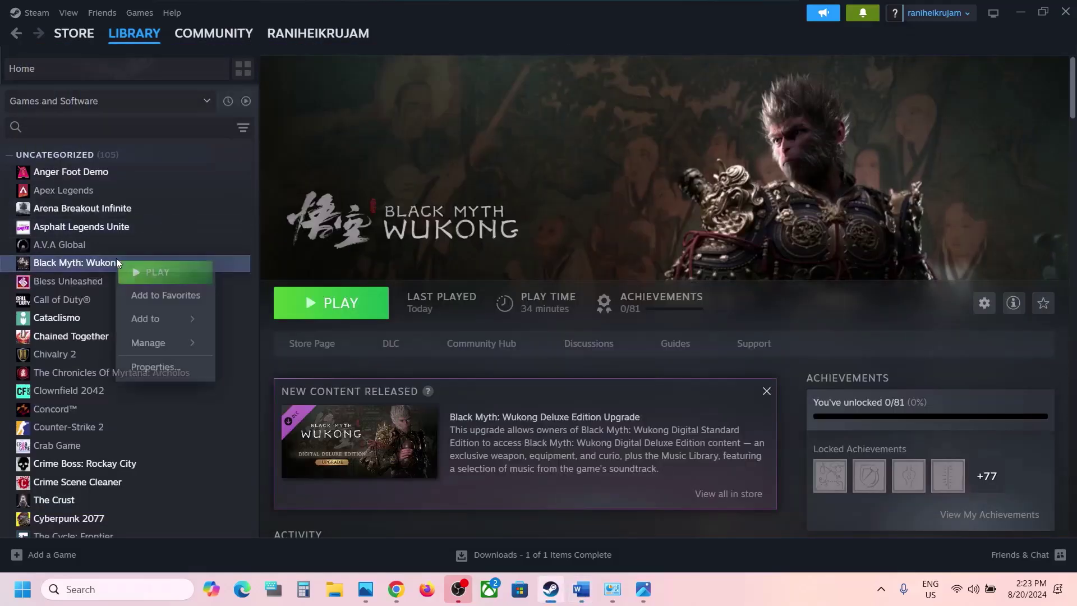
left_click(147, 367)
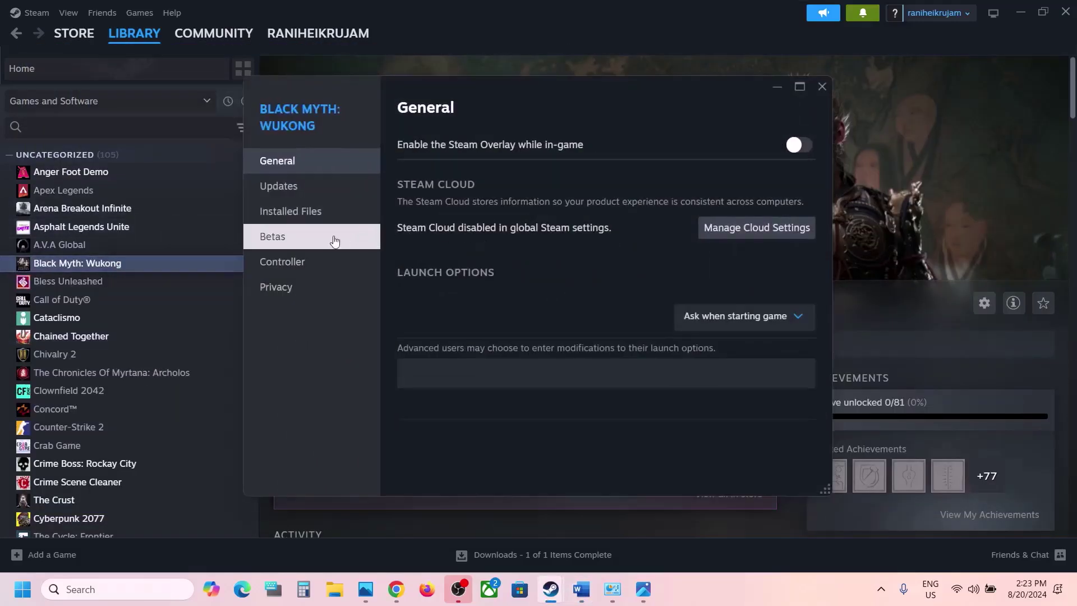
left_click(305, 219)
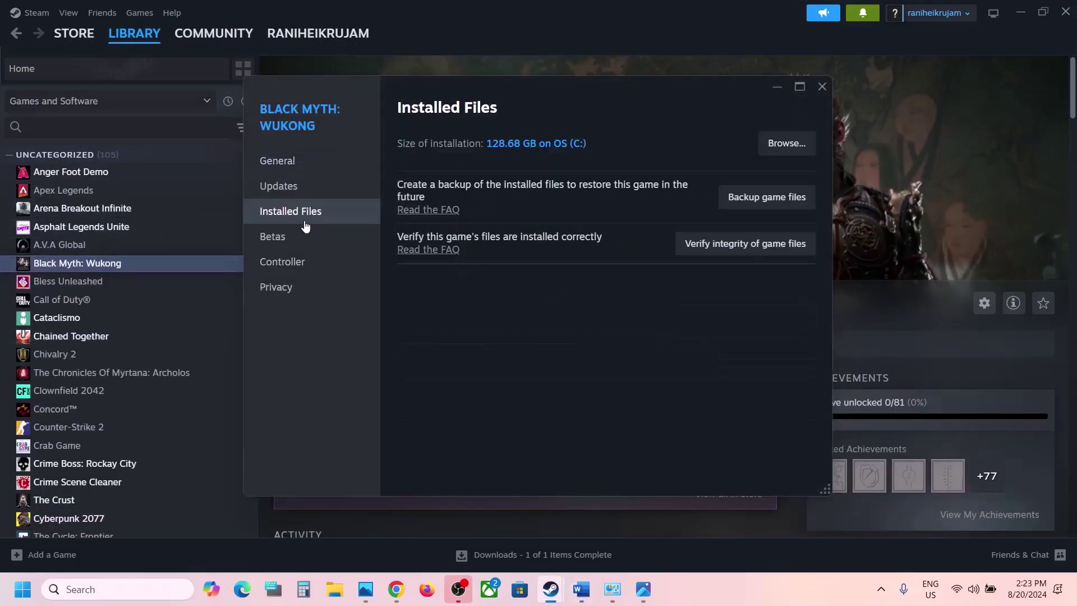
left_click(735, 244)
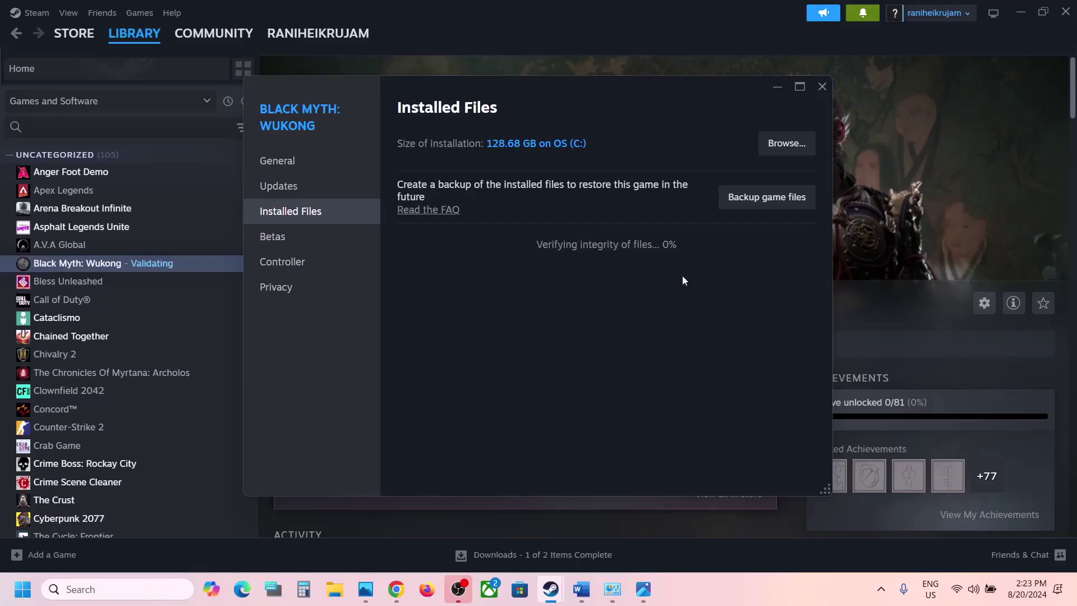
Step: Switch to the Word document and highlight the "Underclock your CPU" instruction in Step 6
left_click(871, 235)
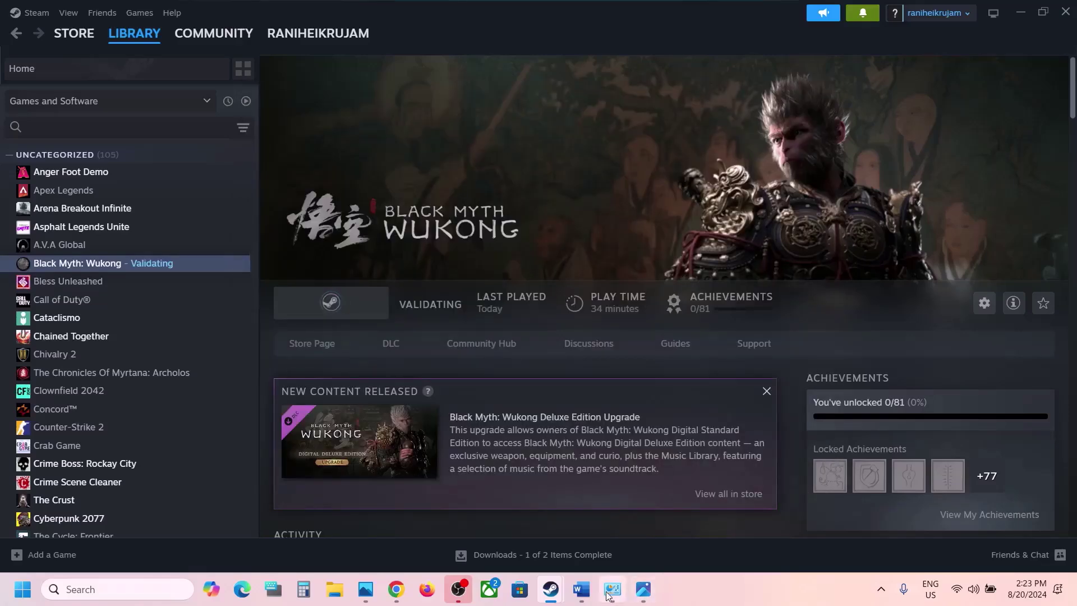
left_click(581, 589)
scroll(446, 399, "down", 5)
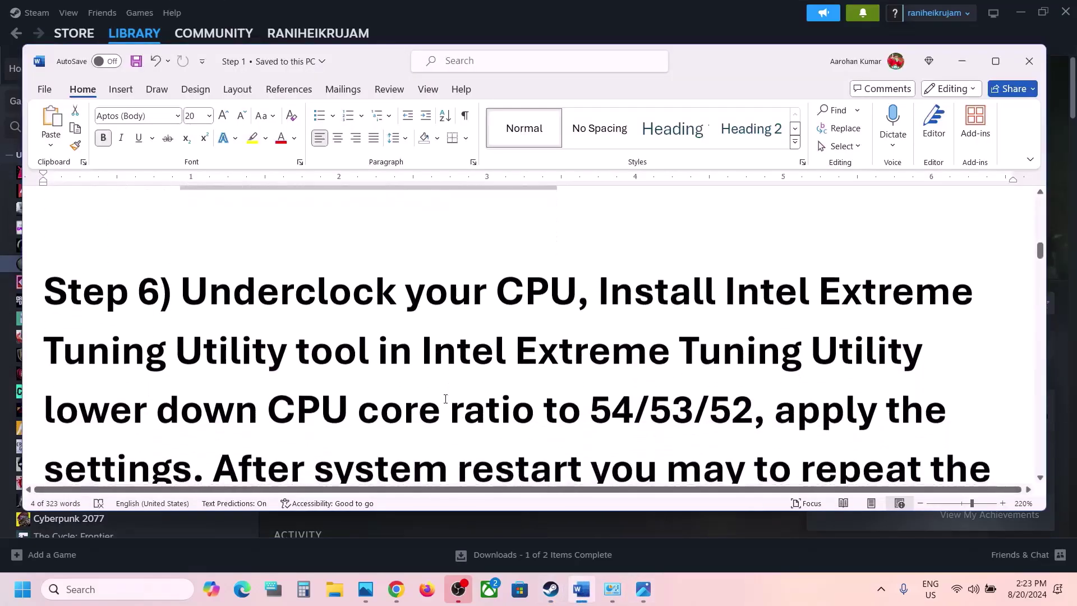
scroll(445, 399, "down", 1)
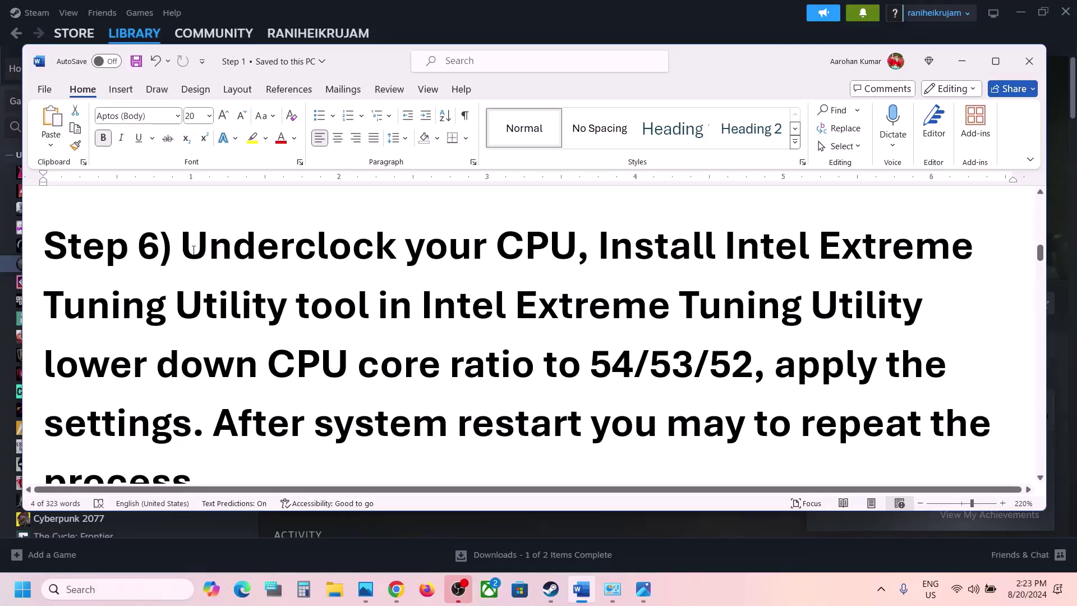
left_click_drag(194, 250, 487, 247)
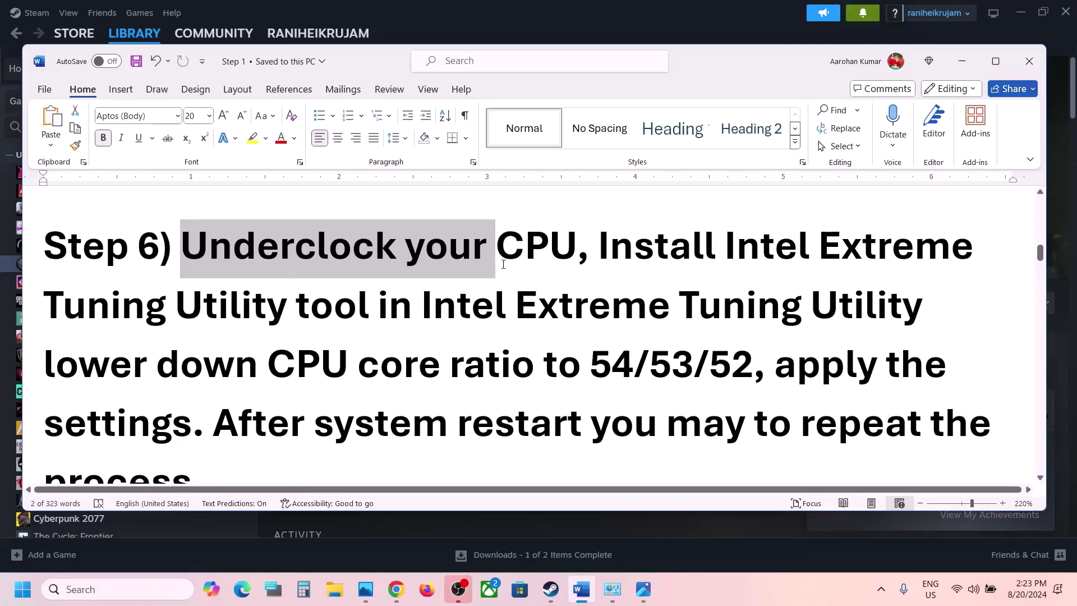
Step: Copy the tool name "Intel Extreme Tuning Utility tool" from the first sentence of Step 6
left_click(605, 249)
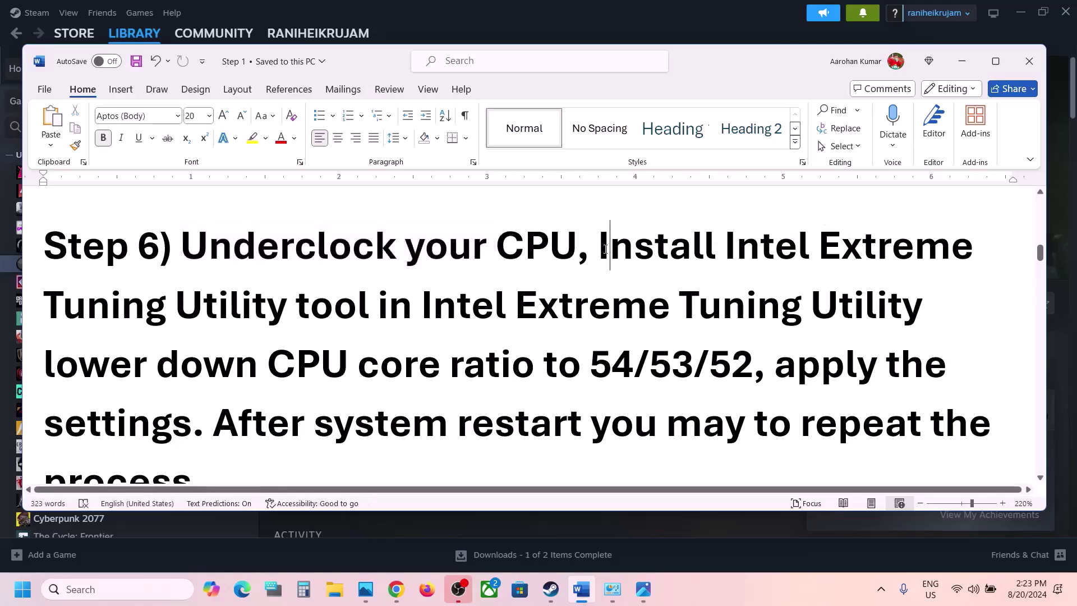
left_click_drag(603, 247, 724, 253)
key("ctrl+c")
left_click(335, 302)
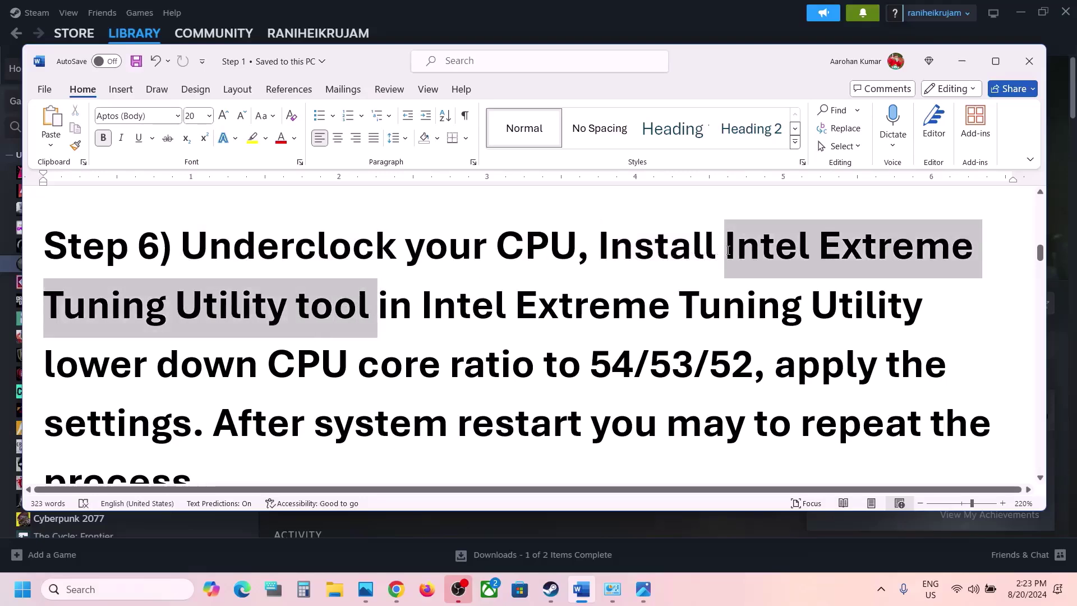
Step: Search Google for "Intel Extreme Tuning Utility tool" in a new Chrome tab and open Intel's XTU download page
left_click(392, 591)
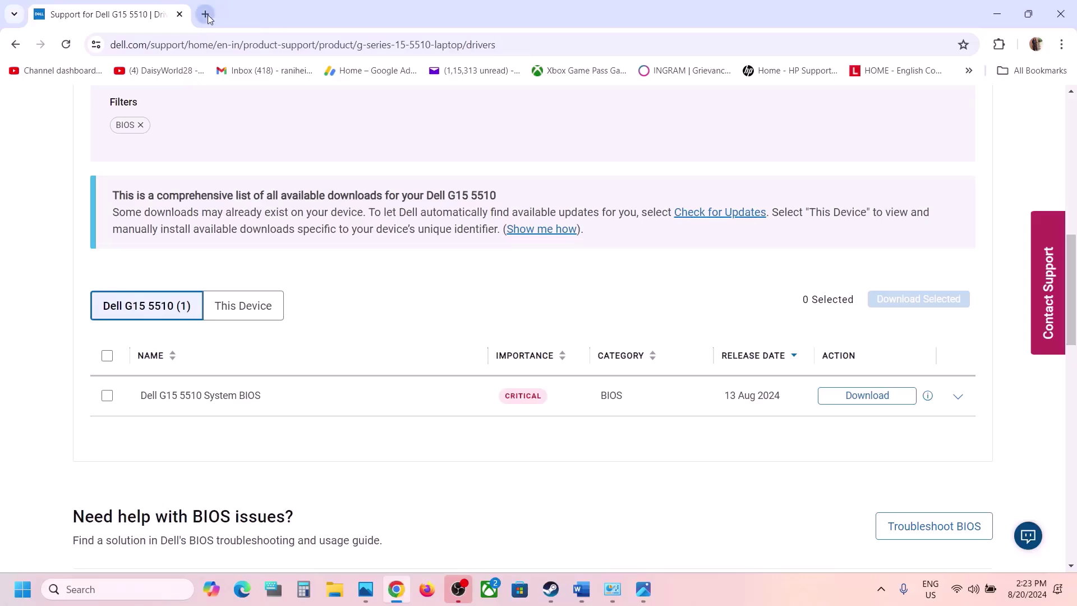
left_click(205, 15)
key("ctrl+v")
key("Return")
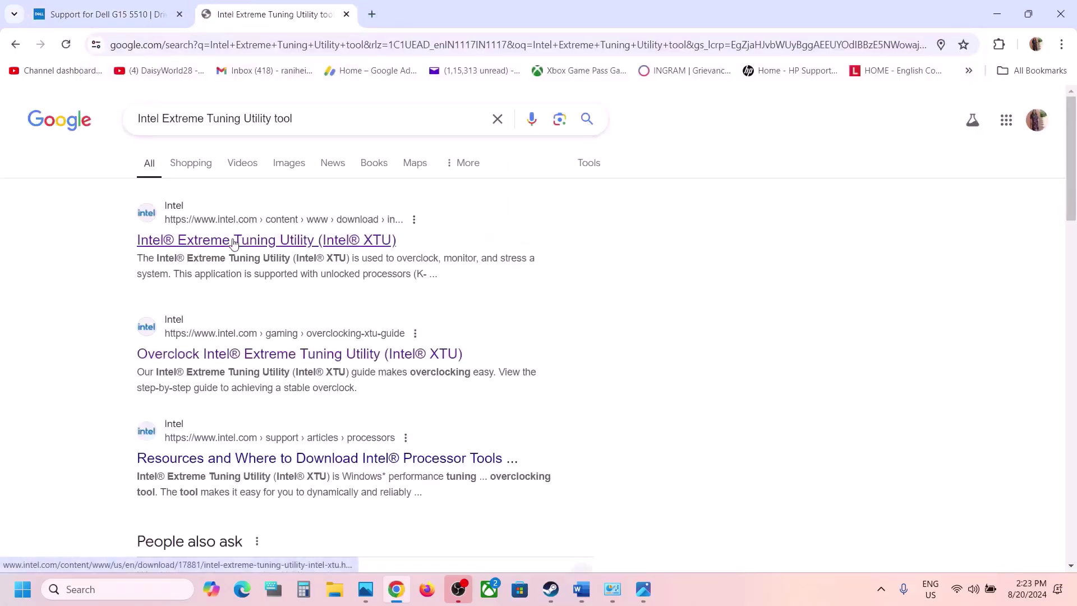
left_click(234, 240)
scroll(426, 358, "down", 3)
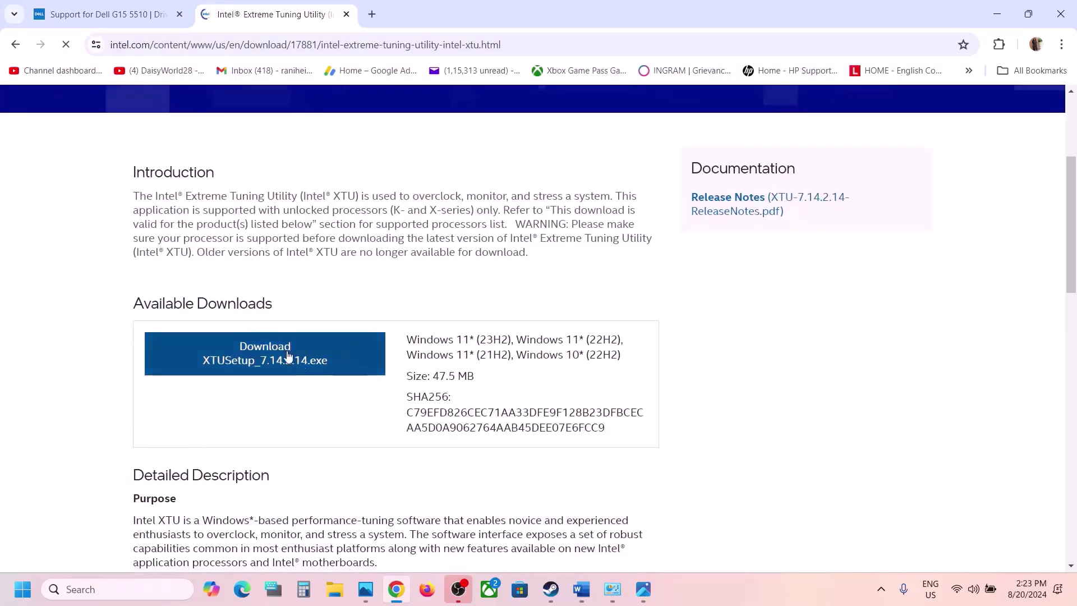
scroll(649, 435, "up", 1)
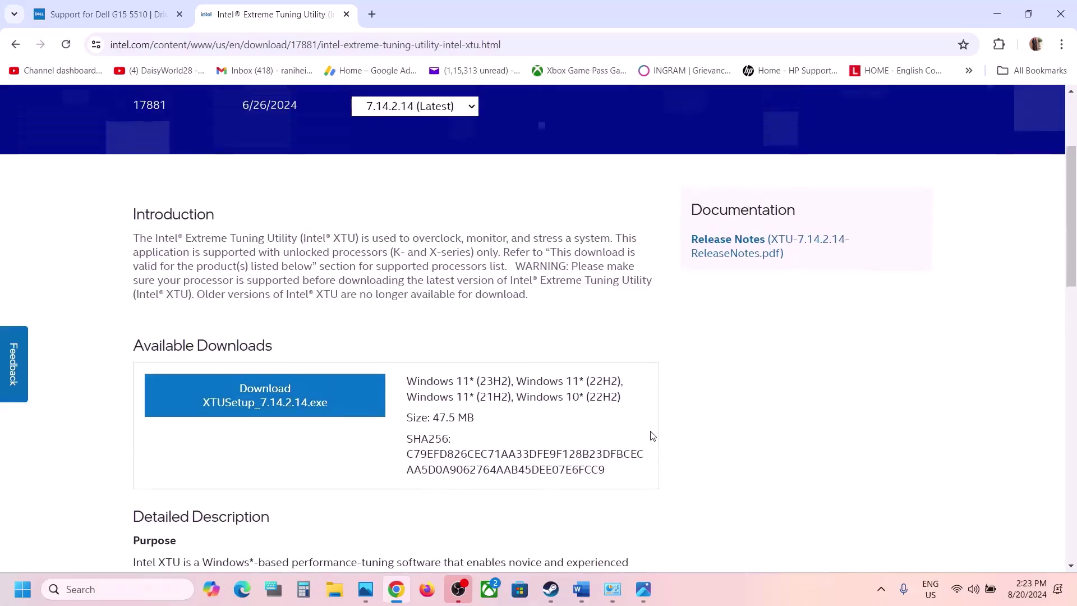
Step: Return to the Word document and highlight Step 6's core ratio, apply and restart instructions and Step 7's launch from the installation folder
left_click(593, 596)
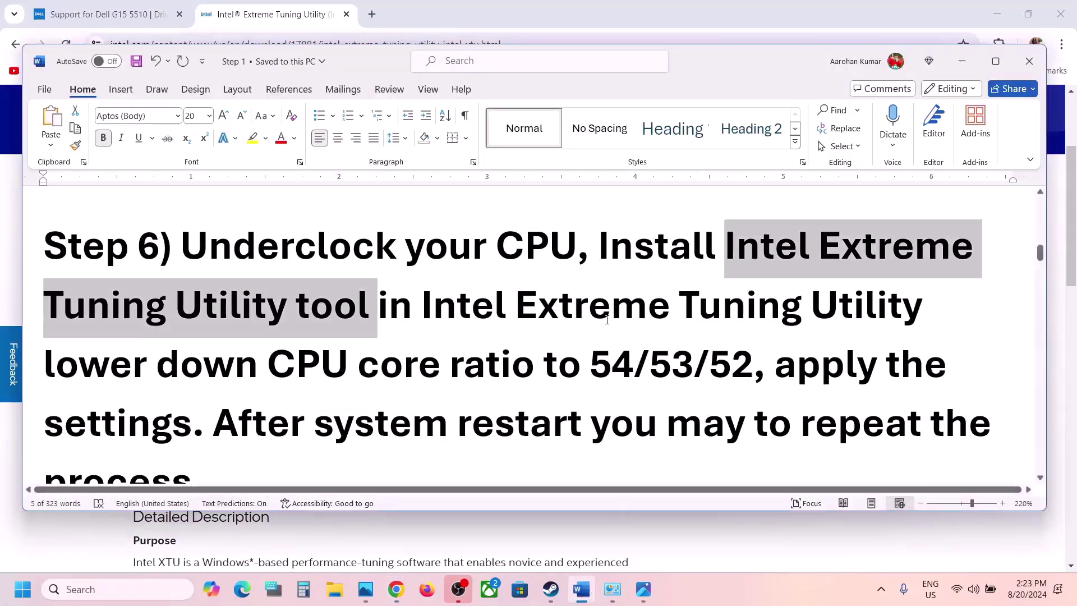
left_click_drag(126, 367, 752, 365)
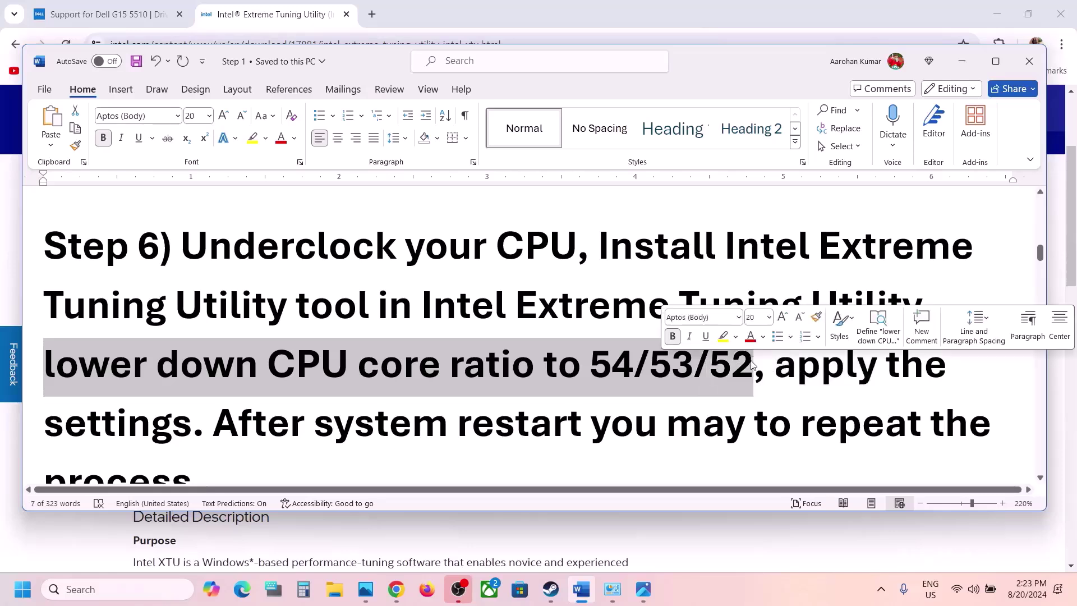
left_click(559, 306)
scroll(556, 322, "down", 1)
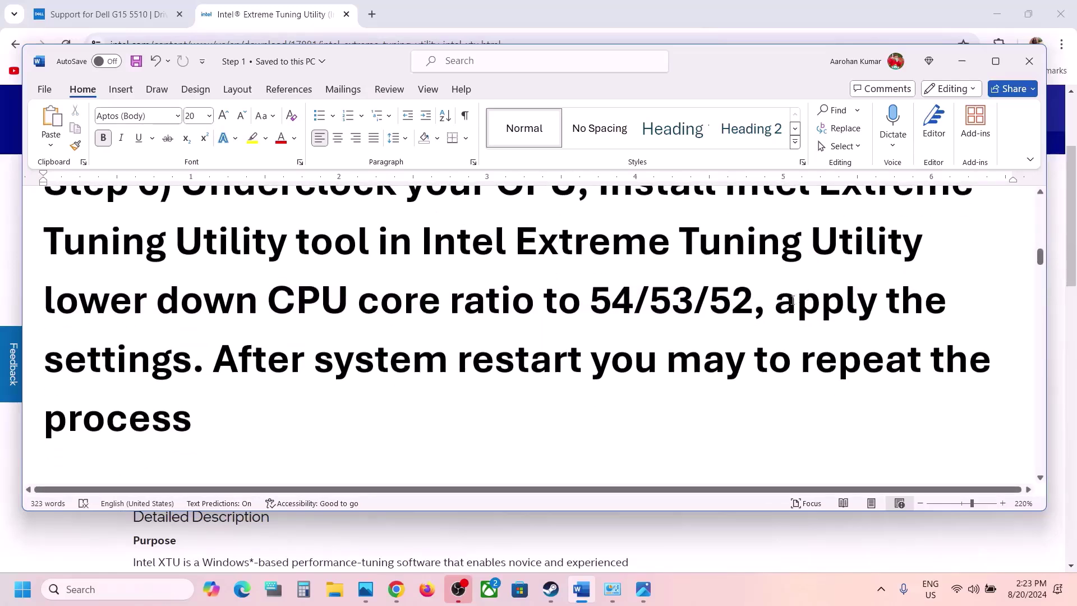
left_click_drag(775, 303, 275, 306)
left_click(319, 314)
left_click_drag(223, 360, 440, 407)
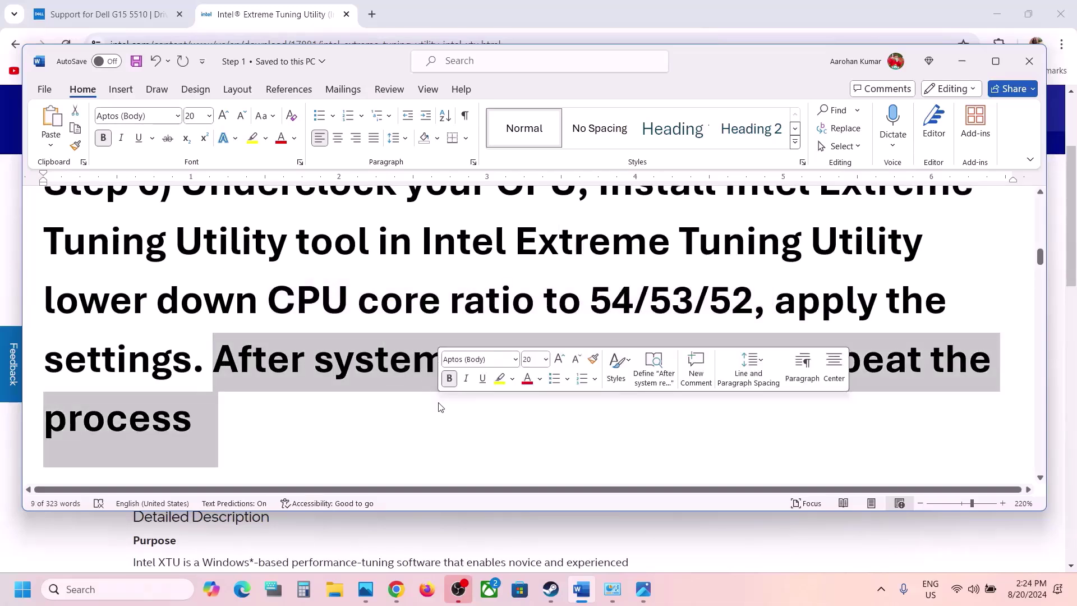
scroll(441, 407, "down", 4)
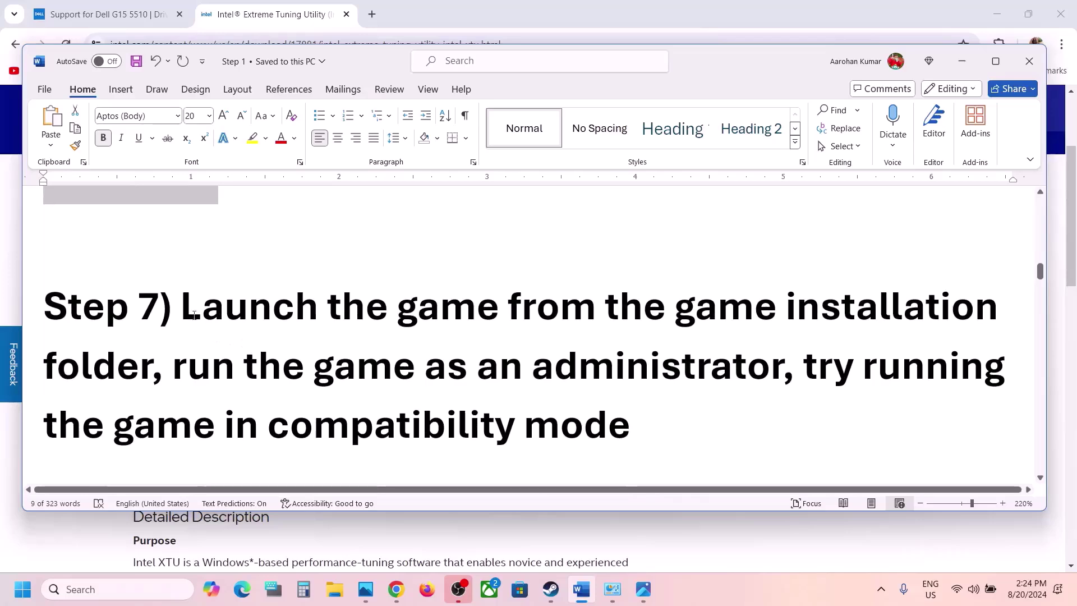
left_click_drag(193, 316, 183, 367)
Step: Switch to Steam, browse the local files of Black Myth: Wukong and select the b1 application in its installation folder
left_click(552, 587)
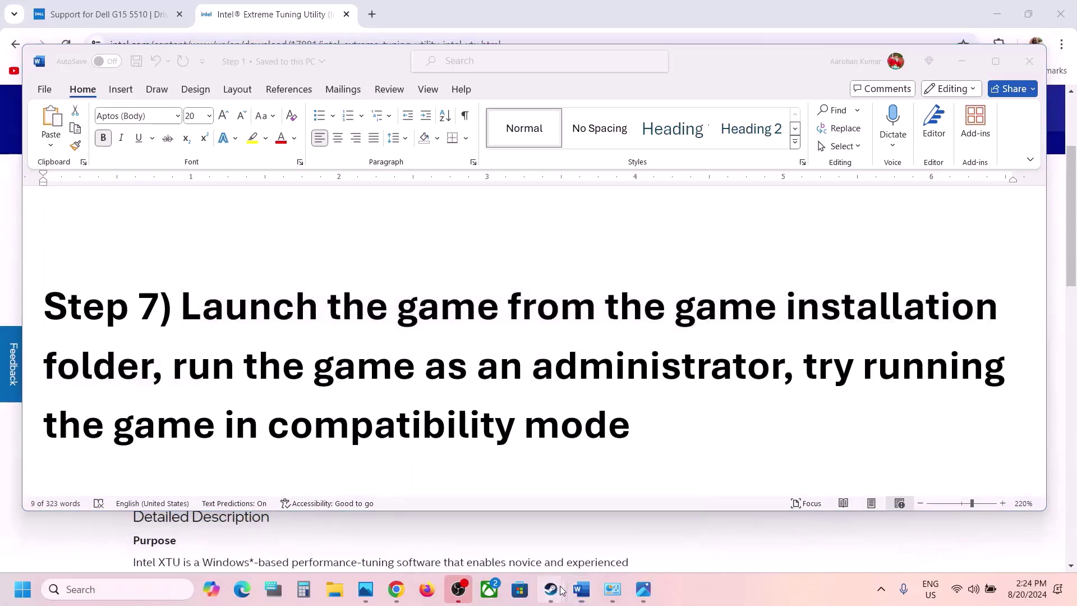
left_click(523, 530)
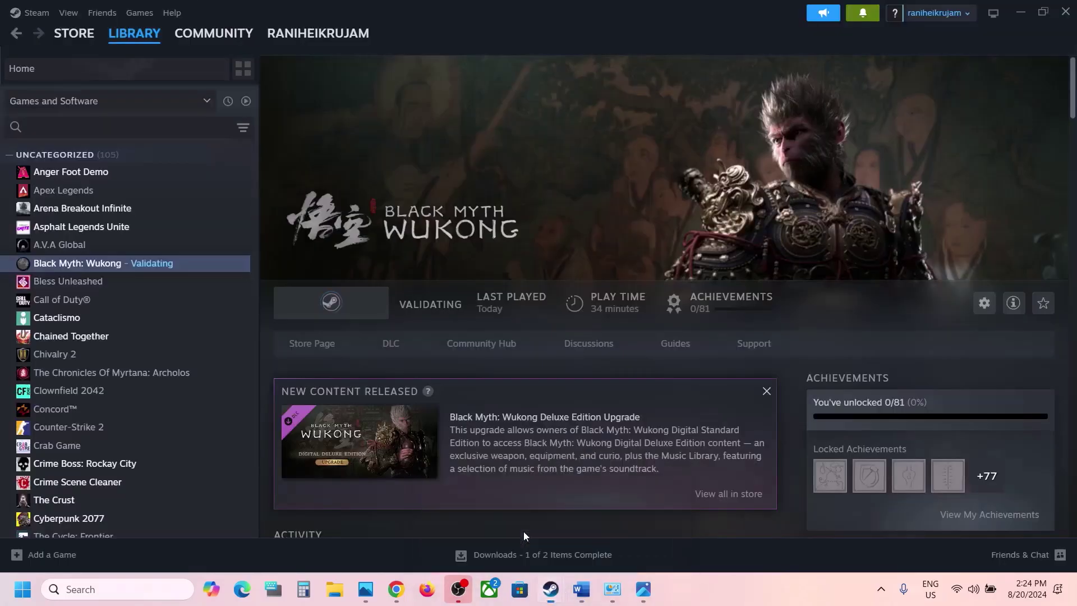
right_click(123, 261)
mouse_move(207, 325)
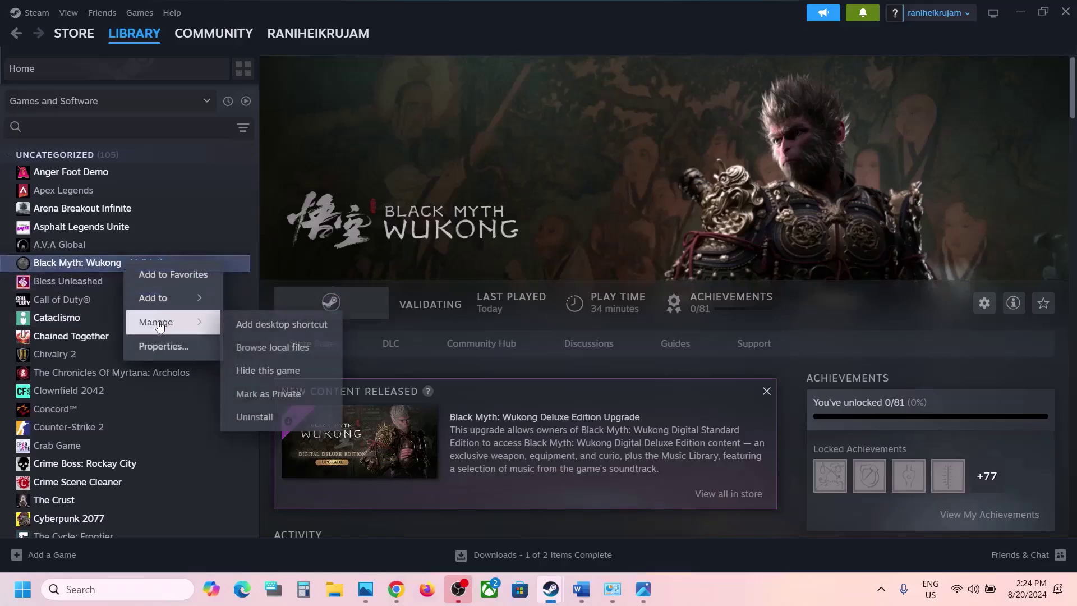
left_click(296, 346)
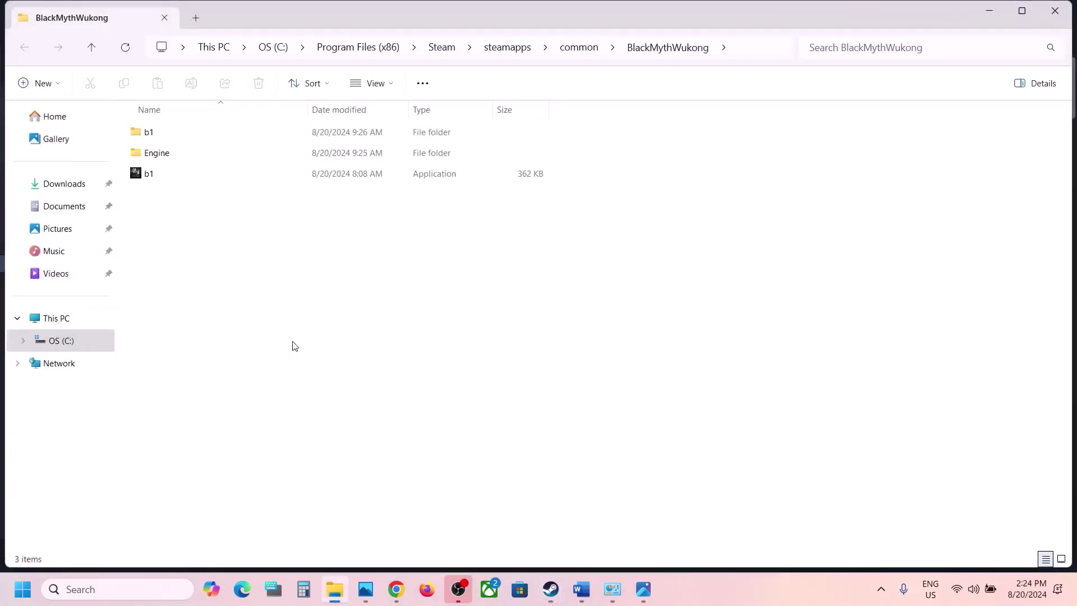
left_click(163, 174)
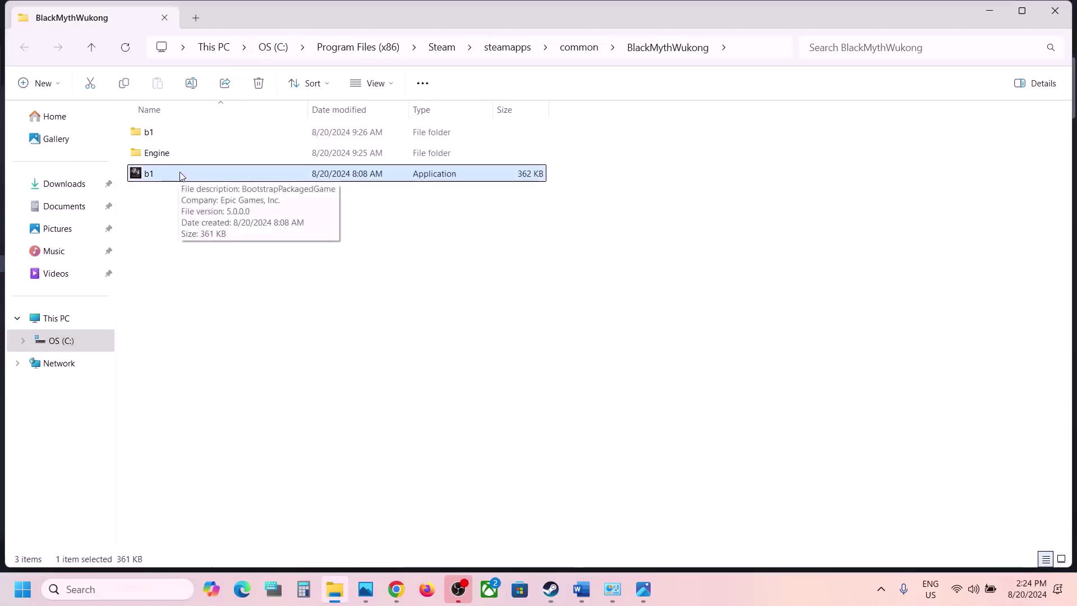
mouse_move(555, 587)
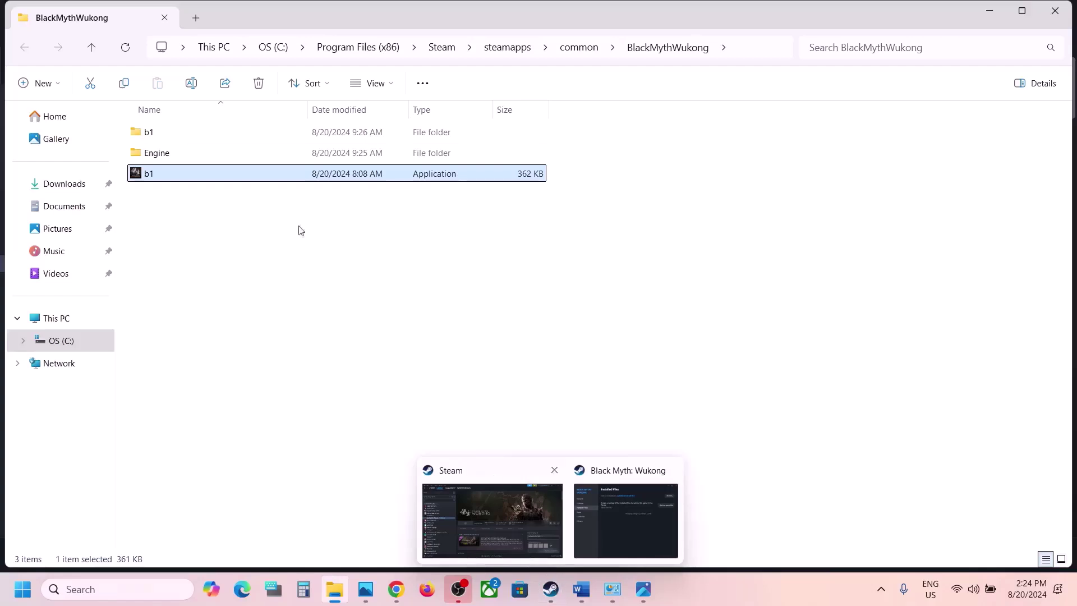
Step: Set the b1 application's compatibility properties to run the program as an administrator and apply the change
right_click(174, 177)
left_click(261, 373)
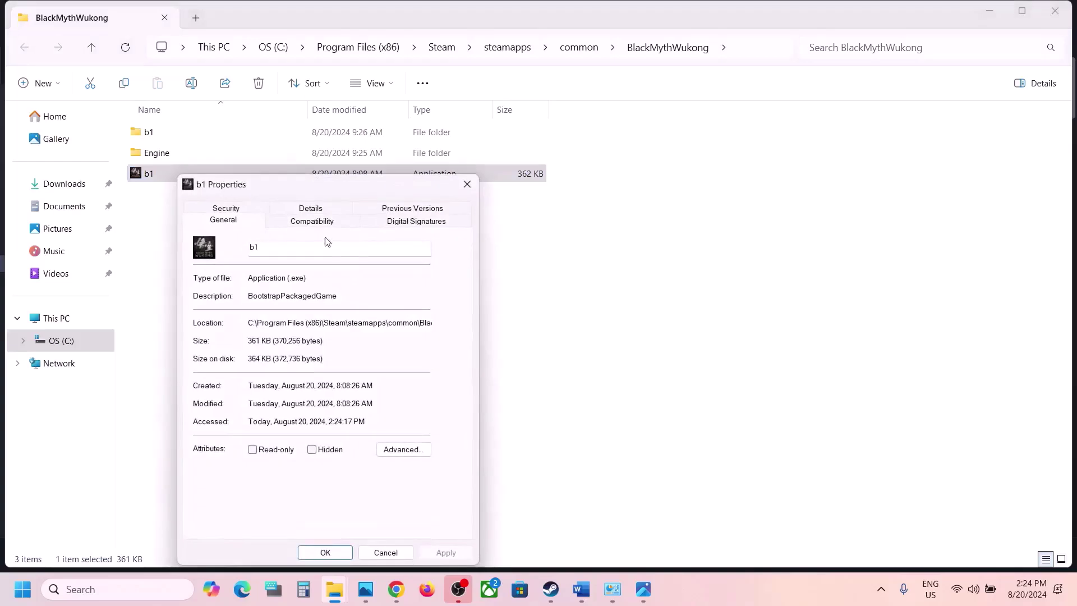
left_click(304, 224)
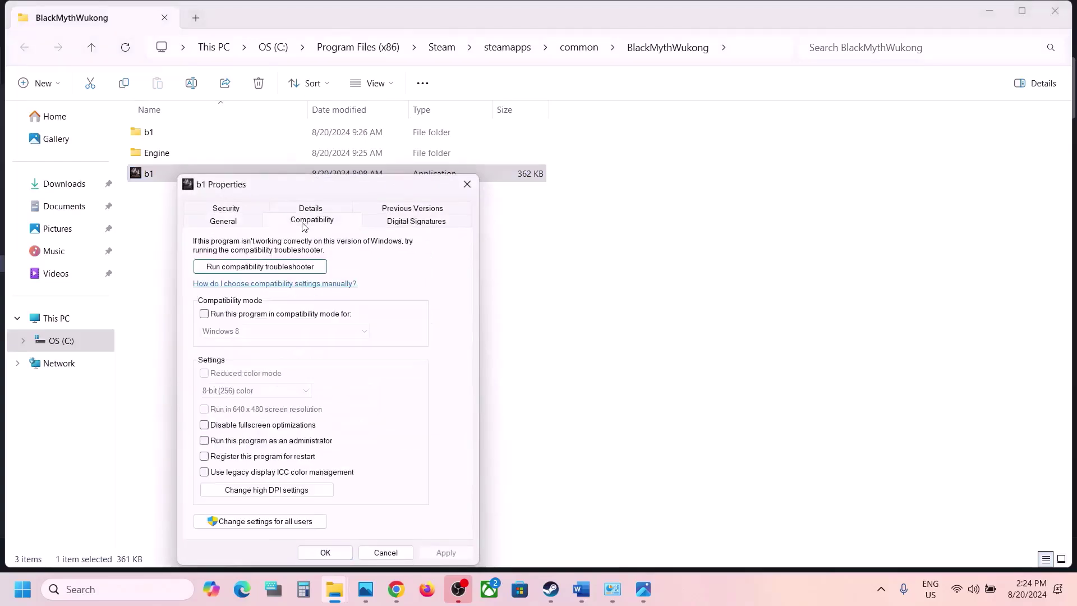
left_click(205, 442)
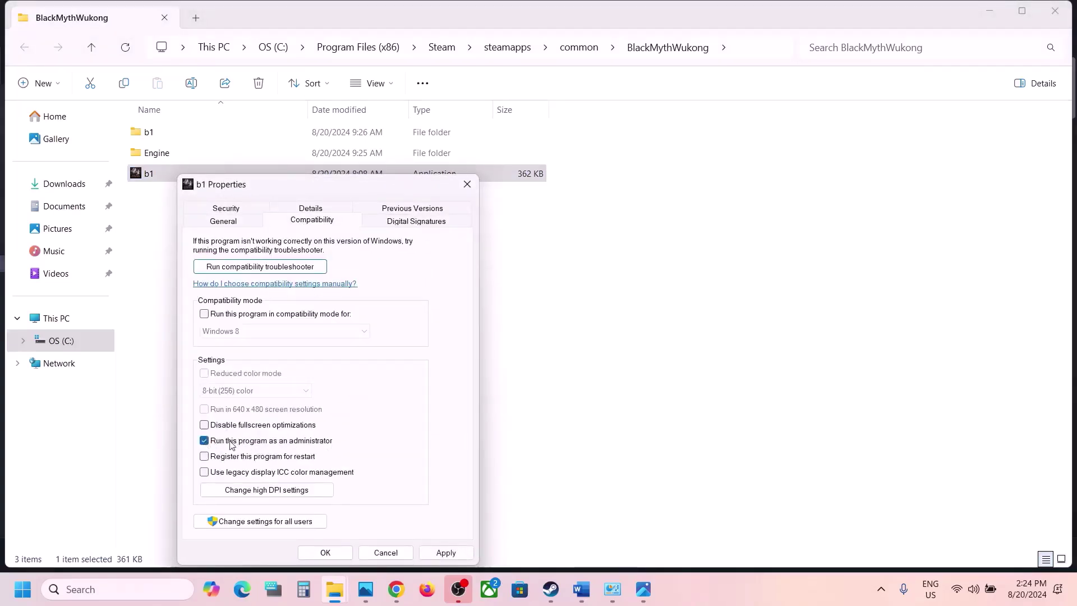
left_click(440, 552)
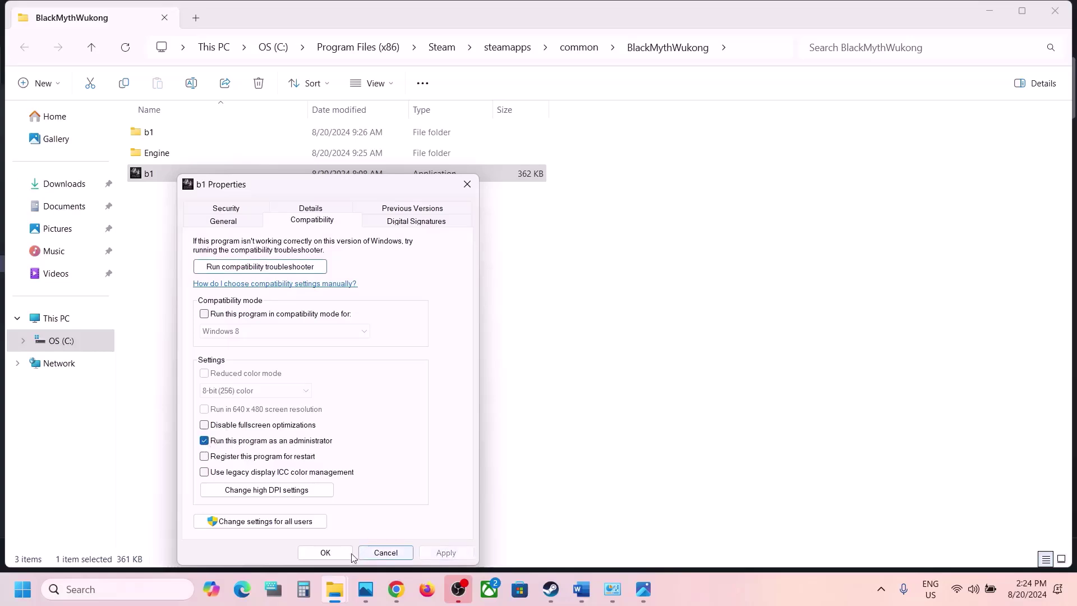
left_click(336, 555)
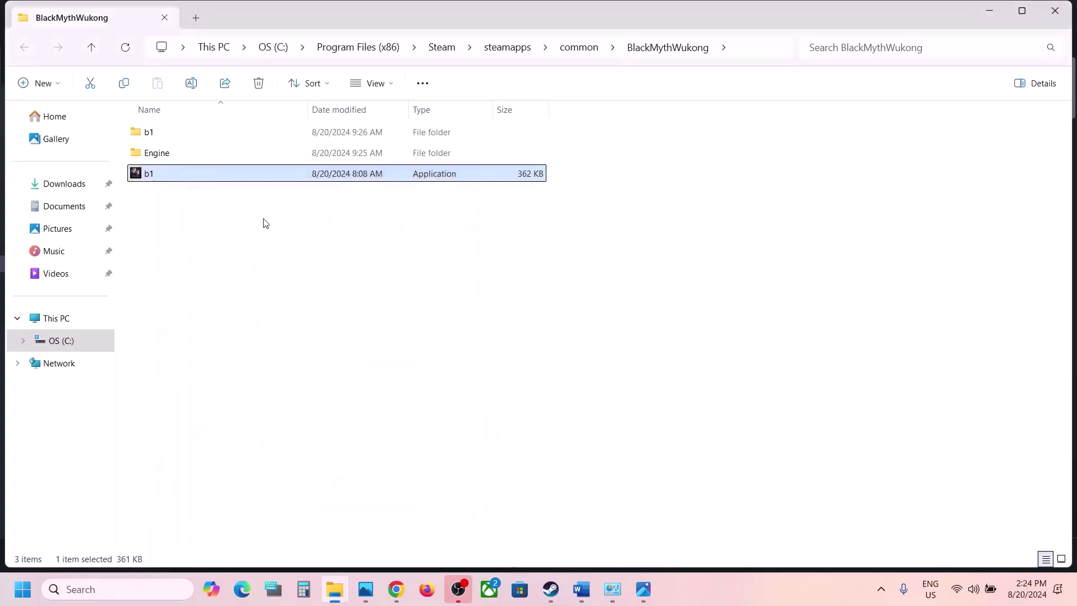
Step: Reopen the b1 application's properties, enable compatibility mode for Windows 8 and apply the setting
right_click(187, 176)
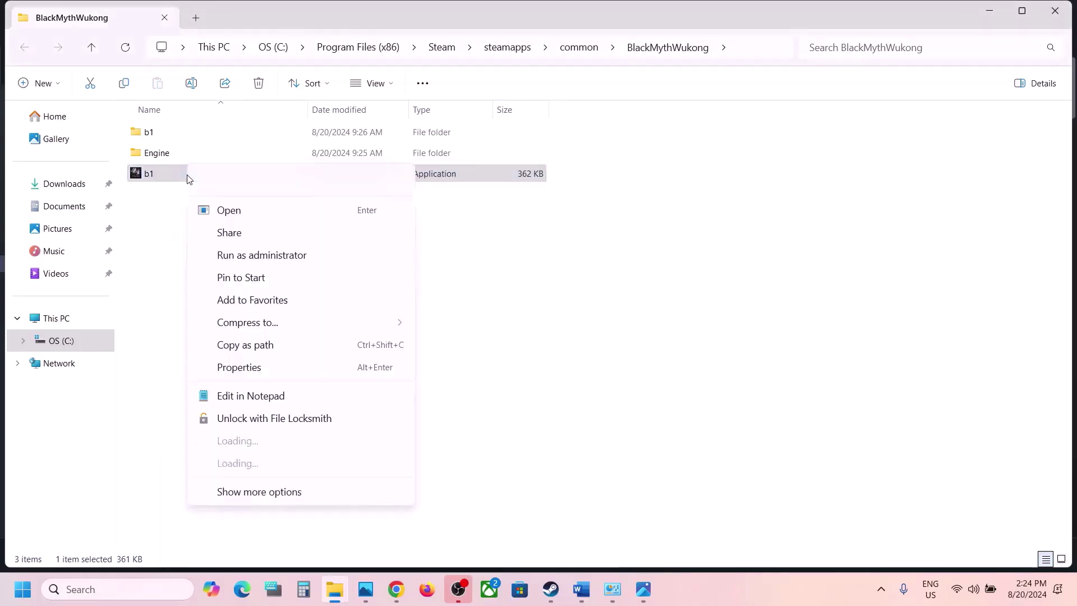
left_click(246, 366)
left_click(299, 225)
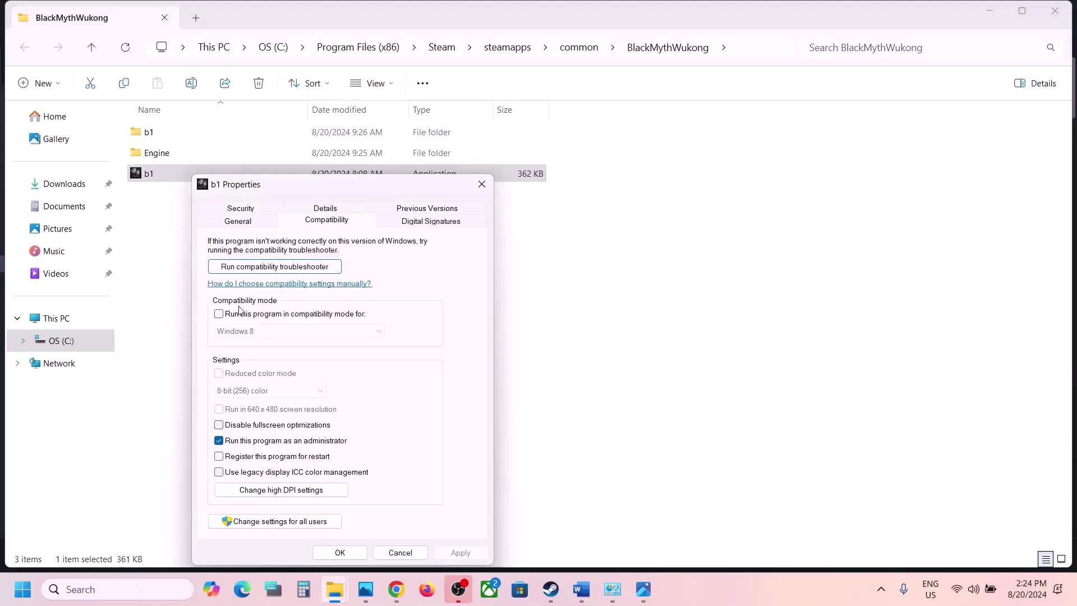
left_click(219, 315)
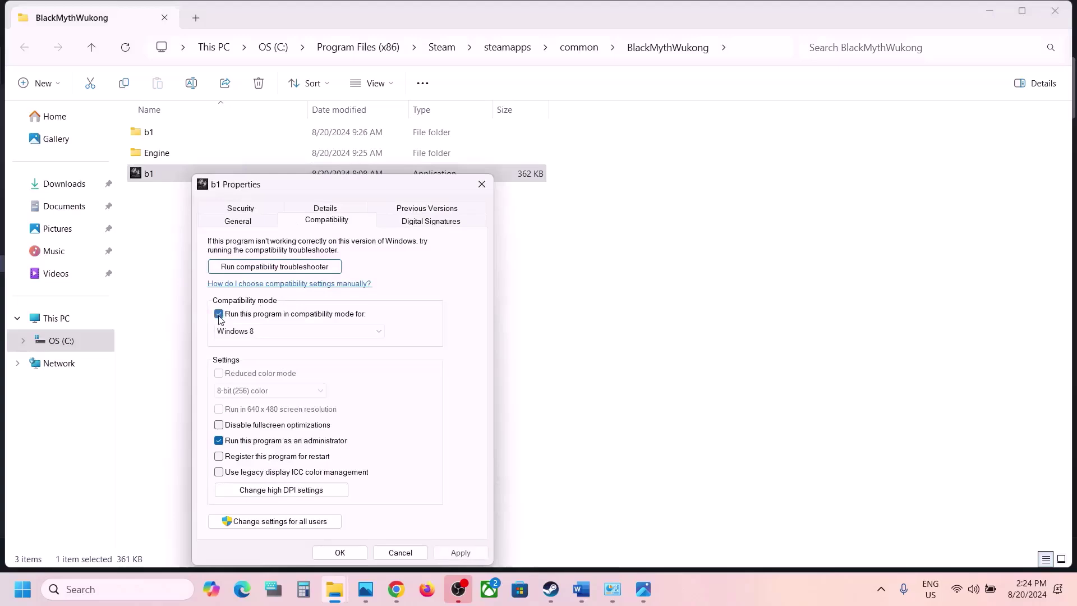
left_click(264, 337)
left_click(263, 383)
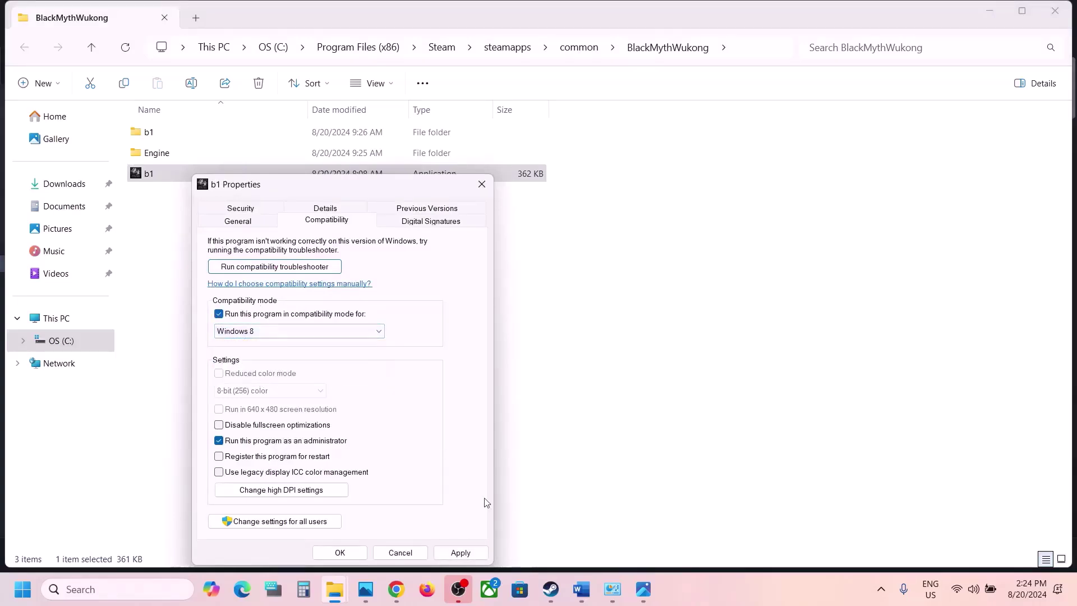
left_click(460, 552)
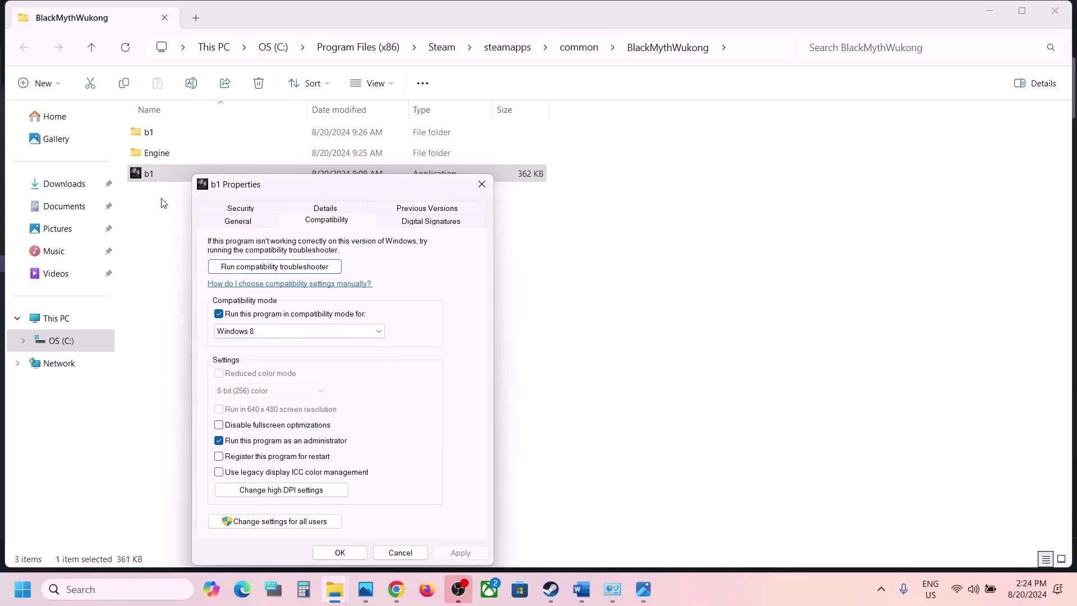
Step: Change the b1 application's compatibility mode to Windows 7 and apply the setting
left_click(263, 333)
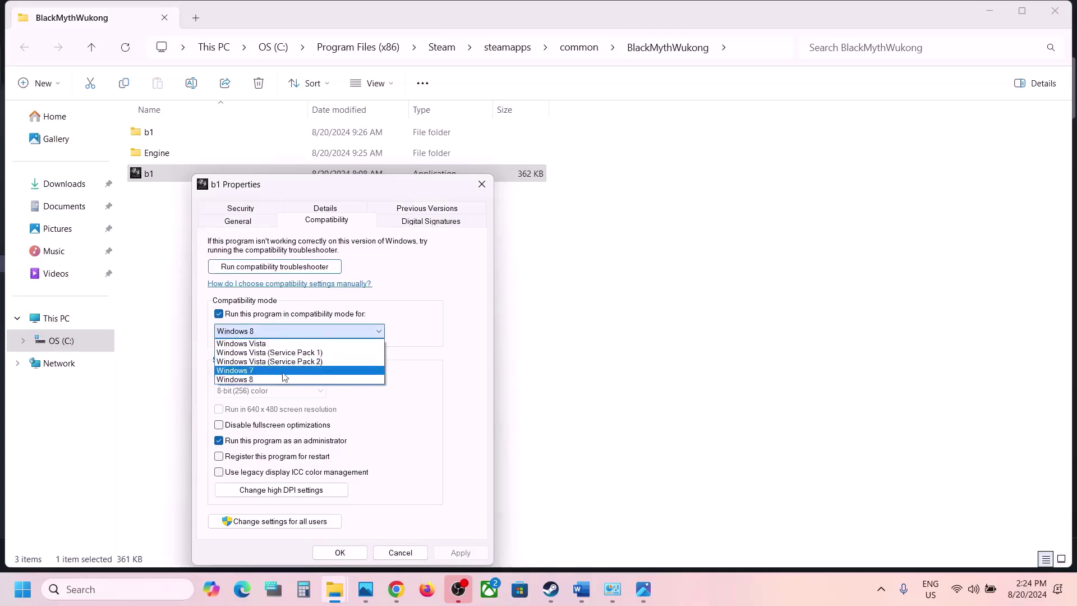
left_click(274, 374)
left_click(451, 555)
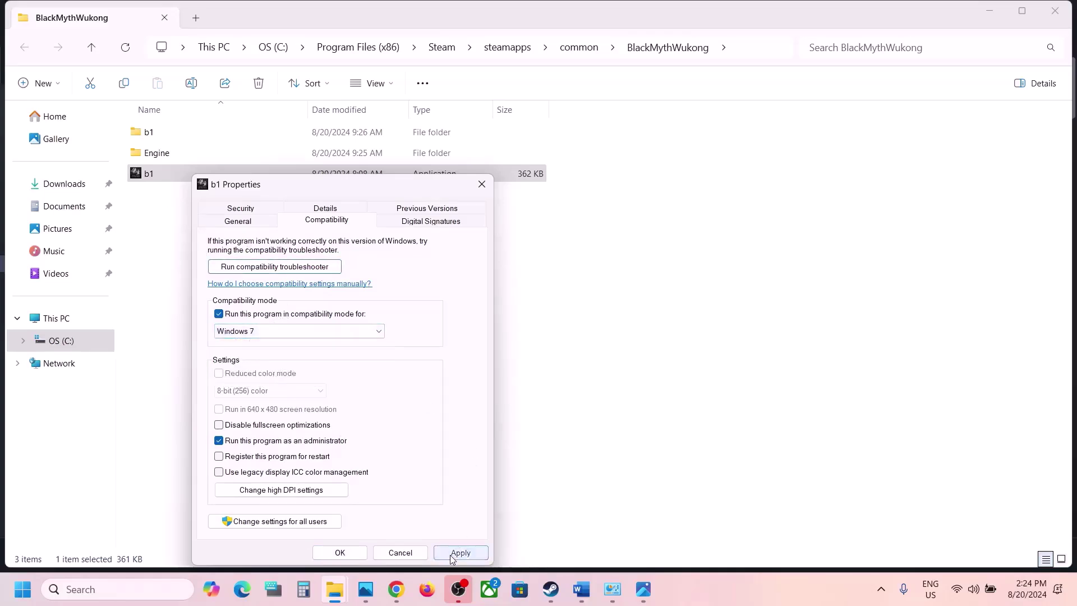
left_click(166, 172)
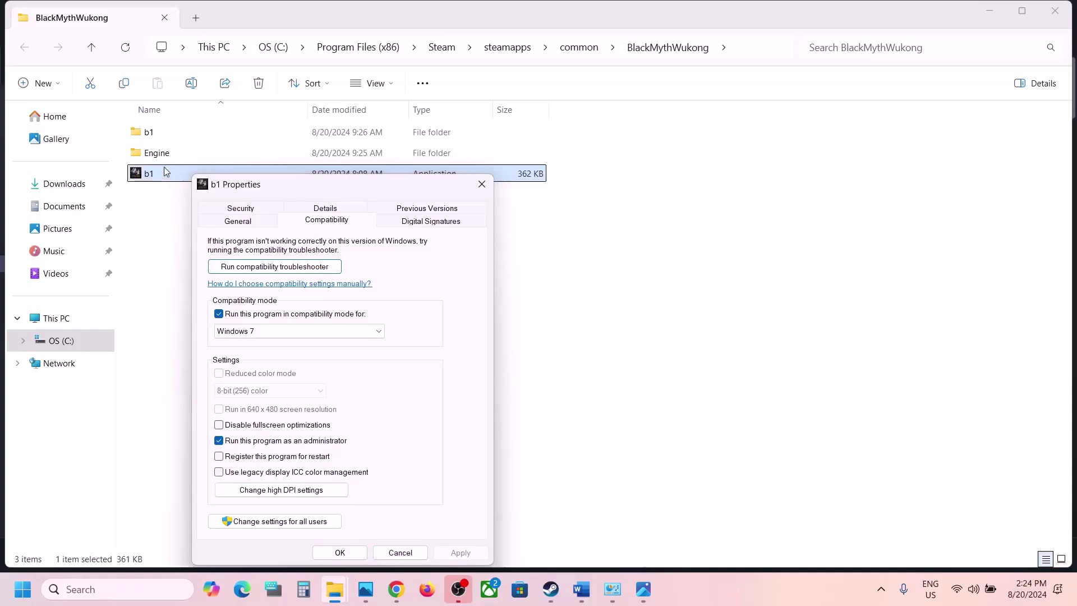
left_click(343, 364)
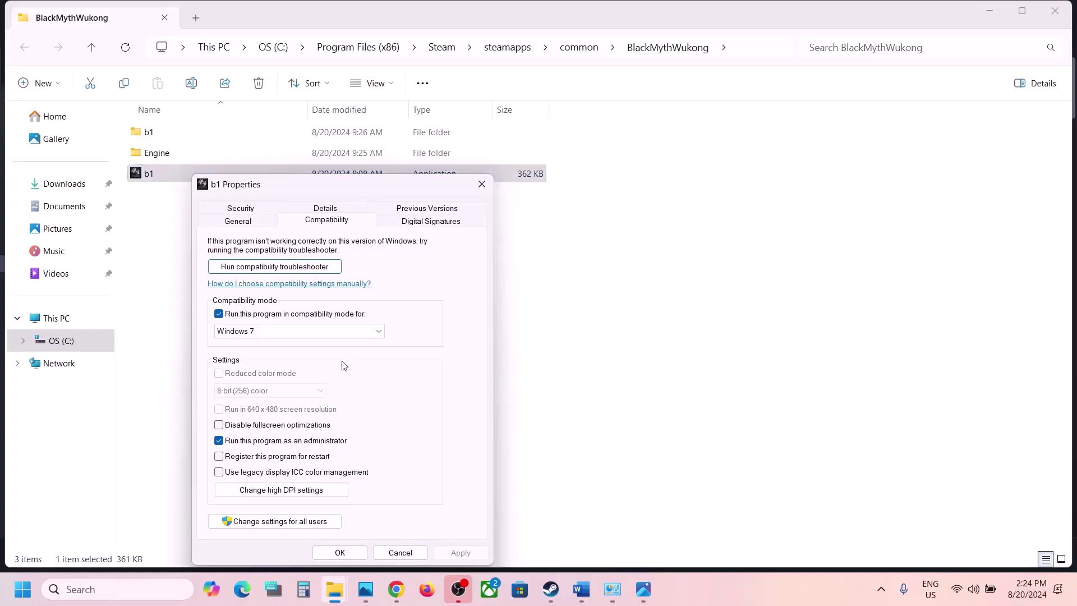
Step: Disable fullscreen optimizations for the b1 application, apply the change and close its properties
left_click(219, 425)
left_click(459, 553)
left_click(340, 552)
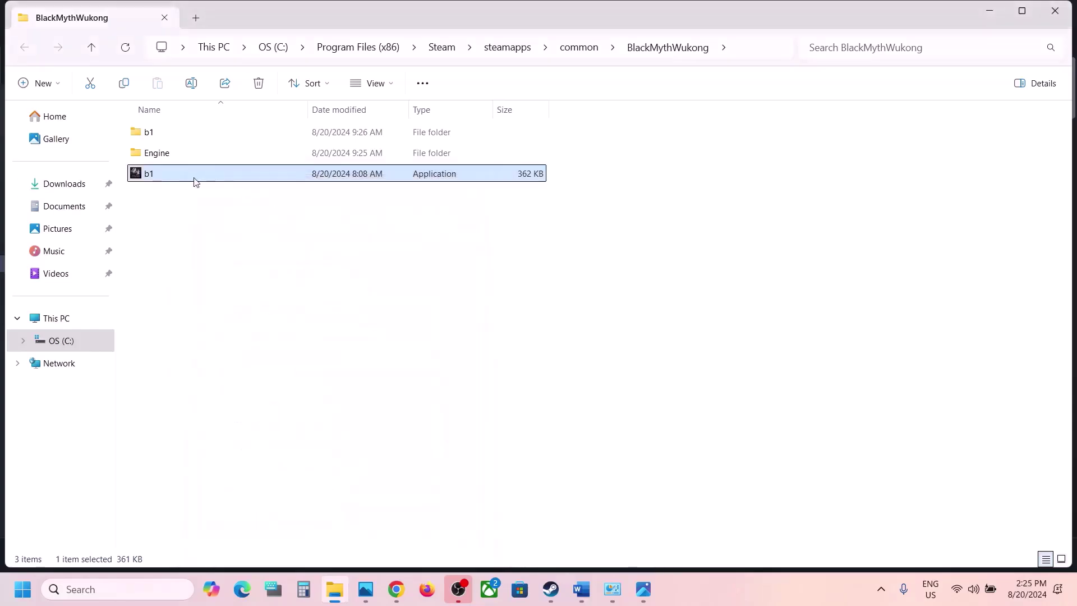
Step: Open the game's b1 > Binaries > Win64 folder and select the b1-Win64-Shipping application
mouse_move(180, 182)
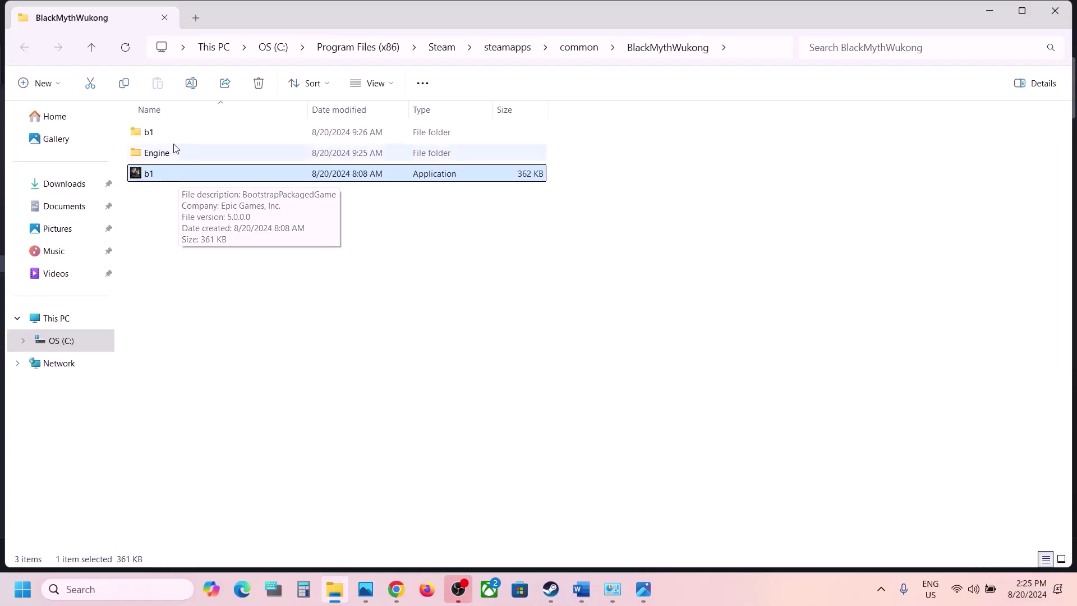
left_click(158, 138)
double_click(158, 138)
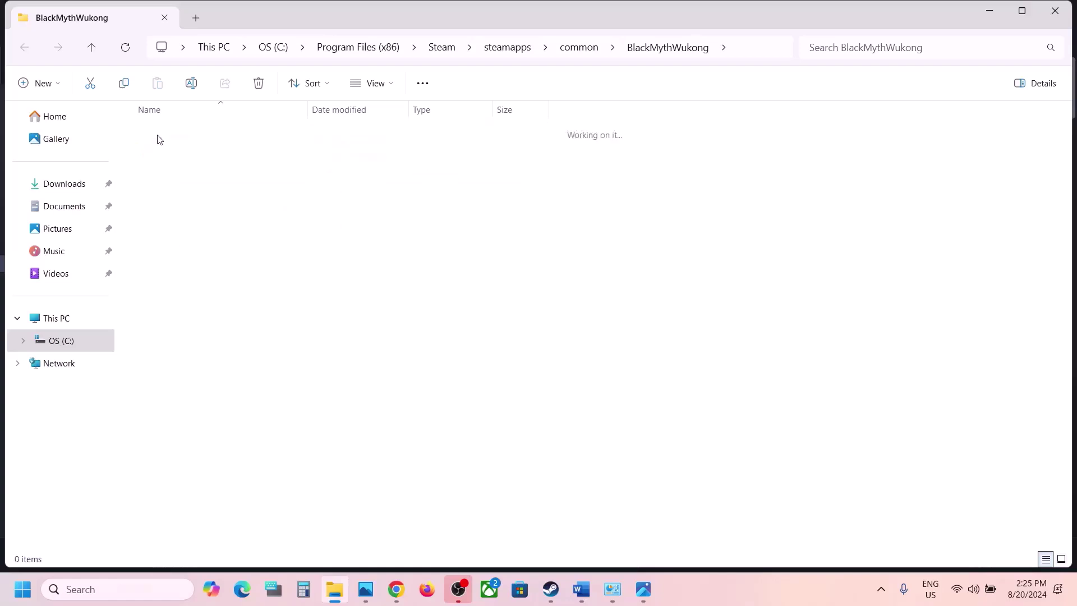
double_click(177, 135)
double_click(178, 135)
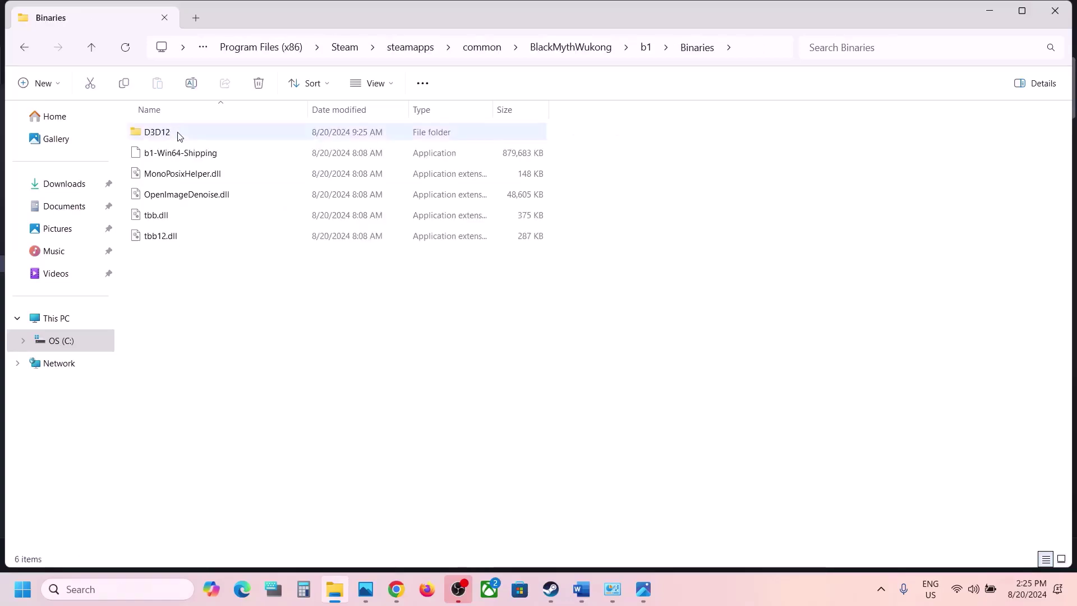
left_click(172, 151)
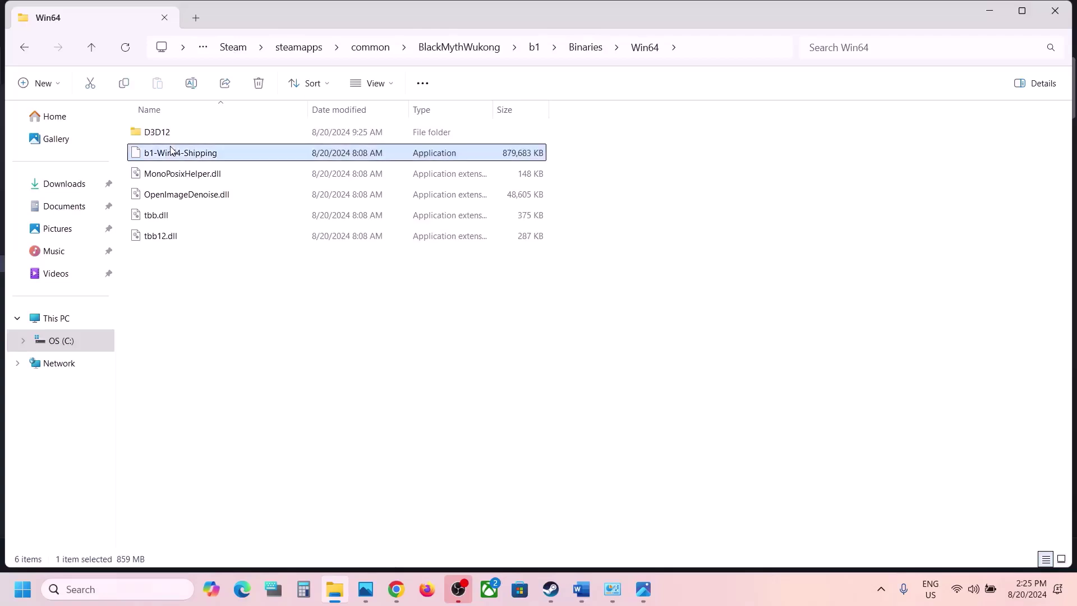
Step: Set the b1-Win64-Shipping application's compatibility properties to run the program as an administrator and apply the change
right_click(212, 159)
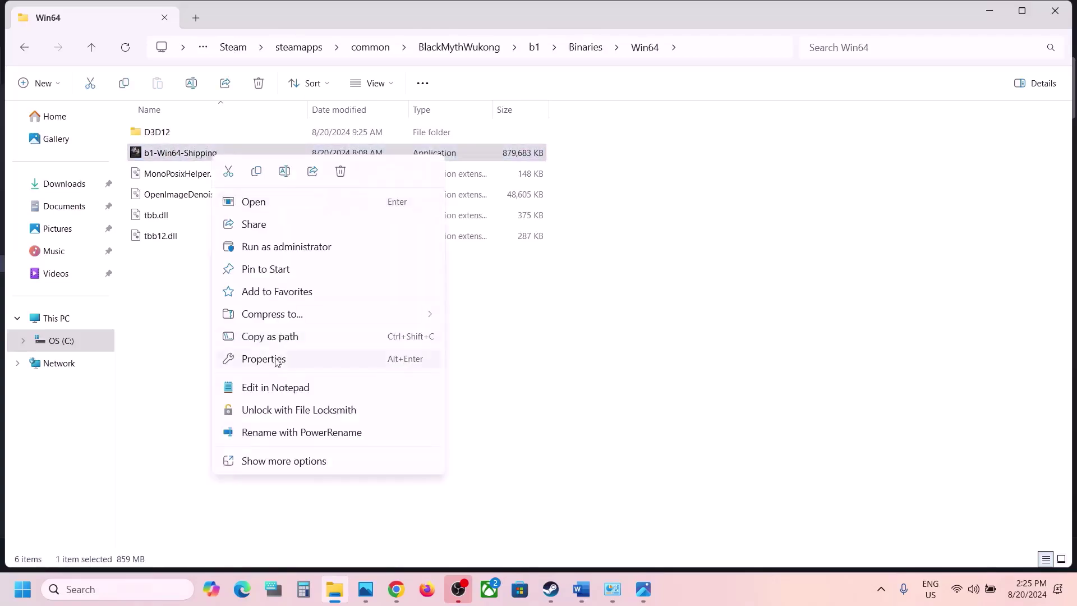
left_click(277, 360)
left_click(345, 210)
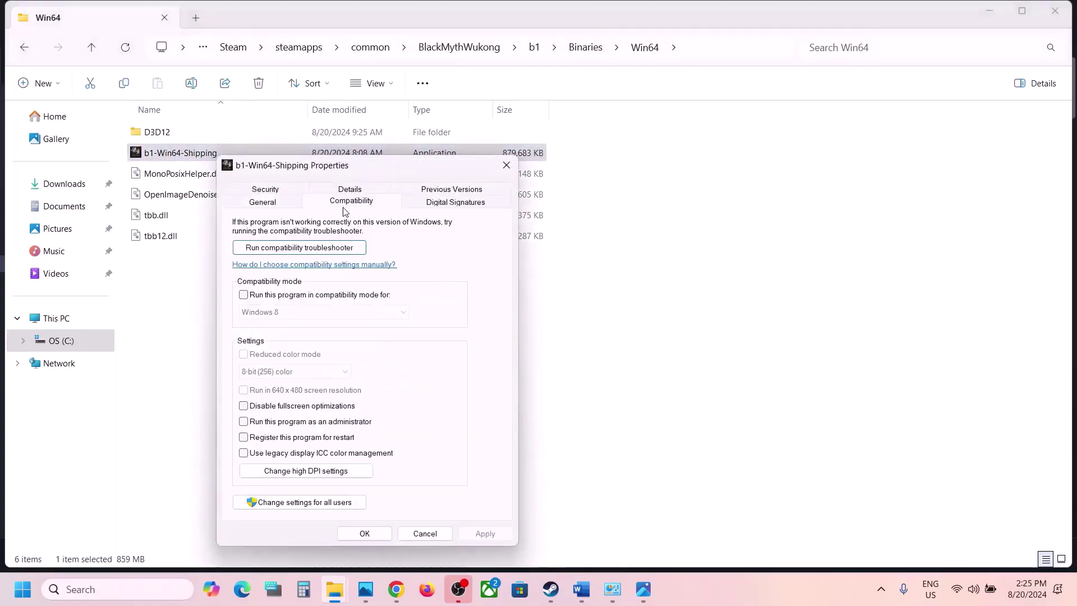
left_click(244, 421)
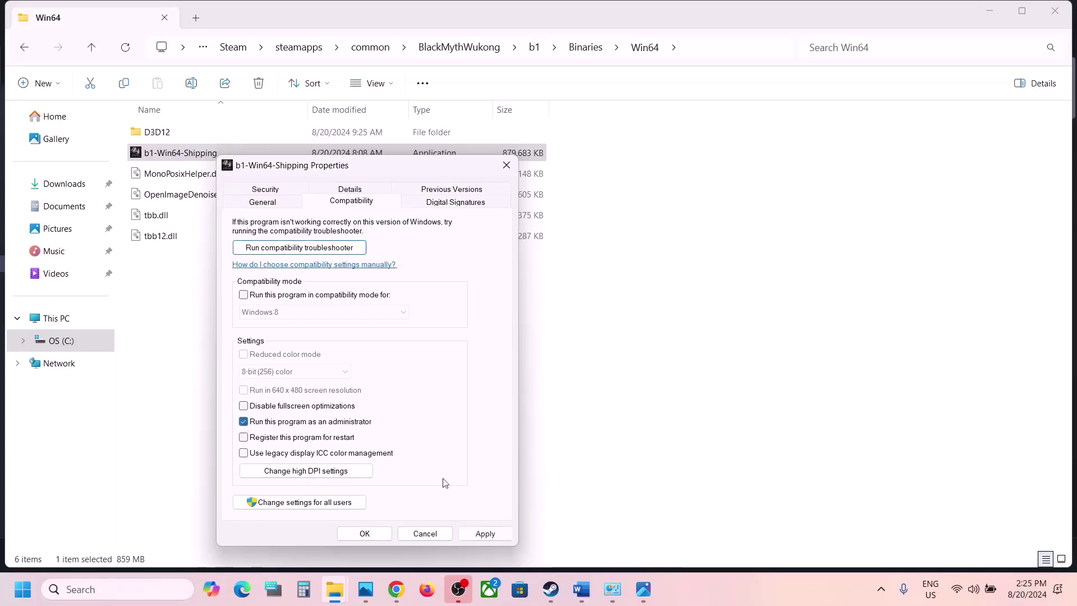
left_click(484, 533)
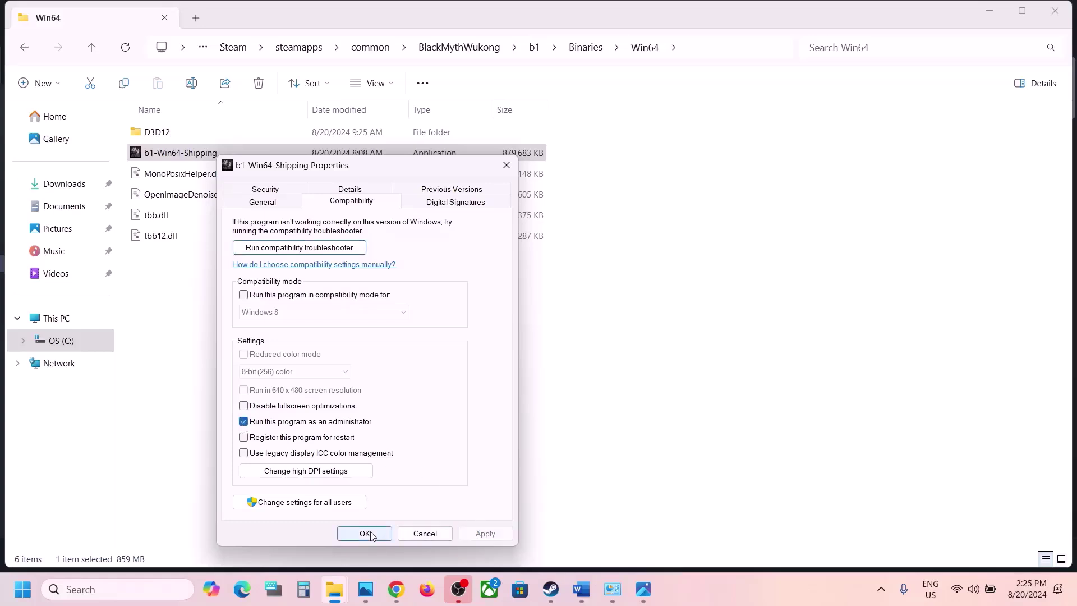
Step: Enable compatibility mode for Windows 8 on b1-Win64-Shipping and apply it, followed by the same with Windows 7
left_click(244, 296)
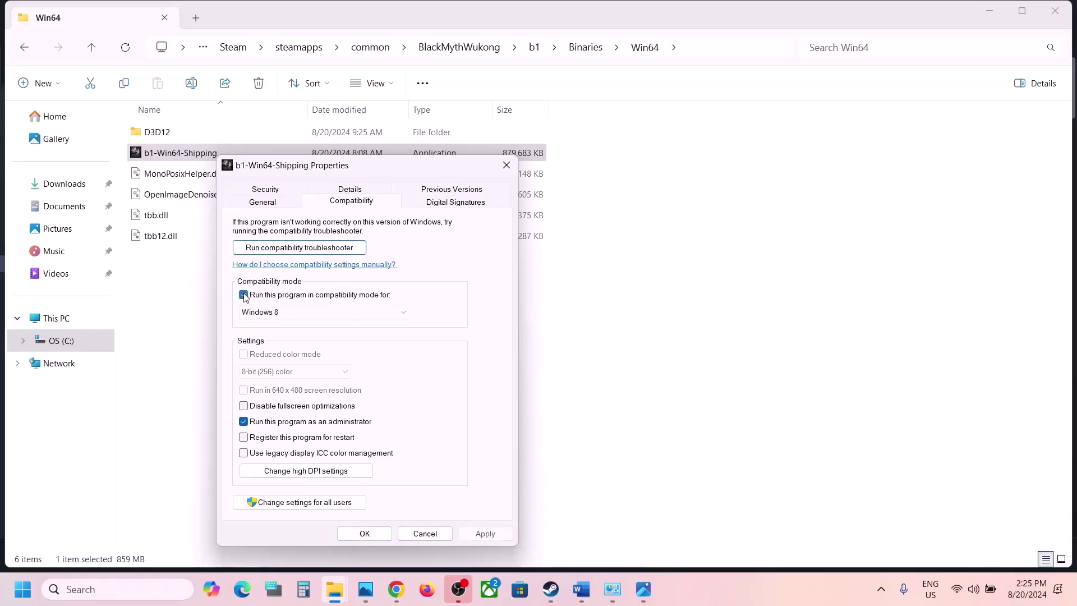
left_click(484, 536)
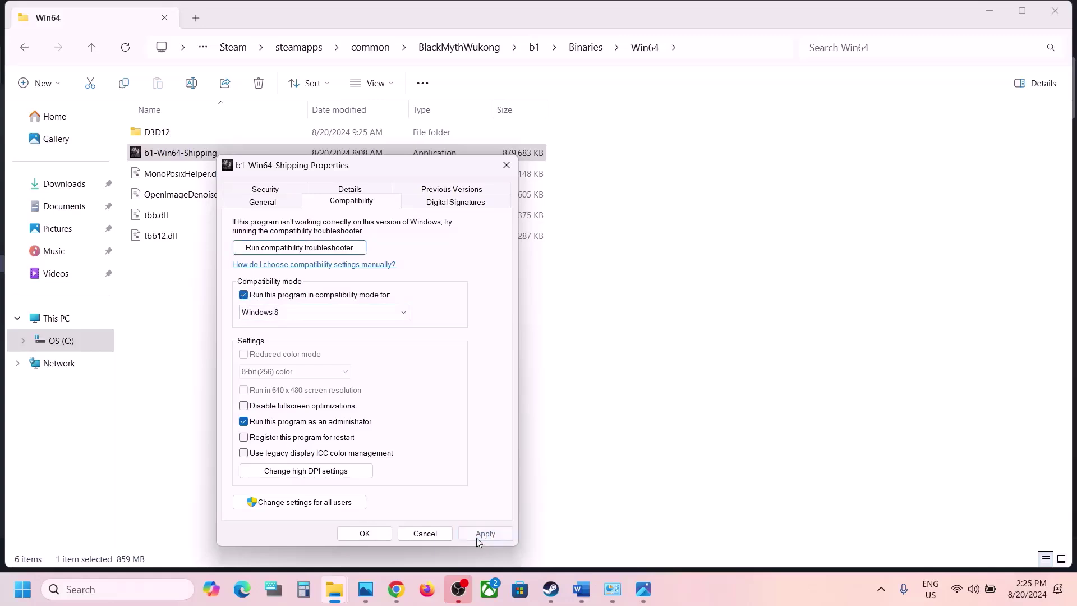
left_click(314, 313)
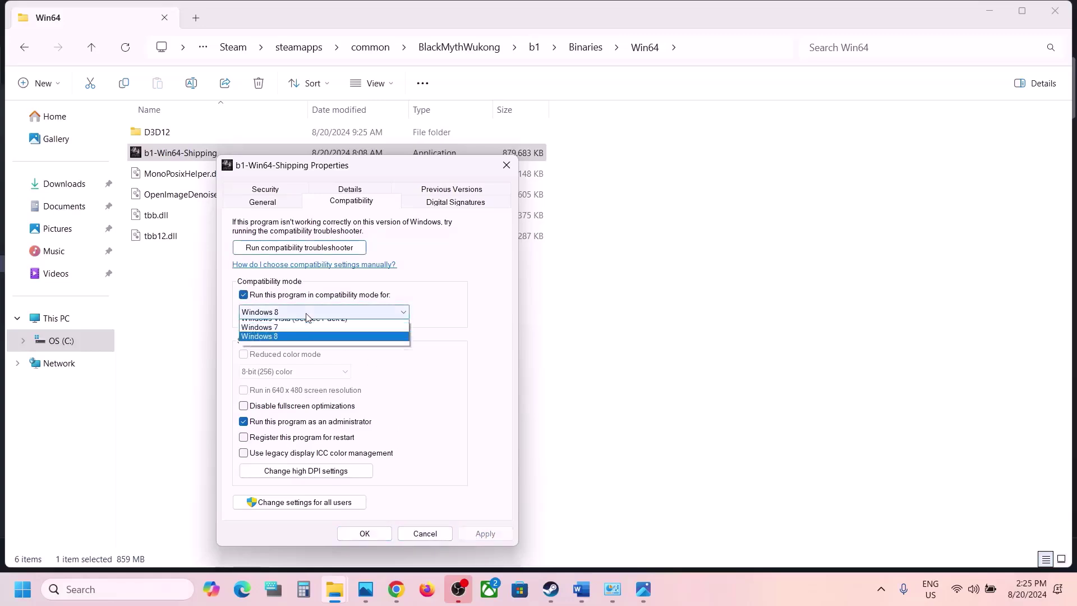
left_click(287, 351)
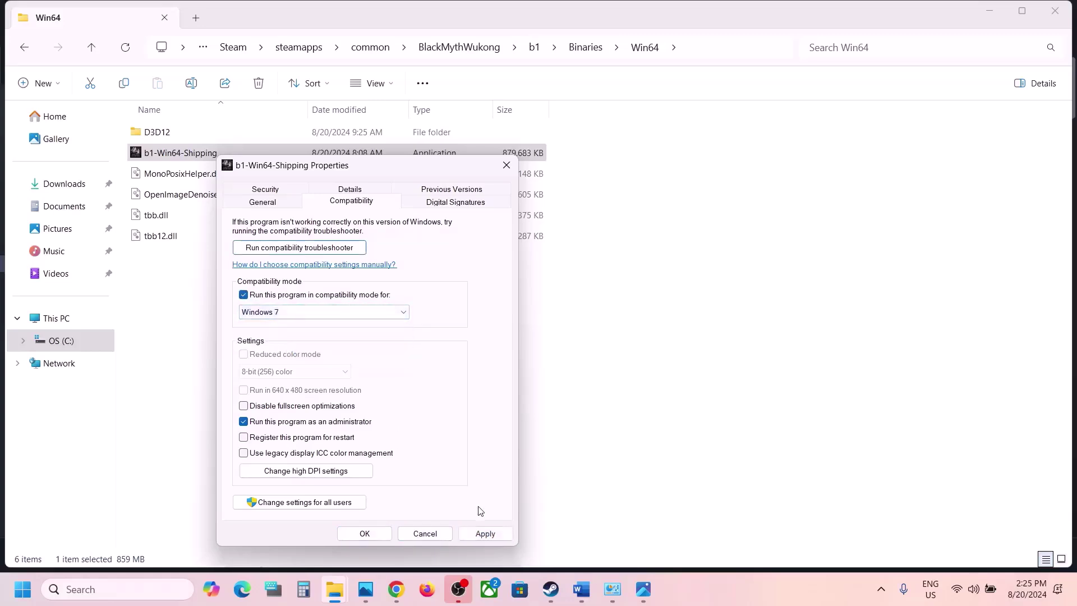
left_click(483, 533)
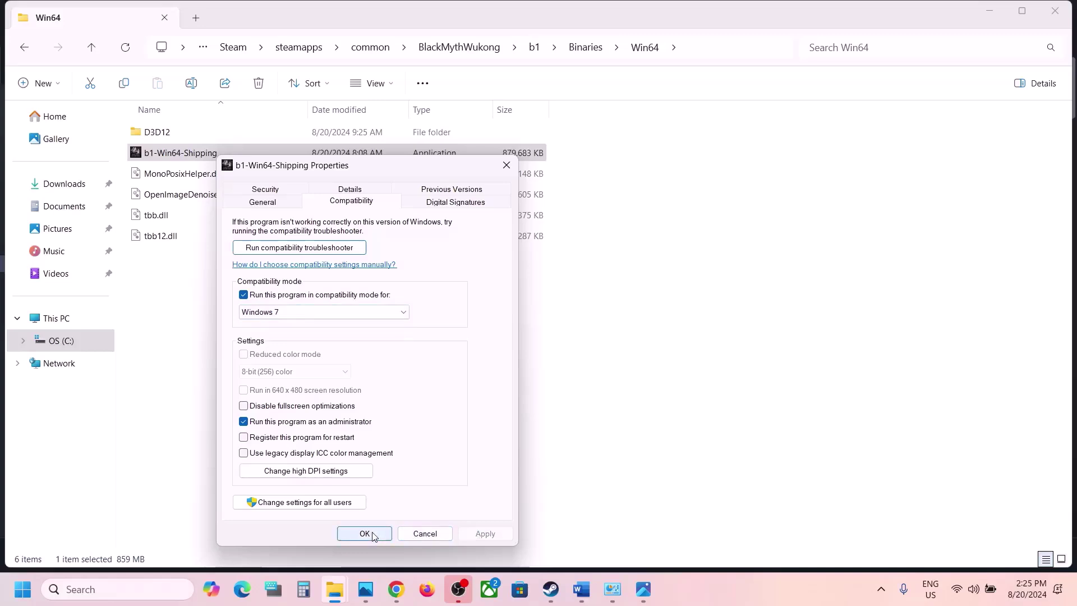
Step: Disable fullscreen optimizations for b1-Win64-Shipping, apply the change and close its properties
left_click(244, 407)
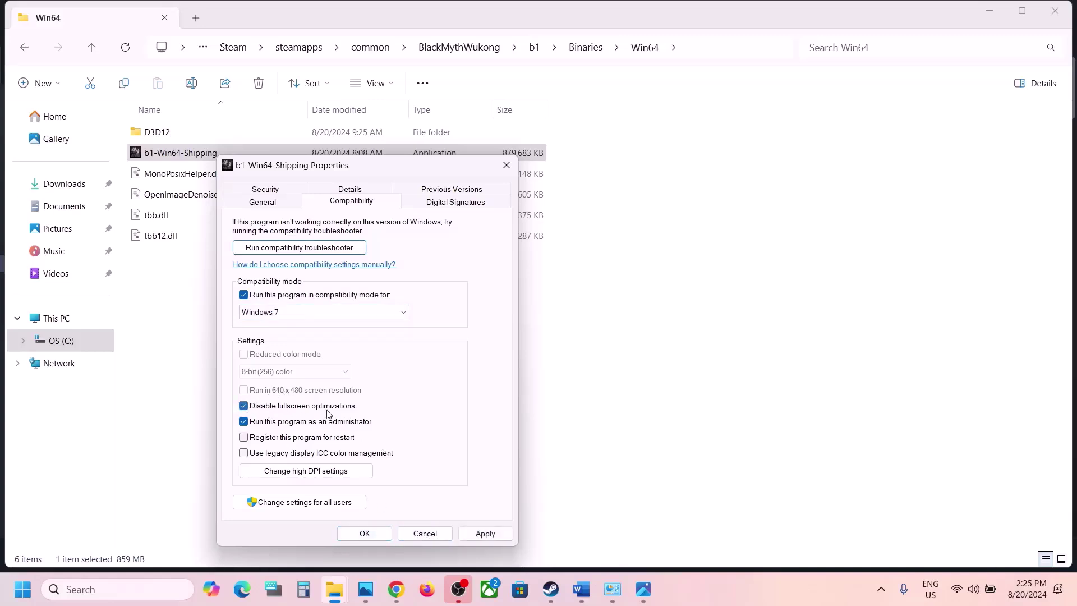
left_click(481, 535)
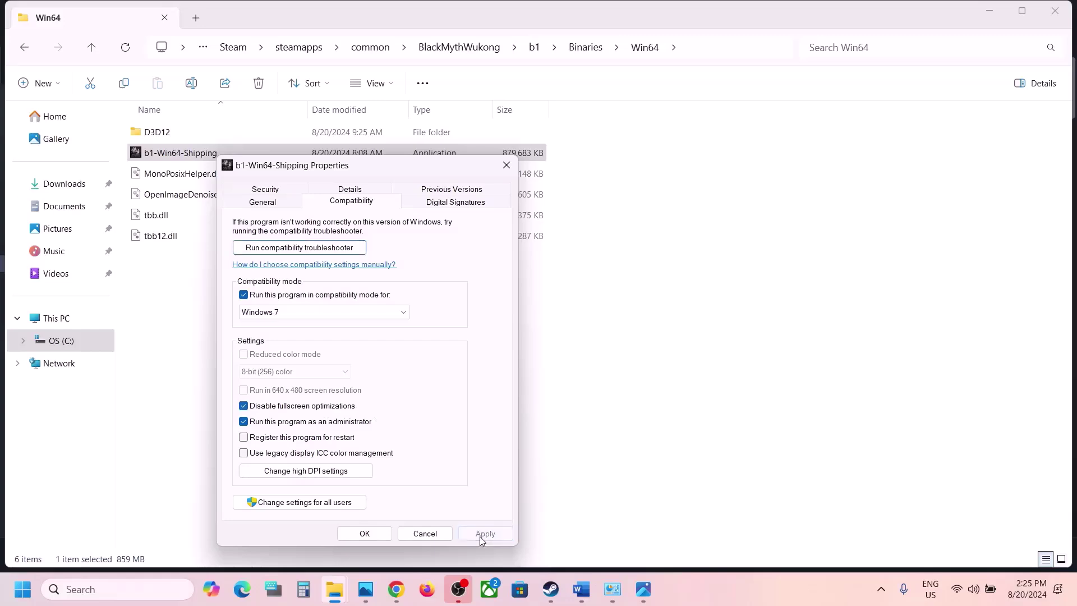
left_click(375, 536)
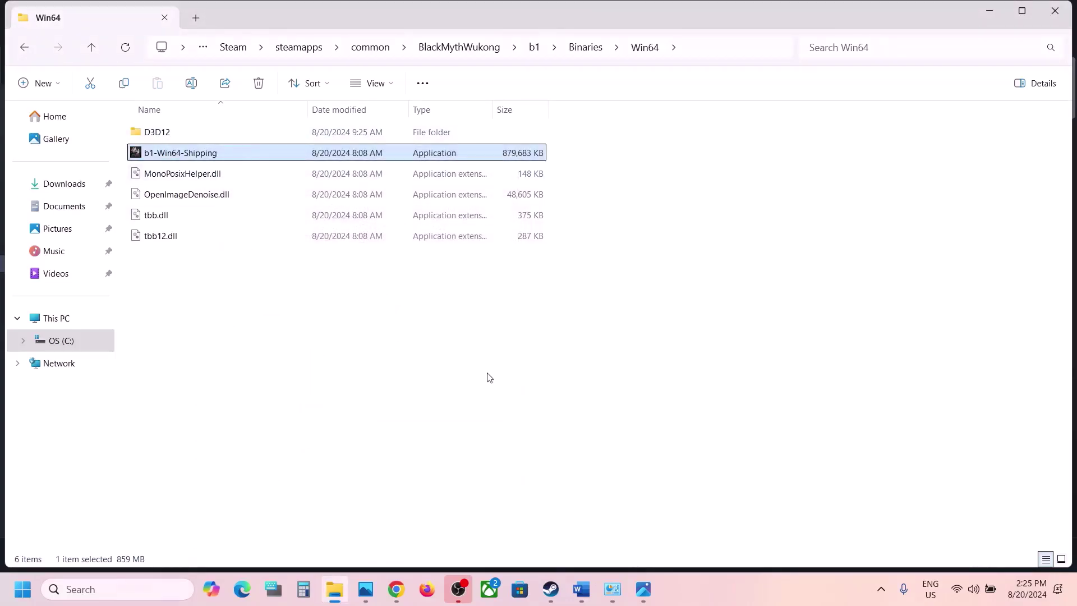
Step: Reopen b1-Win64-Shipping's properties, turn off both compatibility mode and the Disable fullscreen optimizations option, and apply the changes
right_click(197, 157)
left_click(260, 356)
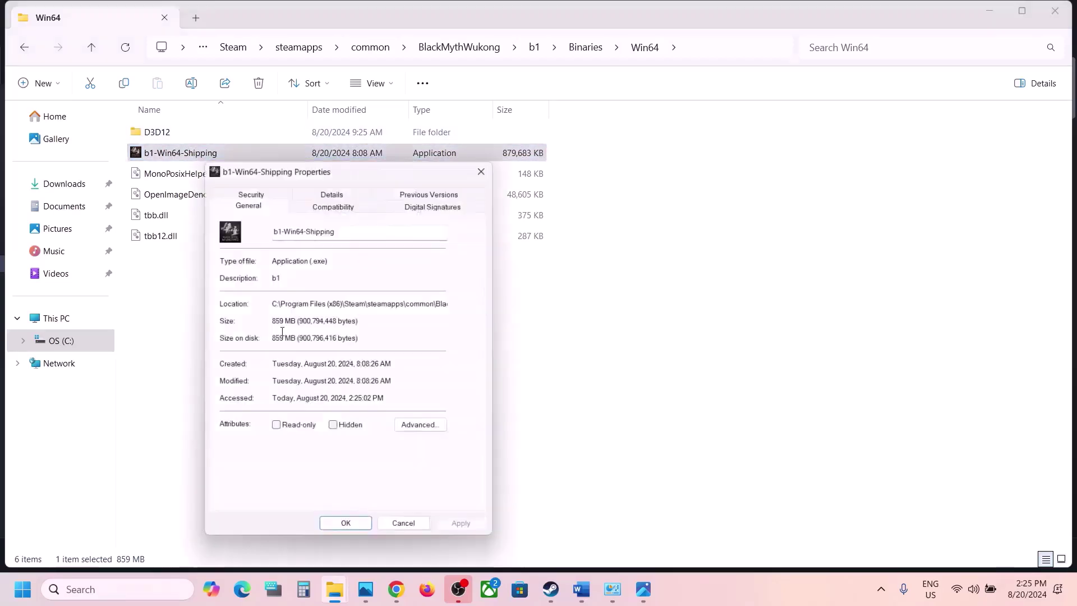
left_click(301, 203)
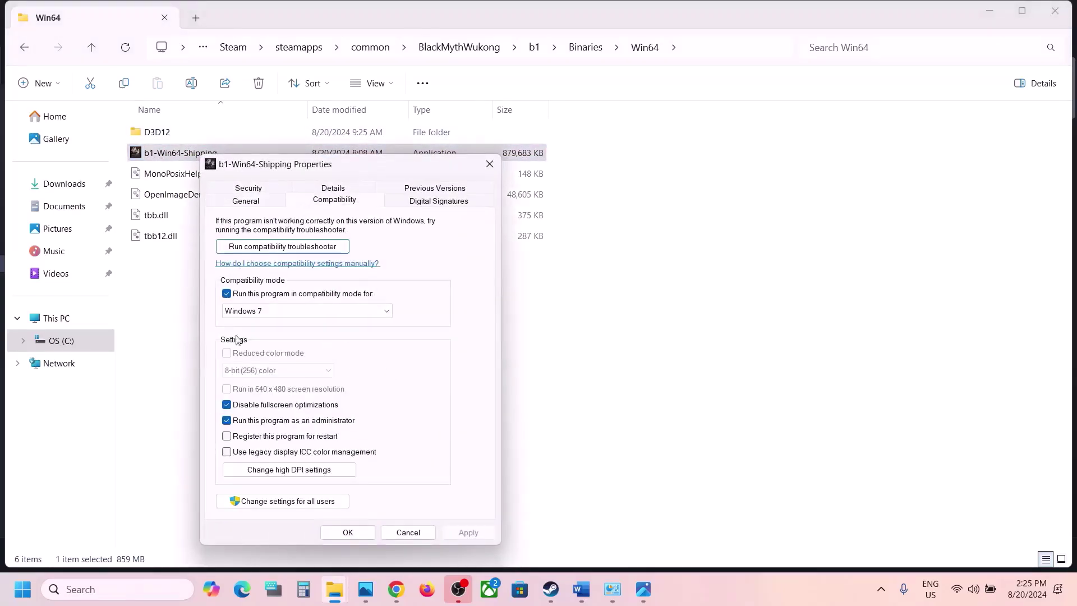
left_click(227, 294)
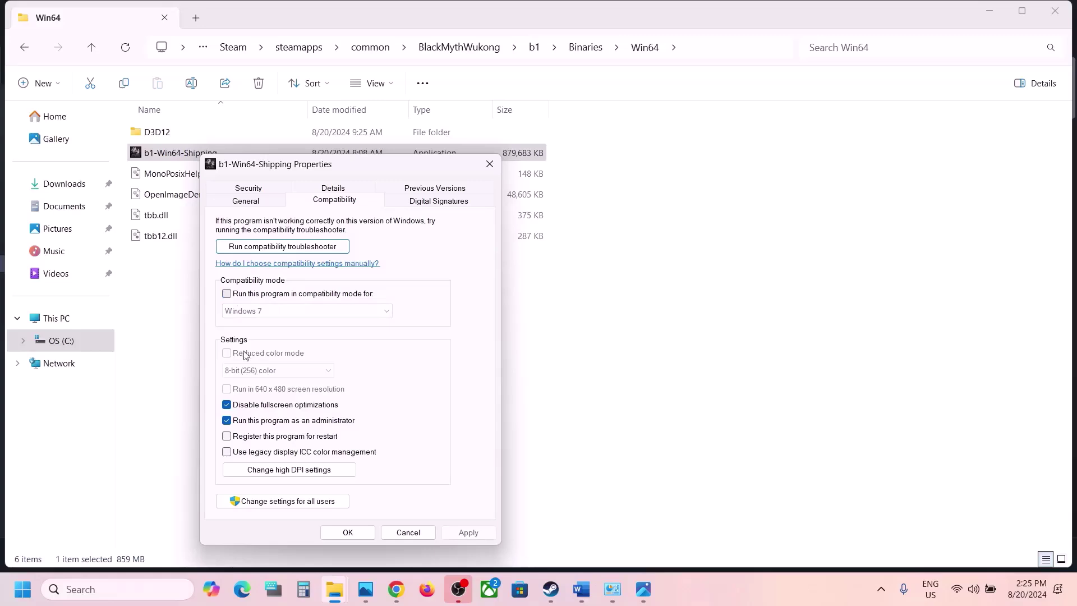
left_click(227, 405)
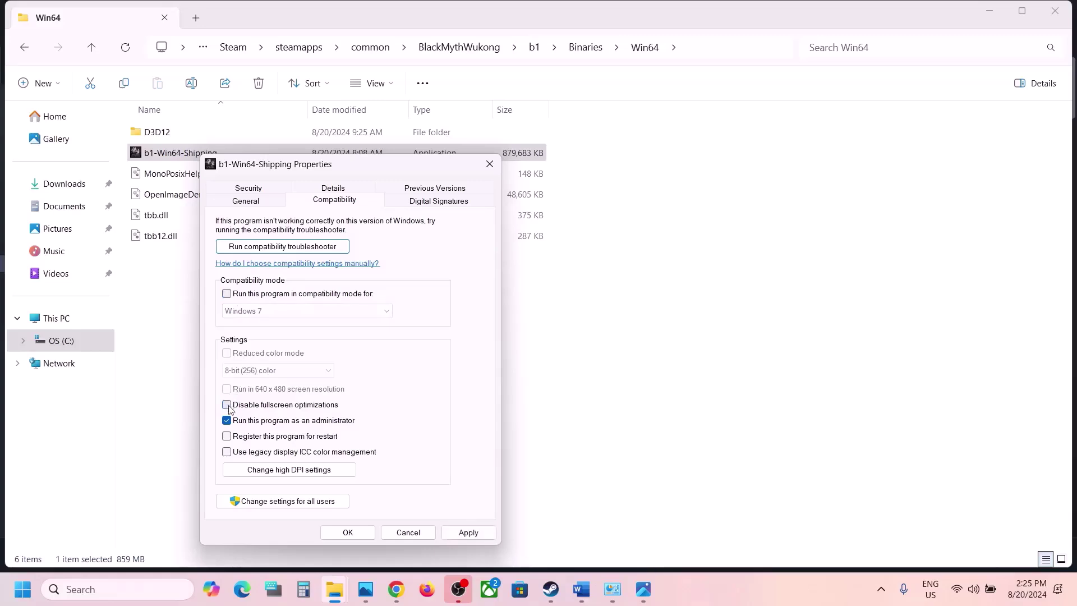
left_click(468, 532)
left_click(348, 532)
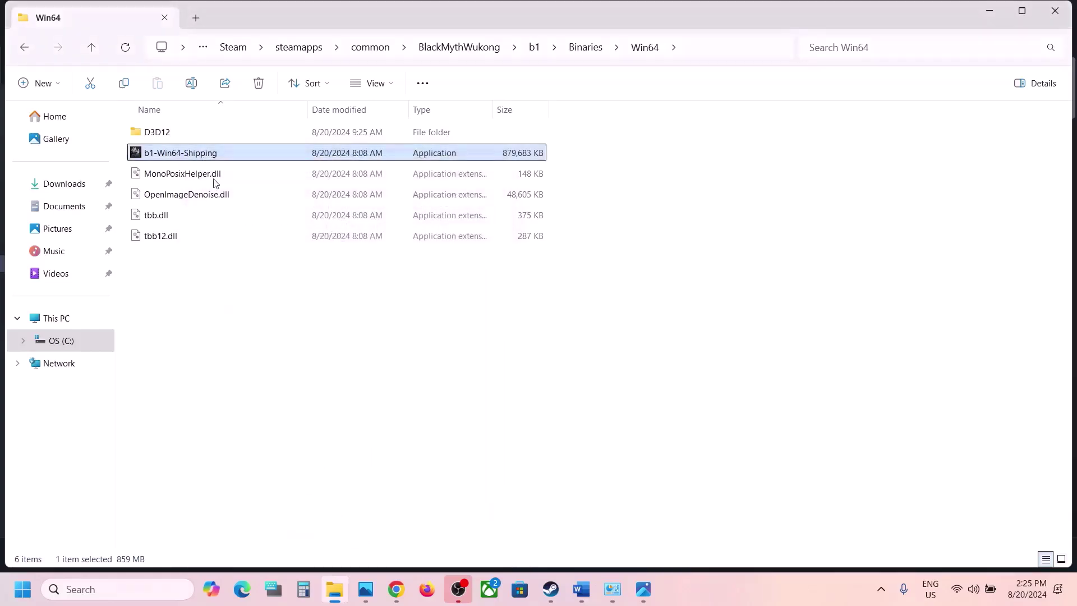
Step: Return to the BlackMythWukong folder and turn off compatibility mode, Disable fullscreen optimizations and Run as administrator for the b1 application
left_click(91, 49)
left_click(91, 48)
left_click(161, 169)
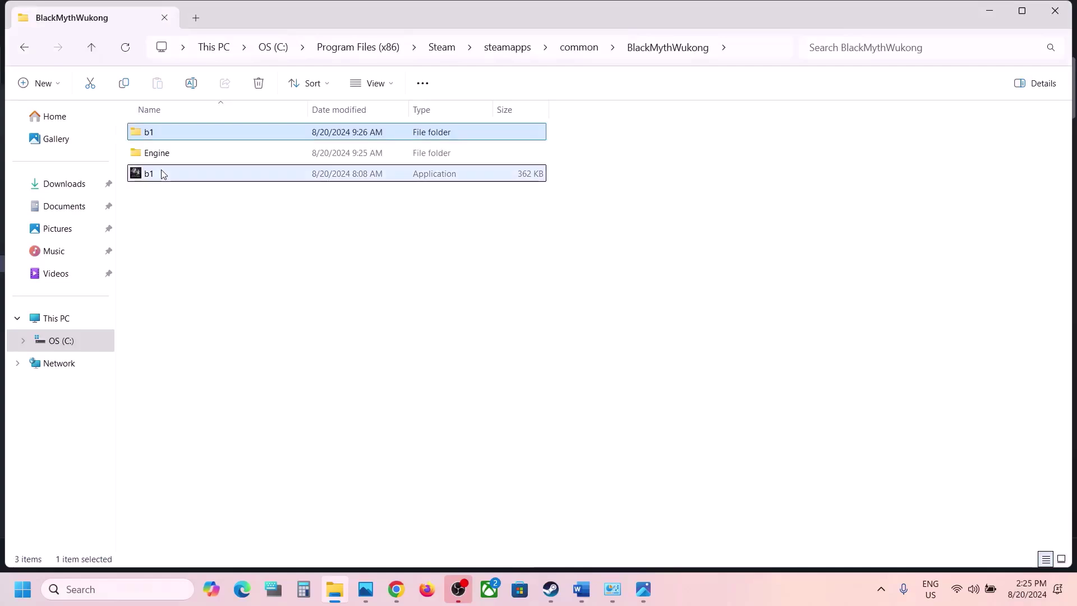
right_click(162, 174)
left_click(240, 366)
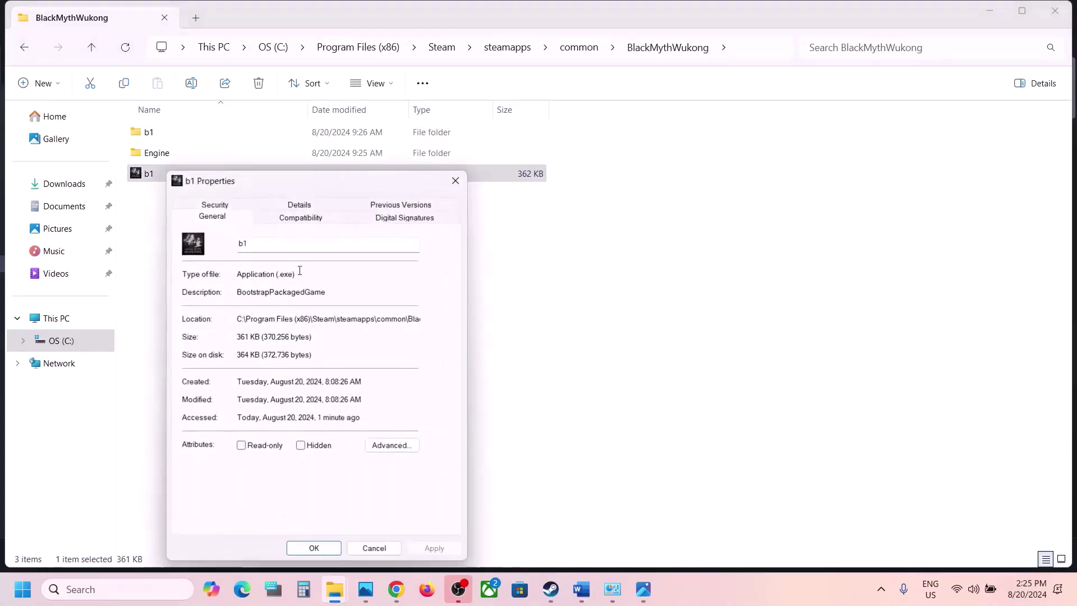
left_click(286, 218)
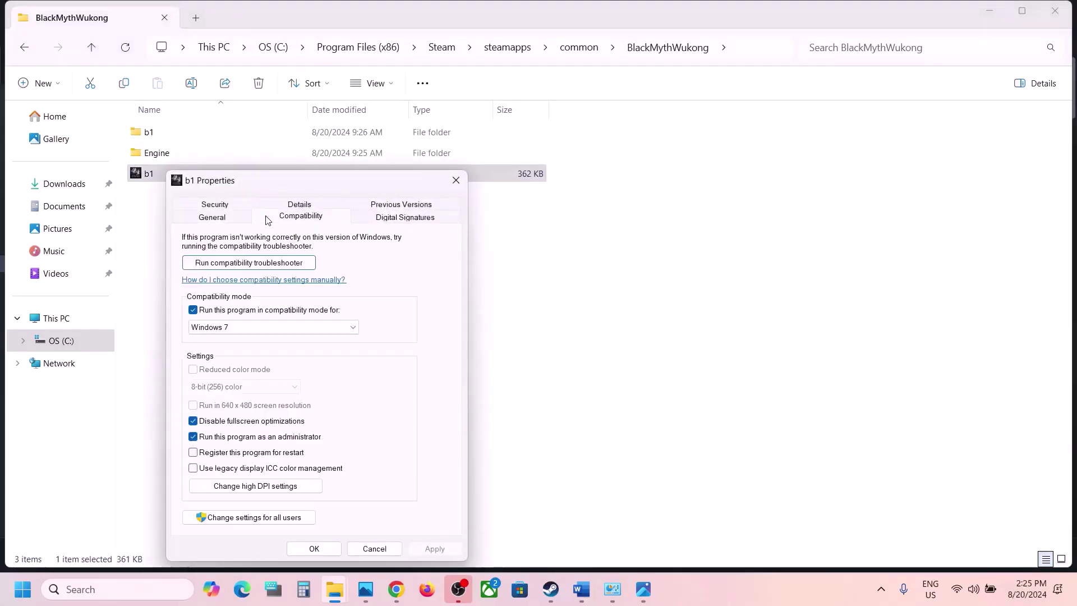
left_click(194, 310)
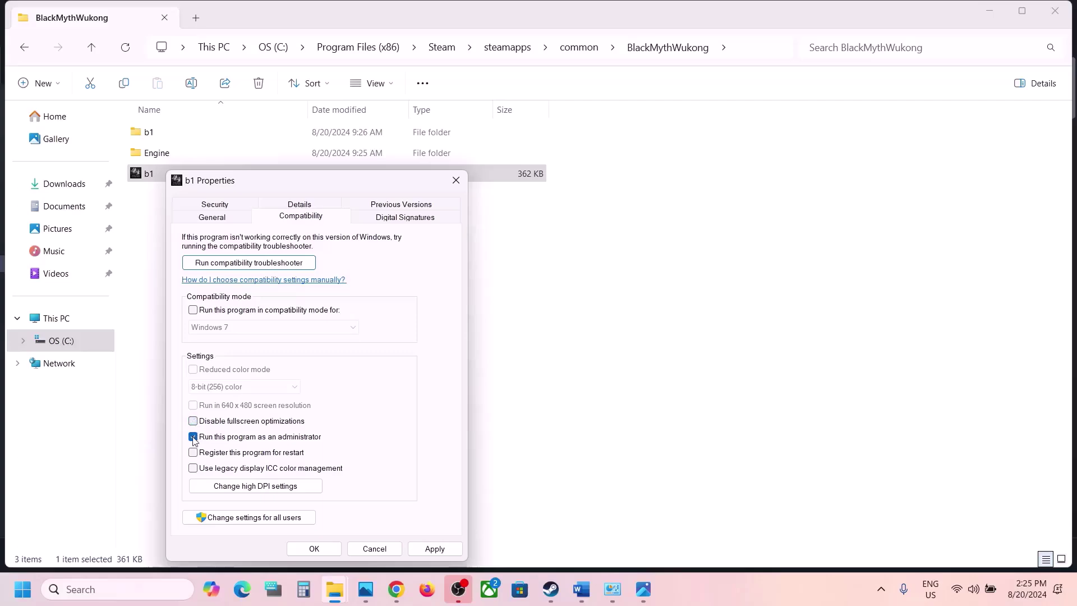
left_click(433, 548)
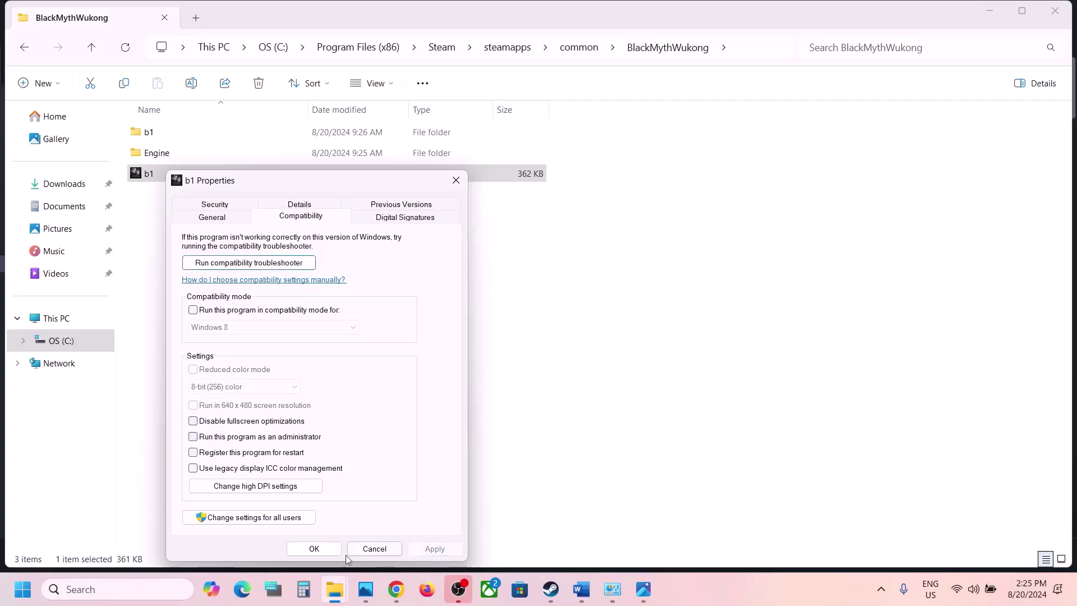
left_click(312, 549)
Step: Switch to the Word document and read the end of Step 7 and all of Step 8 on Frame Generation and graphics settings
left_click(581, 589)
left_click_drag(181, 308, 418, 373)
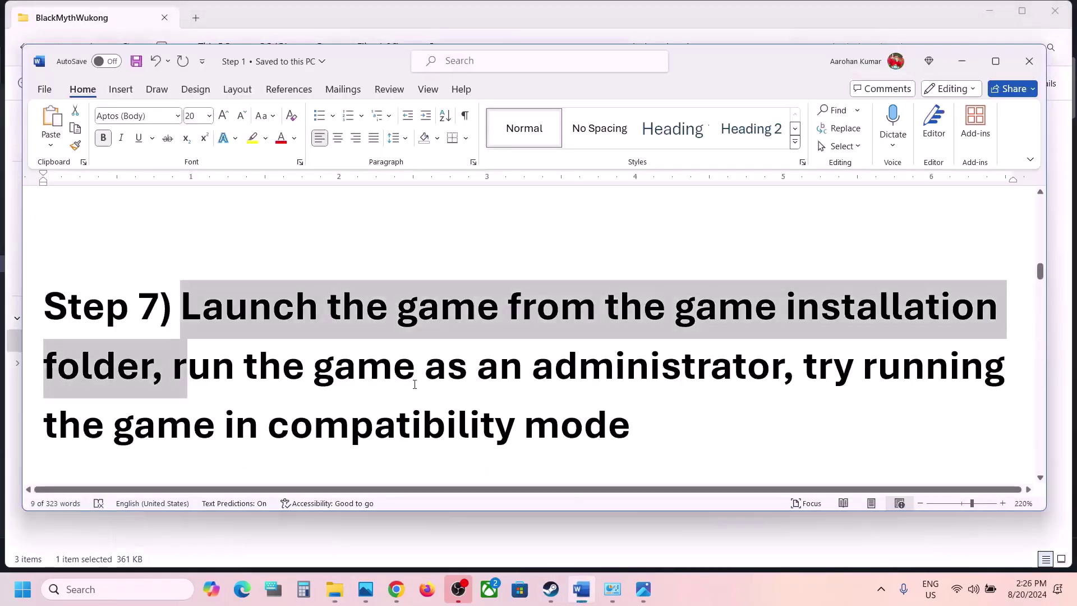
scroll(415, 384, "down", 3)
scroll(415, 385, "down", 2)
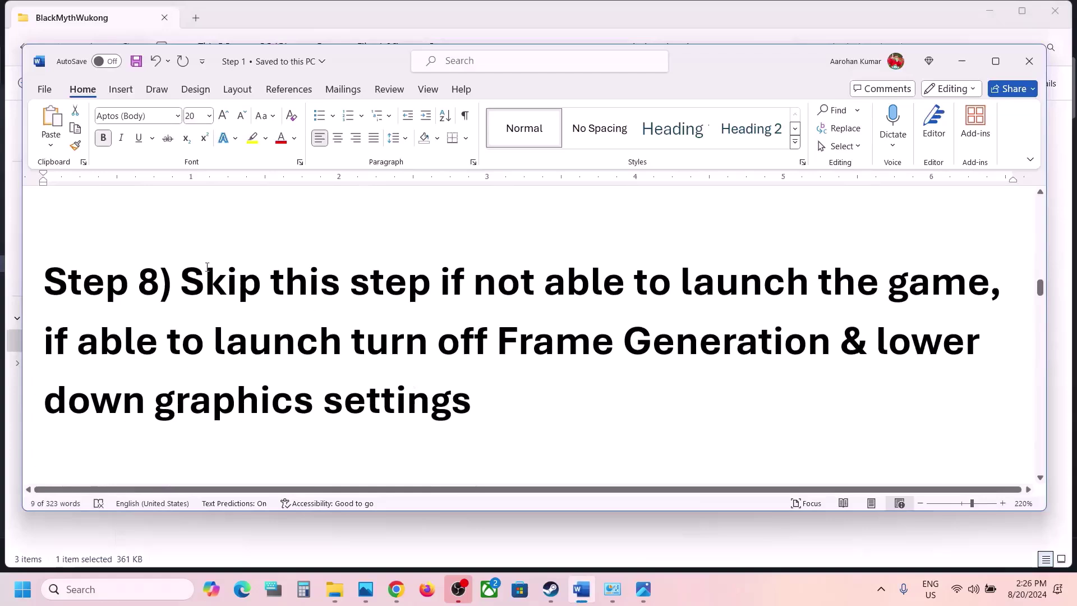
left_click_drag(192, 273, 886, 284)
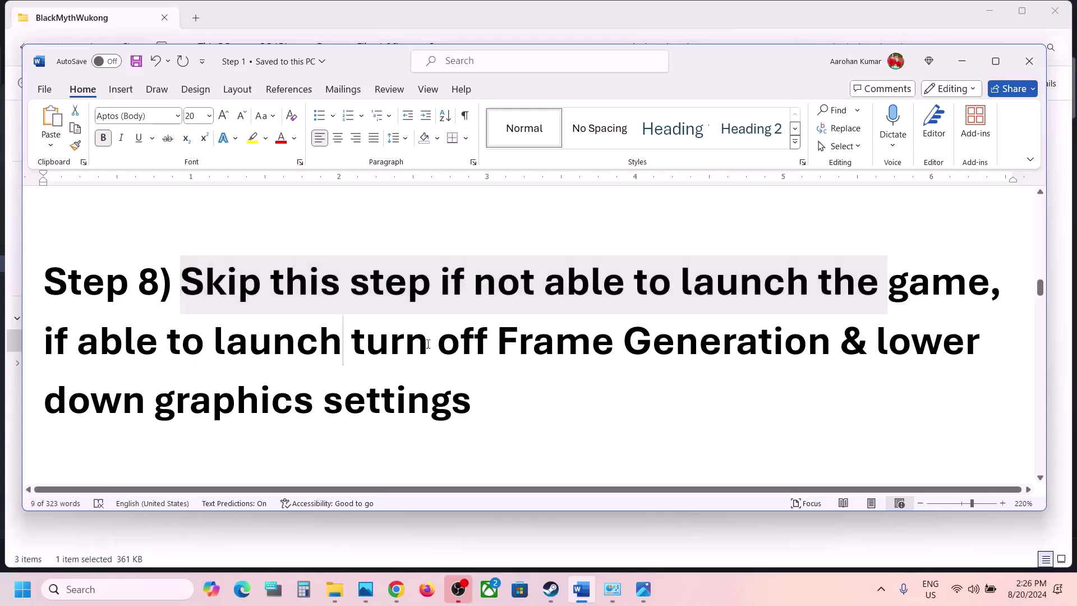
left_click_drag(340, 357, 723, 361)
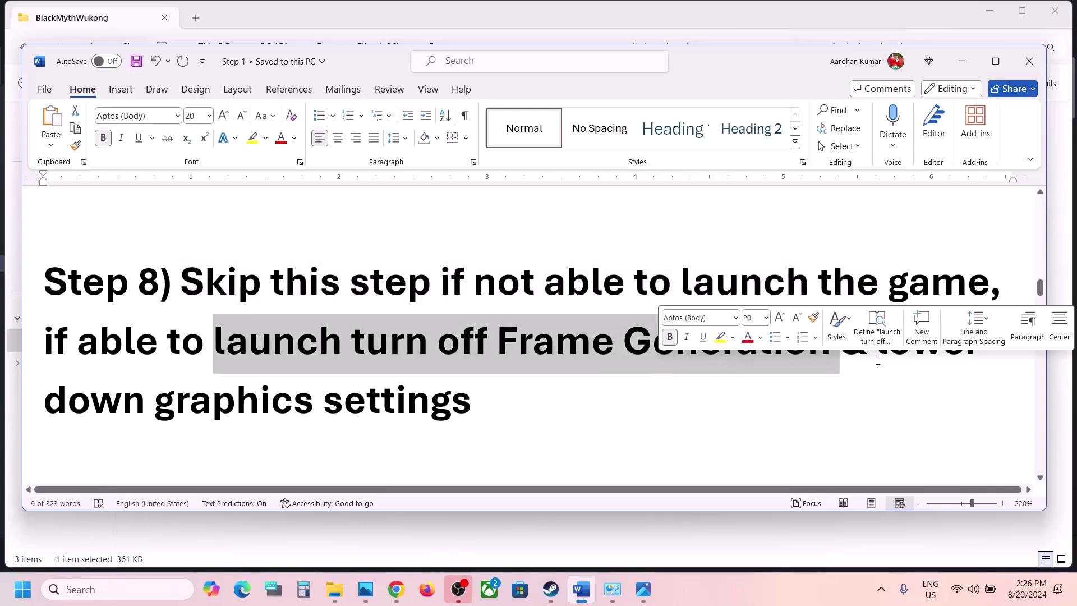
left_click_drag(878, 363, 926, 385)
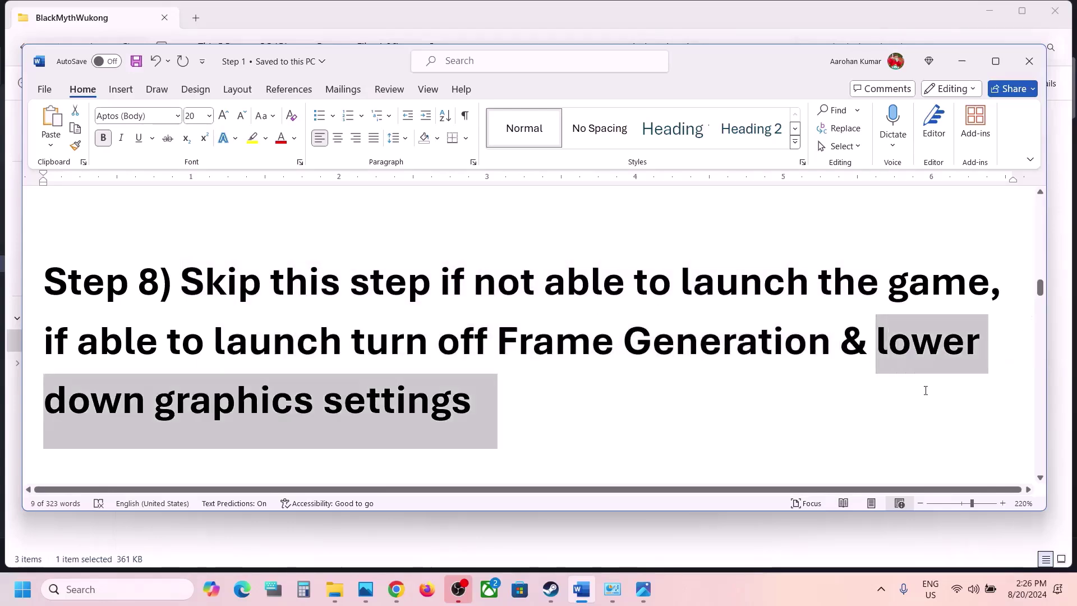
left_click(508, 404)
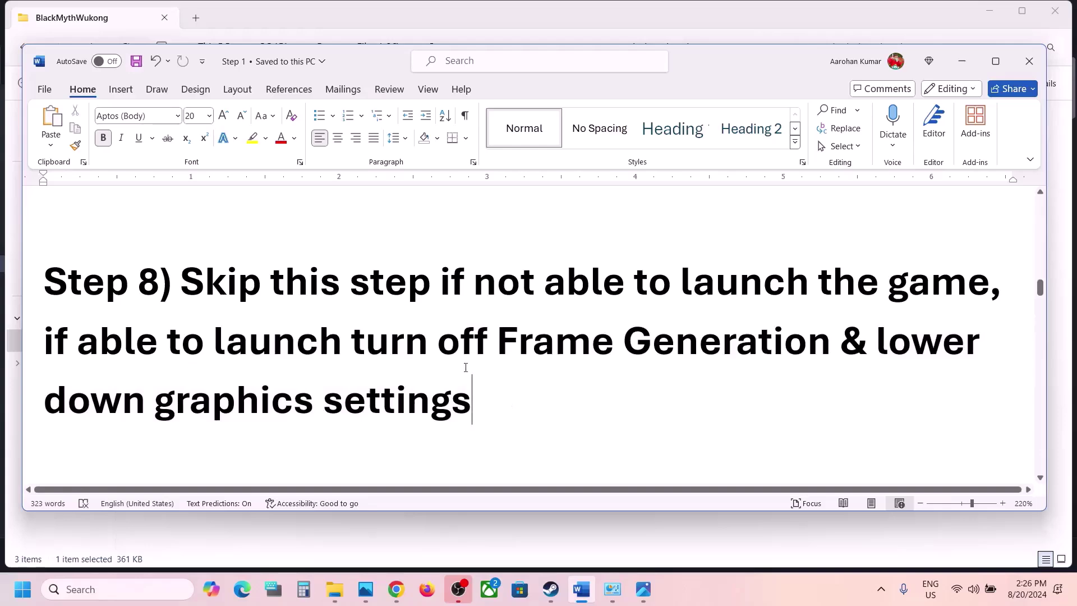
Step: Switch to the main Steam window showing Black Myth: Wukong in the library
mouse_move(557, 577)
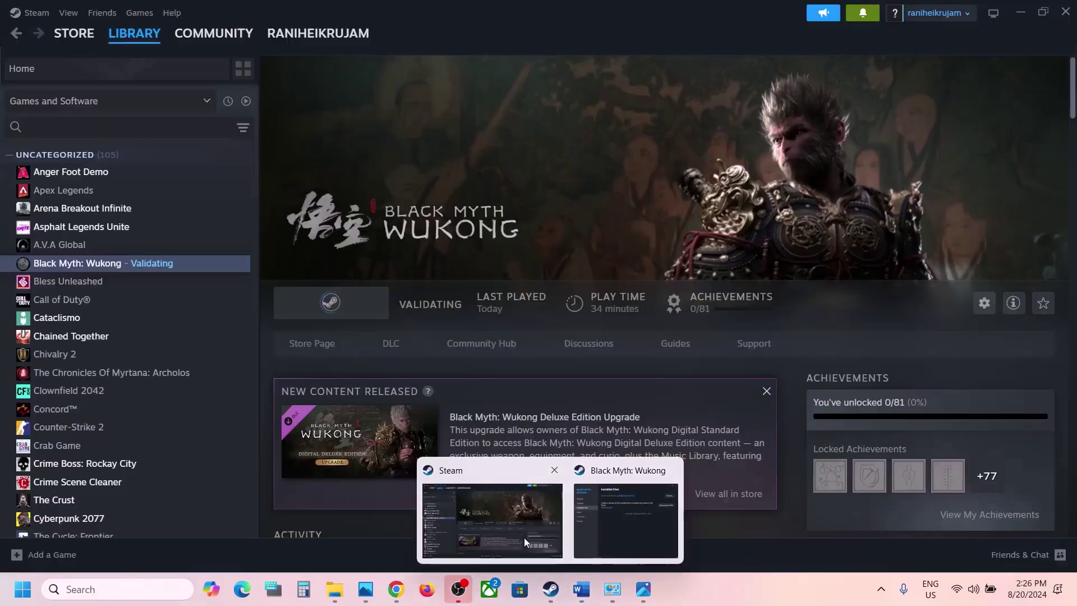
left_click(524, 538)
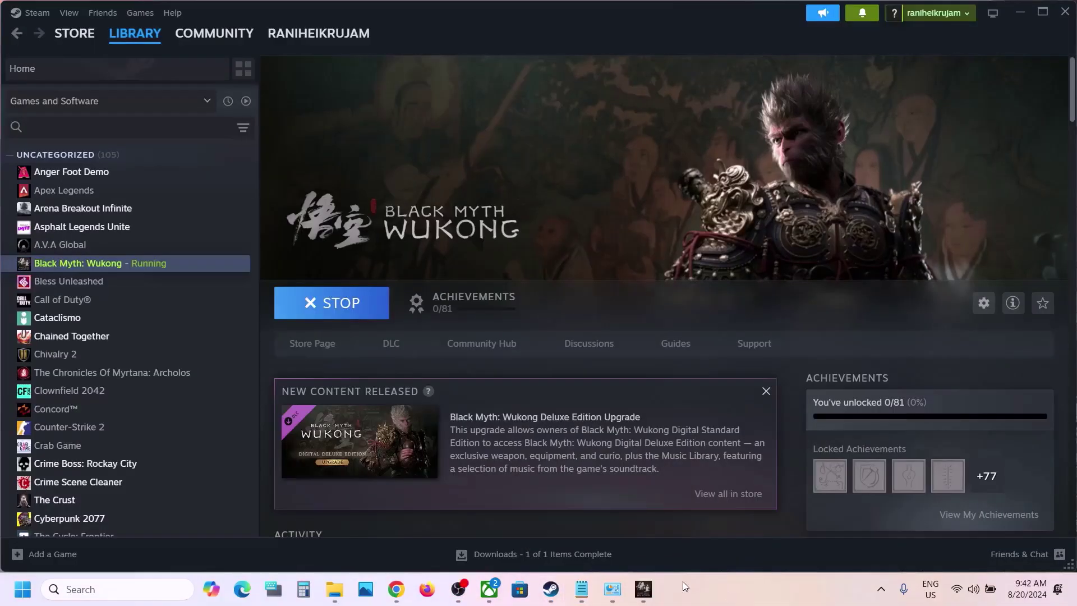
Step: Switch to the running Black Myth: Wukong window, open its Graphics settings, and turn off Frame Generation
left_click(643, 588)
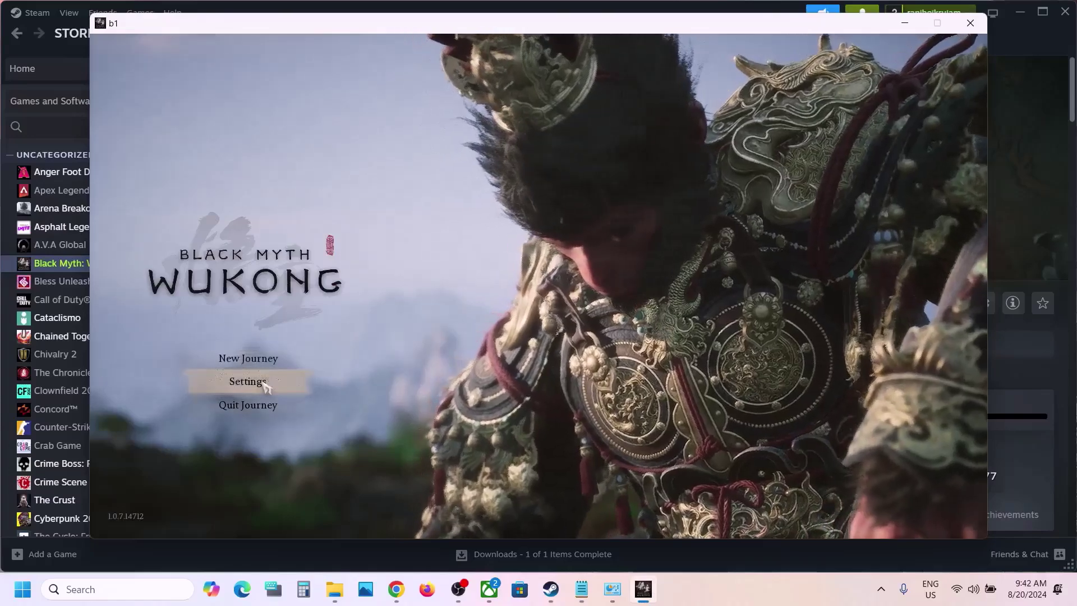
left_click(266, 386)
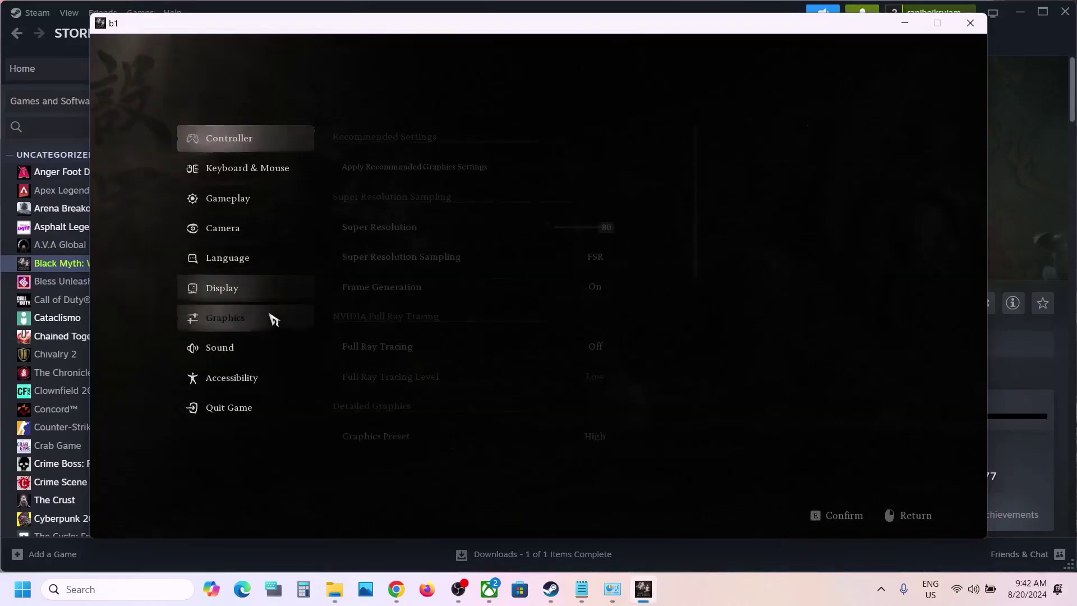
left_click(253, 318)
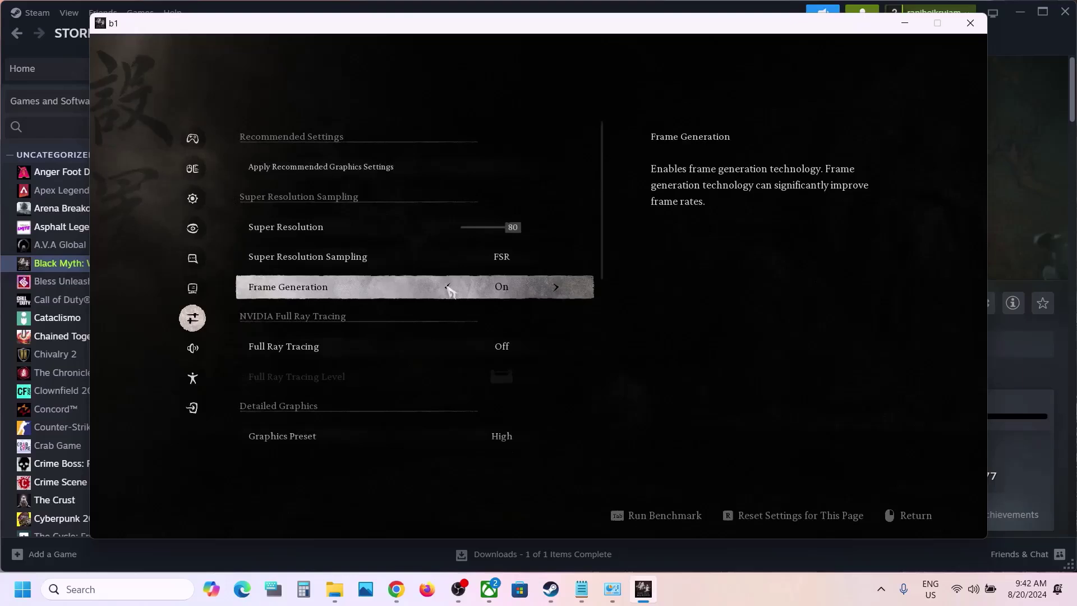
left_click(448, 287)
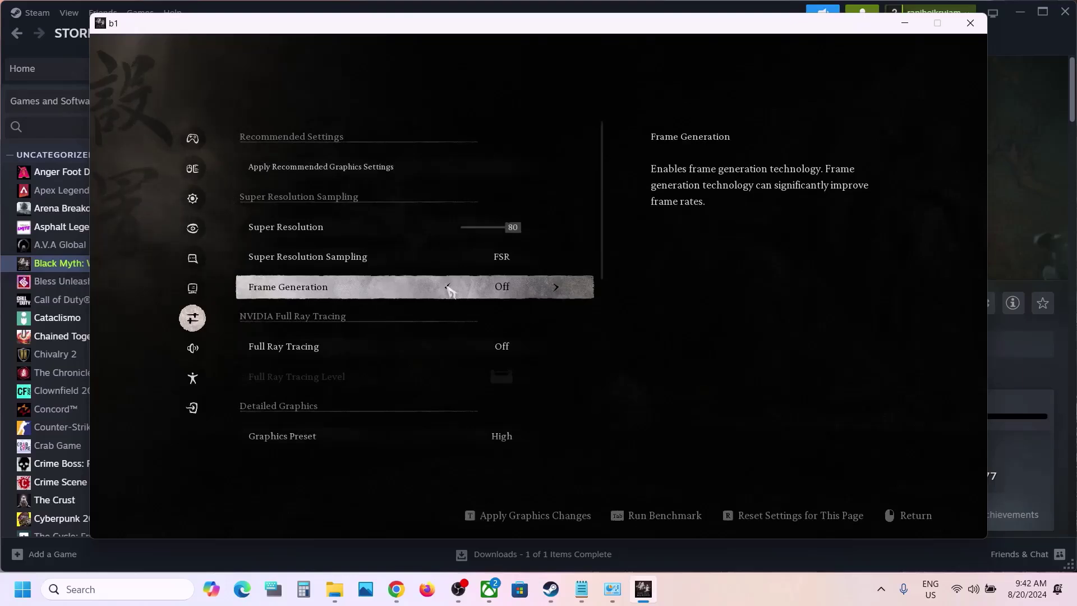
Step: Try DLSS and XeSS as the Super Resolution Sampling method, and return it to FSR
left_click(557, 260)
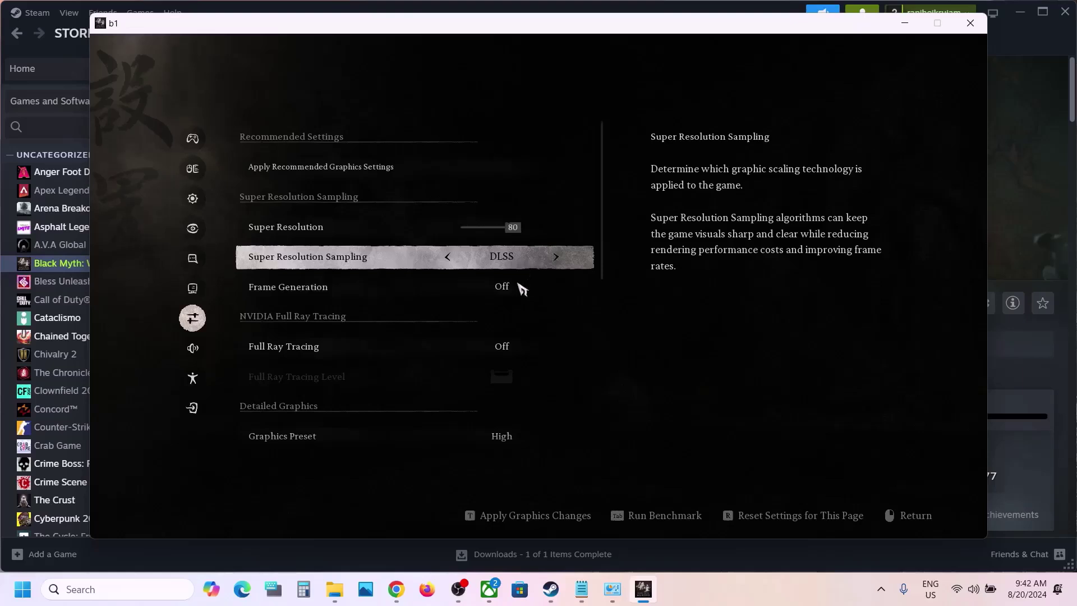
left_click(449, 263)
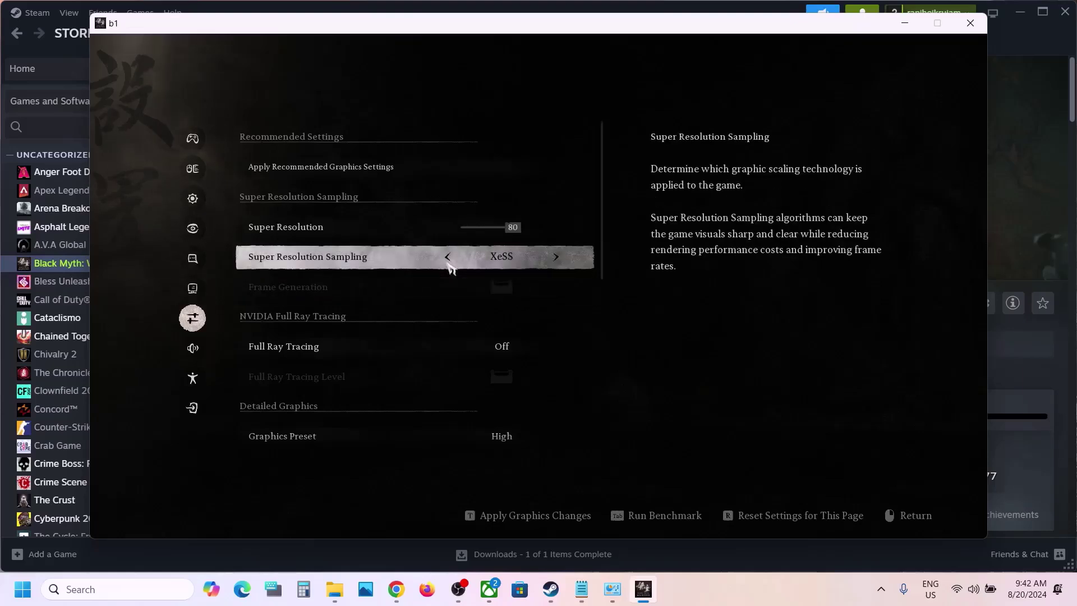
left_click(448, 260)
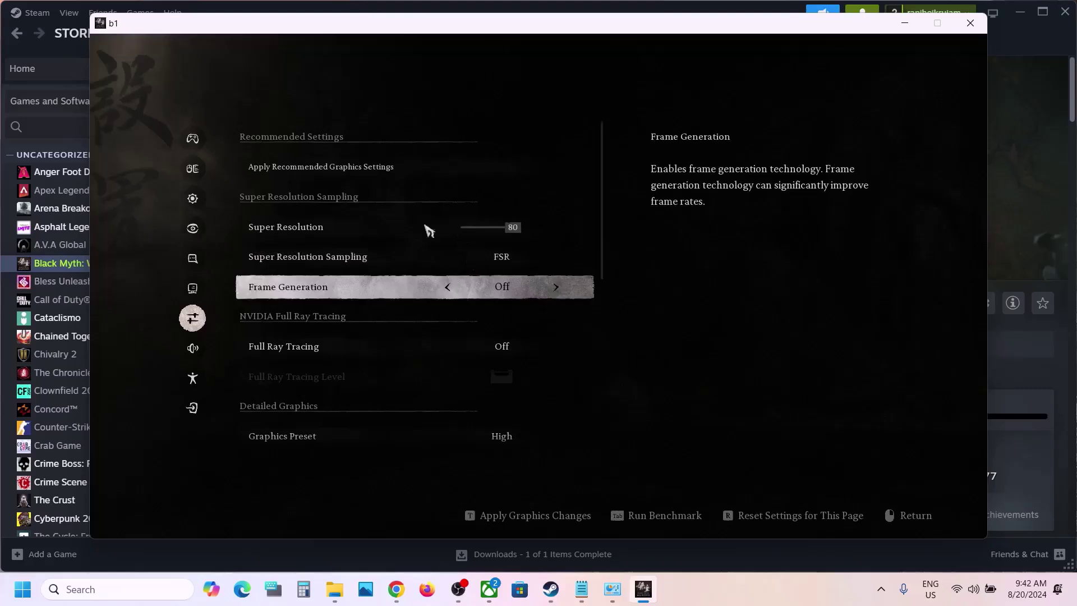
Step: Lower Super Resolution to 50 and make sure Full Ray Tracing is set to Off
left_click_drag(517, 233, 479, 236)
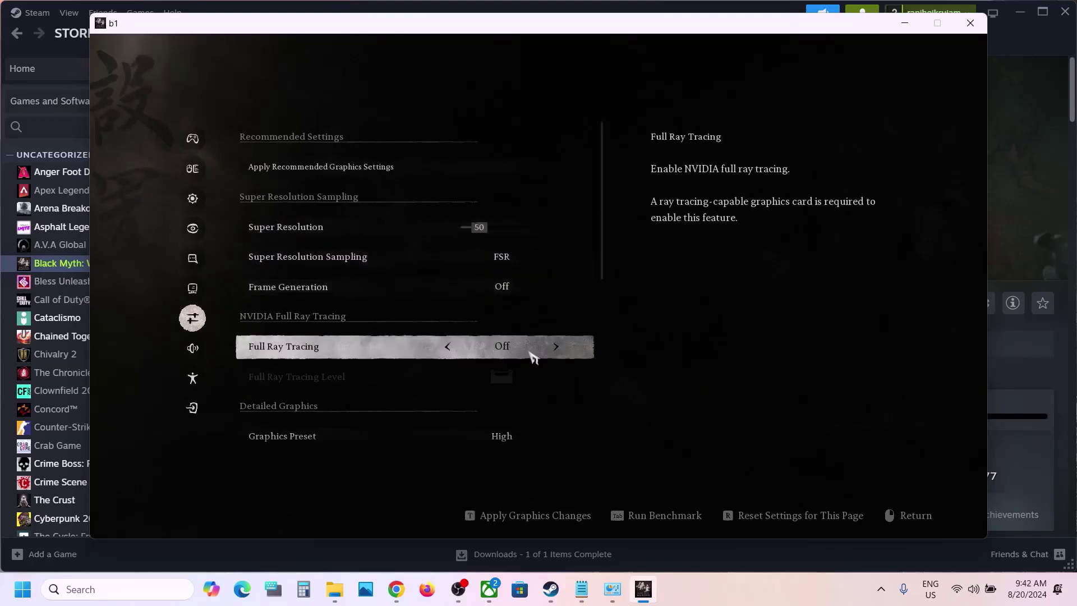
left_click(557, 348)
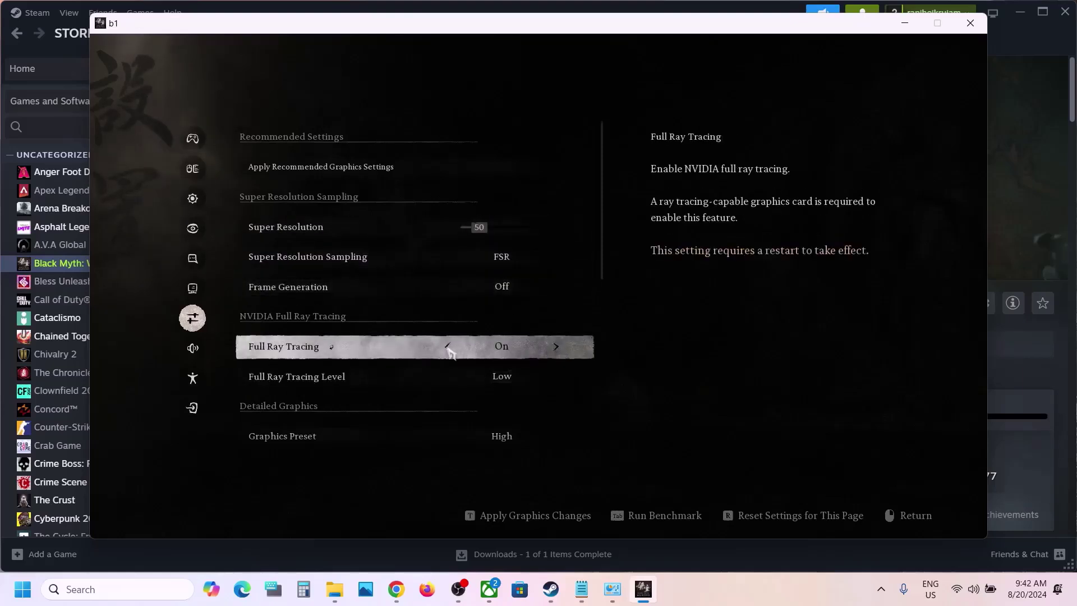
left_click(449, 352)
Step: Look through the Graphics Preset levels, set the preset to Medium, and apply the graphics changes
scroll(482, 421, "down", 5)
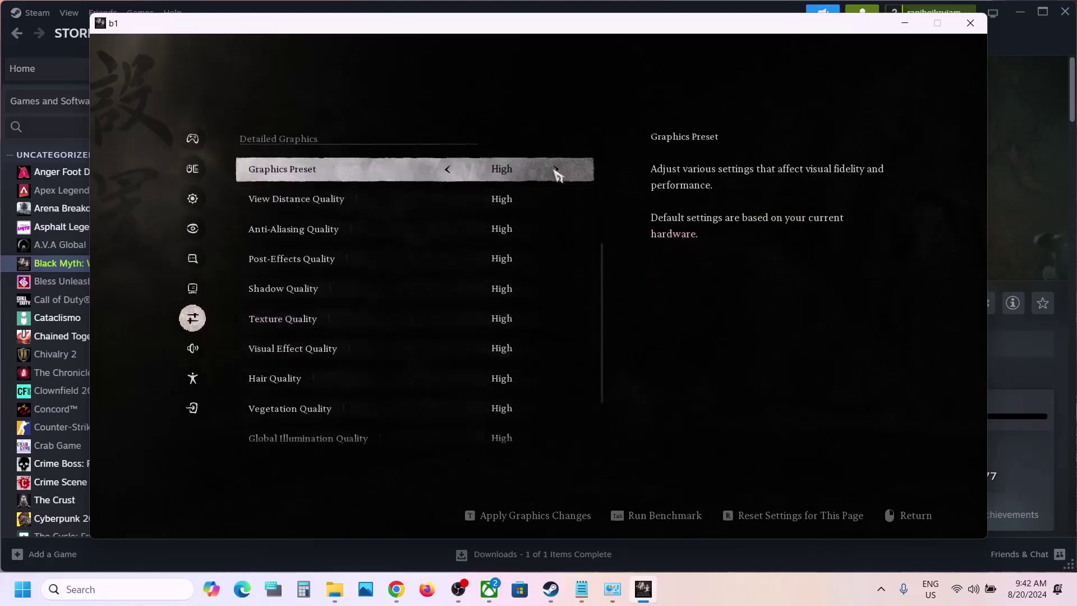
left_click(556, 170)
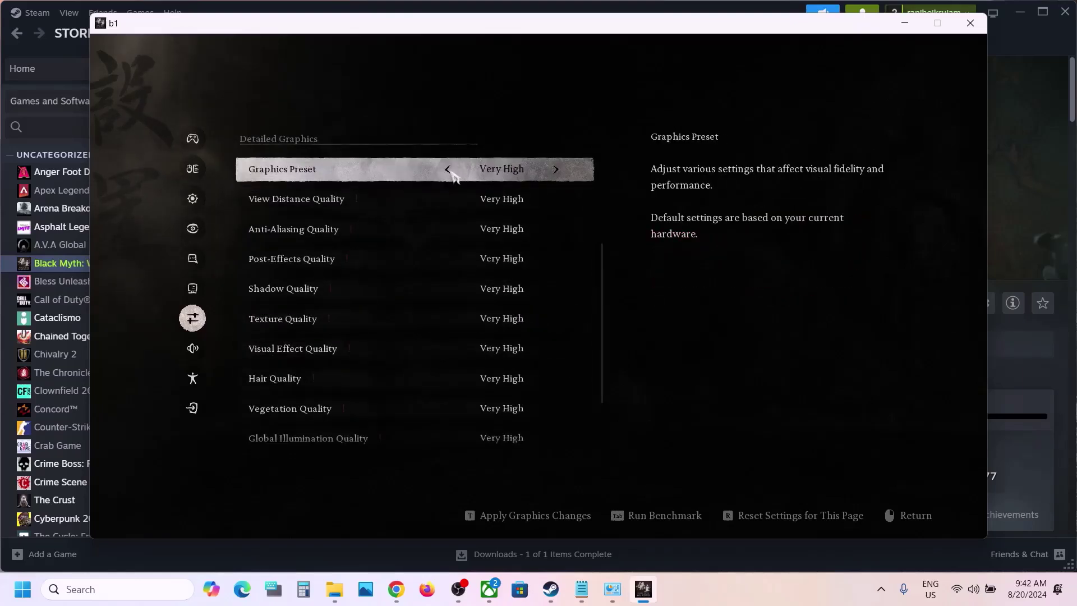
left_click(557, 170)
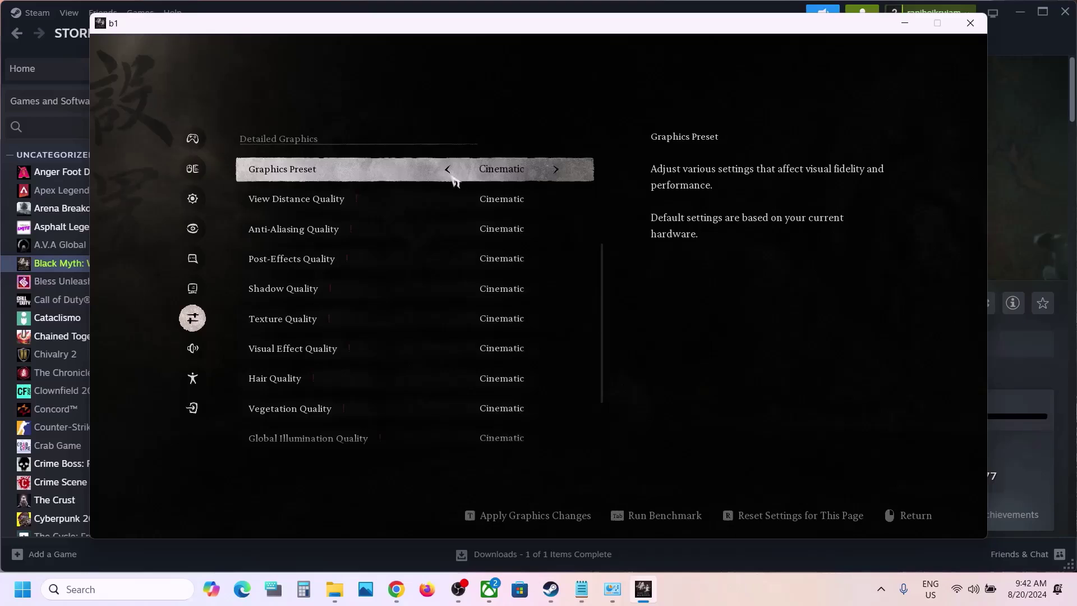
left_click(448, 170)
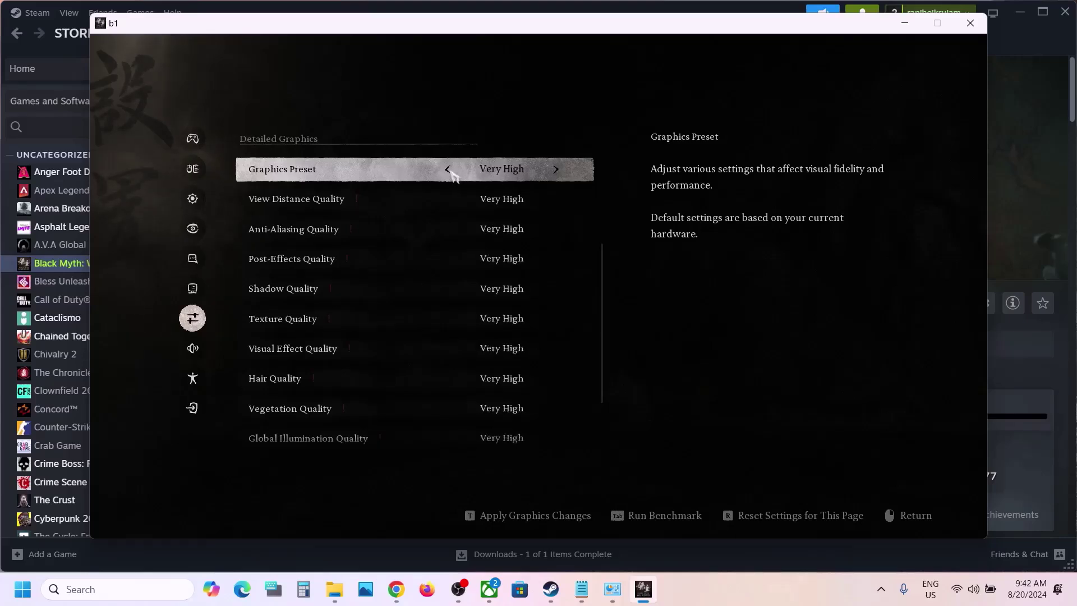
left_click(451, 173)
left_click(451, 174)
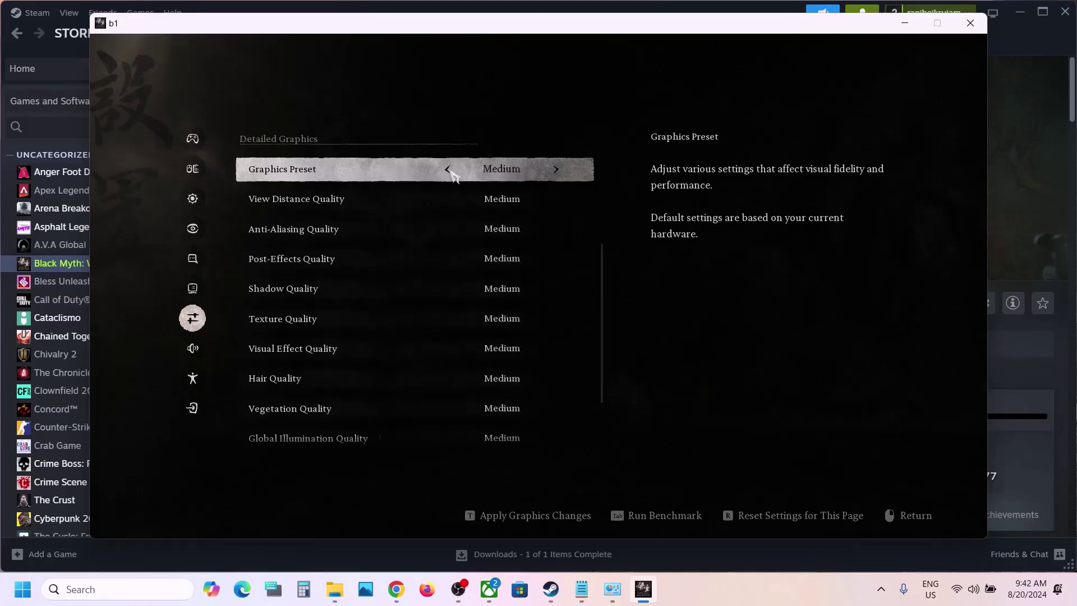
left_click(451, 174)
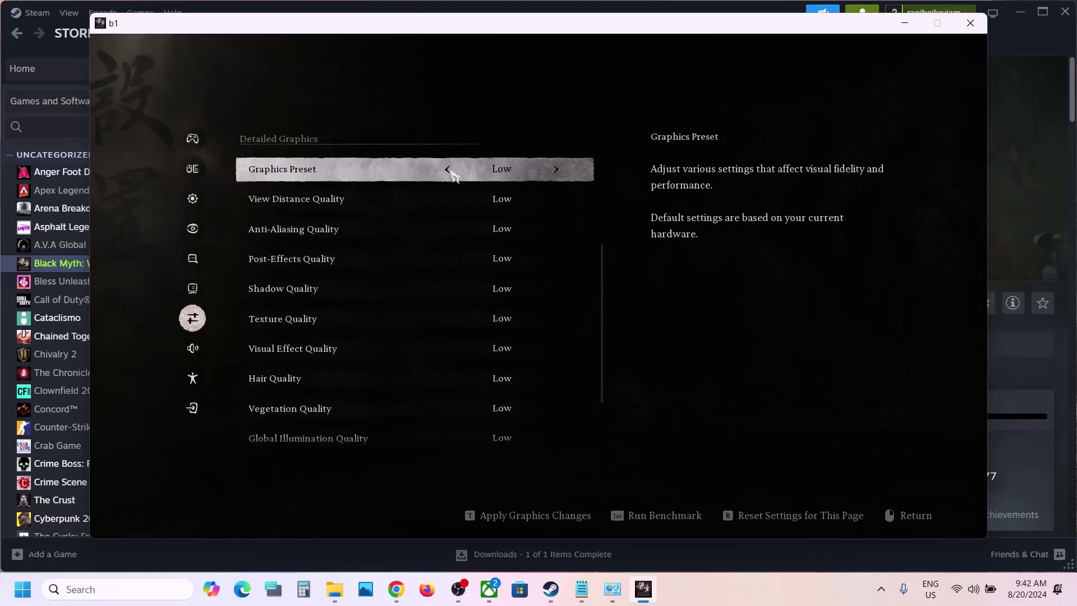
left_click(563, 168)
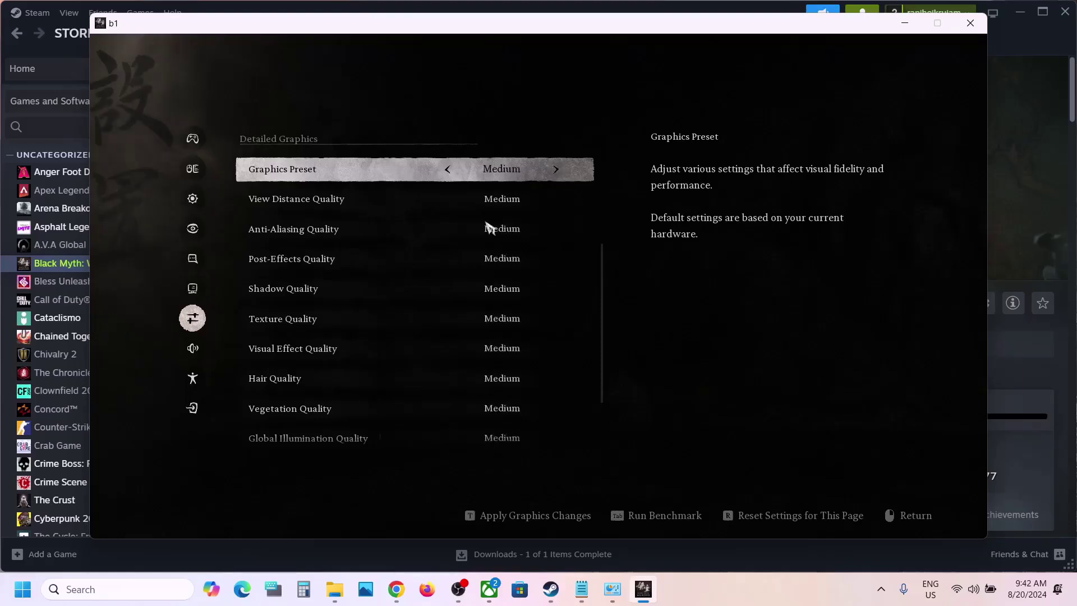
scroll(488, 228, "up", 5)
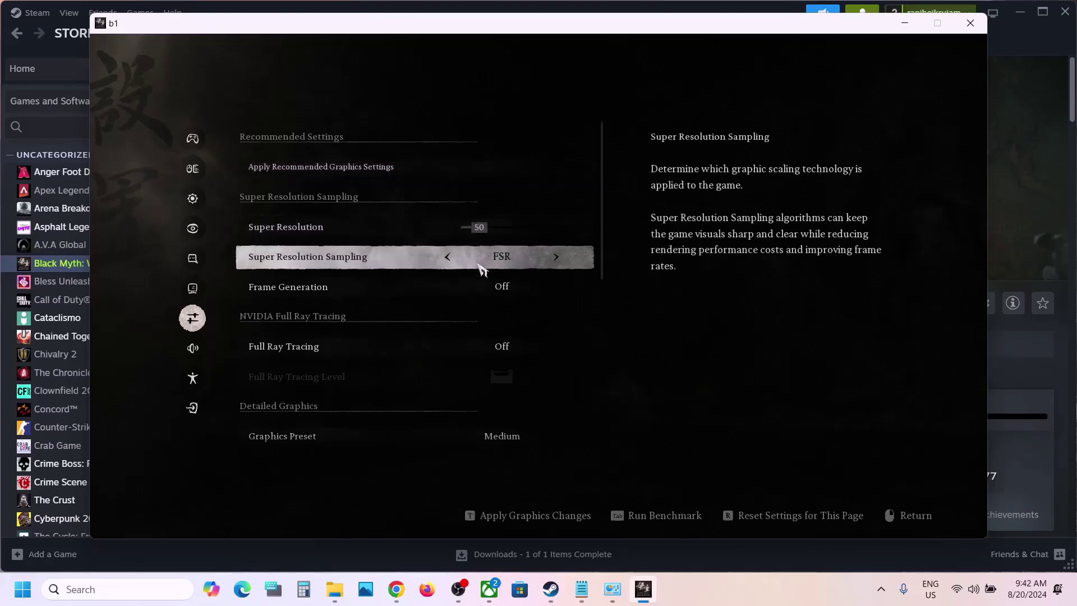
right_click(481, 267)
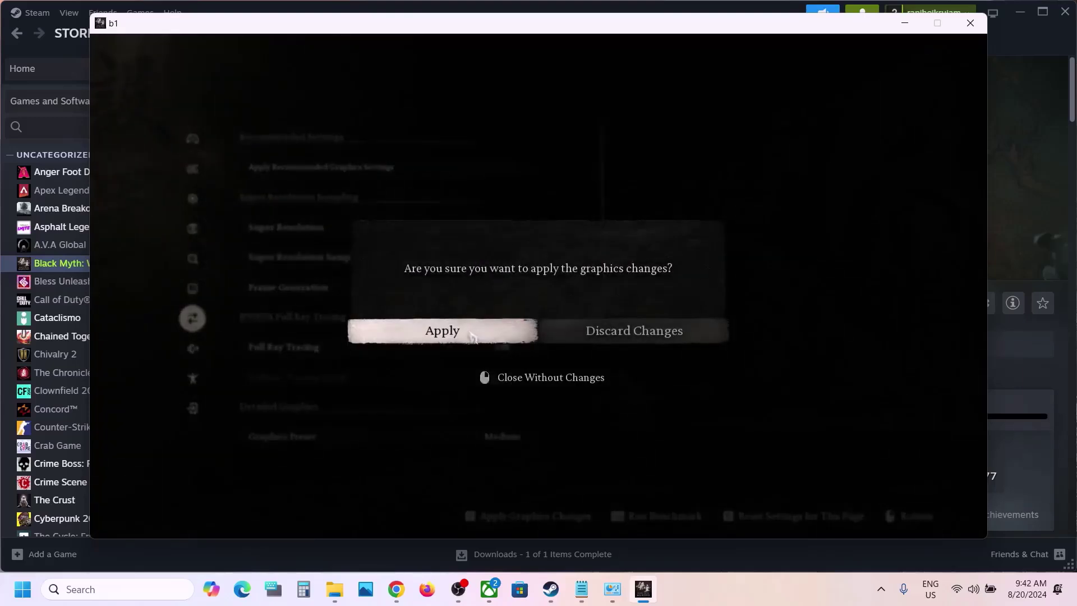
left_click(471, 335)
Step: In the Display settings, keep Windowed mode at 1600×900, set Framerate Cap to 60, and turn Motion Blur off
left_click(278, 289)
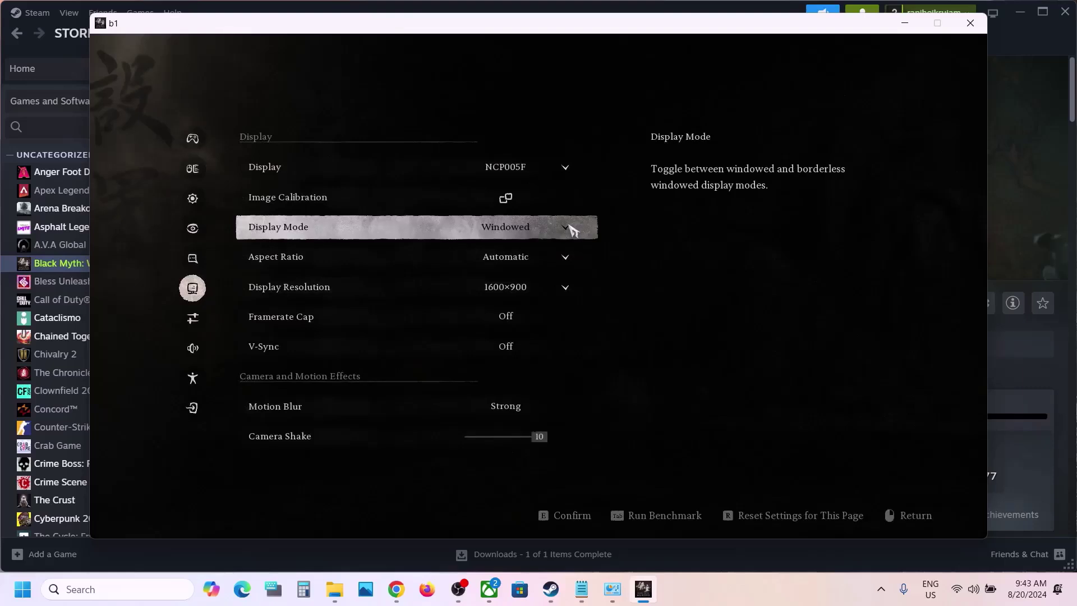
left_click(572, 230)
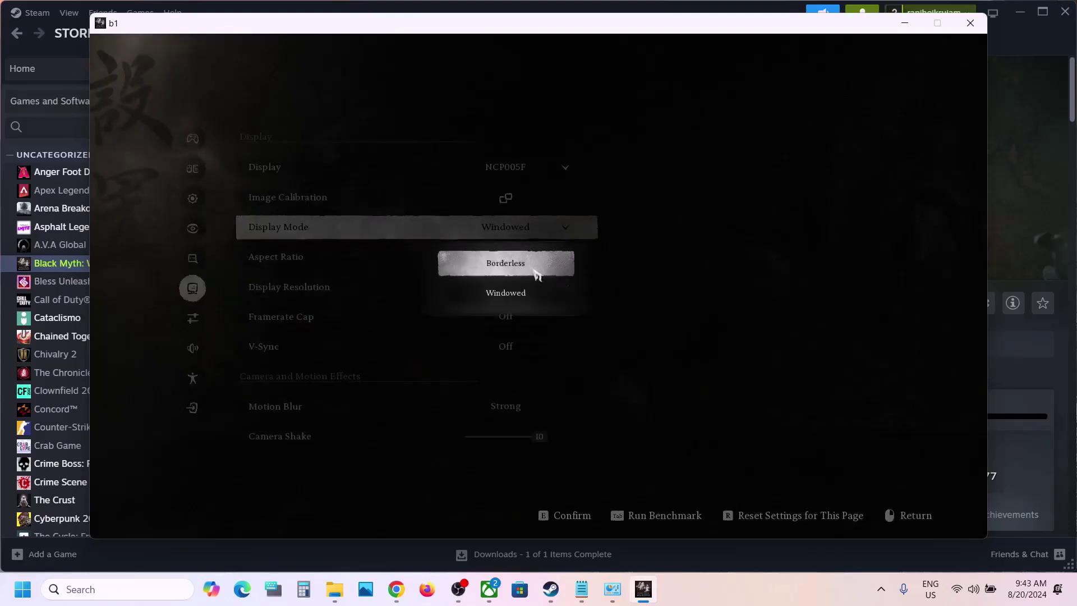
left_click(532, 295)
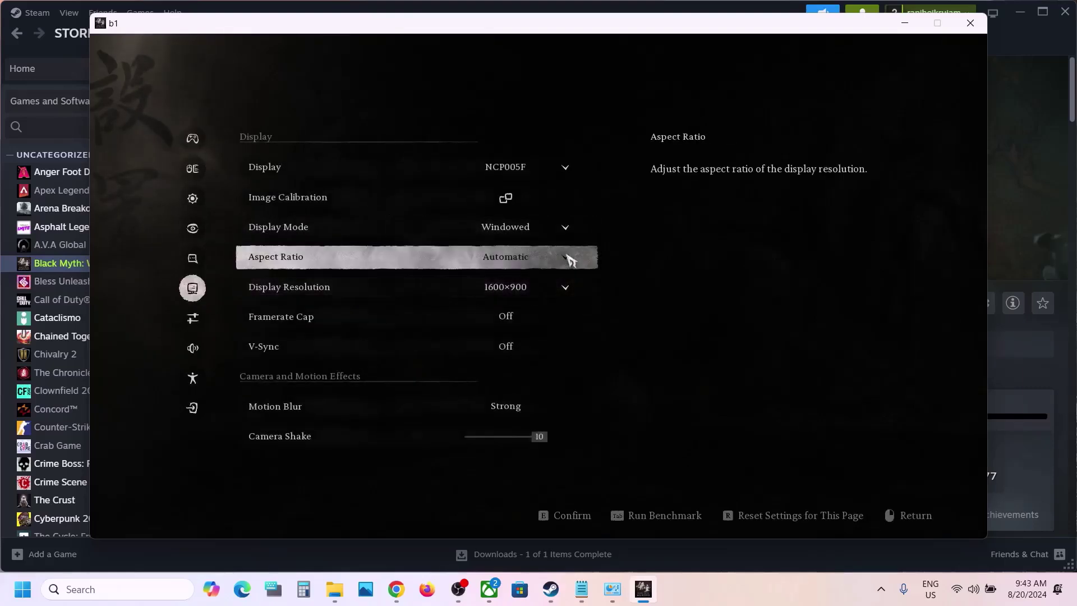
left_click(570, 291)
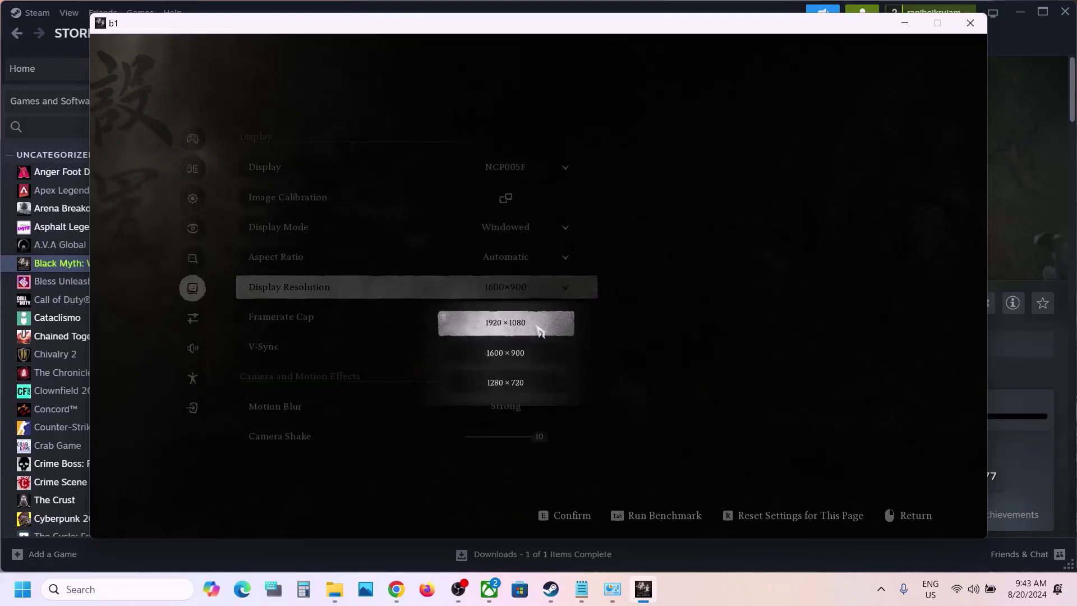
left_click(599, 317)
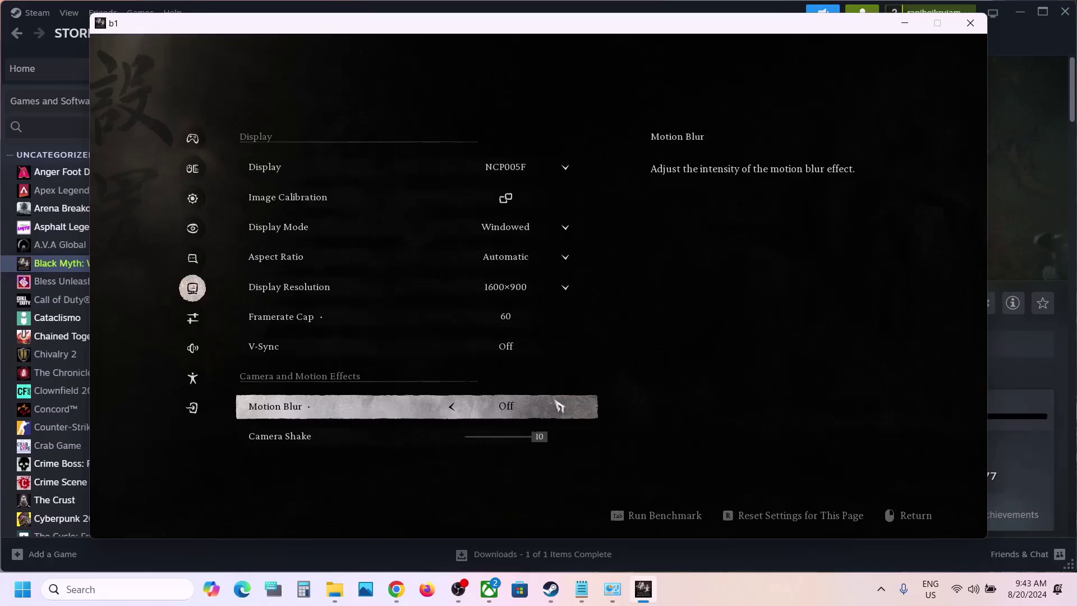
Step: Leave the settings for the game's main menu and minimize the game window
right_click(421, 261)
right_click(409, 295)
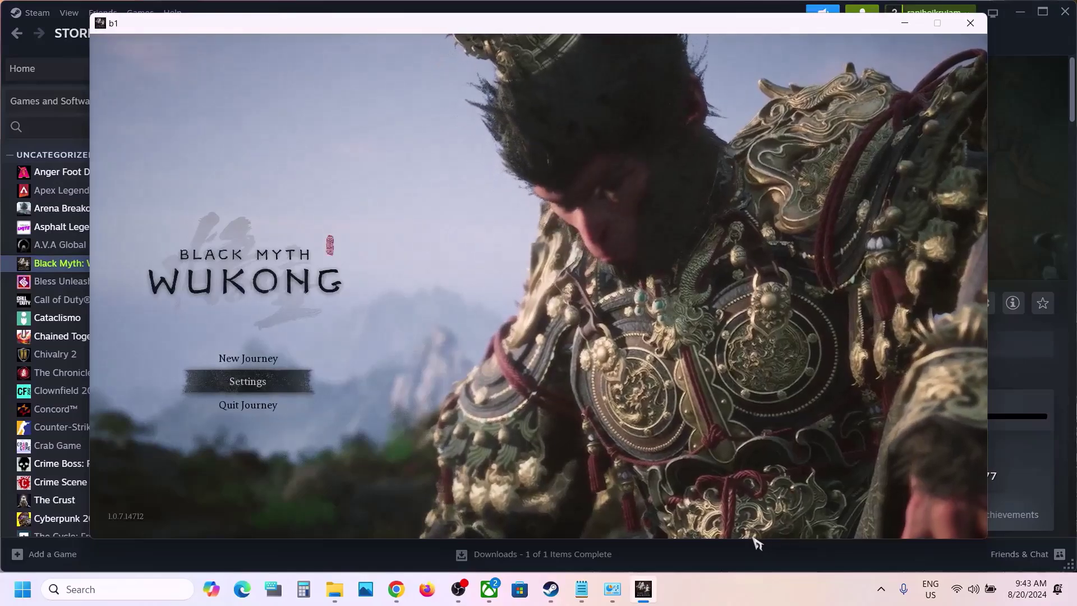
left_click(904, 23)
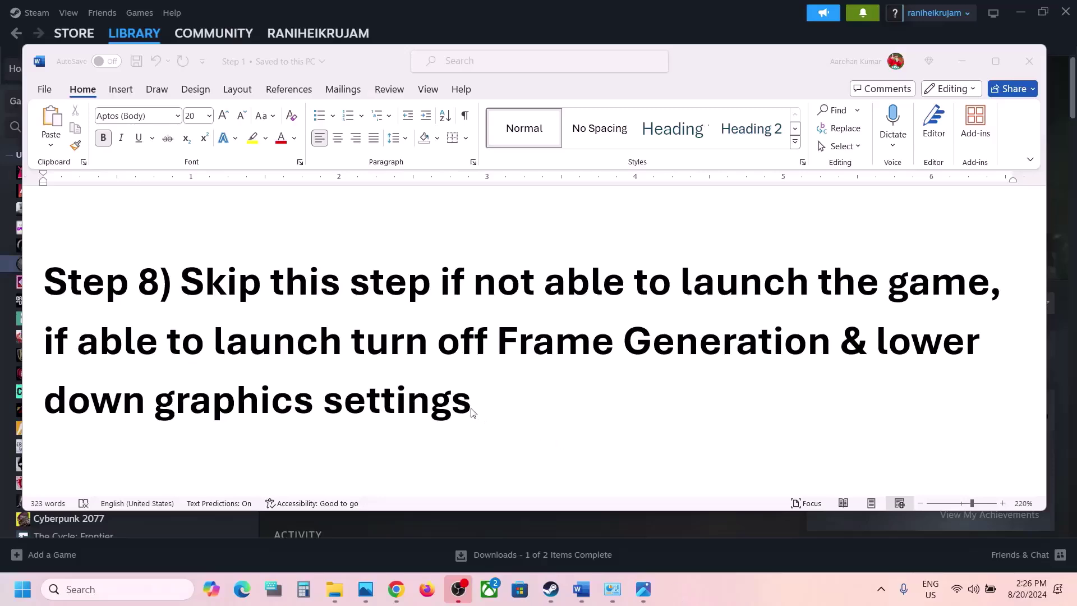
Step: Read Step 9 in the Word document on allowing the game exe through antivirus, controlled folder access and firewall
scroll(470, 412, "down", 5)
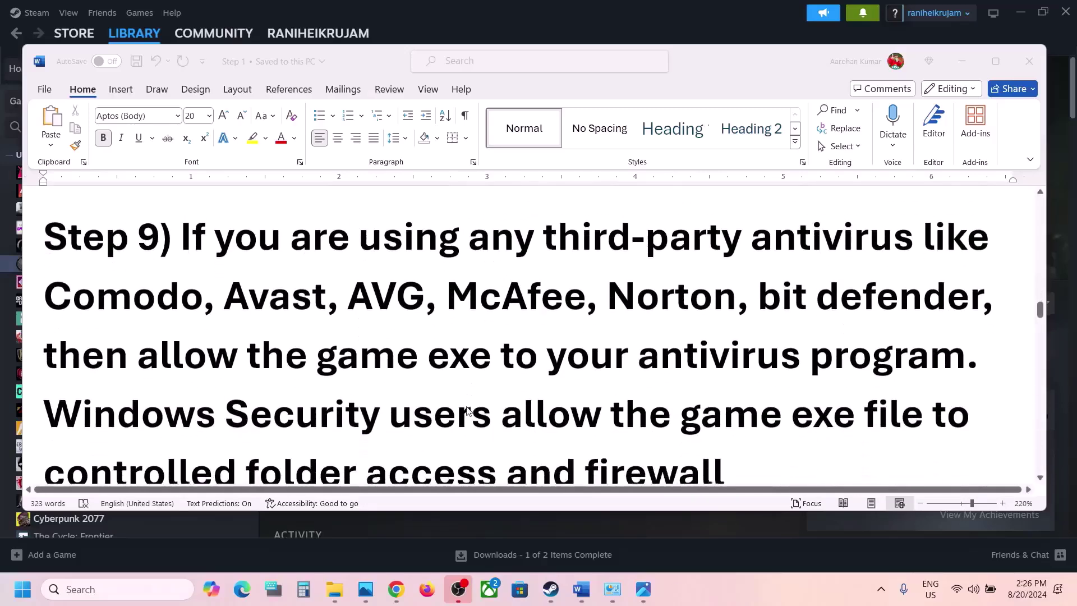
left_click(187, 224)
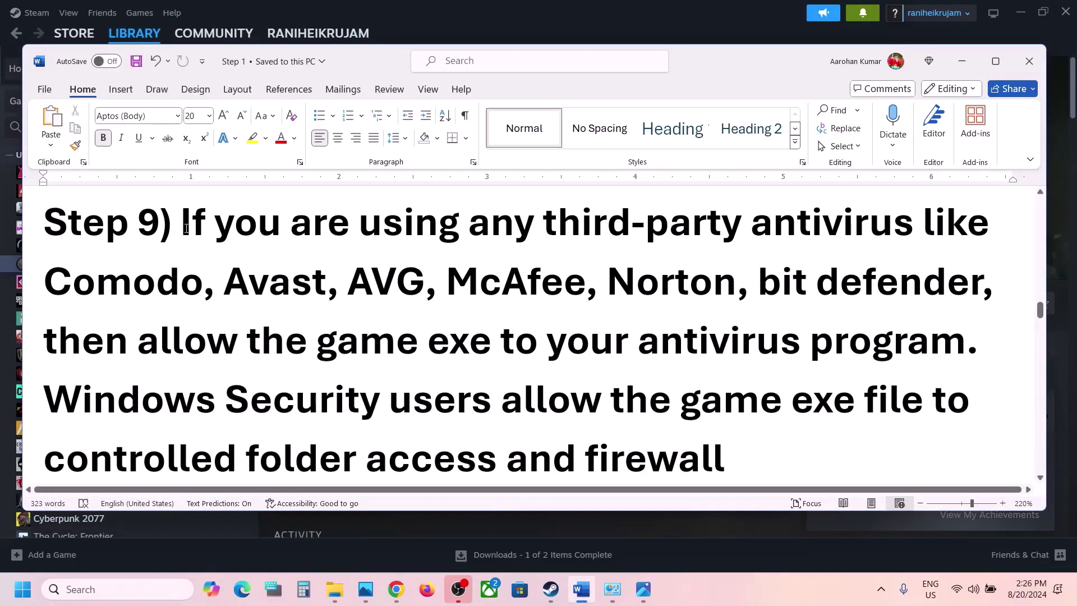
left_click_drag(187, 228, 816, 289)
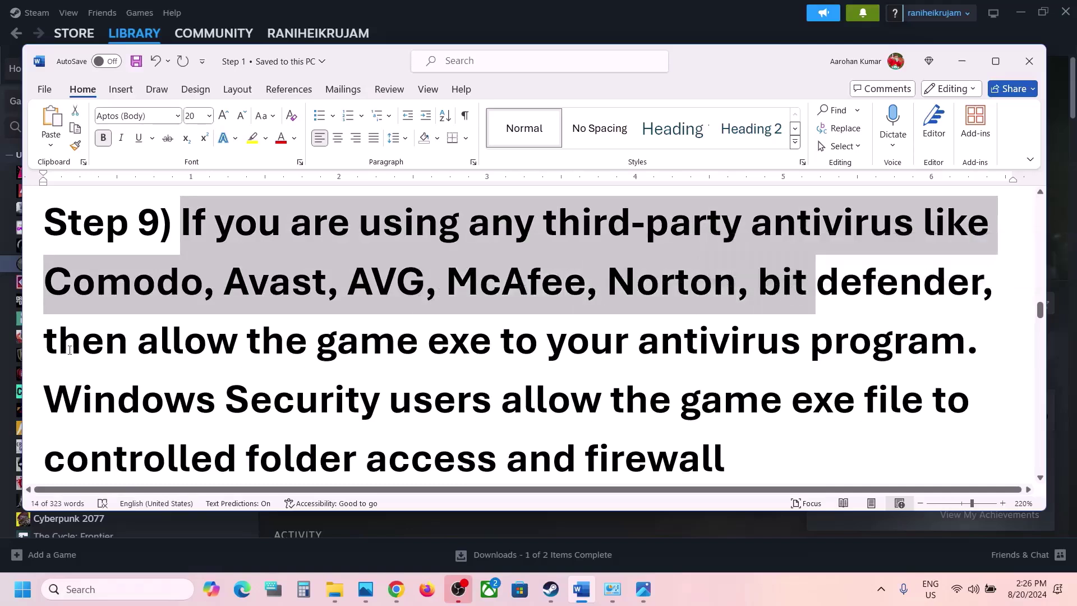
left_click_drag(221, 333, 898, 342)
left_click_drag(59, 397, 539, 394)
Step: Open Windows Security's Ransomware protection page from Windows Settings and show the apps allowed through Controlled folder access
key("super+i")
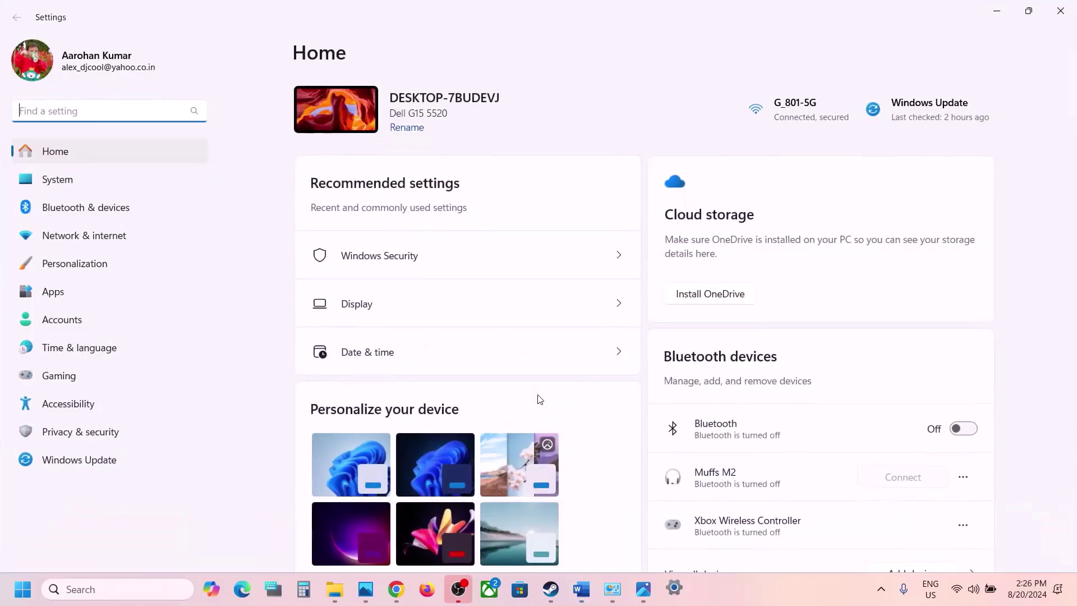
left_click(81, 431)
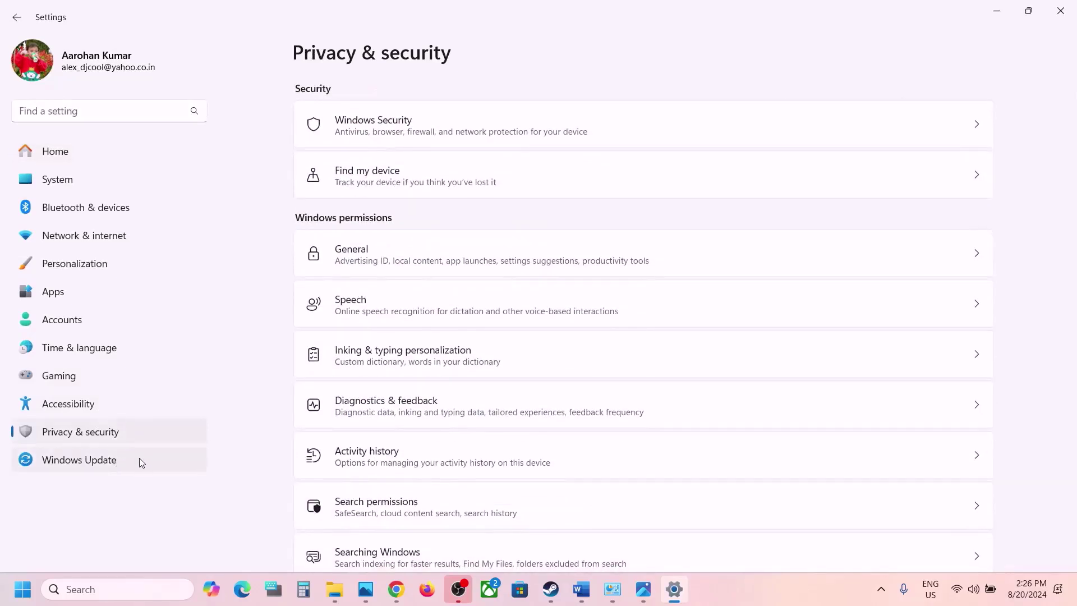
left_click(408, 129)
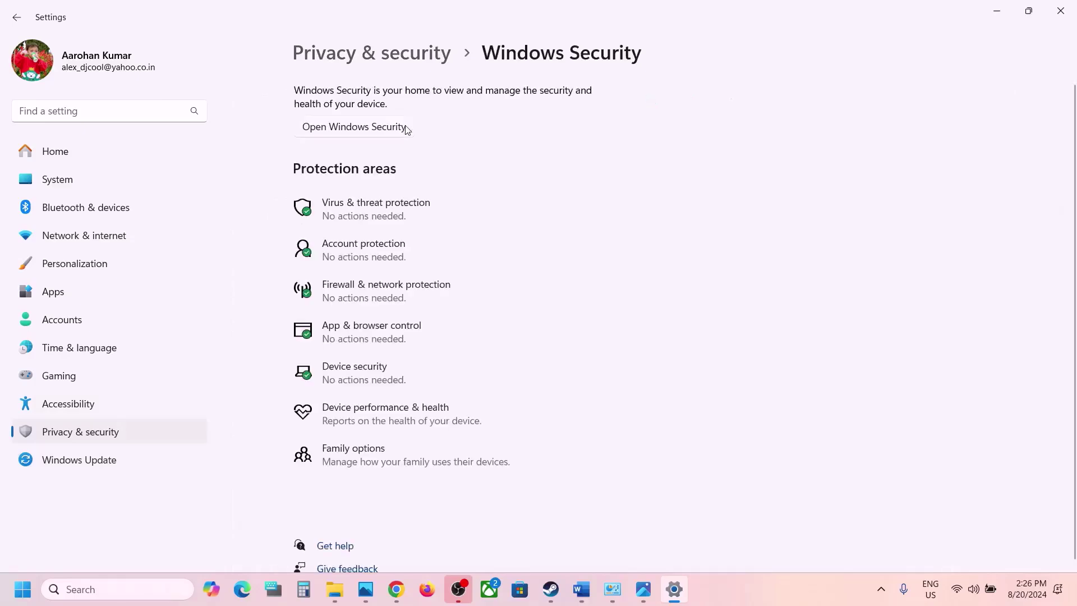
left_click(381, 211)
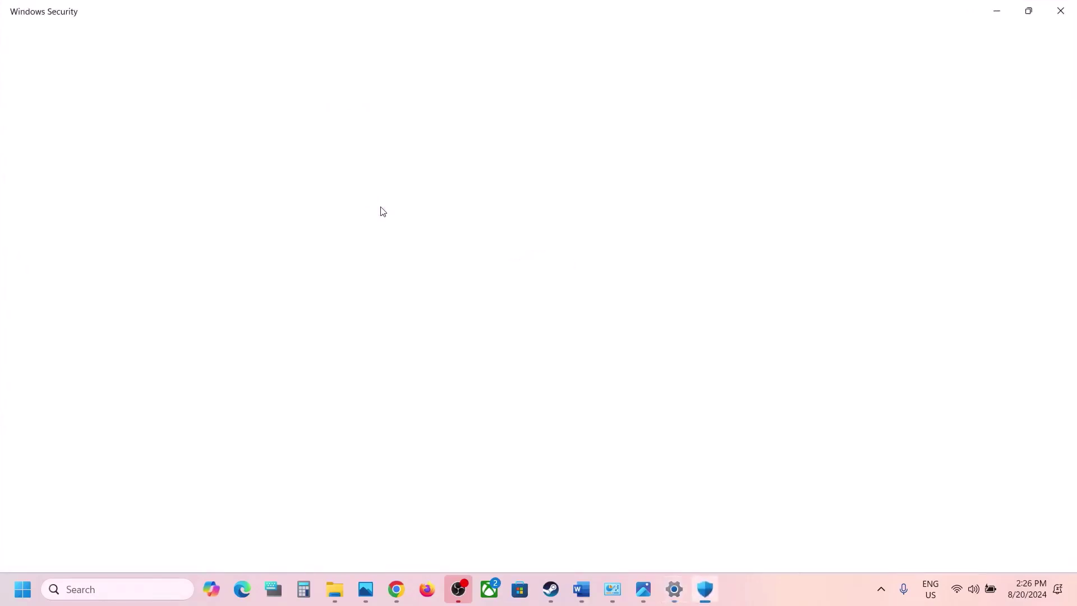
scroll(380, 211, "down", 5)
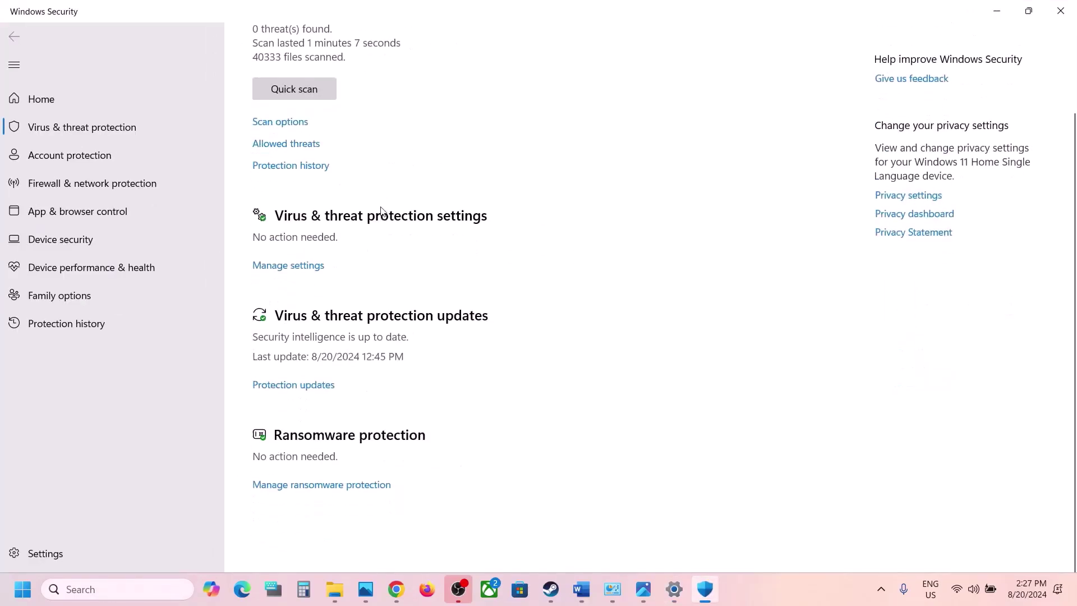
left_click(329, 525)
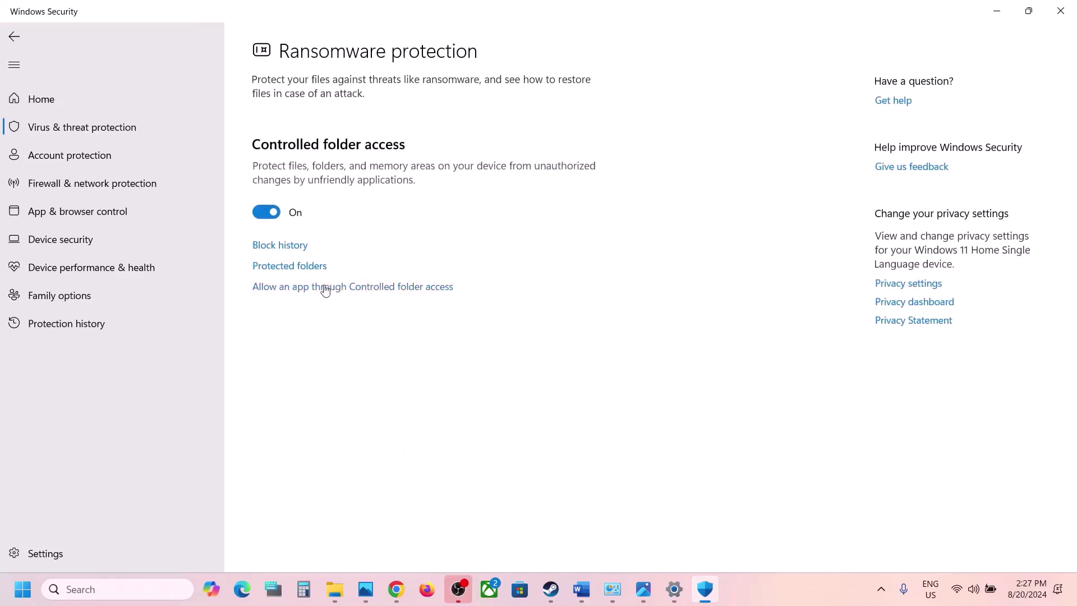
left_click(358, 289)
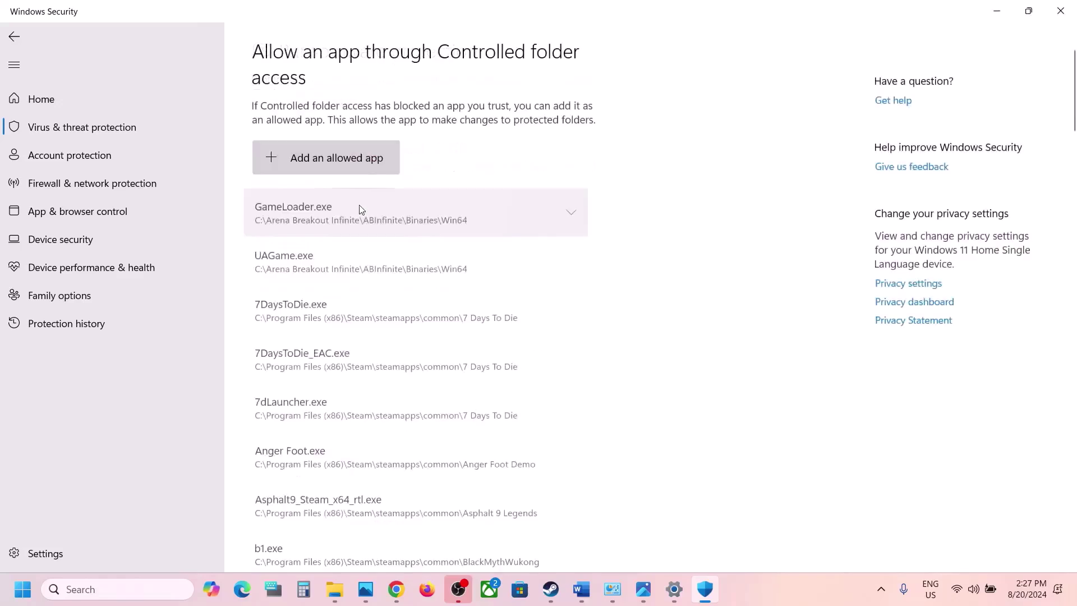
Step: Start adding an allowed app through Controlled folder access and browse to C:\Program Files (x86)\Steam\steamapps\common
left_click(322, 168)
left_click(312, 212)
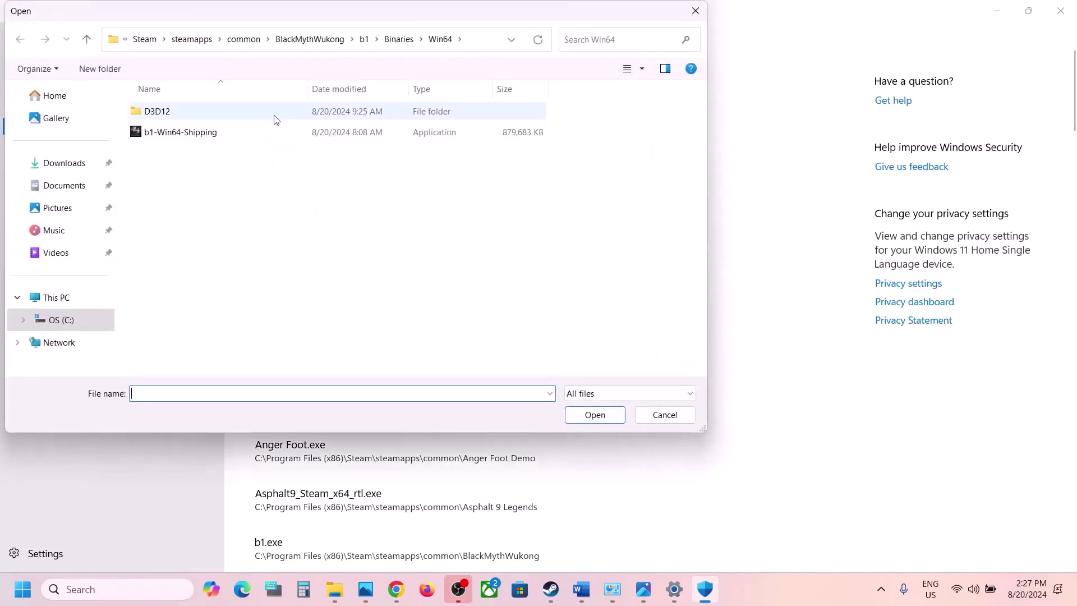
left_click(80, 301)
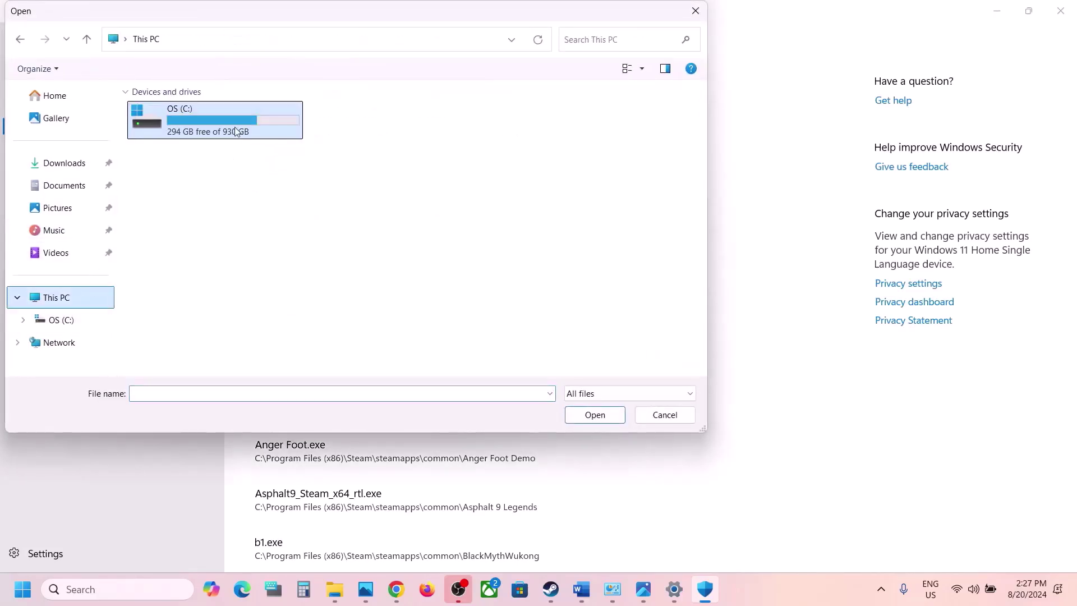
double_click(230, 131)
scroll(230, 132, "down", 3)
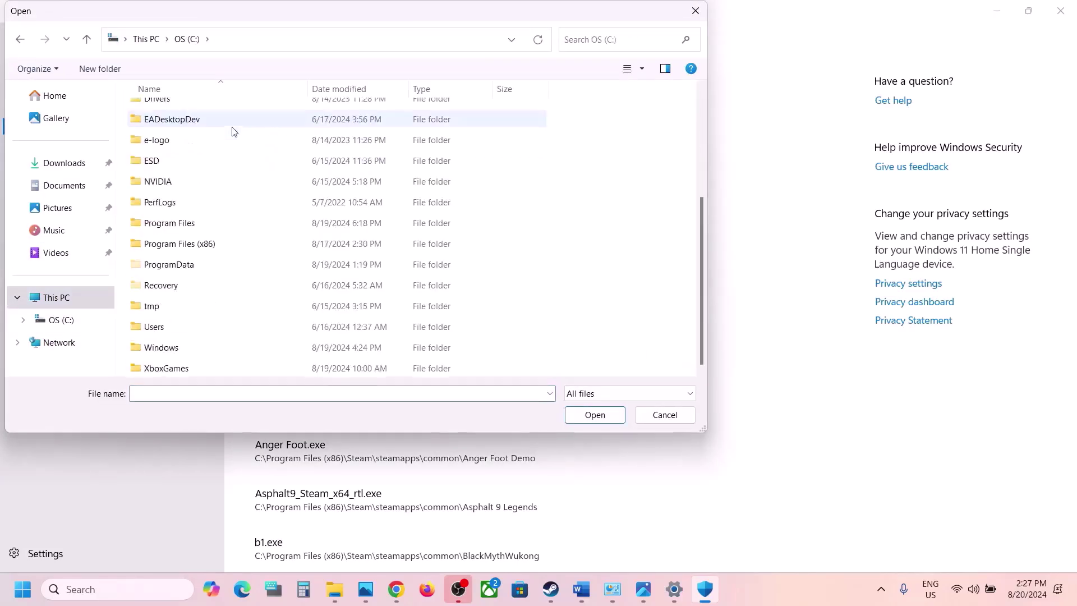
double_click(202, 244)
scroll(202, 245, "down", 5)
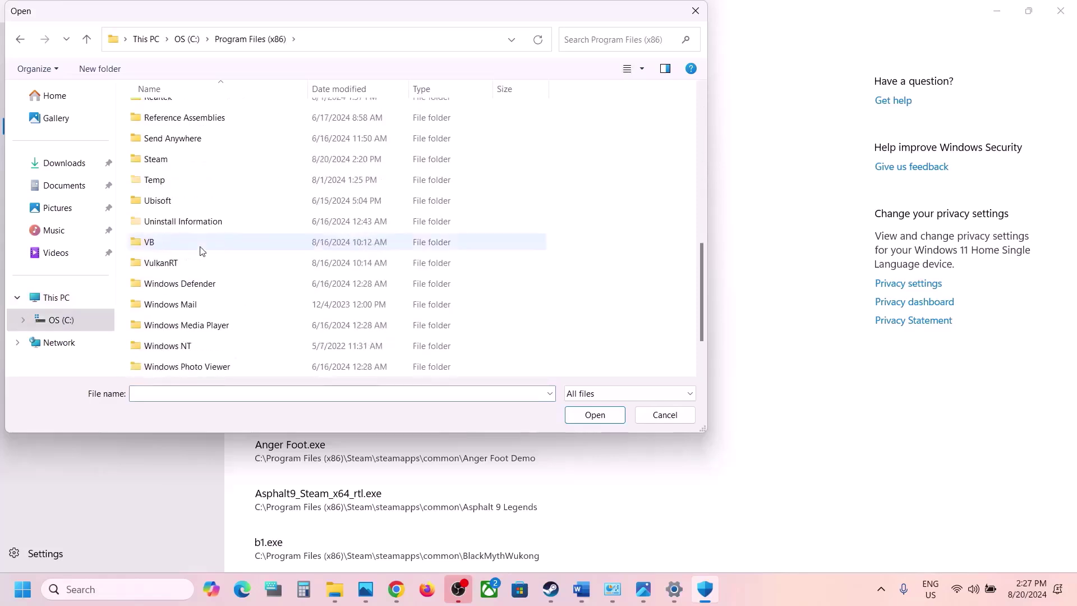
double_click(161, 160)
scroll(168, 159, "down", 4)
left_click(173, 181)
double_click(172, 181)
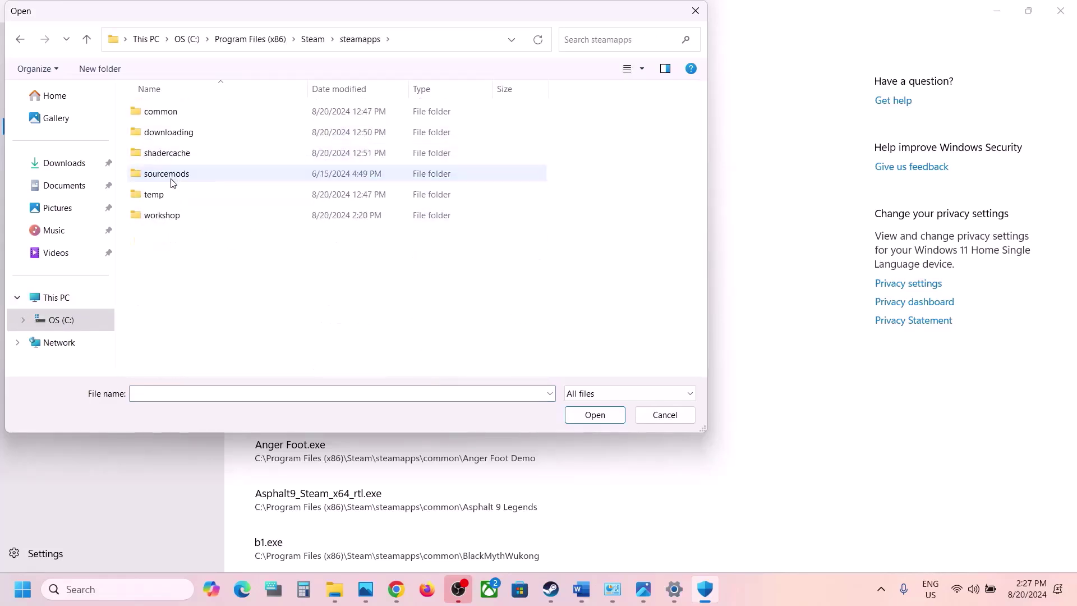
double_click(176, 112)
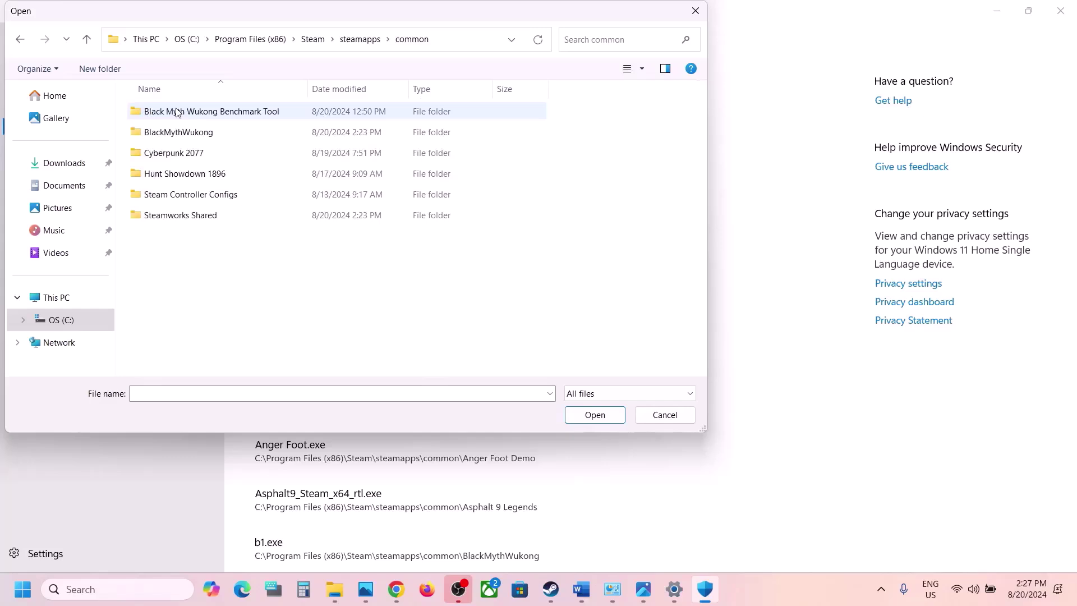
Step: Add the b1 application from the BlackMythWukong folder as an allowed app
double_click(197, 132)
left_click(175, 155)
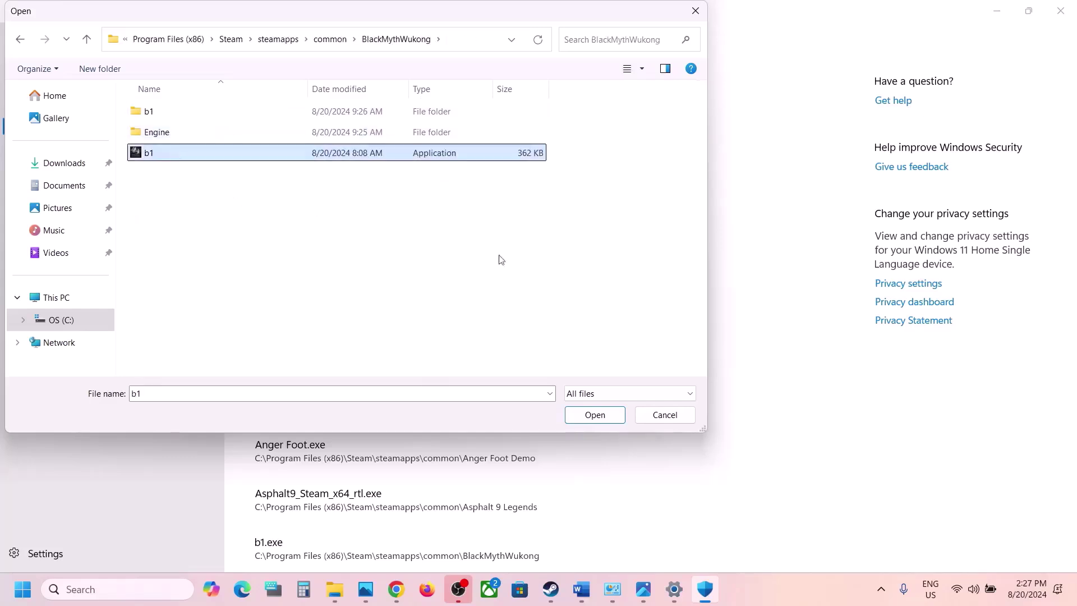
left_click(594, 414)
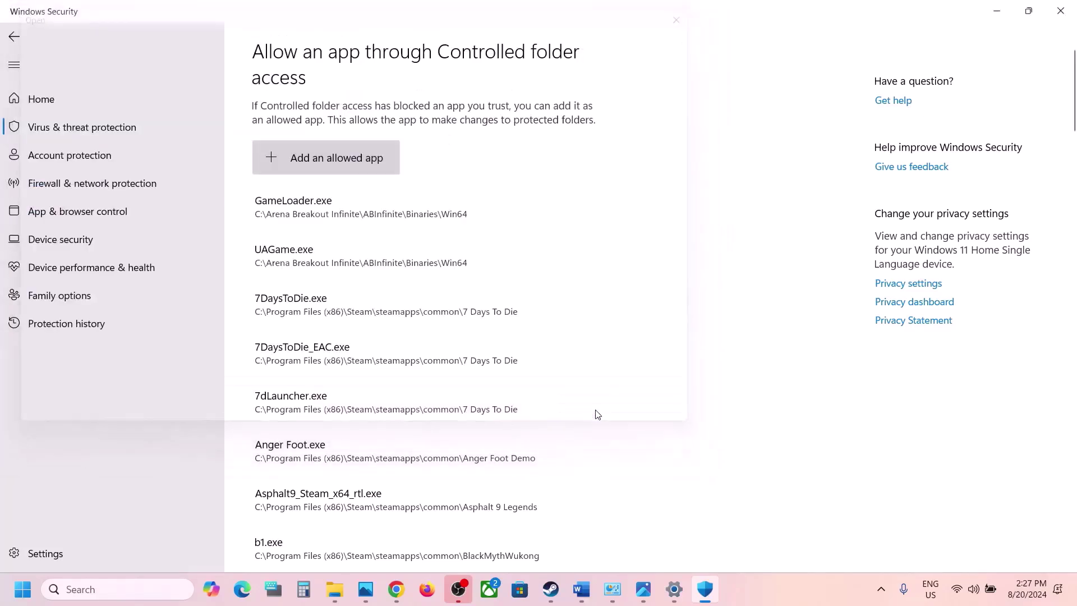
Step: Allow b1-Win64-Shipping from BlackMythWukong's b1\Binaries\Win64 folder through Controlled folder access
left_click(348, 167)
left_click(332, 213)
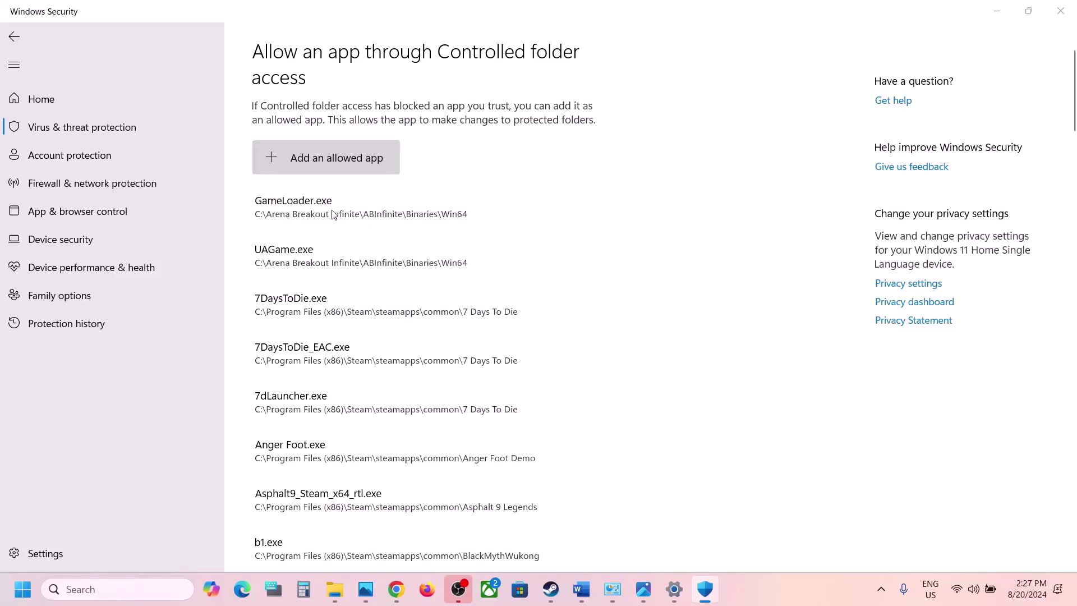
double_click(168, 112)
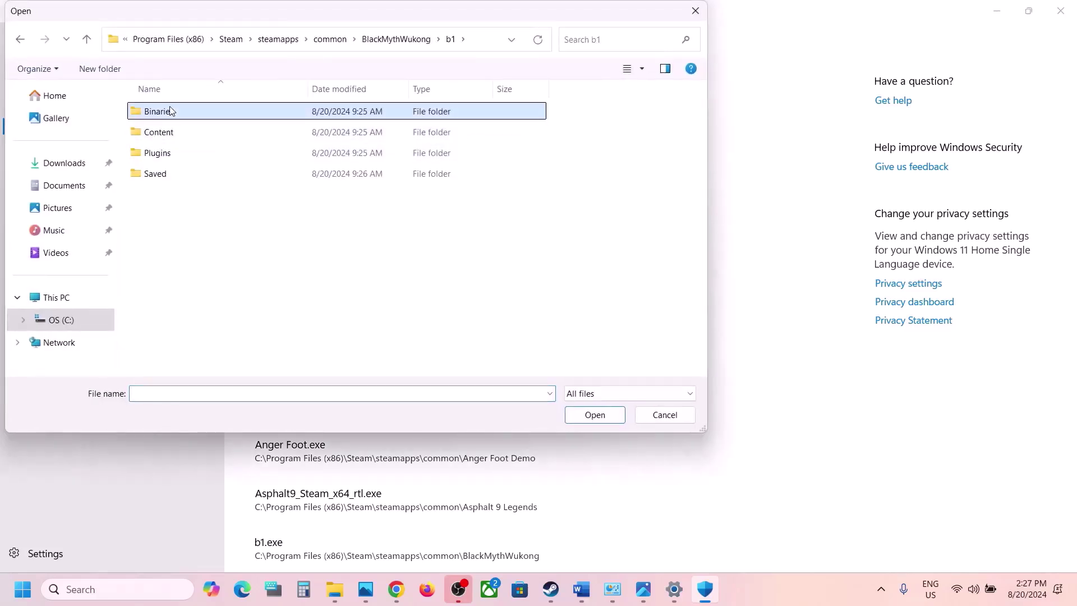
double_click(168, 111)
double_click(169, 111)
left_click(180, 131)
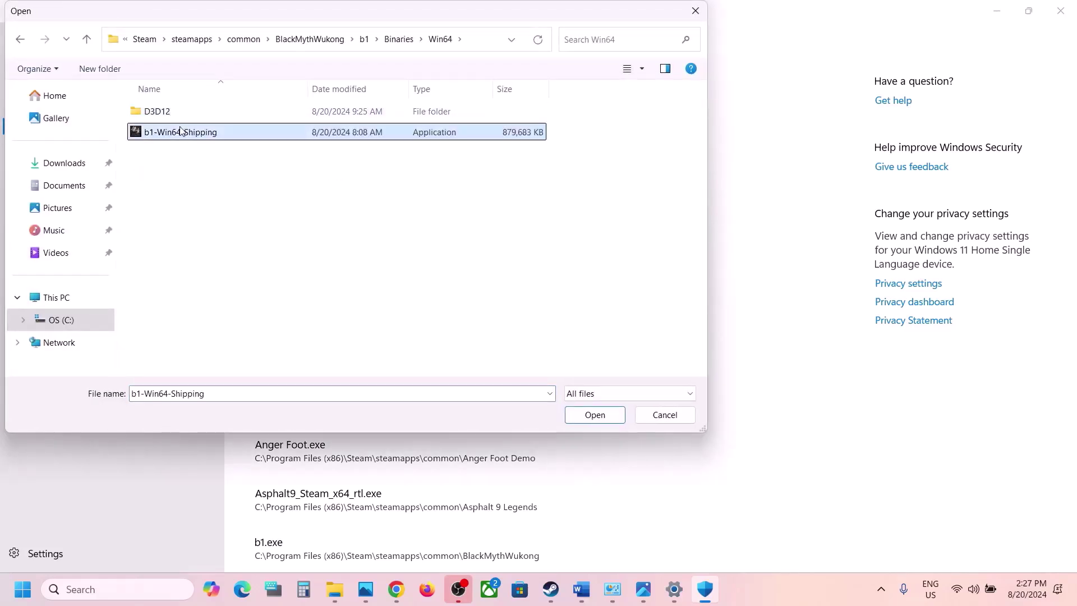
left_click(596, 420)
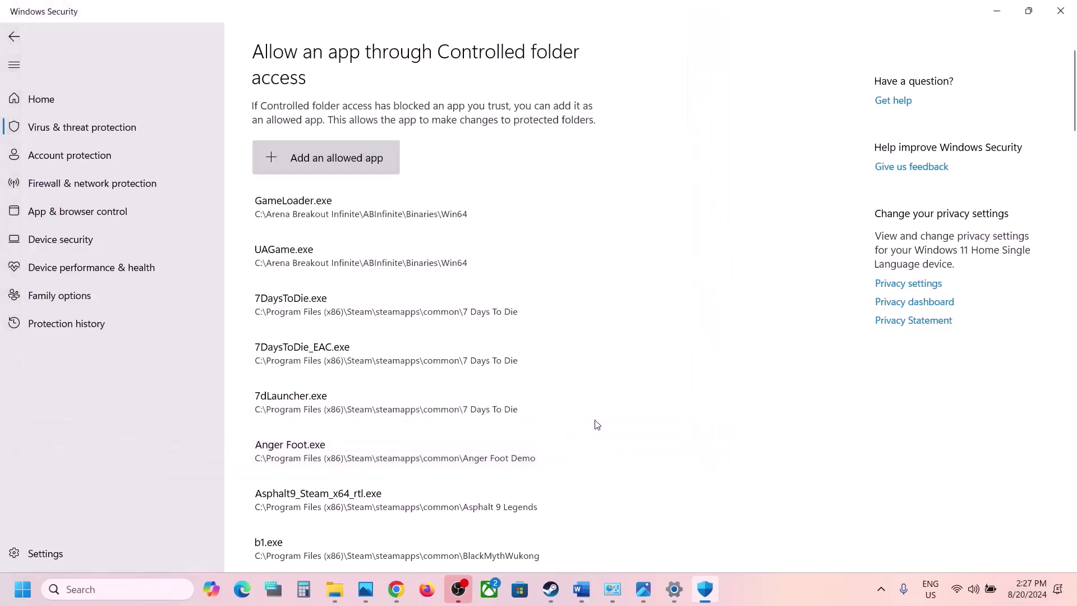
Step: Open Windows Defender Firewall's allowed apps list from Control Panel's System and Security section and unlock it for changes
left_click(144, 594)
type("co")
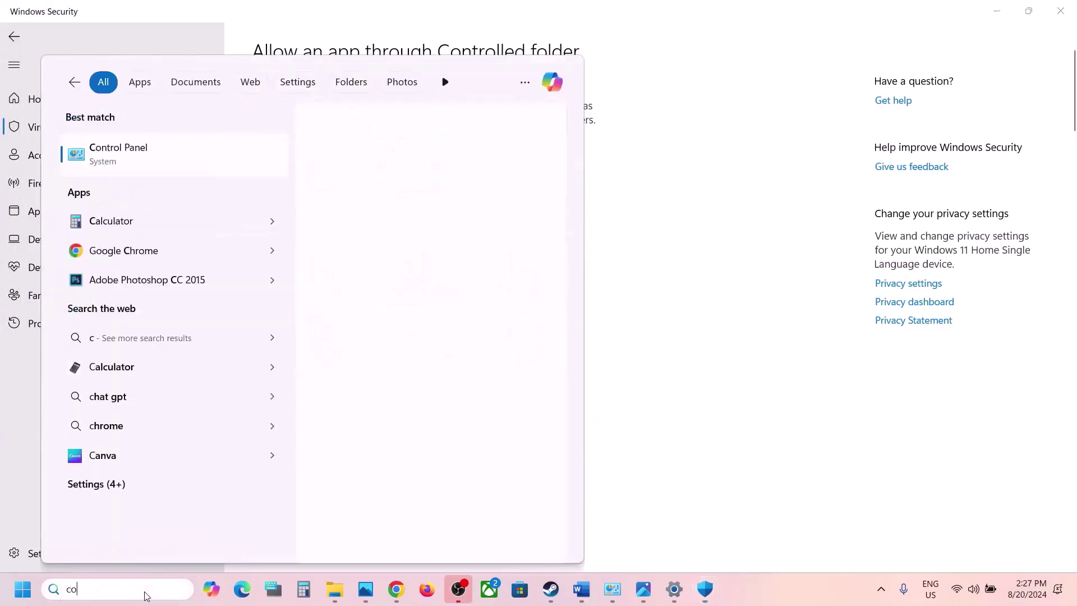
type("ntrol")
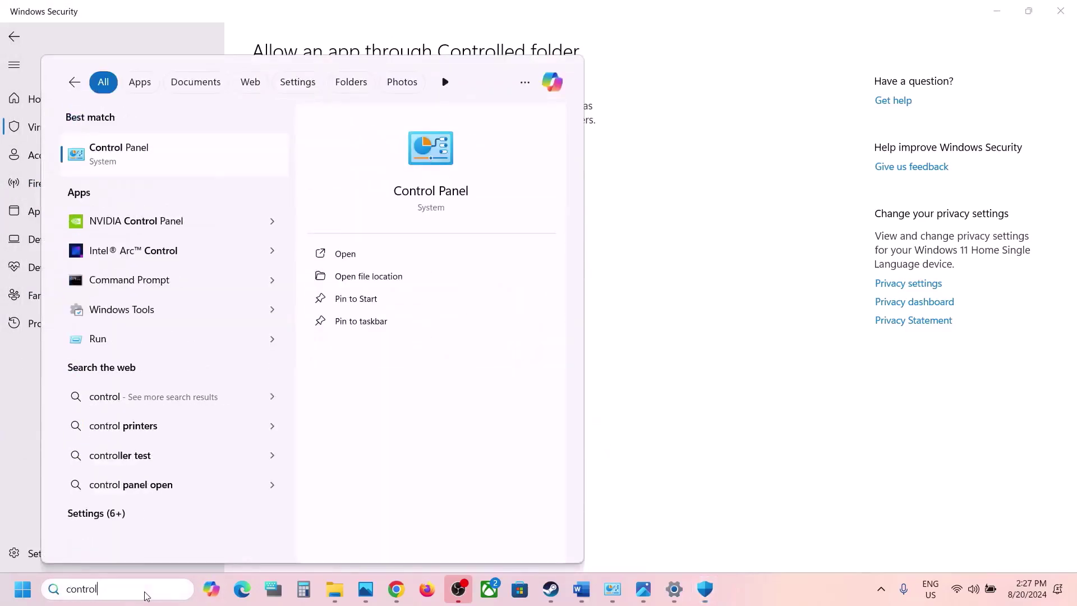
key("Return")
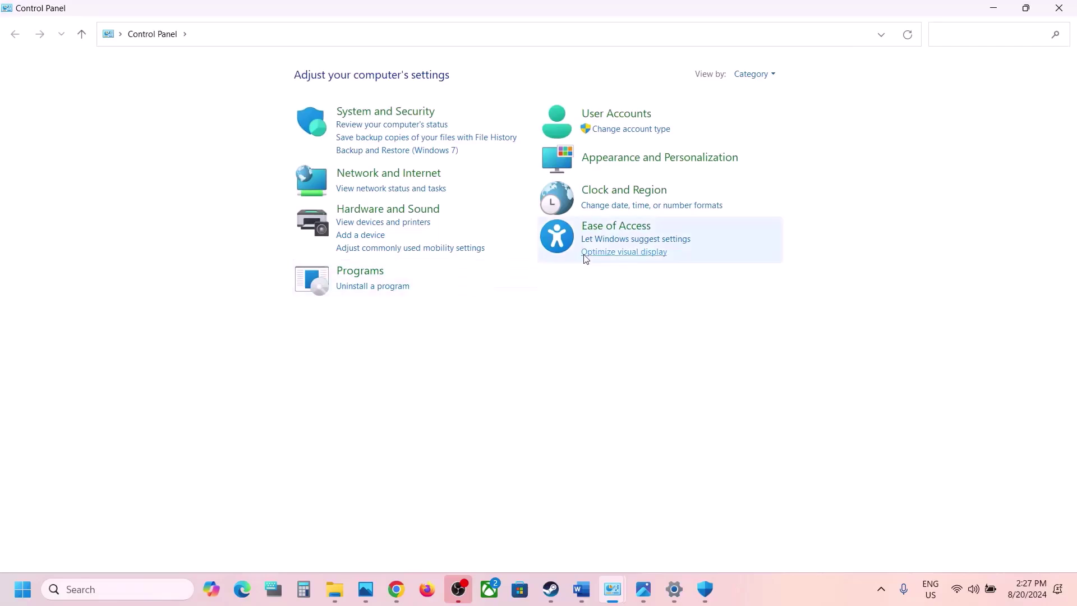
left_click(400, 117)
left_click(277, 124)
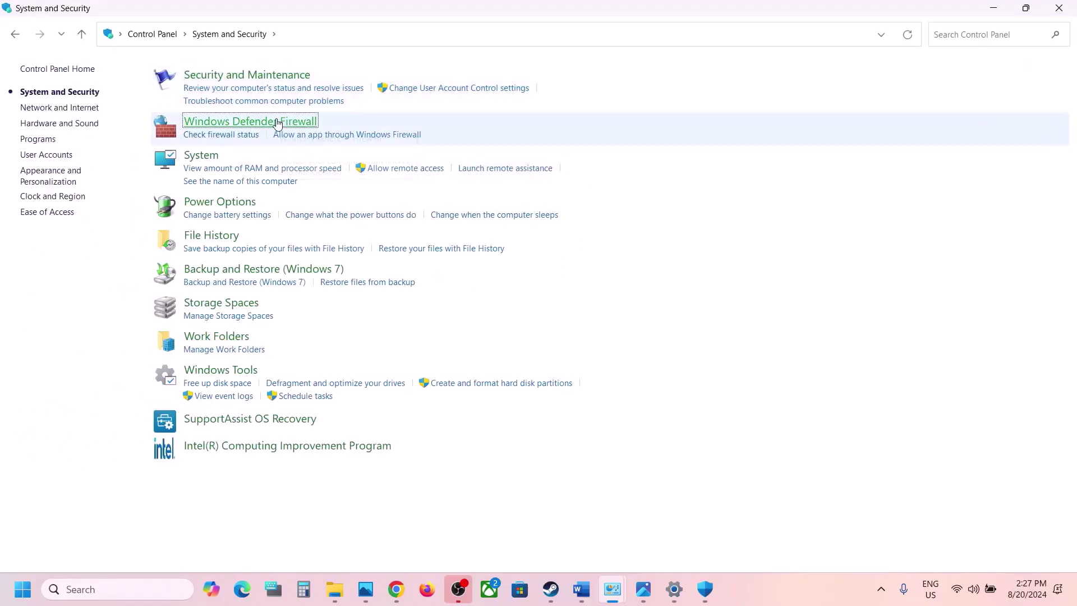
left_click(77, 107)
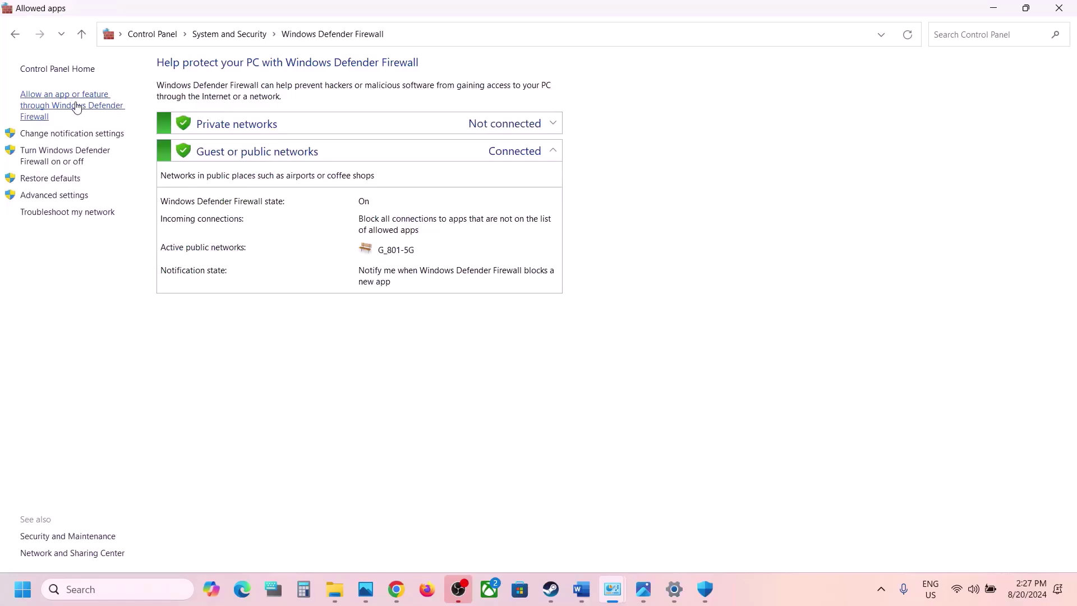
left_click(701, 107)
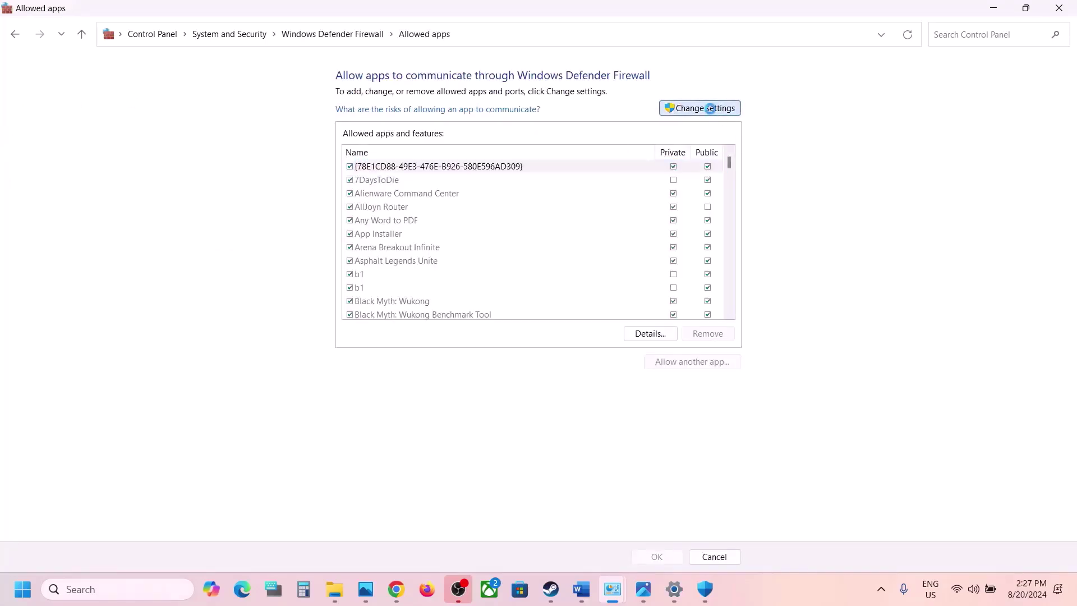
Step: Try to add the b1 application from the BlackMythWukong folder to the firewall's allowed apps
left_click(685, 365)
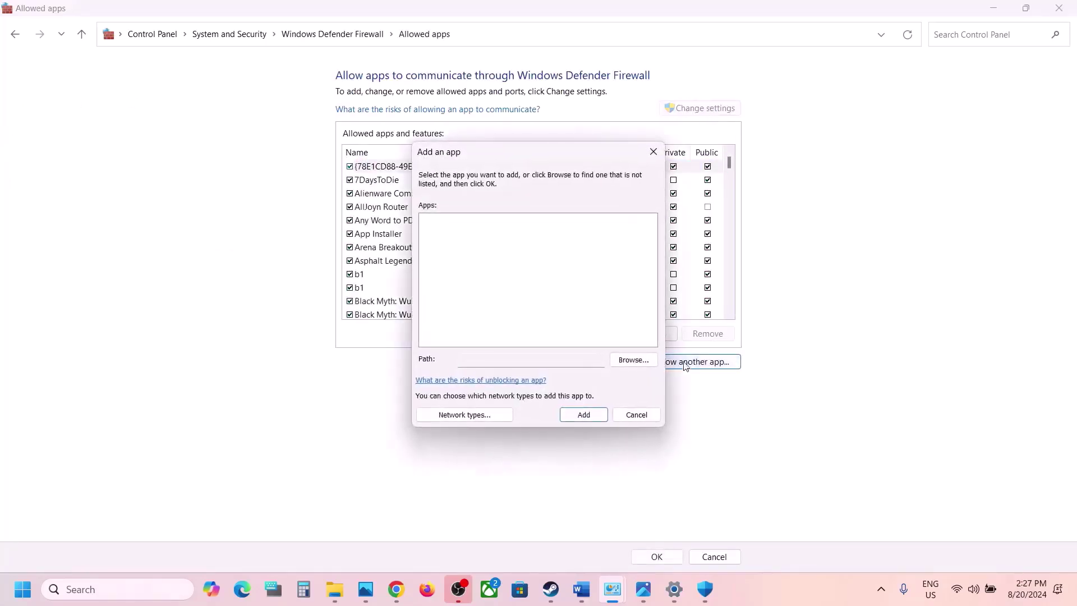
left_click(646, 360)
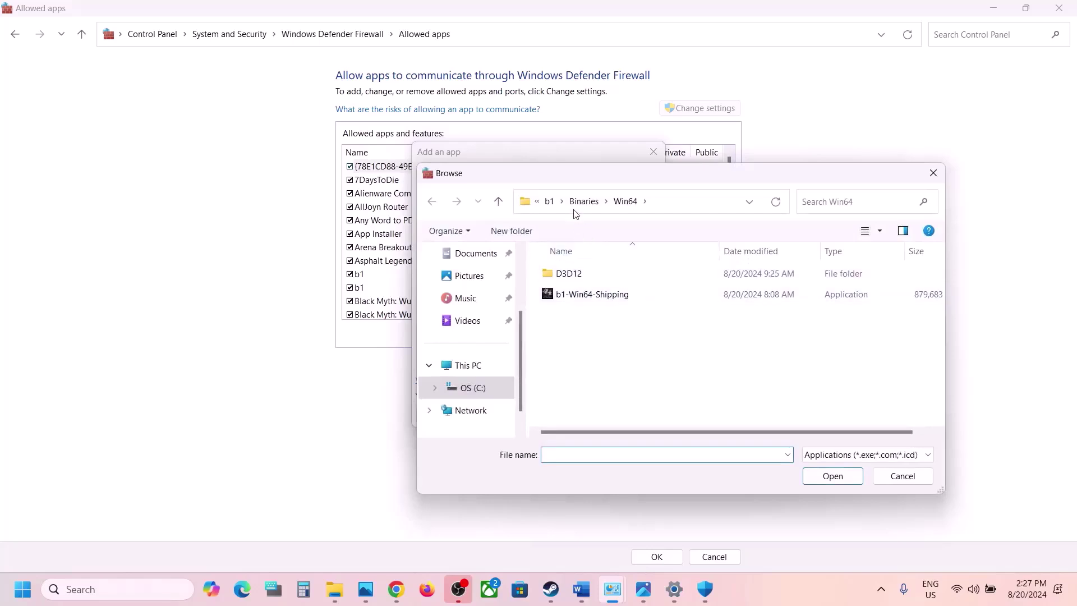
left_click(549, 202)
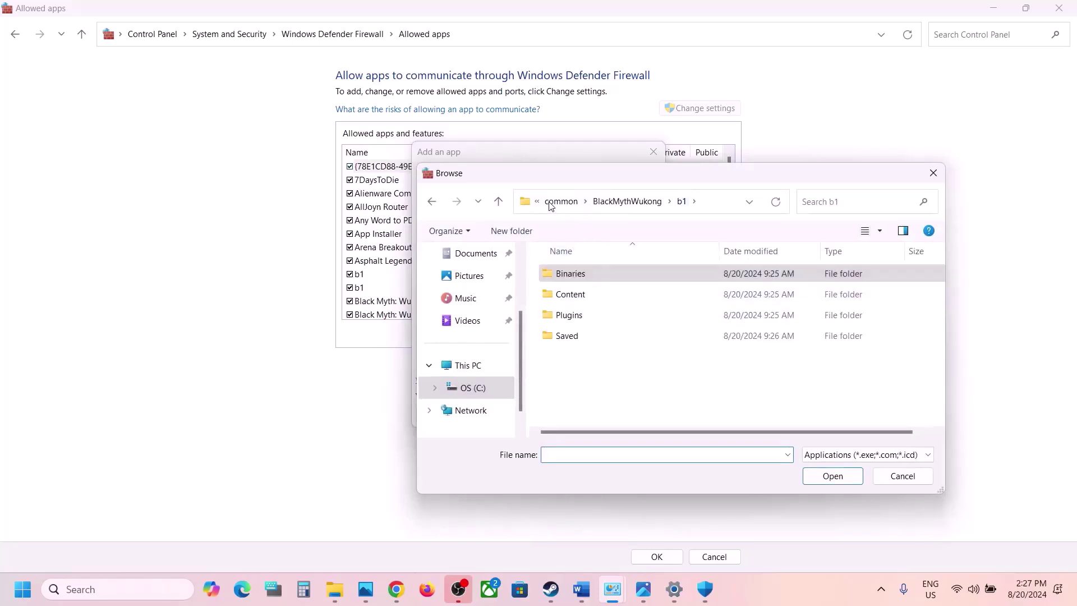
left_click(552, 202)
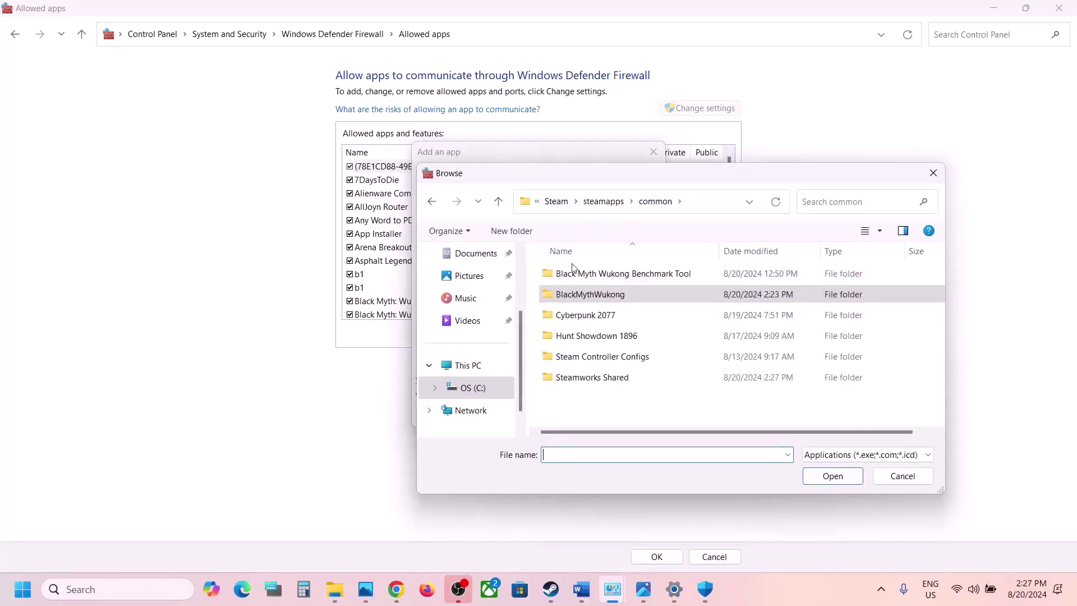
double_click(578, 294)
left_click(579, 315)
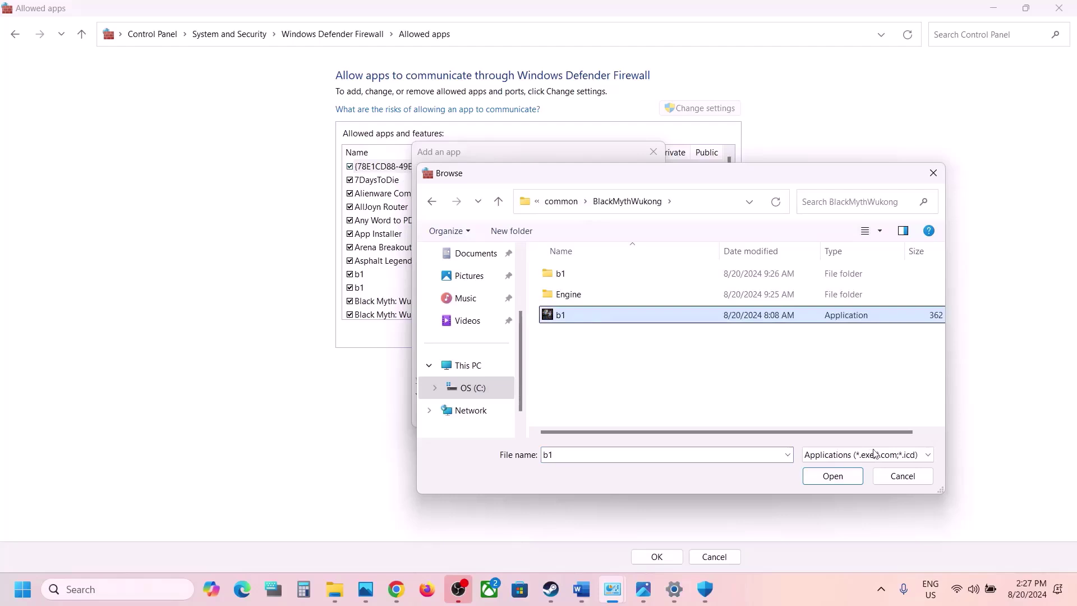
left_click(847, 481)
left_click(590, 416)
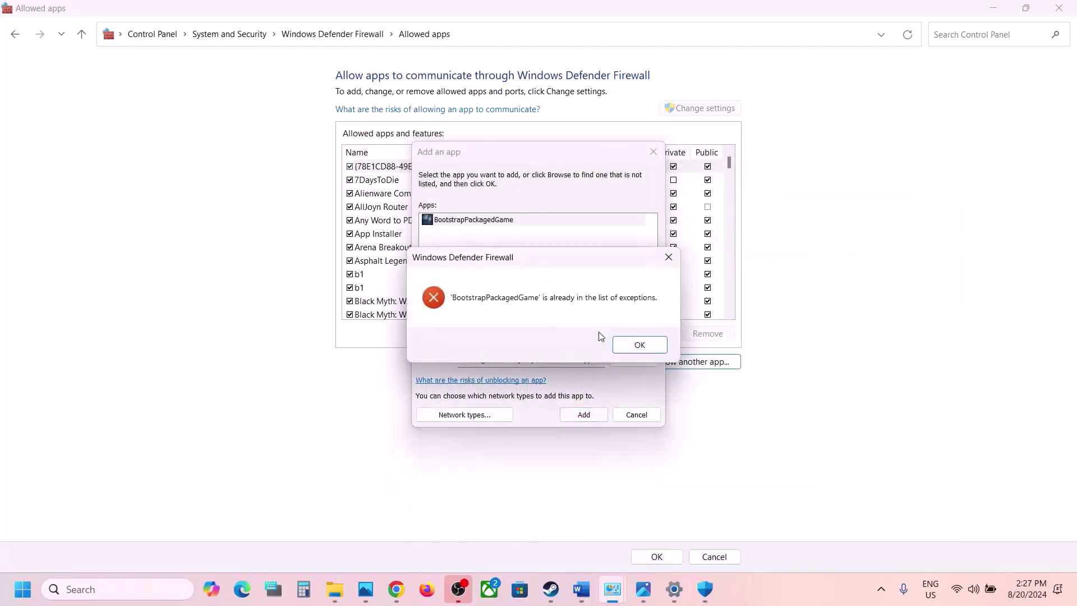
left_click(628, 343)
Step: Try to add b1-Win64-Shipping from b1\Binaries\Win64 to the firewall's allowed apps, and leave the Add an app dialog
left_click(634, 361)
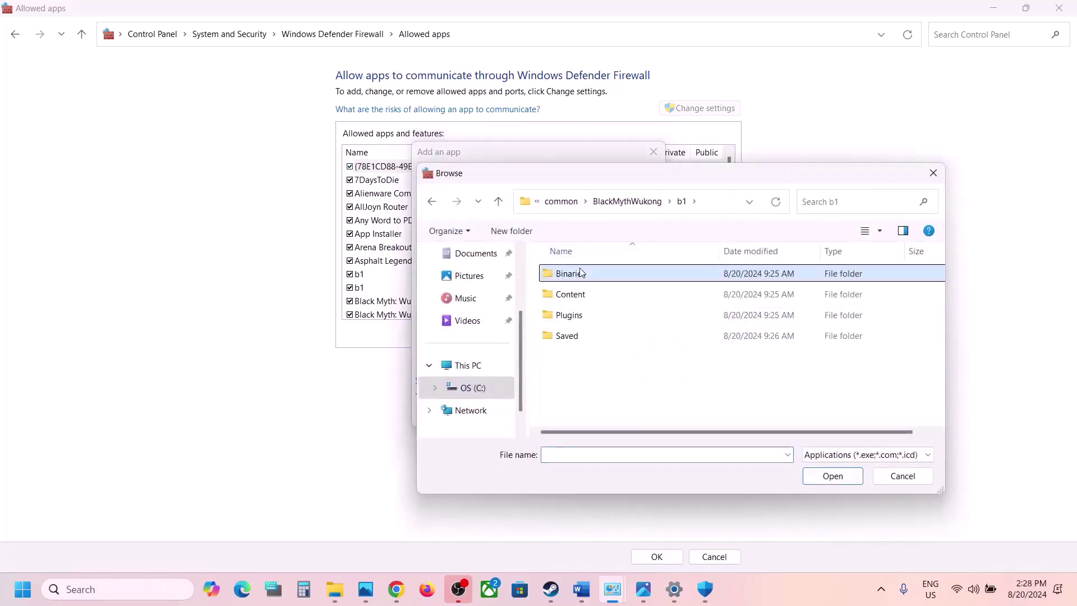
double_click(581, 273)
double_click(578, 276)
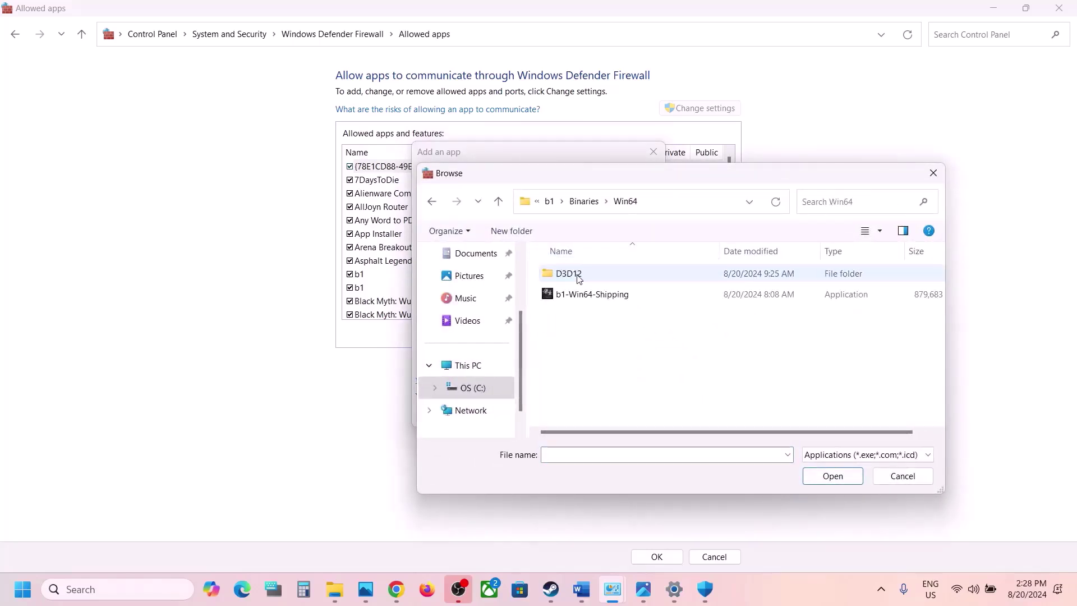
left_click(593, 292)
left_click(832, 475)
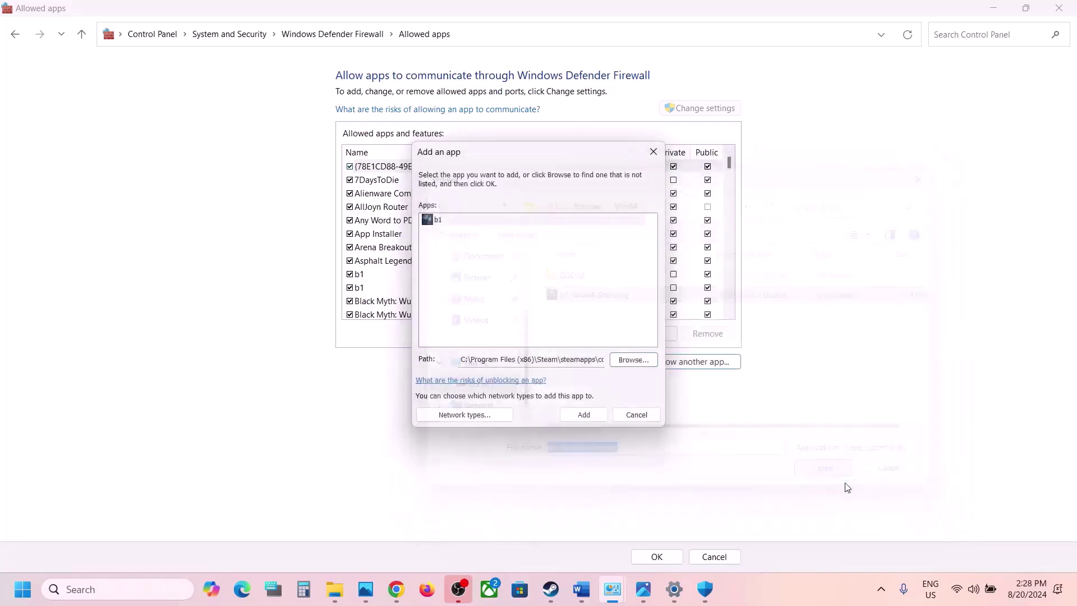
left_click(588, 418)
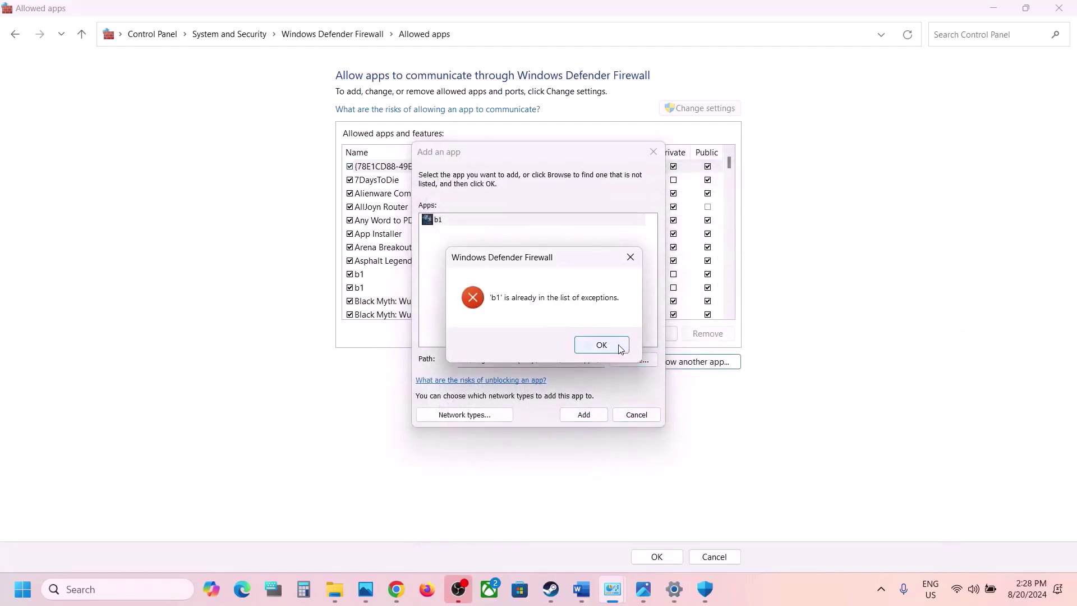
left_click(617, 348)
left_click(646, 415)
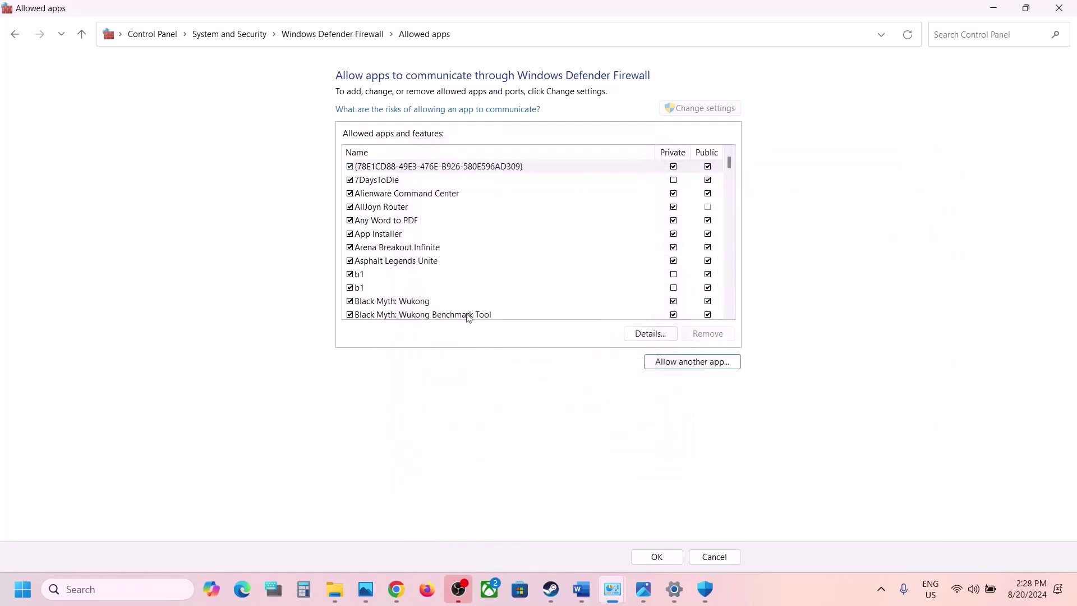
Step: Check the b1 and Black Myth: Wukong entries and their Private and Public permissions in the firewall's allowed apps list
left_click(413, 303)
left_click(356, 289)
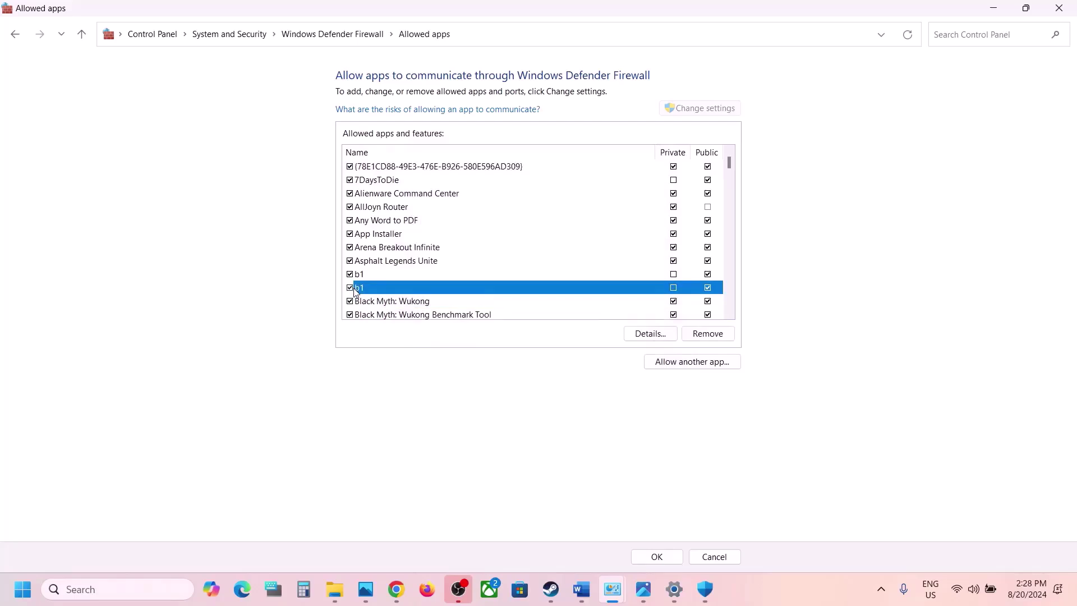
left_click(382, 303)
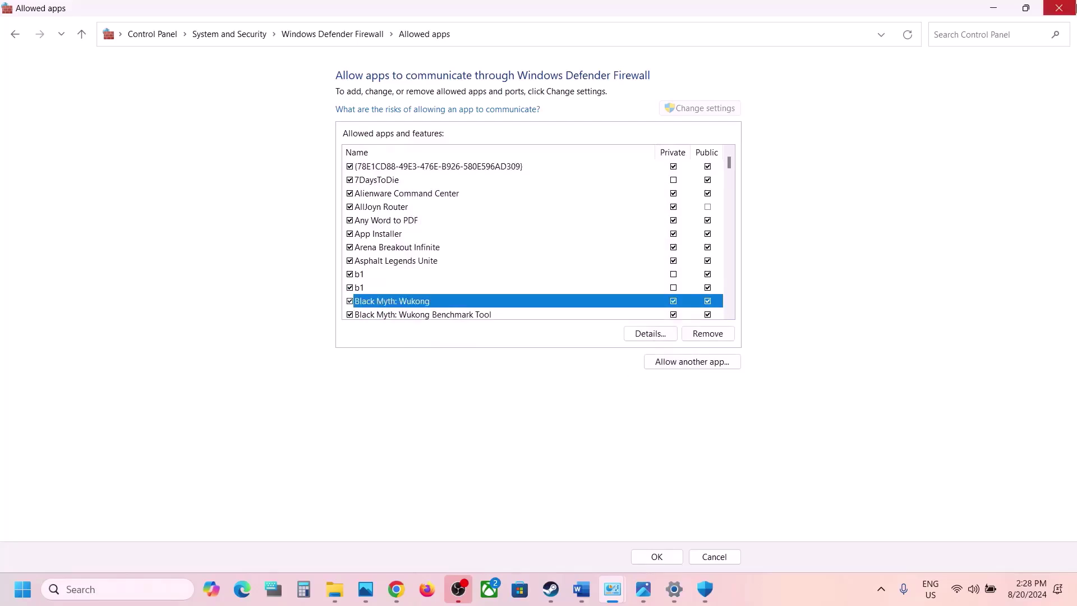
Step: Close the firewall's Allowed apps, Windows Security and Settings windows to return to the Word document
left_click(1060, 8)
left_click(1061, 8)
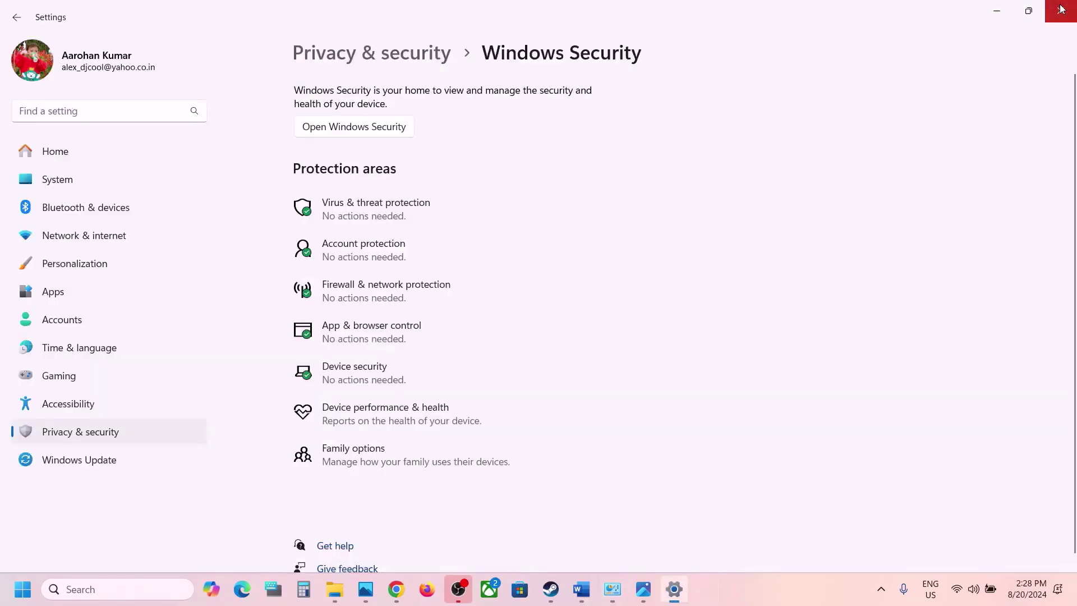
left_click(1060, 7)
Step: Read Step 10 in the Word document on a clean graphics driver installation, including the NVIDIA and AMD download links
scroll(509, 389, "down", 5)
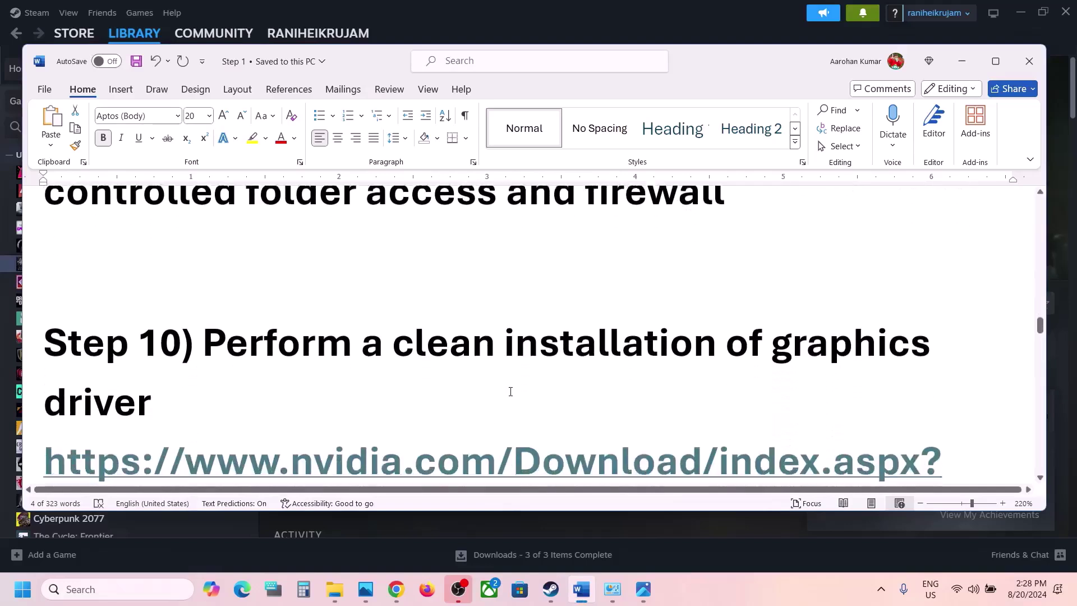
left_click_drag(207, 329, 354, 377)
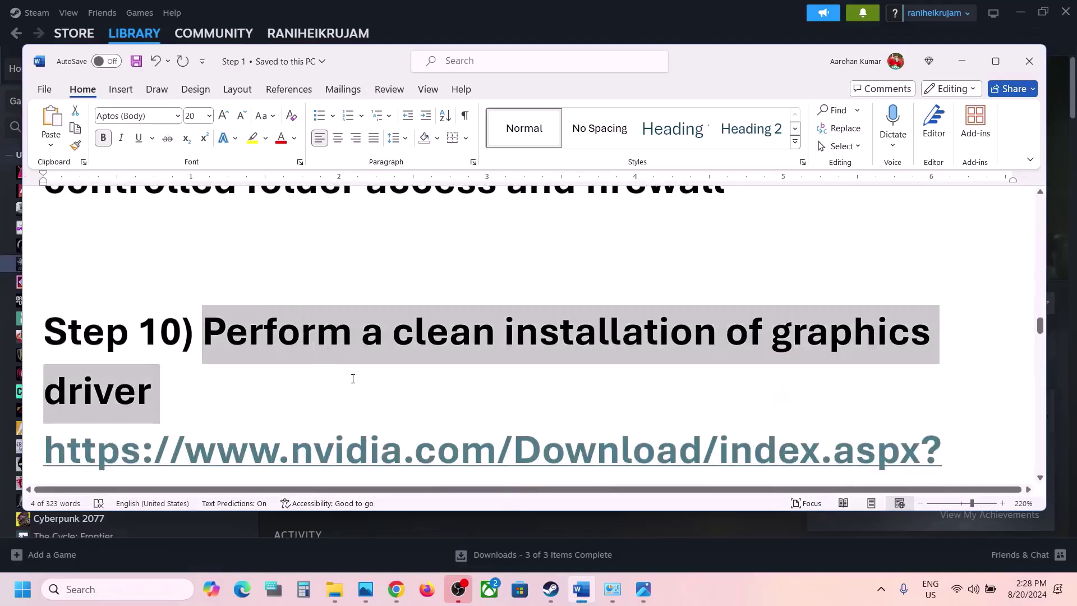
scroll(292, 425, "down", 1)
left_click_drag(291, 425, 45, 351)
scroll(722, 375, "down", 2)
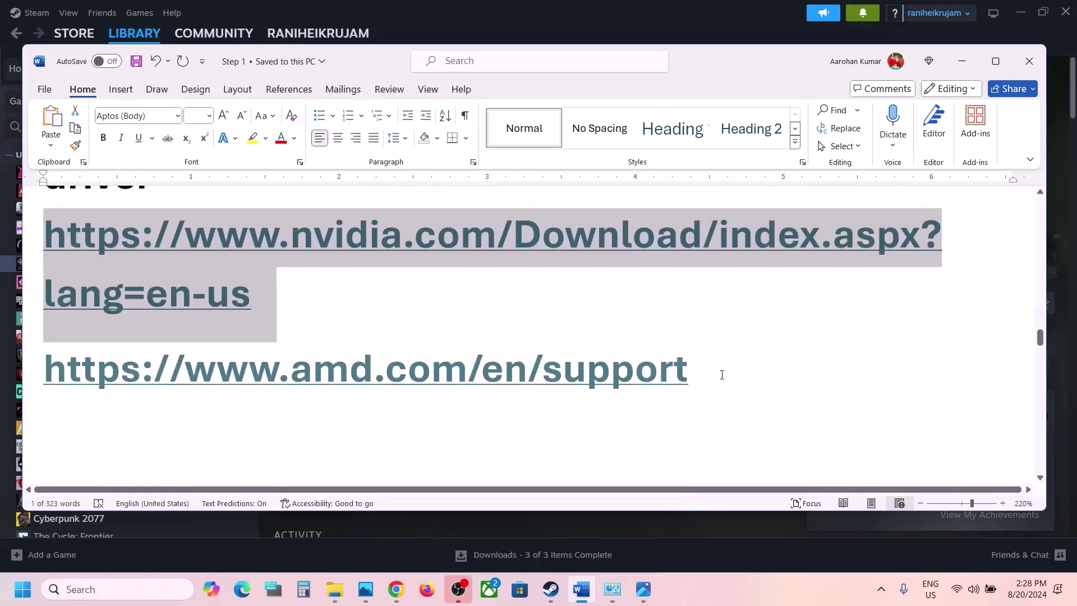
Step: Highlight the AMD support link under Step 10 of the document
left_click_drag(721, 374, 45, 370)
scroll(722, 375, "up", 1)
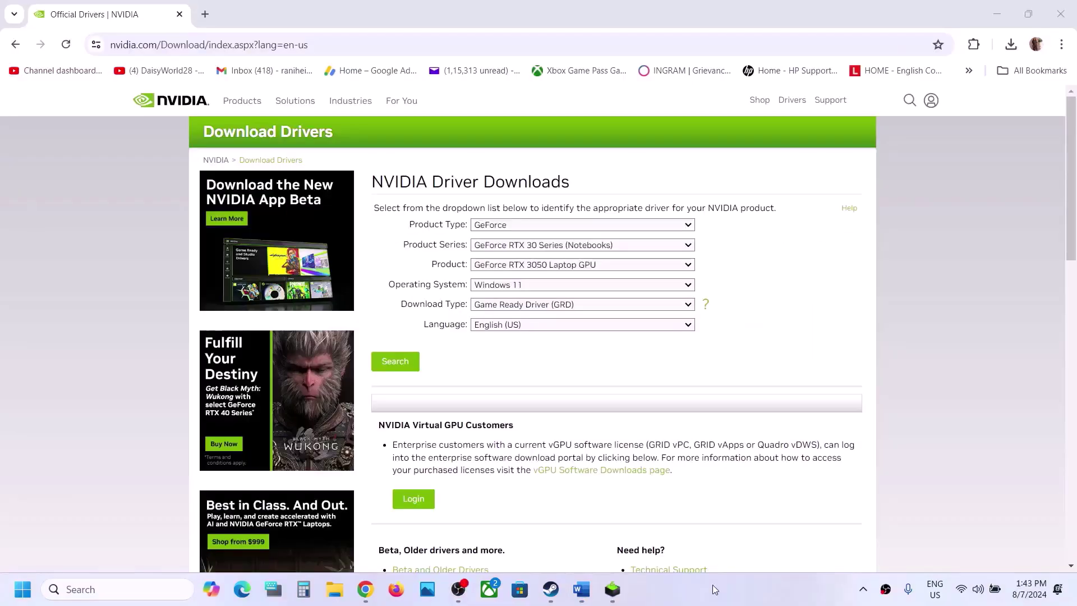
Step: On NVIDIA's driver download page in Chrome, choose GeForce, GeForce RTX 30 Series (Notebooks) and GeForce RTX 3050 Laptop GPU
left_click(514, 226)
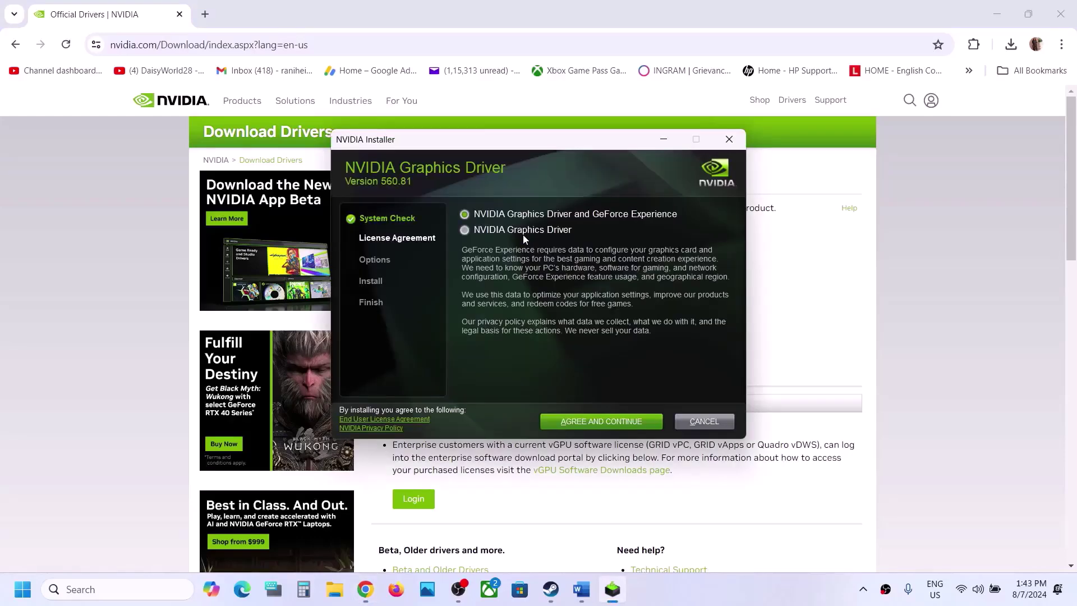
left_click(783, 305)
left_click(532, 226)
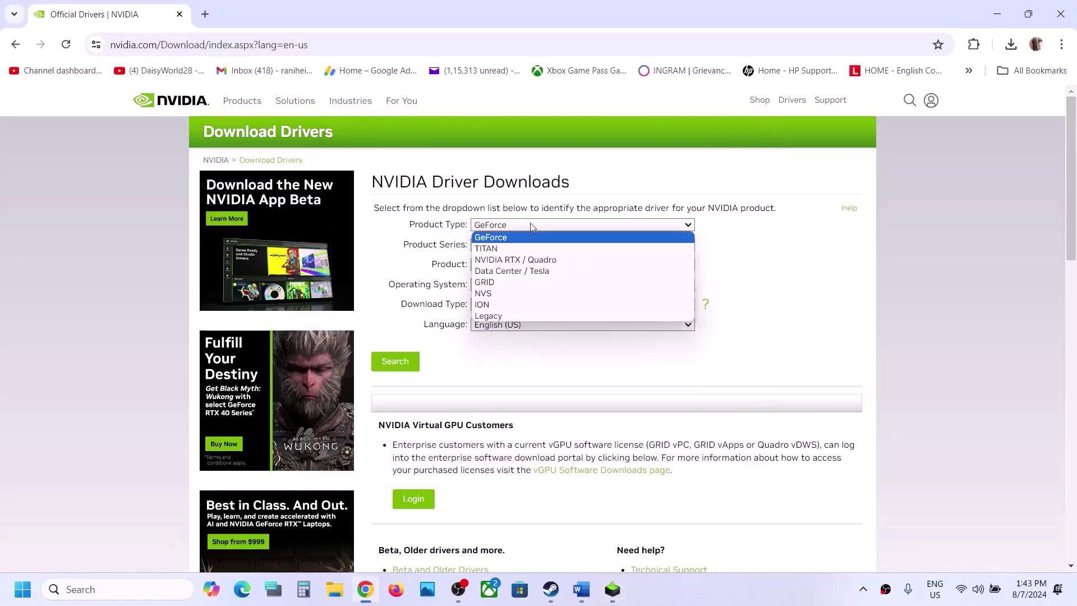
left_click(790, 264)
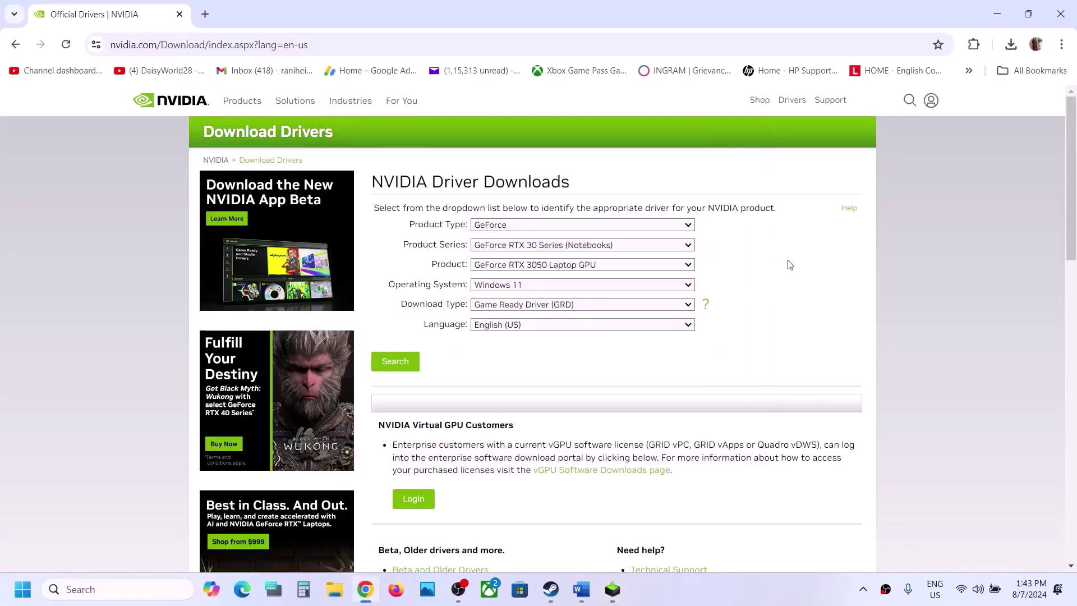
left_click(598, 247)
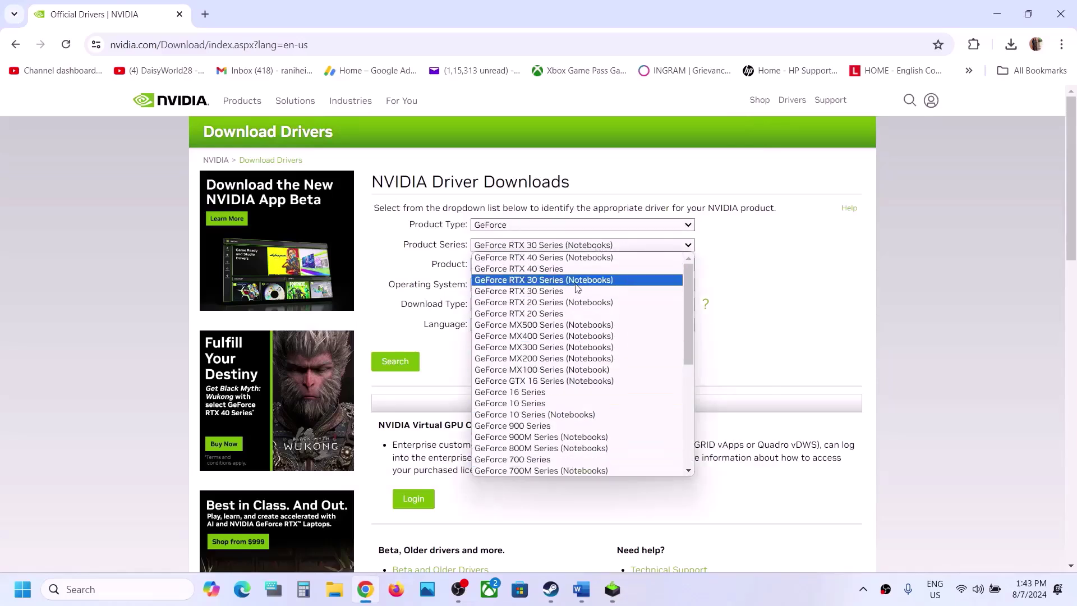
left_click(574, 280)
left_click(583, 268)
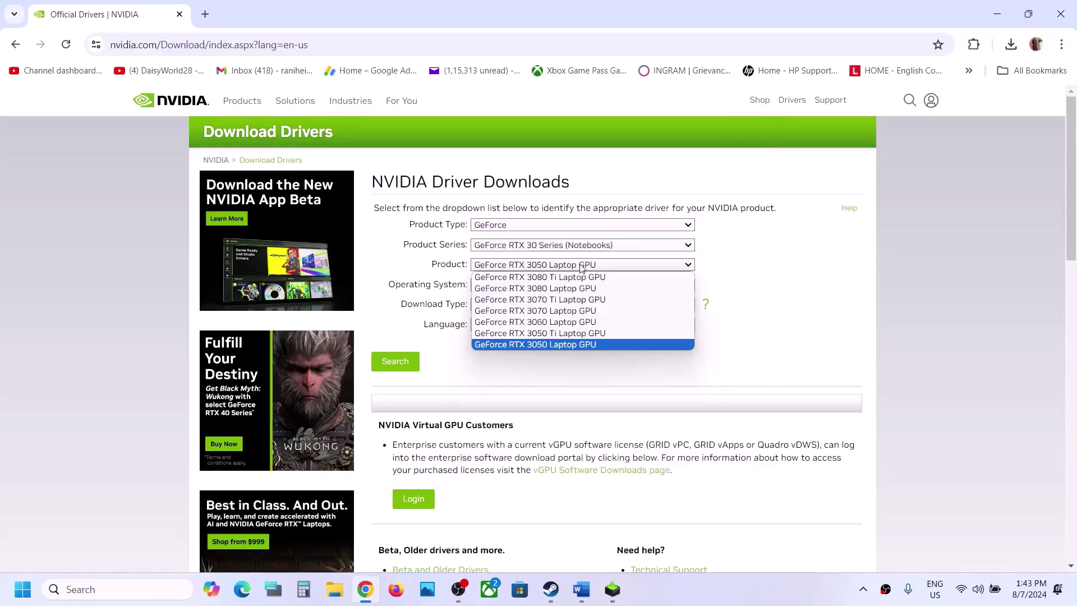
left_click(571, 345)
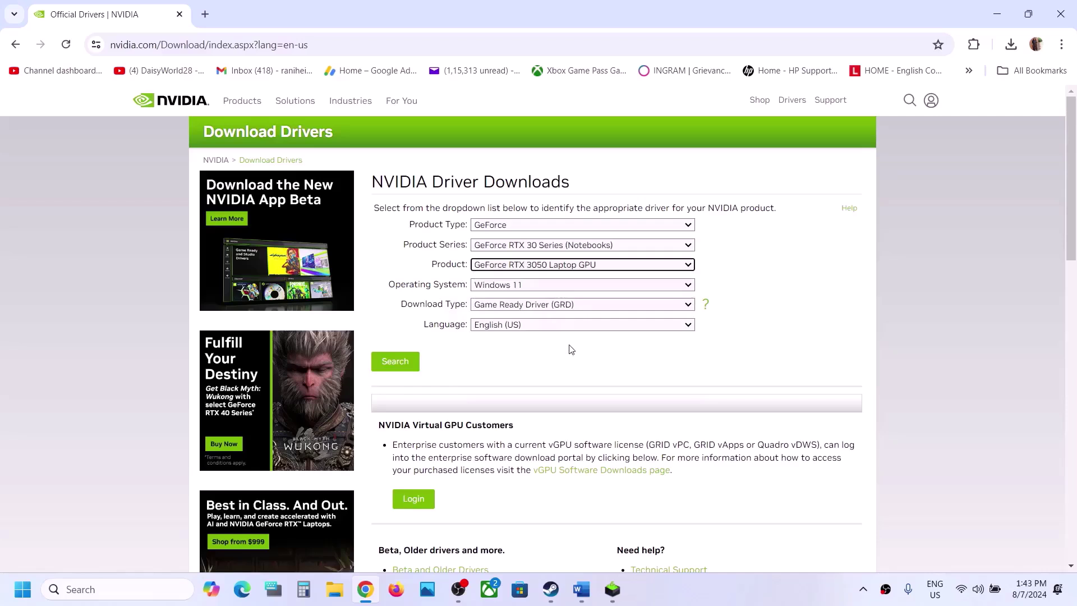
Step: Choose Windows 11 as the operating system, search for the driver and open the Game Ready Driver's download confirmation page
left_click(526, 287)
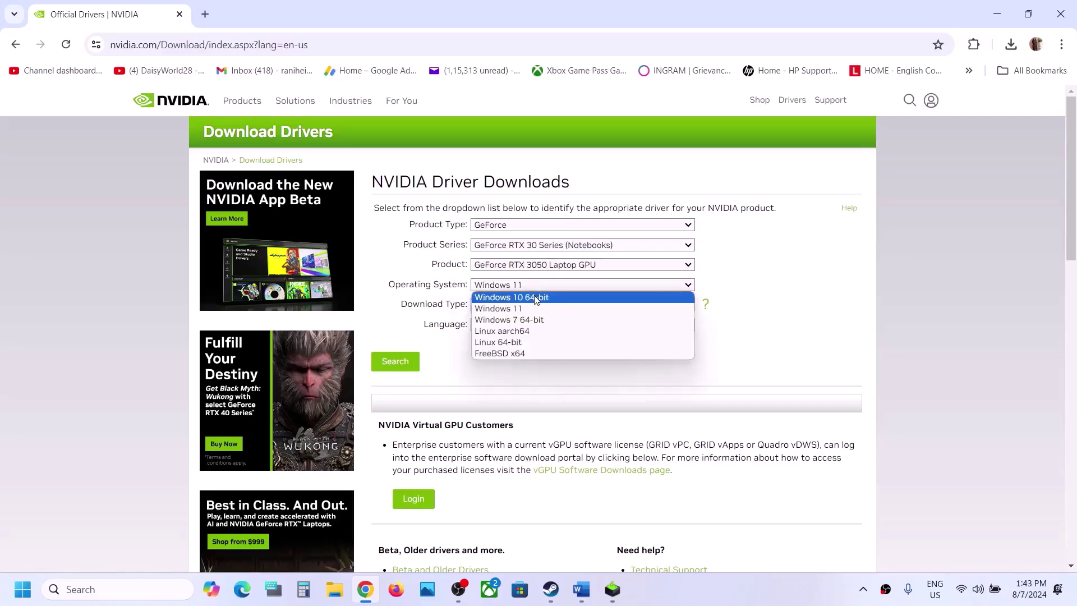
left_click(527, 309)
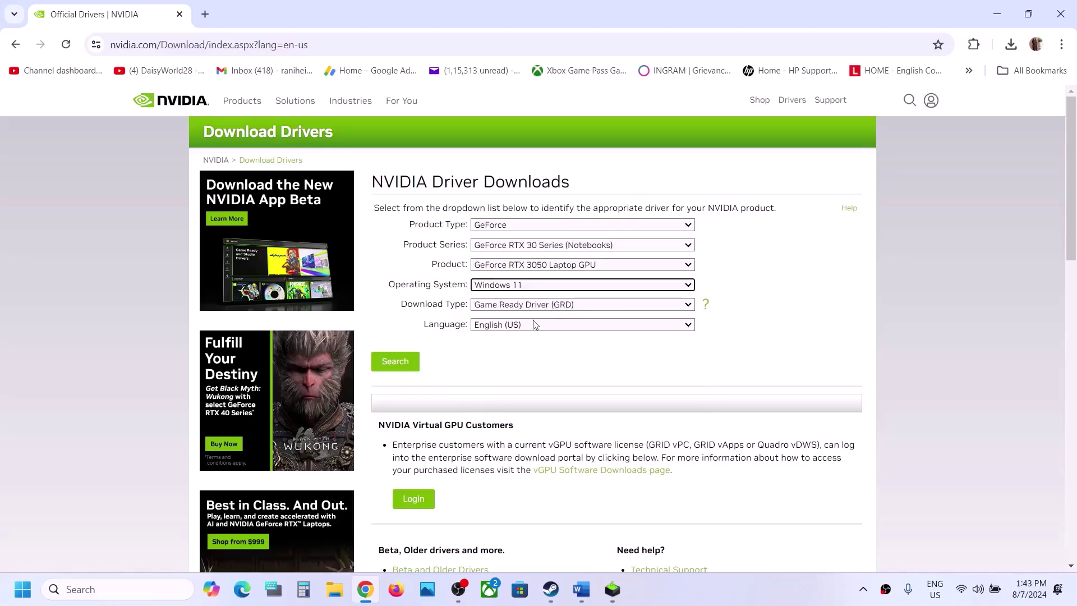
left_click(409, 362)
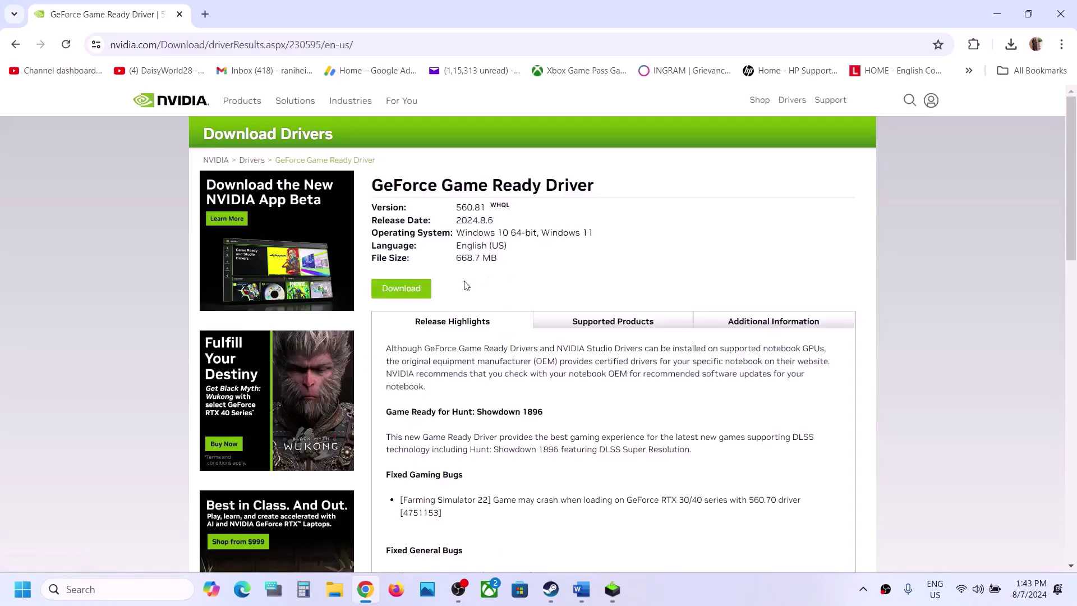
left_click(406, 293)
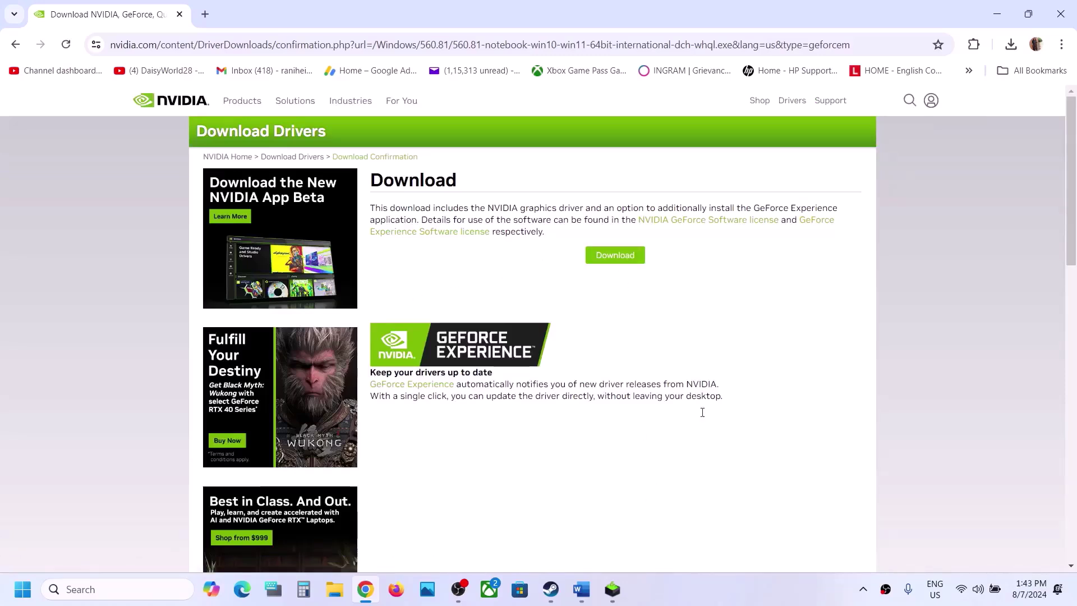
Step: In the NVIDIA Installer, accept the license and start a Custom (Advanced) installation with Perform a clean installation enabled
left_click(611, 575)
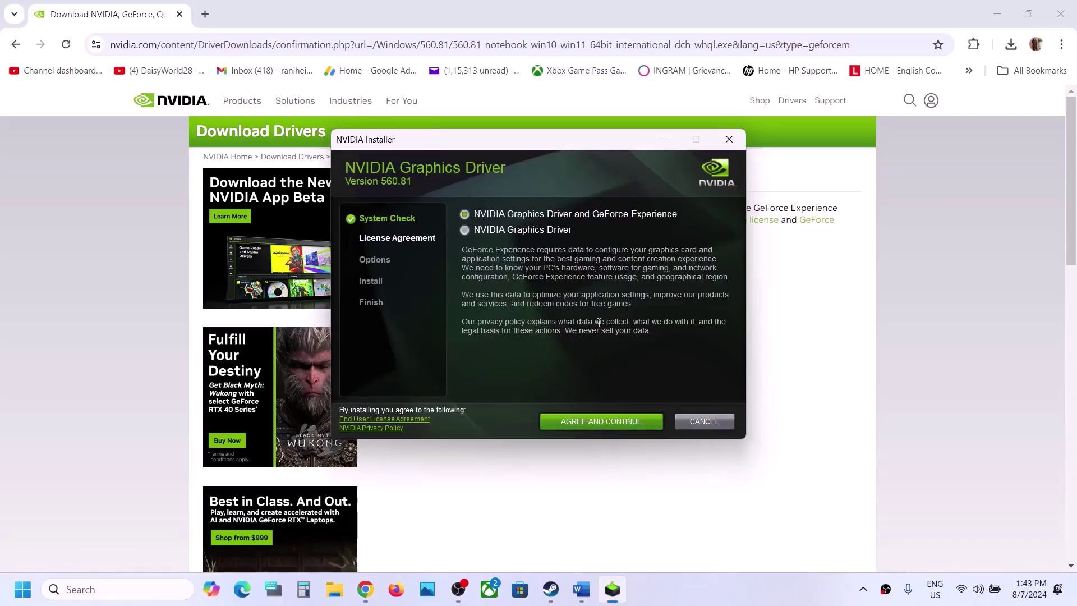
left_click(611, 420)
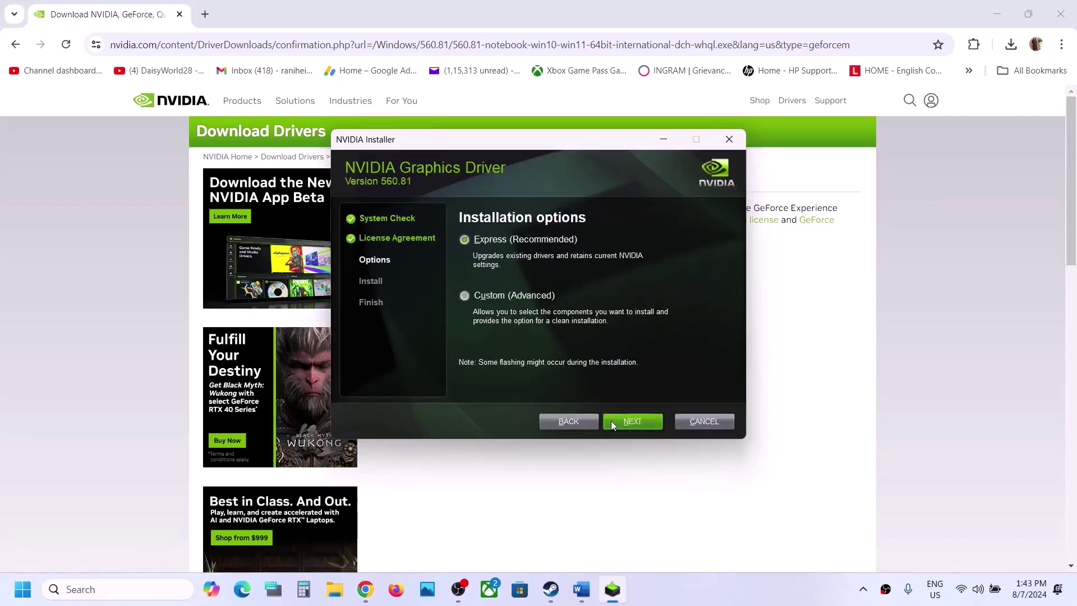
left_click(500, 296)
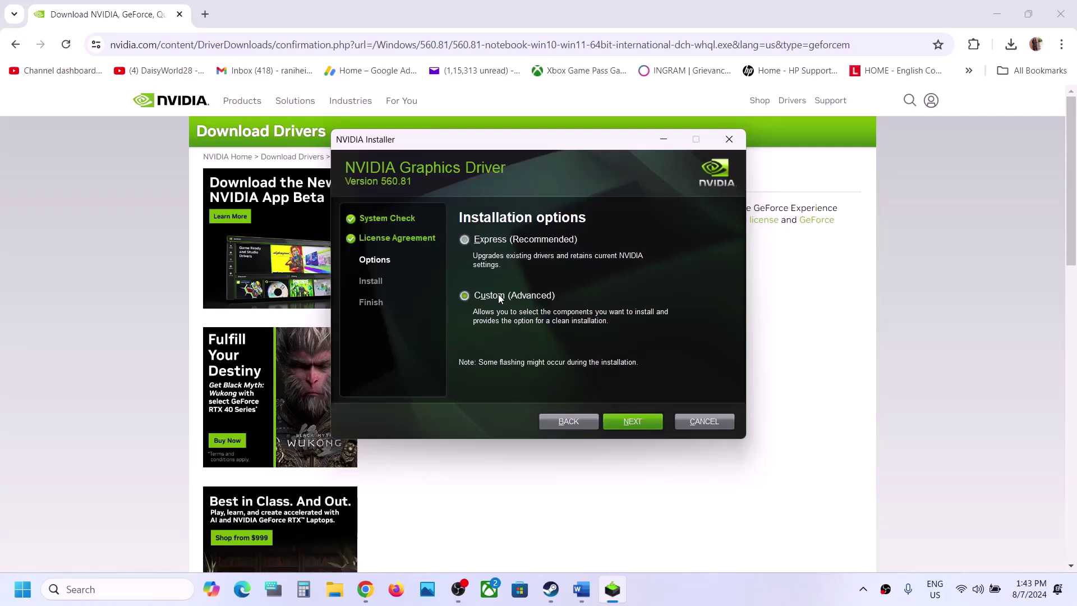
left_click(630, 421)
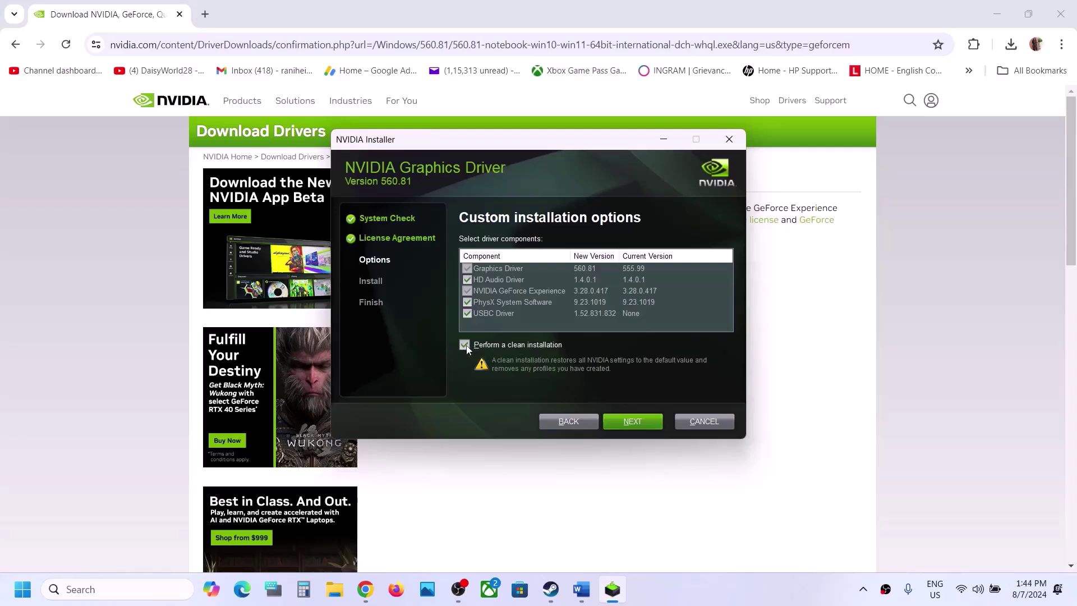
left_click(638, 424)
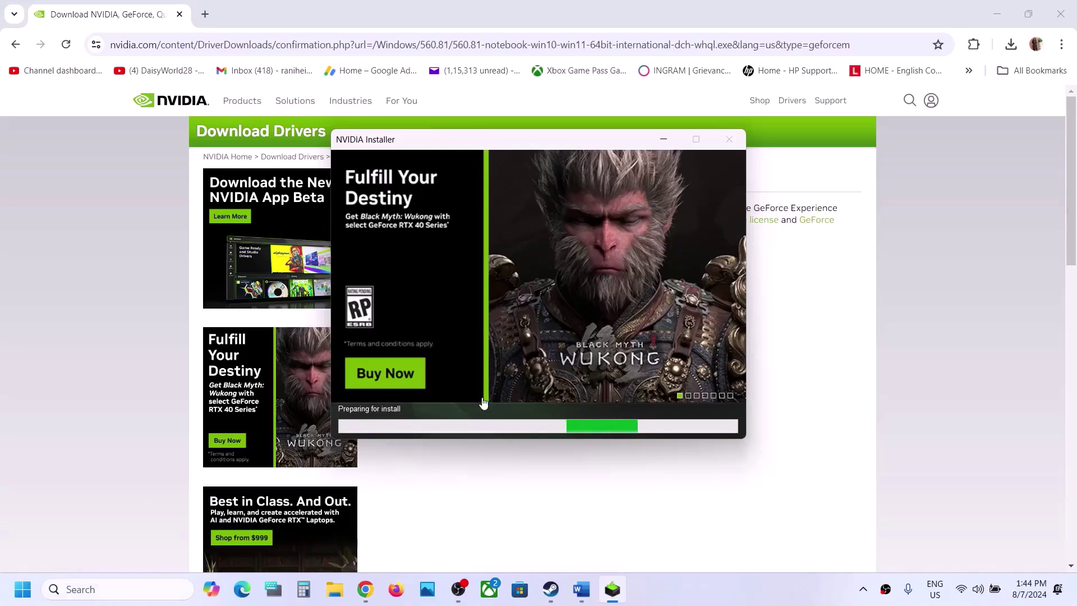
Step: Look at the Start menu's power options and leave them without restarting the computer
key("super")
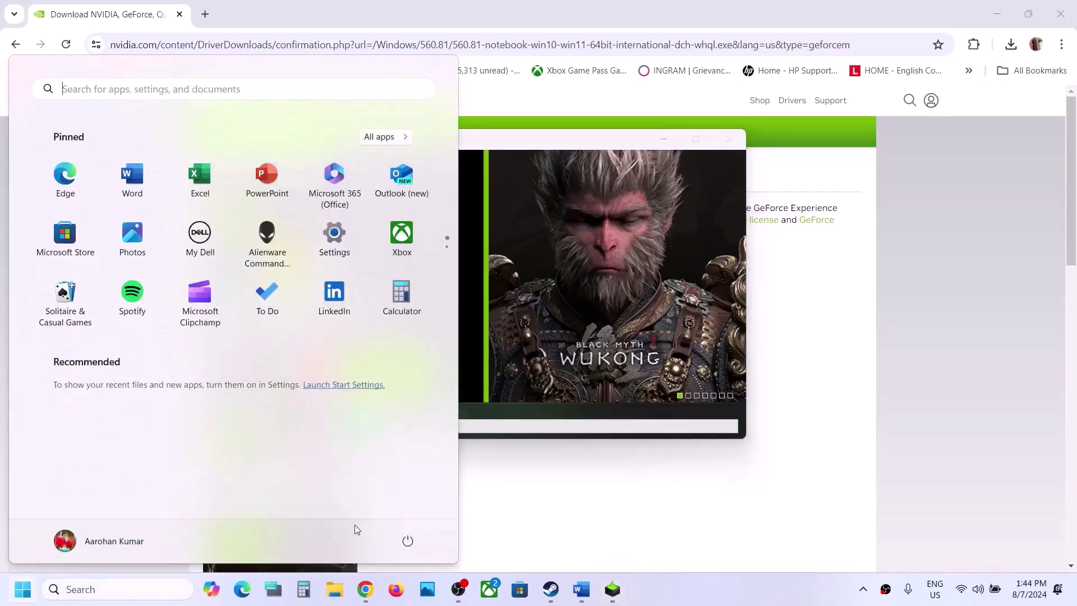
left_click(406, 540)
key("Escape")
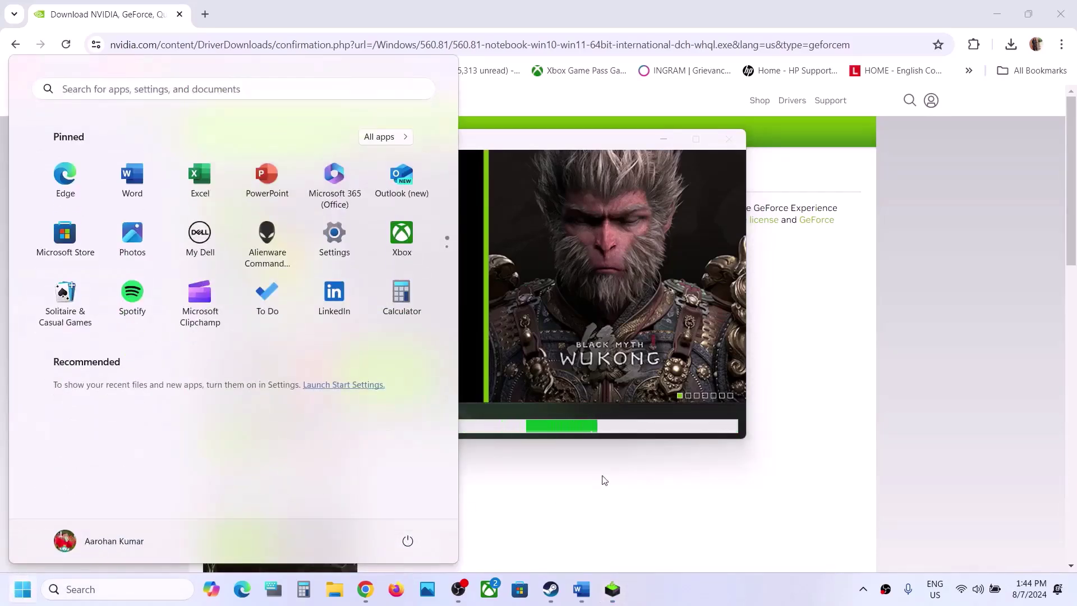
left_click(651, 321)
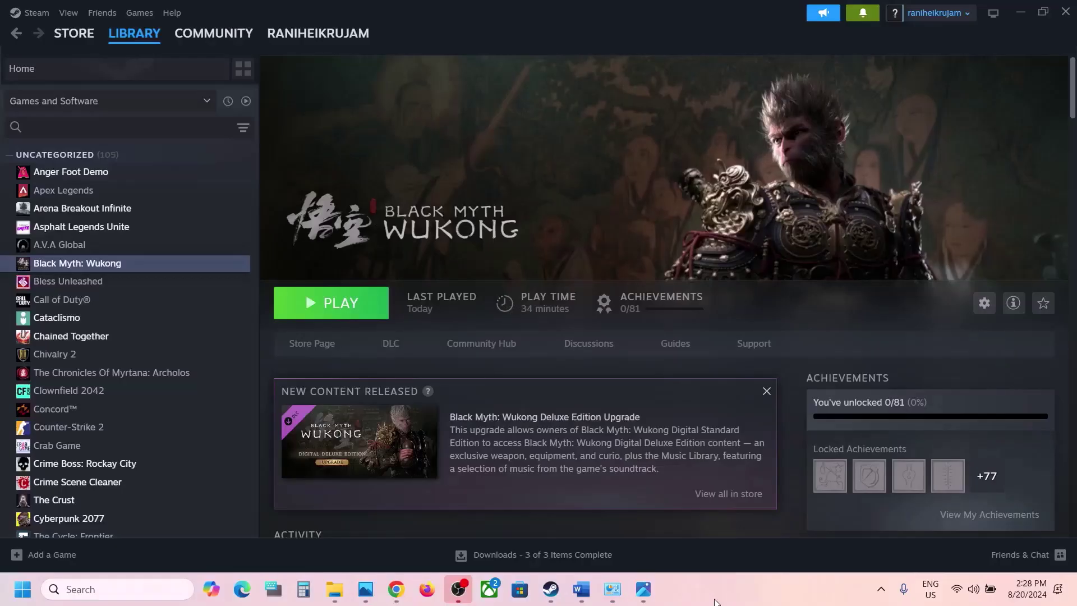
Step: Return to the Word document and copy the word "graphics" from Step 11 on running the game on the dedicated graphics card
left_click(582, 591)
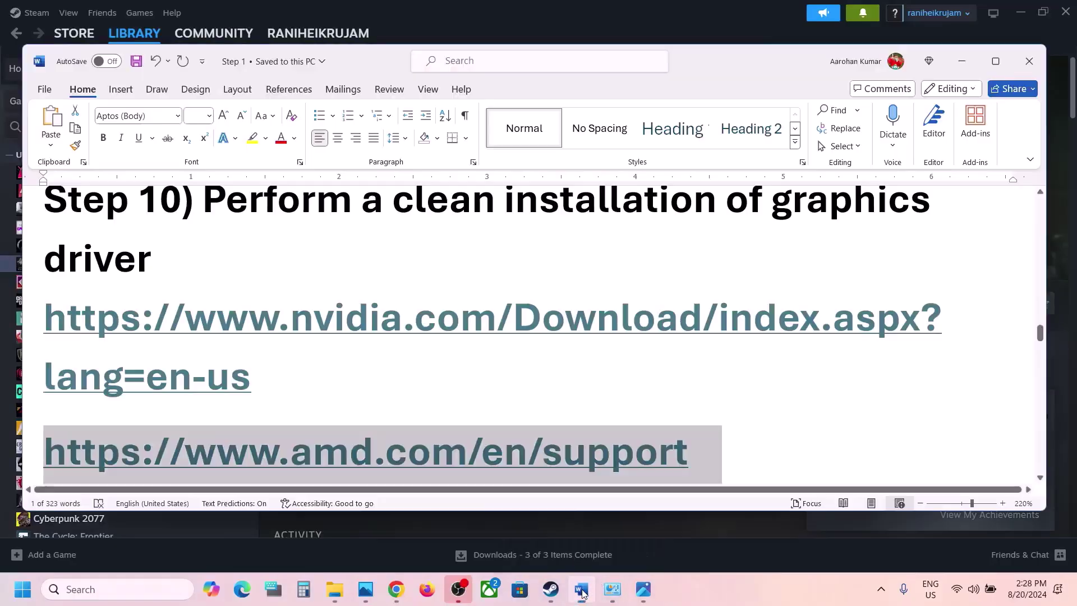
scroll(409, 387, "down", 5)
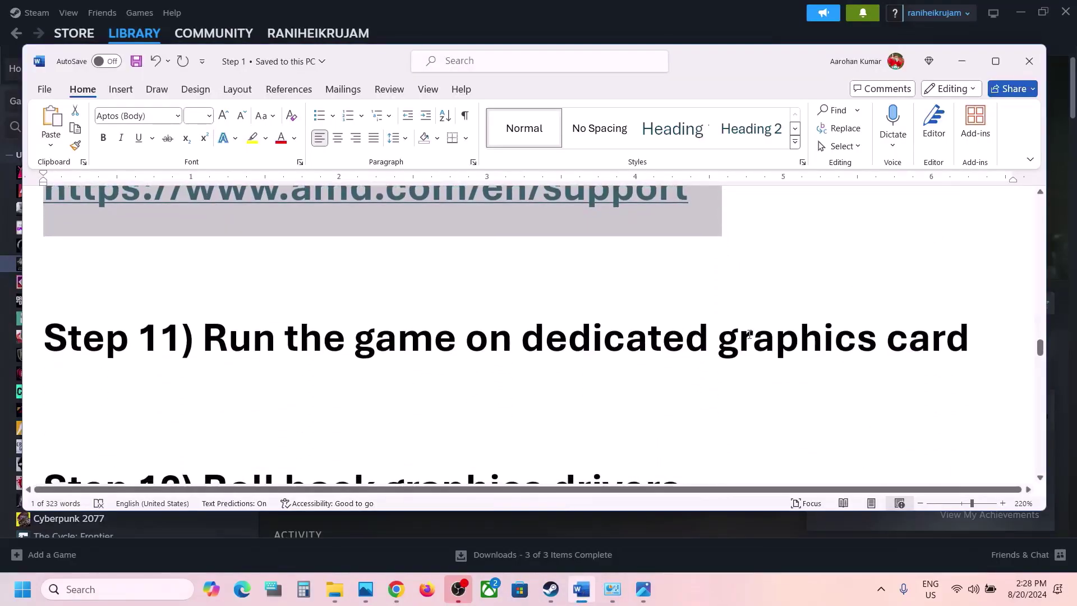
double_click(800, 351)
key("ctrl+c")
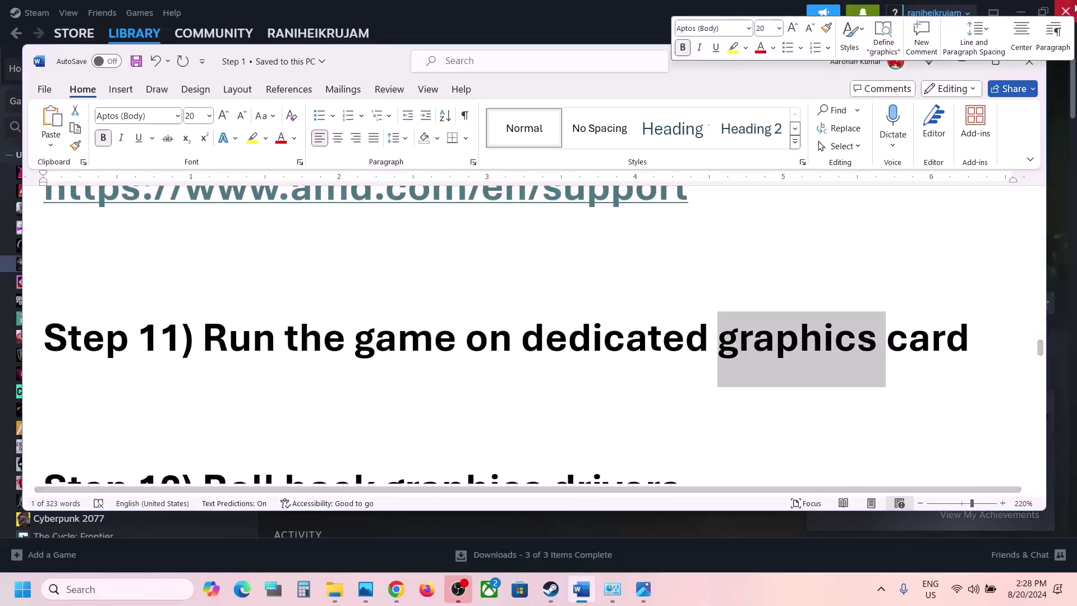
Step: Minimize the document, search Windows for "graphics" and open Graphics settings
left_click(963, 62)
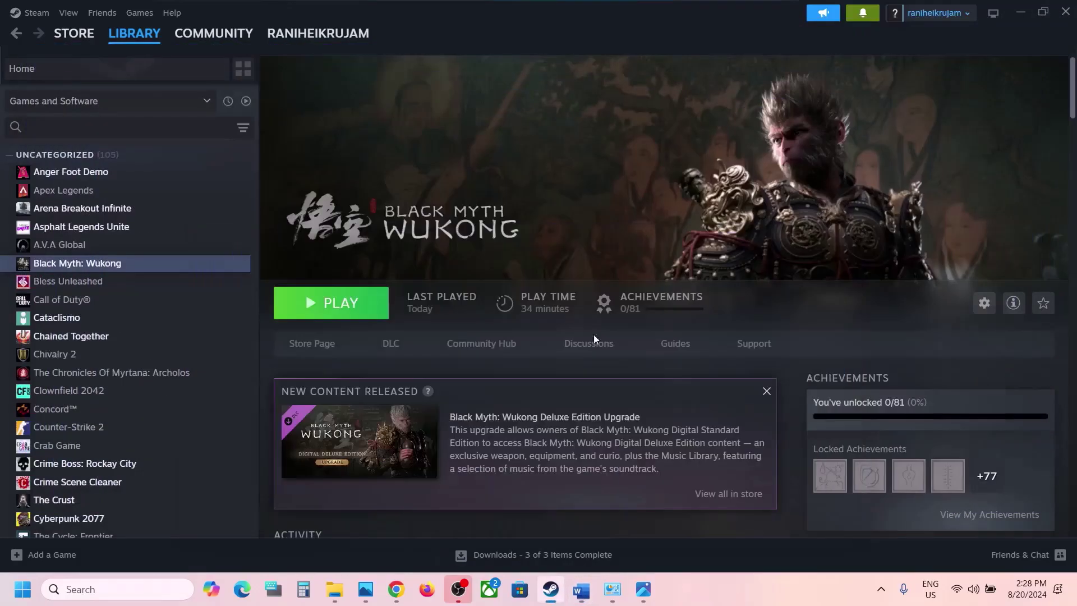
left_click(119, 589)
key("ctrl+v")
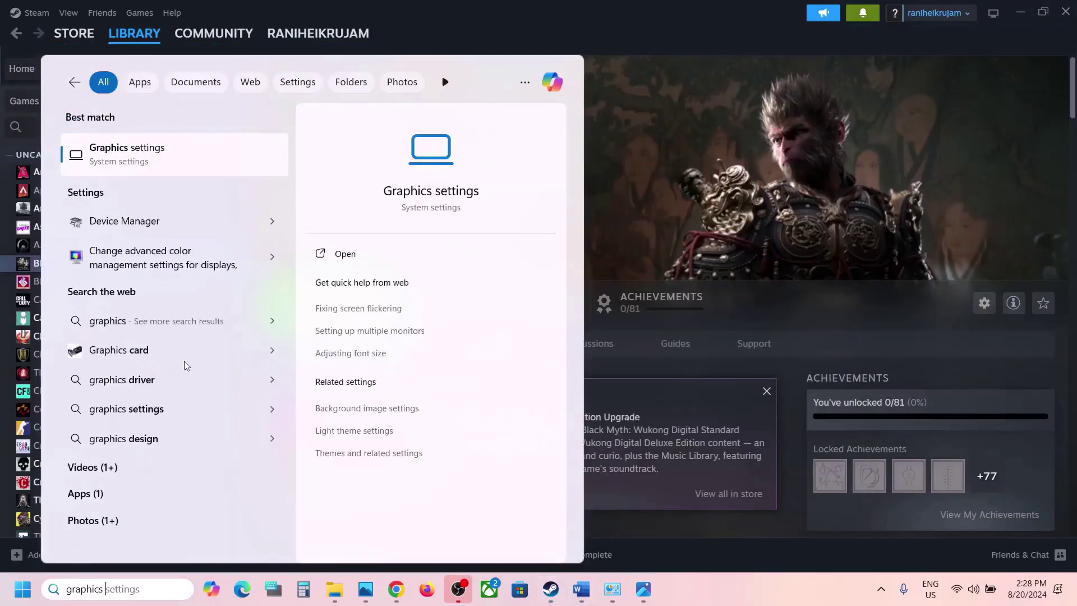
left_click(181, 147)
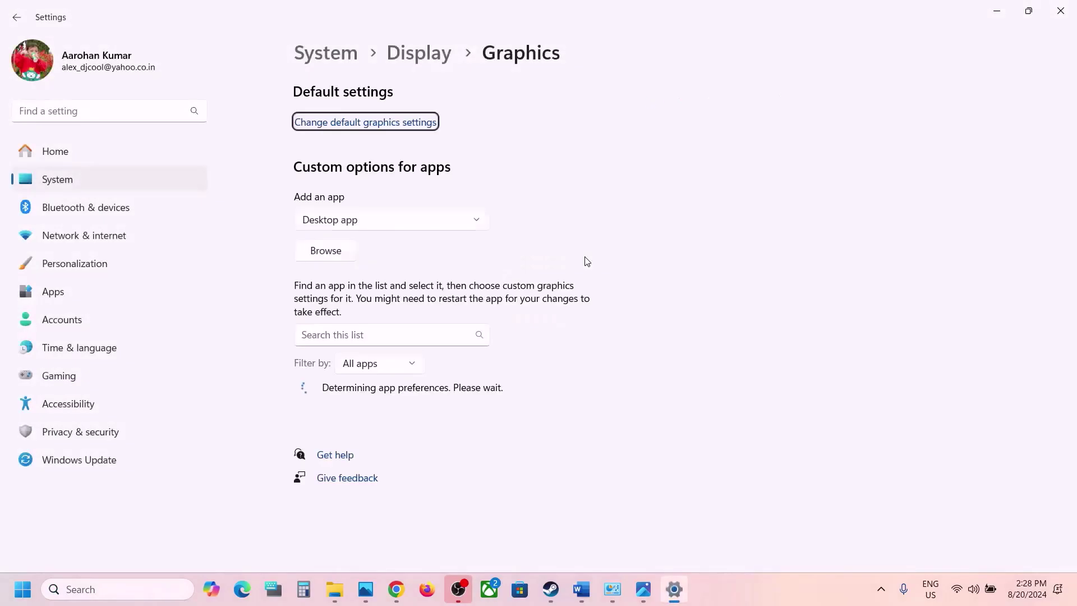
Step: Try to add the b1 application from the BlackMythWukong folder to the custom graphics options for apps
left_click(323, 253)
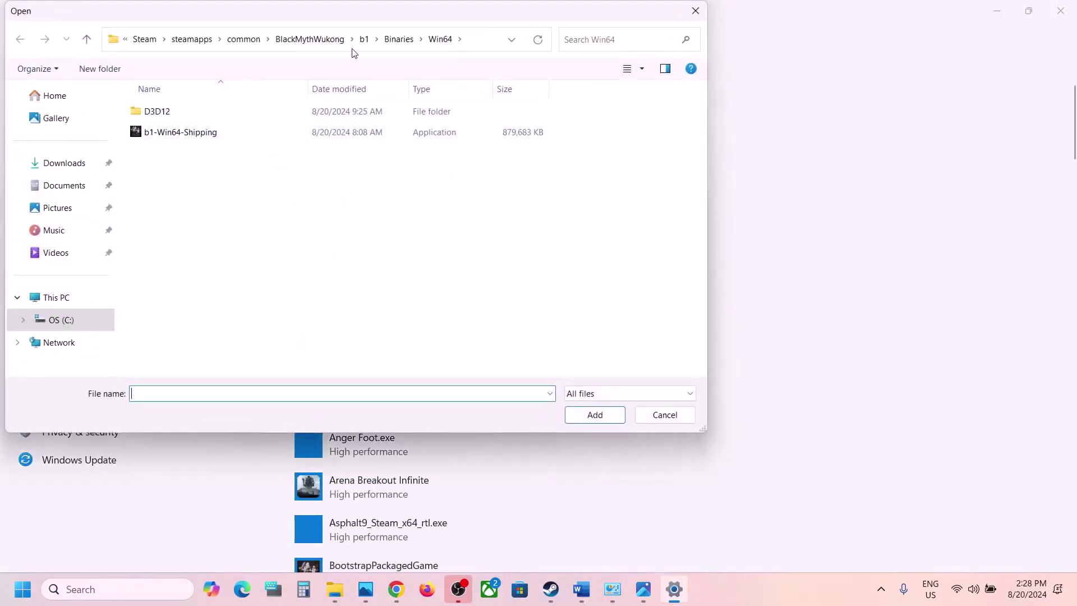
left_click(310, 40)
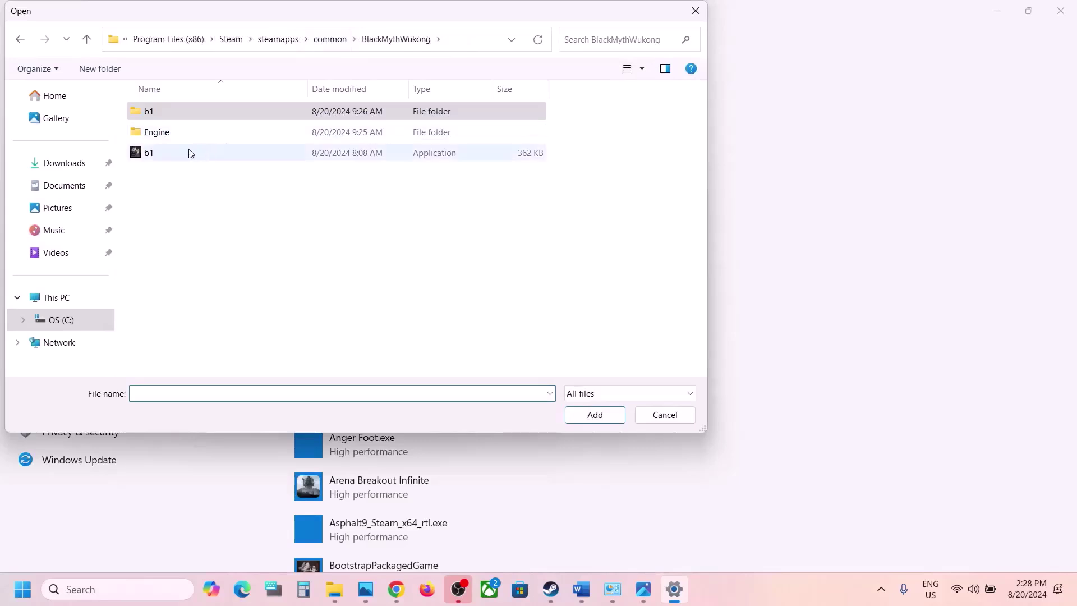
left_click(190, 153)
left_click(583, 414)
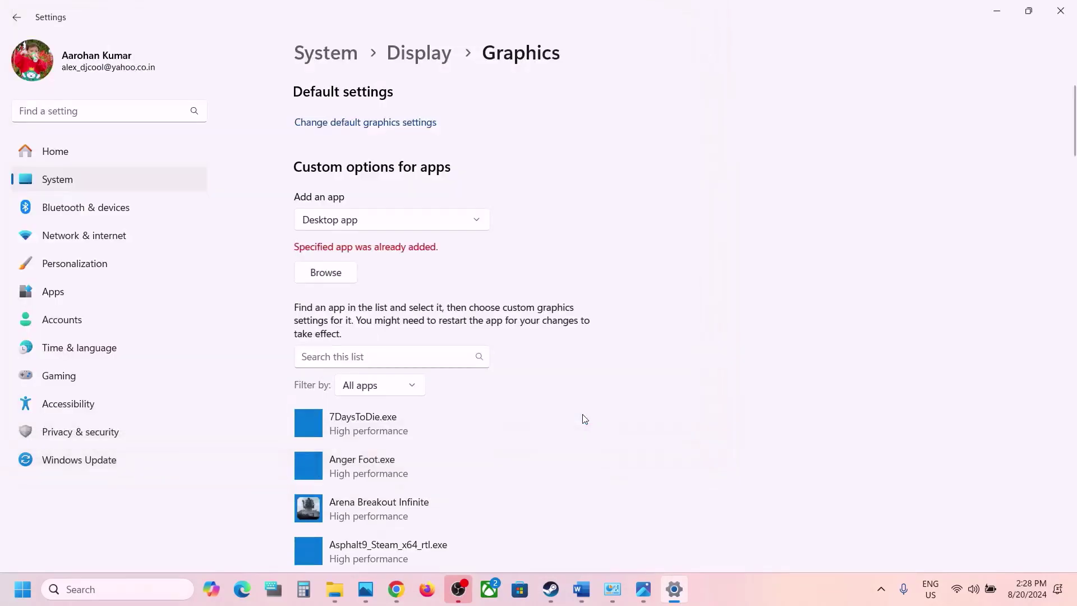
Step: Save the High performance graphics preference for BootstrapPackagedGame
scroll(493, 427, "down", 4)
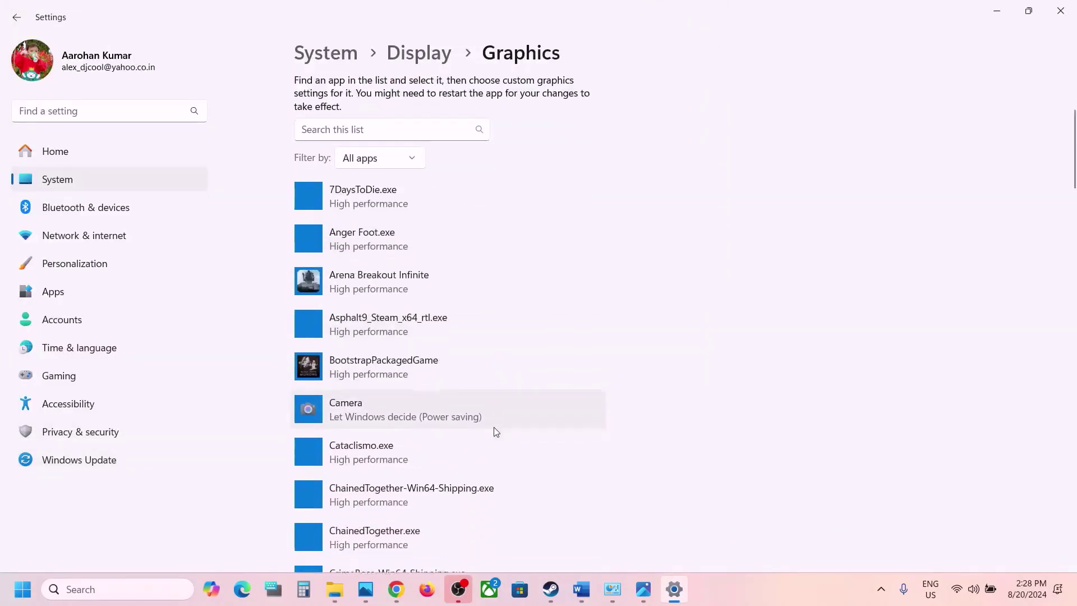
scroll(494, 431, "down", 1)
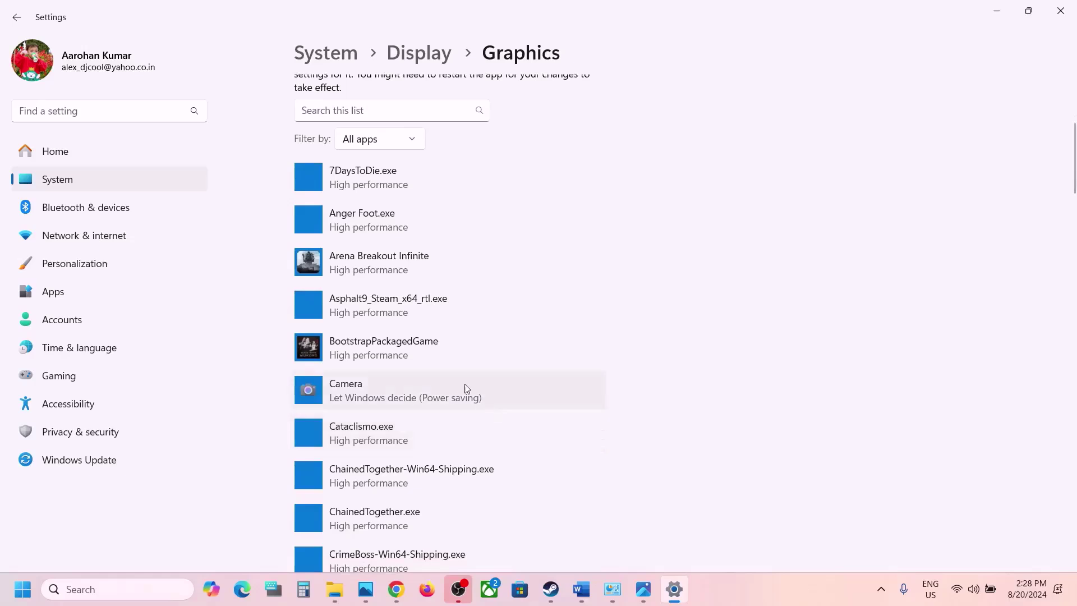
left_click(419, 354)
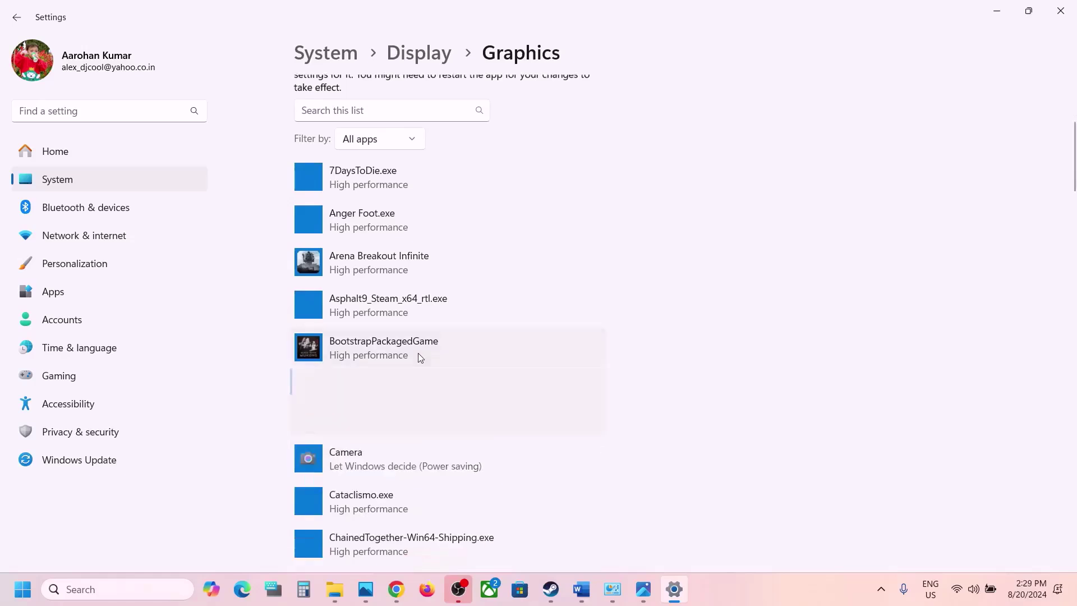
left_click(485, 418)
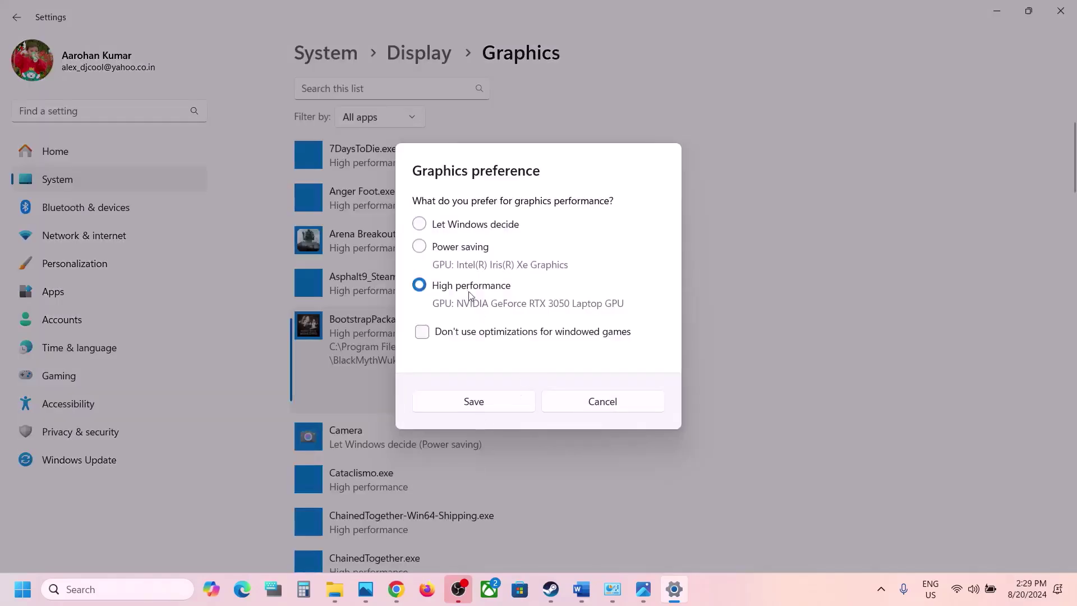
left_click(457, 408)
Step: Add the b1-Win64-Shipping application from the BlackMythWukong\b1\Binaries\Win64 folder to the custom graphics options for apps
scroll(459, 411, "up", 5)
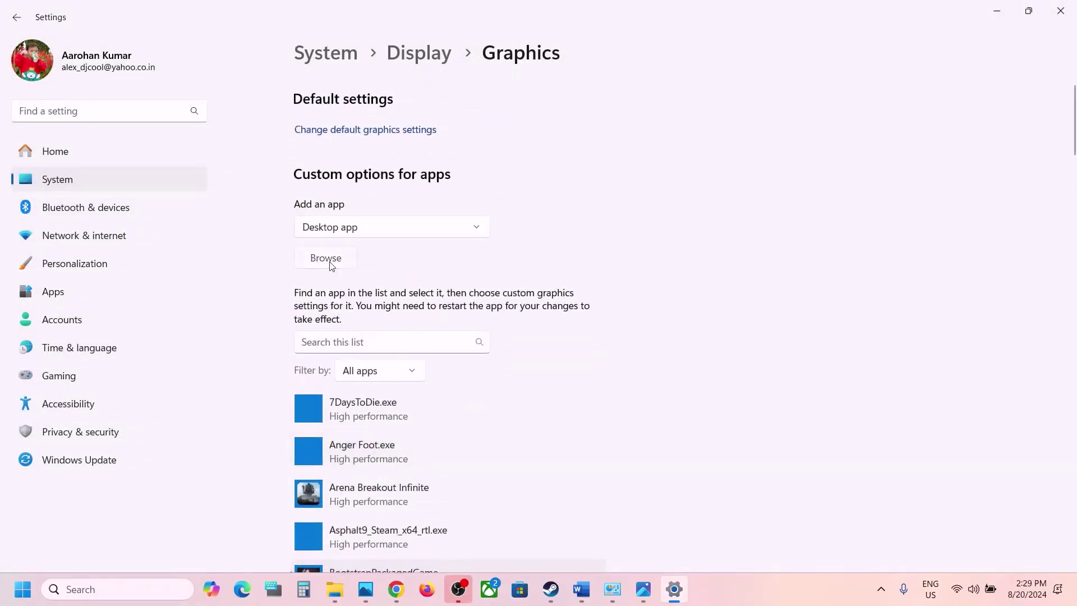
left_click(330, 259)
double_click(197, 111)
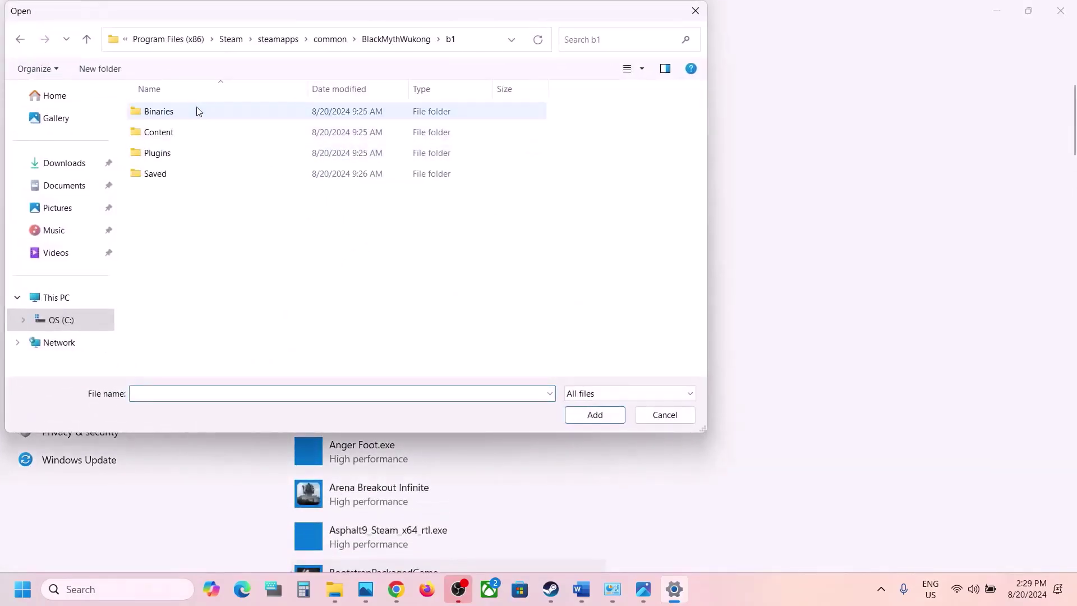
double_click(190, 111)
double_click(190, 111)
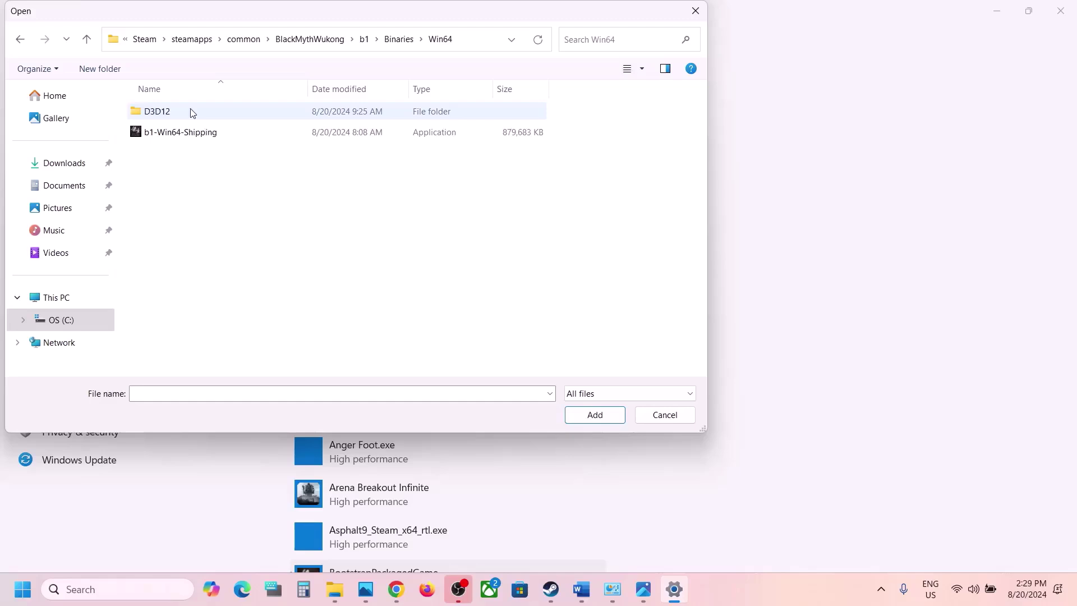
left_click(214, 133)
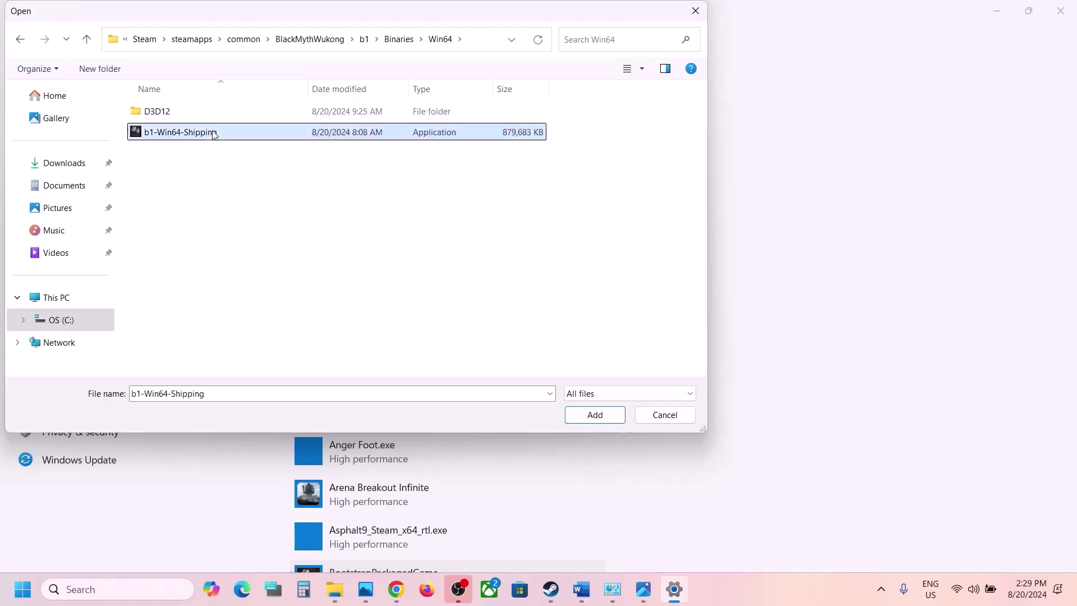
left_click(588, 415)
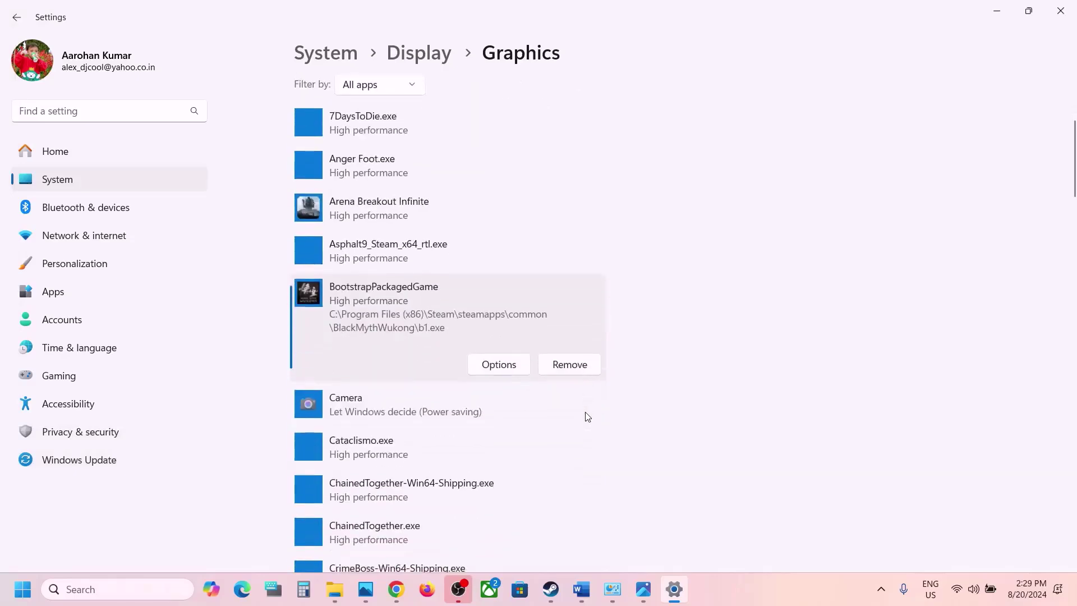
Step: Find the newly added b1 entry in the app list and save its graphics preference as High performance
scroll(588, 416, "down", 6)
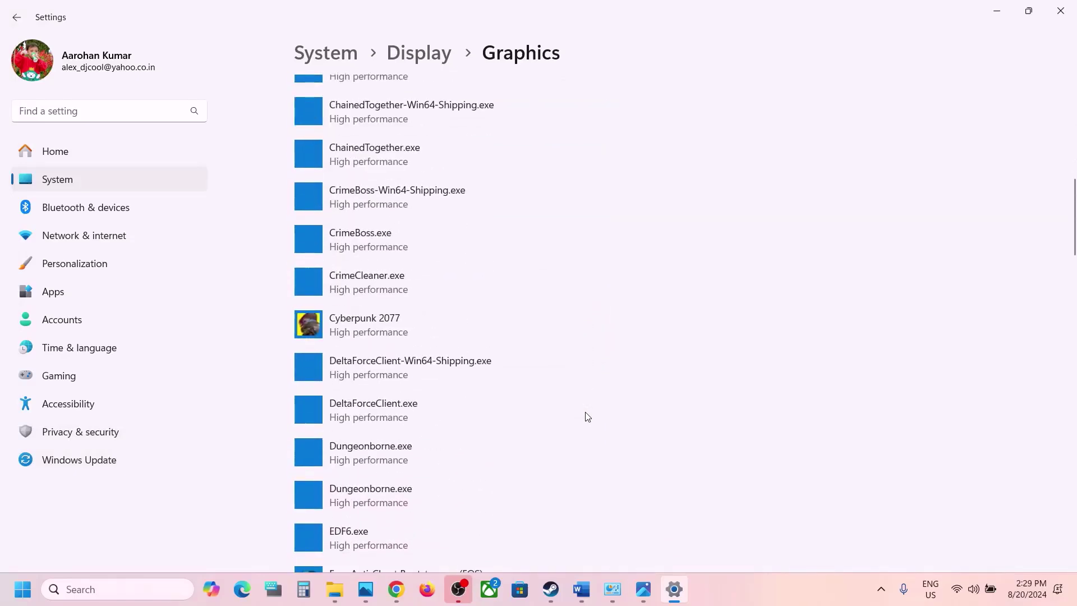
scroll(588, 415, "down", 10)
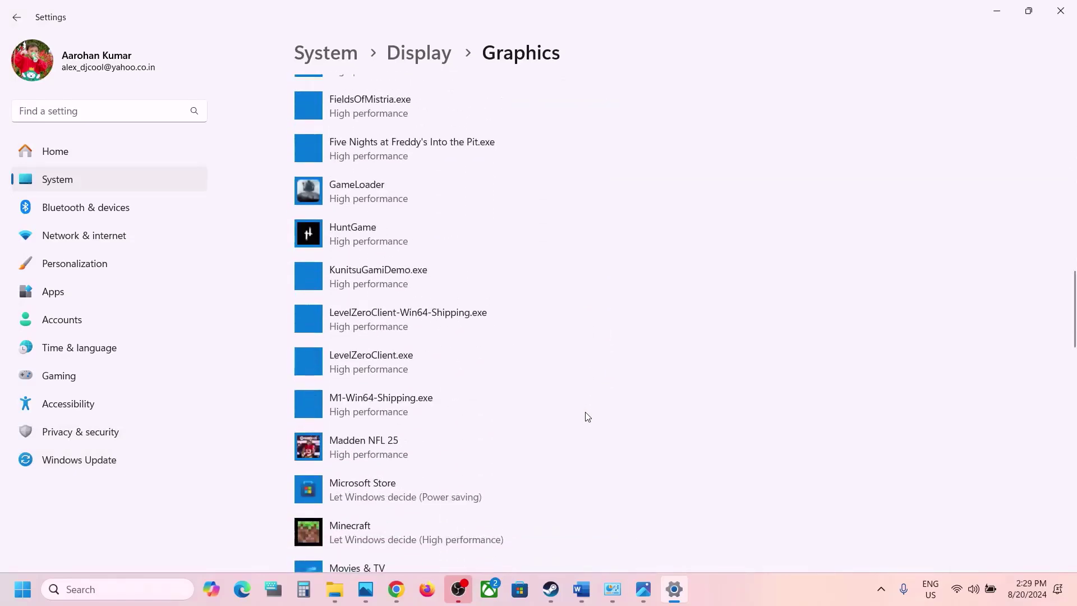
scroll(588, 416, "down", 7)
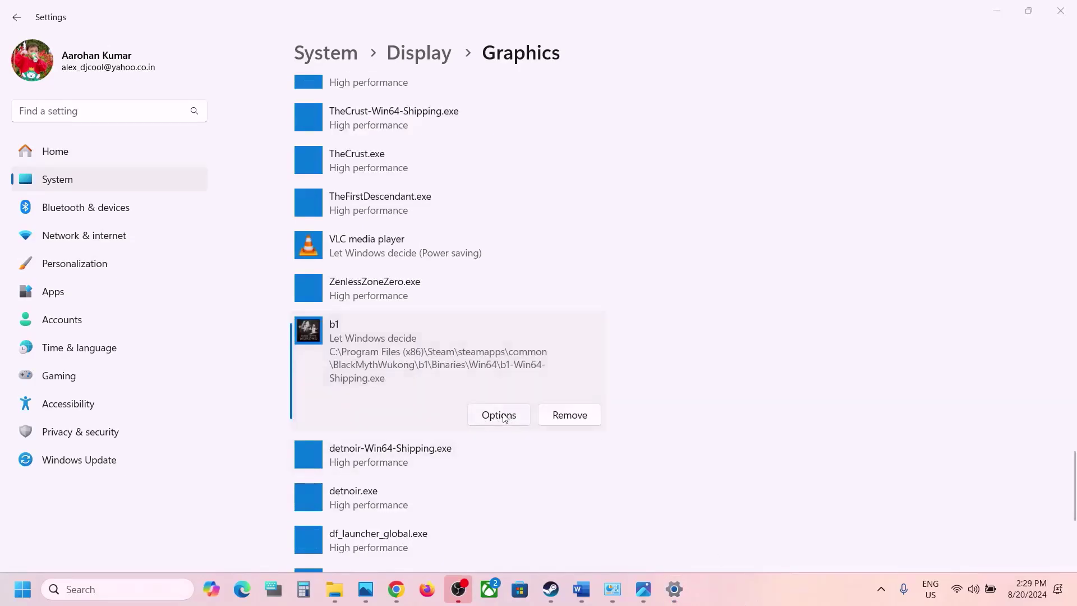
left_click(504, 416)
left_click(474, 286)
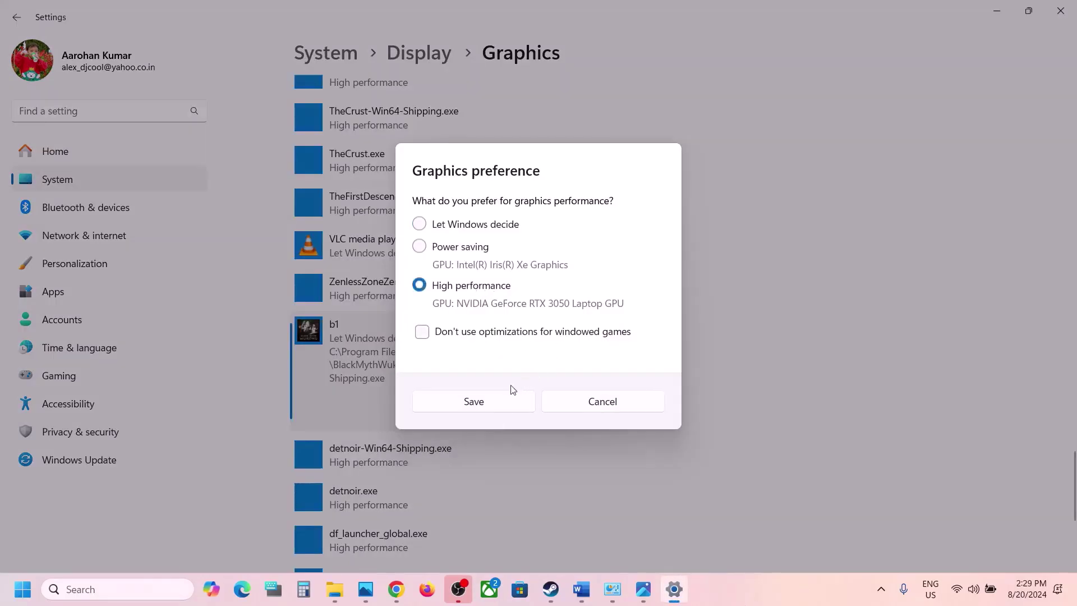
left_click(494, 402)
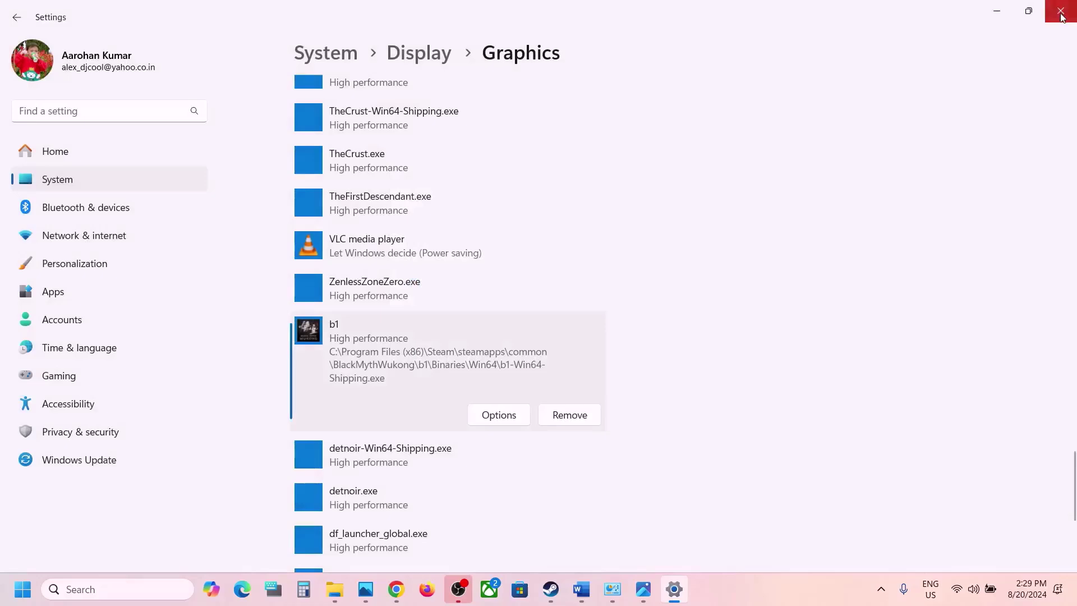
Step: Close Settings, return to the Word document and copy the NVIDIA GeForce drivers link under Step 12 on rolling back graphics drivers
left_click(1061, 12)
left_click(581, 589)
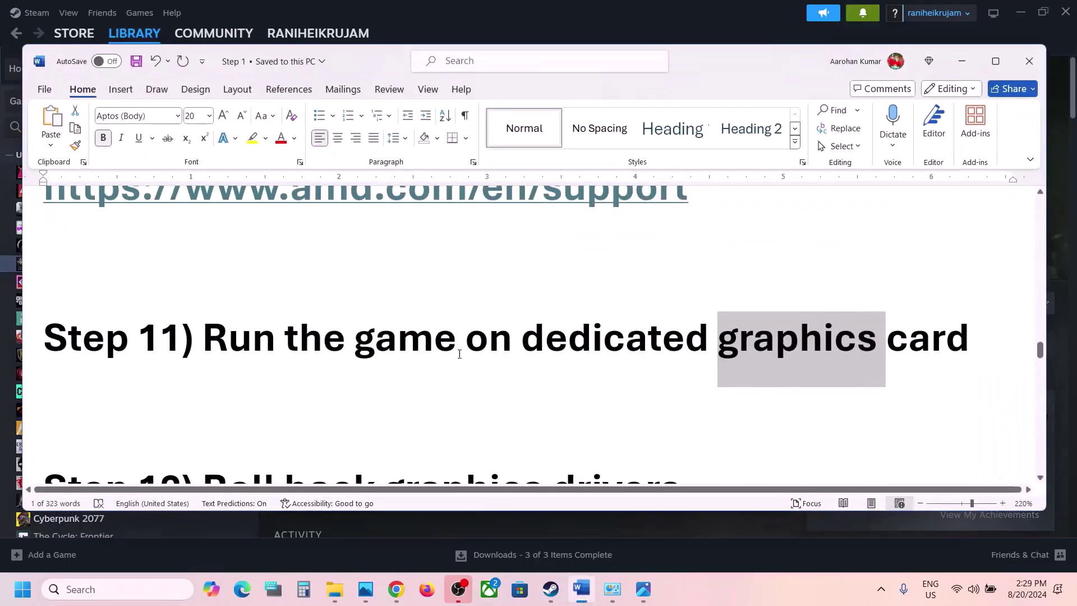
scroll(459, 354, "down", 3)
scroll(459, 354, "down", 2)
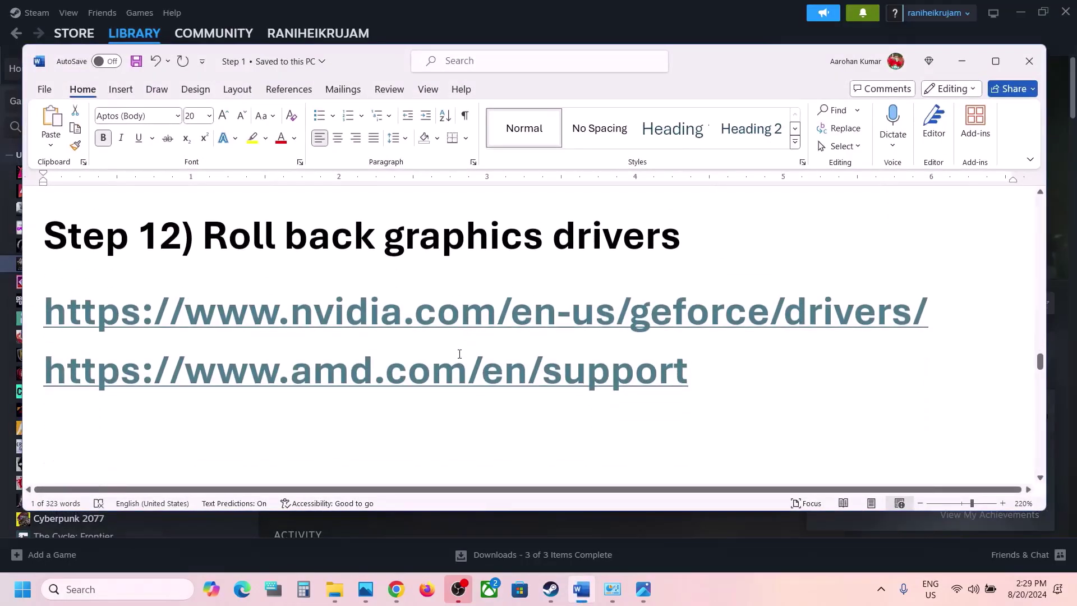
left_click_drag(212, 236, 665, 271)
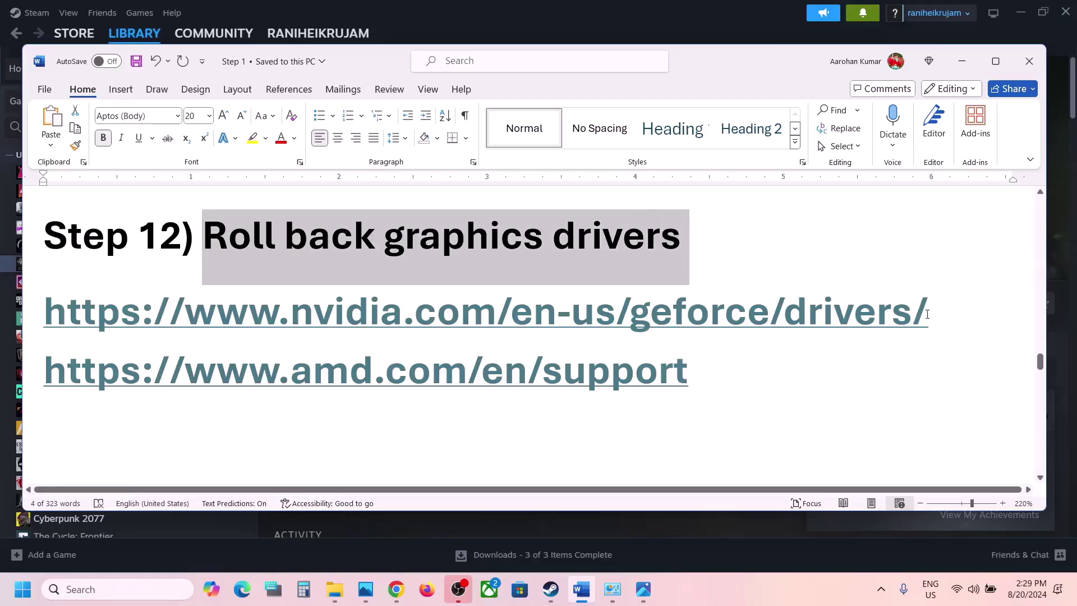
left_click_drag(927, 314, 11, 319)
key("ctrl+c")
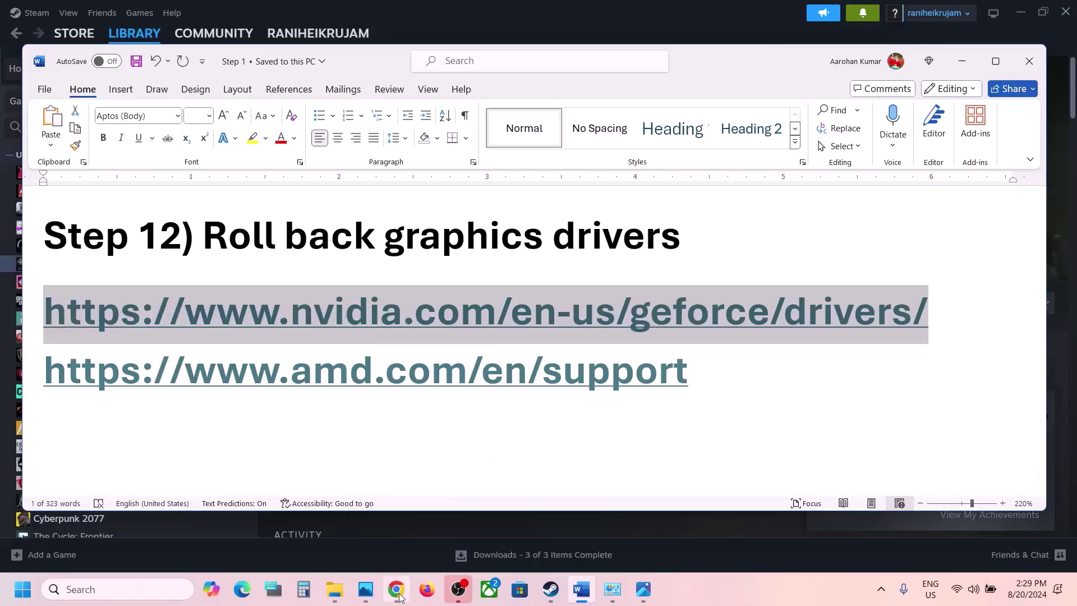
Step: Switch to Chrome and open the copied NVIDIA GeForce drivers link in the empty tab
left_click(397, 589)
left_click(376, 15)
key("ctrl+v")
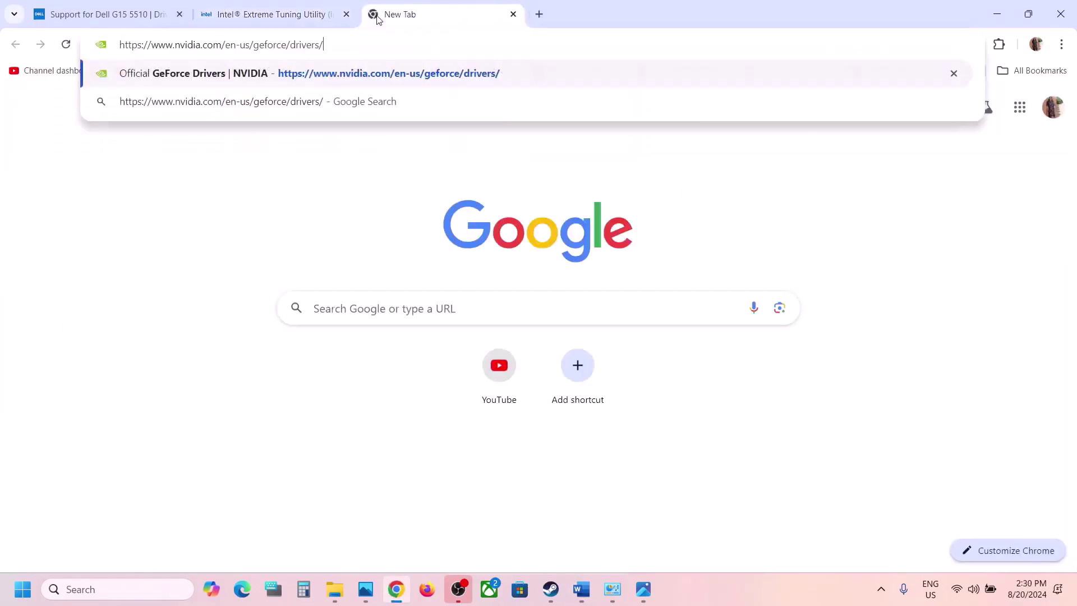
key("Return")
Step: Run the manual driver search for the GeForce RTX 3050 Laptop GPU on Windows 11
scroll(628, 363, "down", 7)
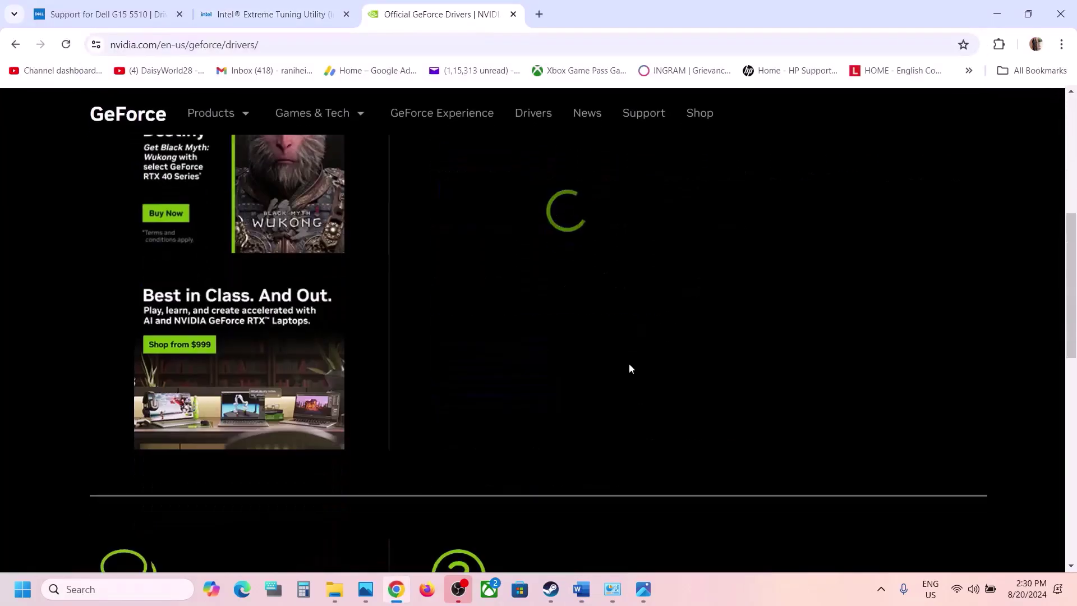
scroll(605, 221, "up", 3)
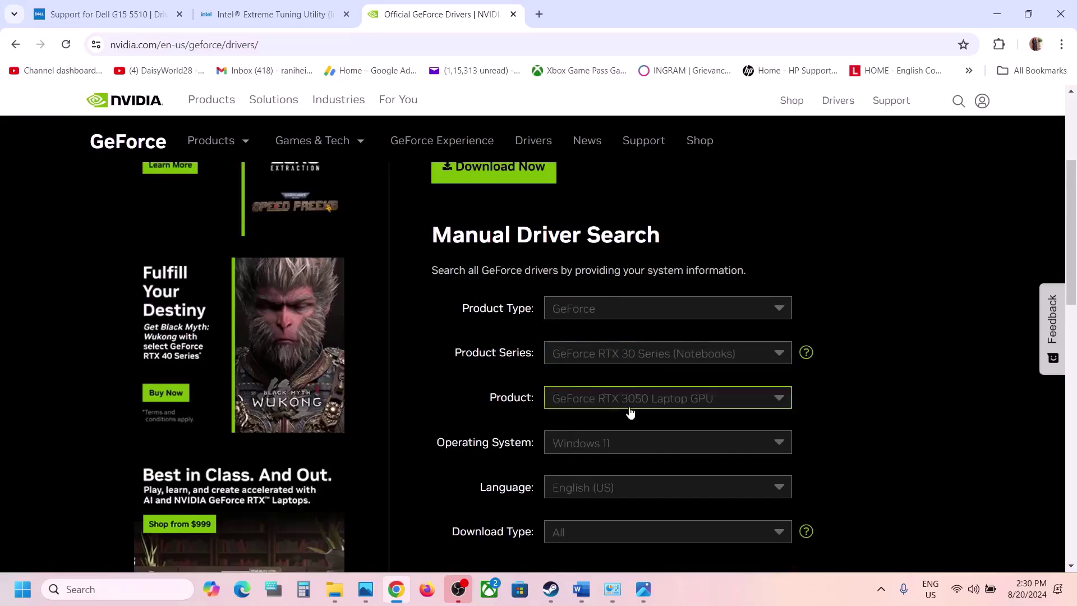
scroll(628, 415, "down", 1)
scroll(617, 397, "down", 2)
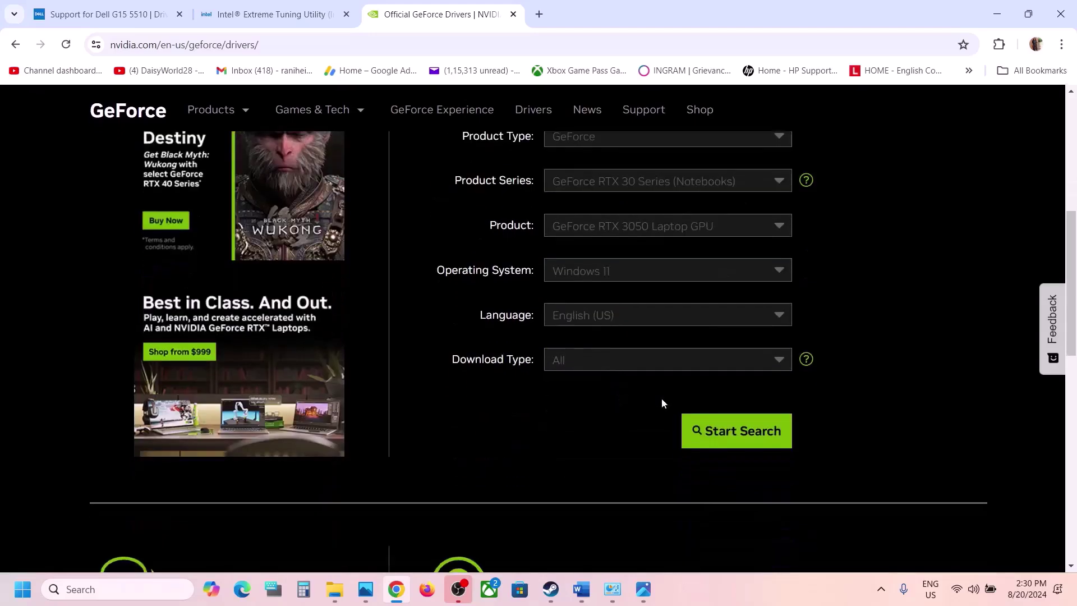
left_click(715, 431)
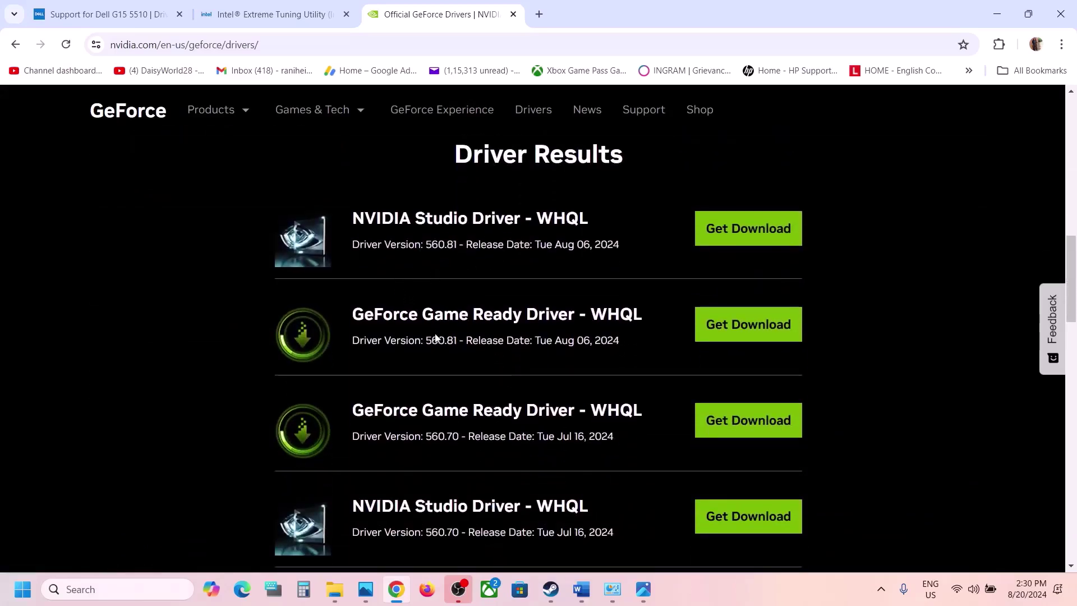
Step: Compare the version numbers of the GeForce Game Ready Drivers in the results, highlighting the newest and the two older ones
left_click_drag(364, 318, 488, 314)
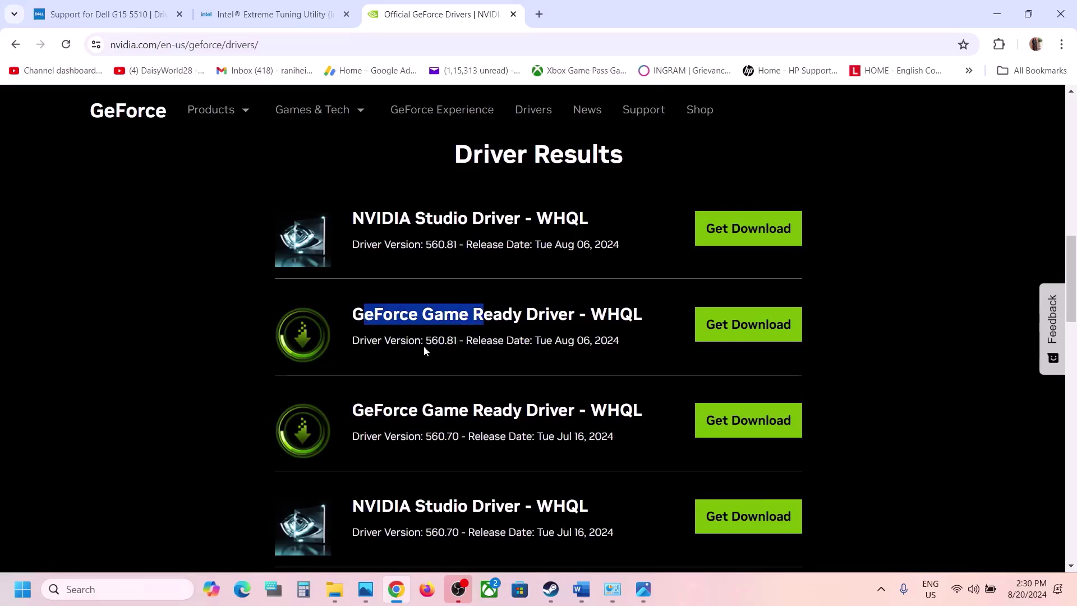
left_click_drag(424, 340, 457, 340)
scroll(458, 339, "down", 1)
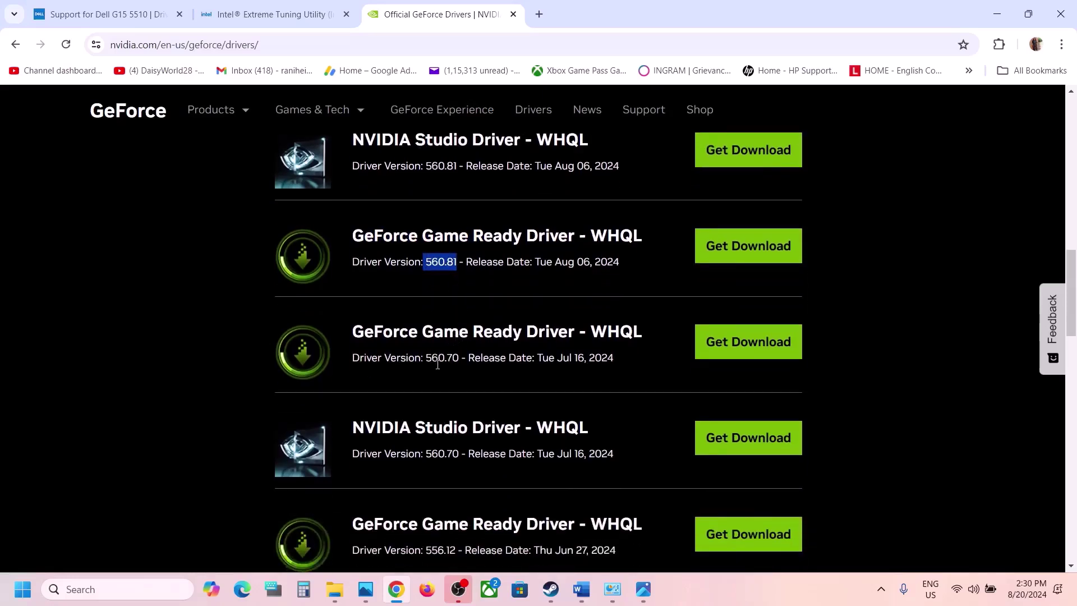
scroll(437, 365, "down", 1)
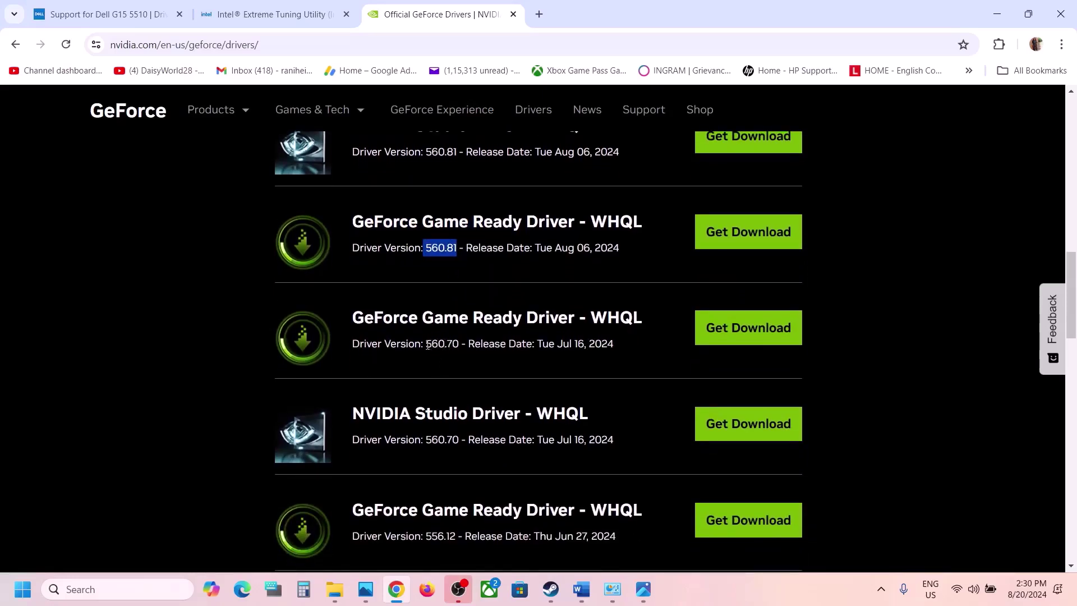
left_click_drag(428, 345, 459, 341)
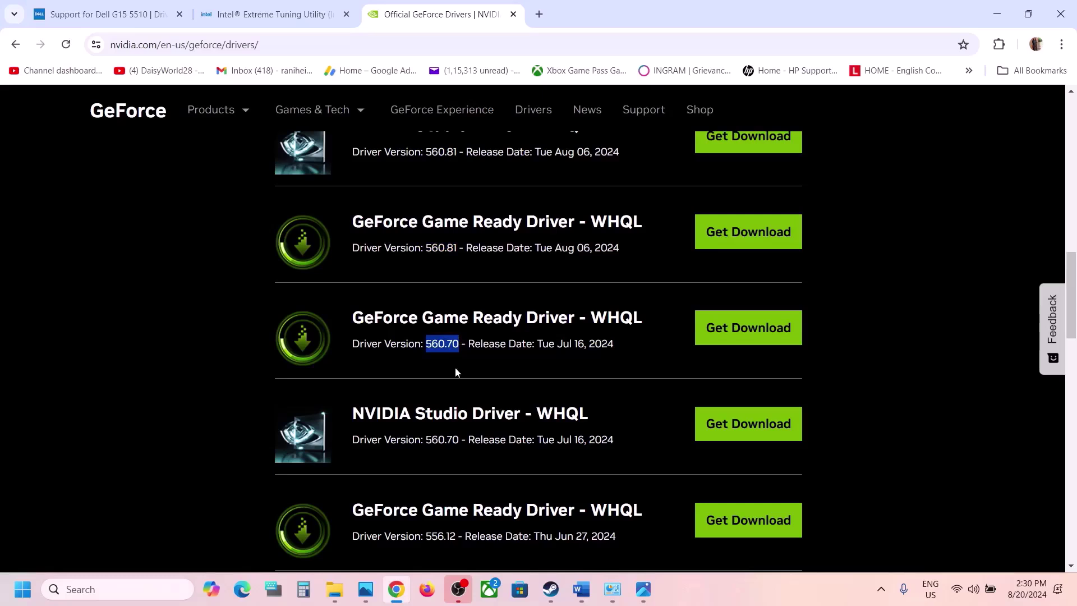
scroll(455, 367, "down", 1)
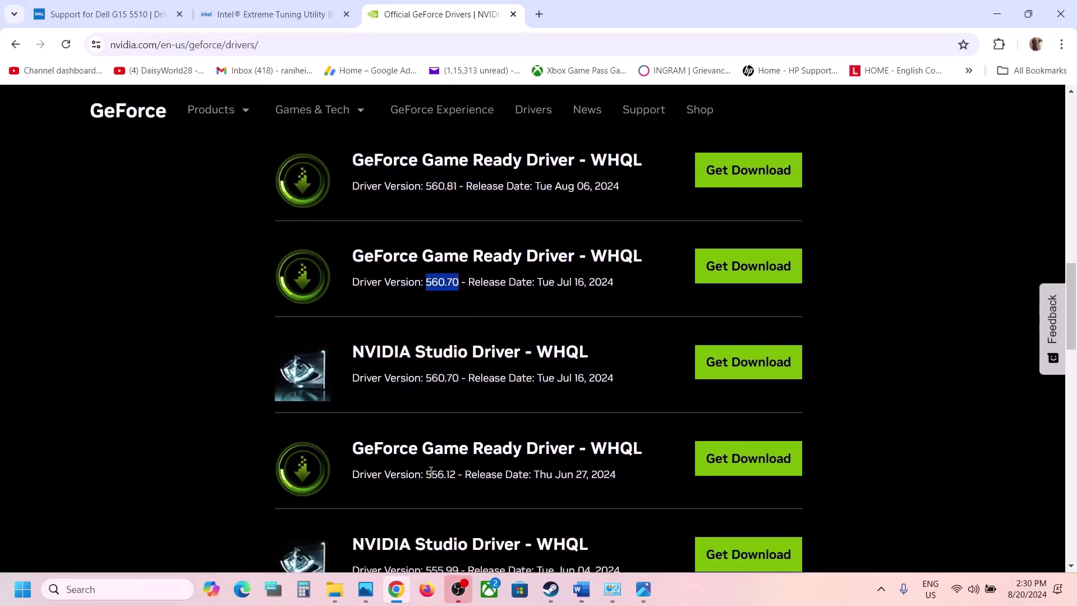
left_click_drag(431, 471, 461, 472)
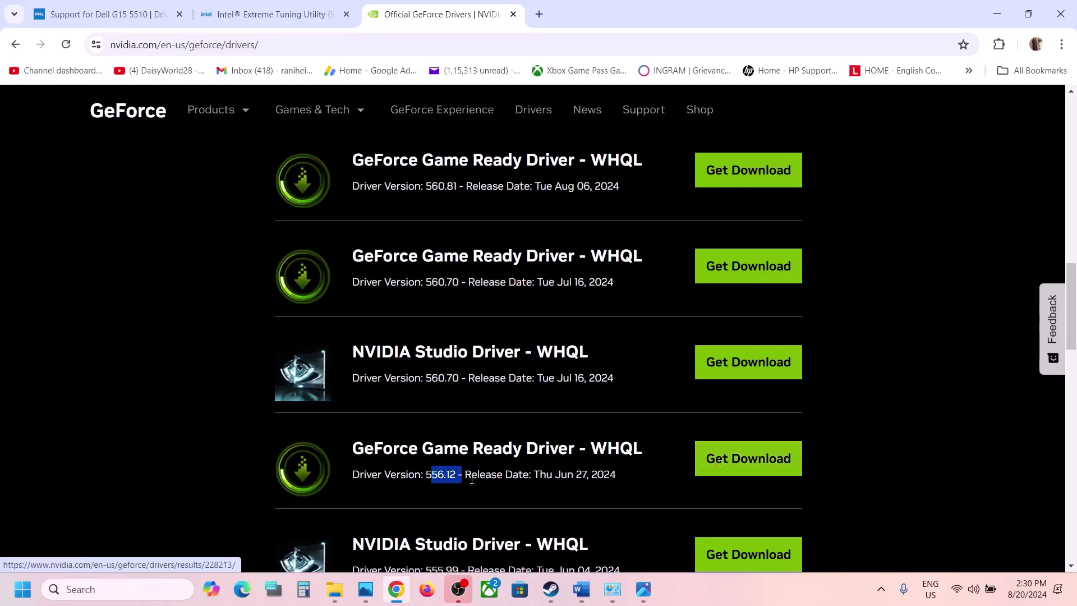
left_click(22, 589)
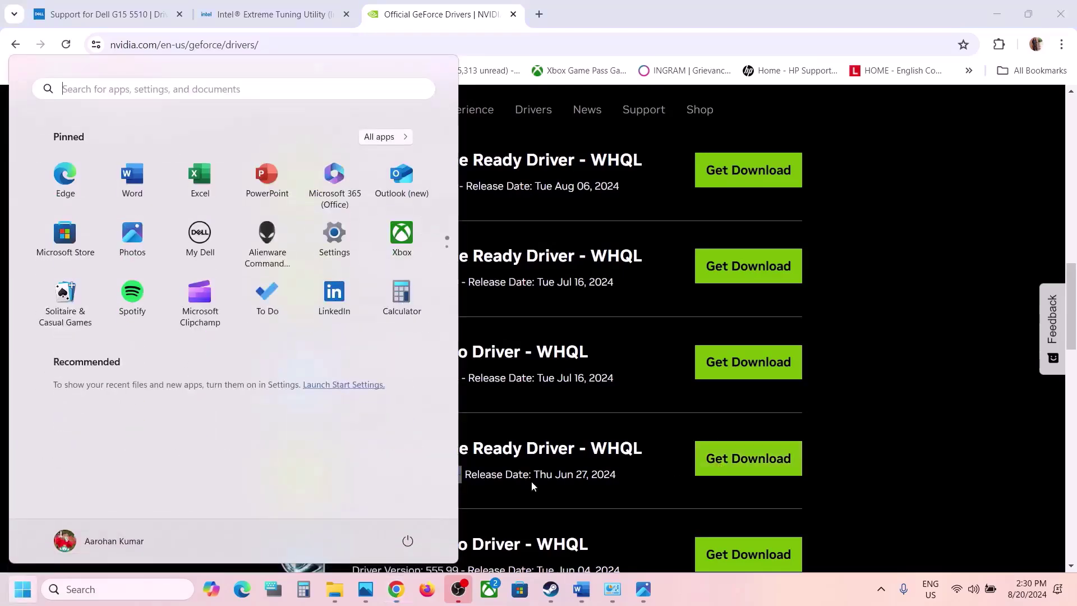
left_click(407, 540)
key("Escape")
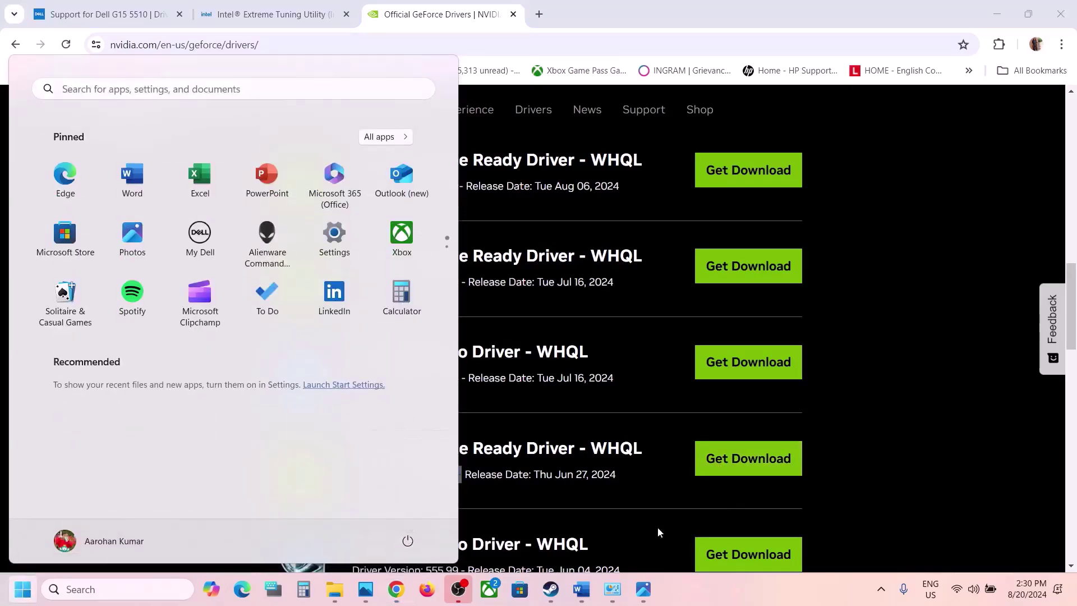
Step: Copy the AMD support link under Step 12 of the Word document and open it in a new Chrome tab
left_click(581, 589)
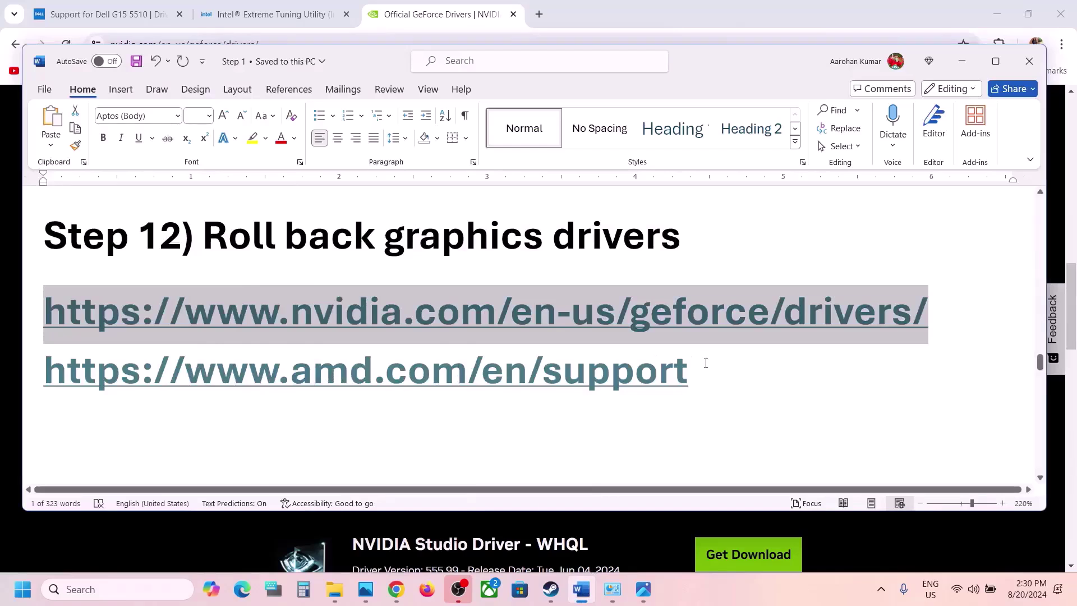
left_click_drag(704, 365, 313, 365)
key("ctrl+c")
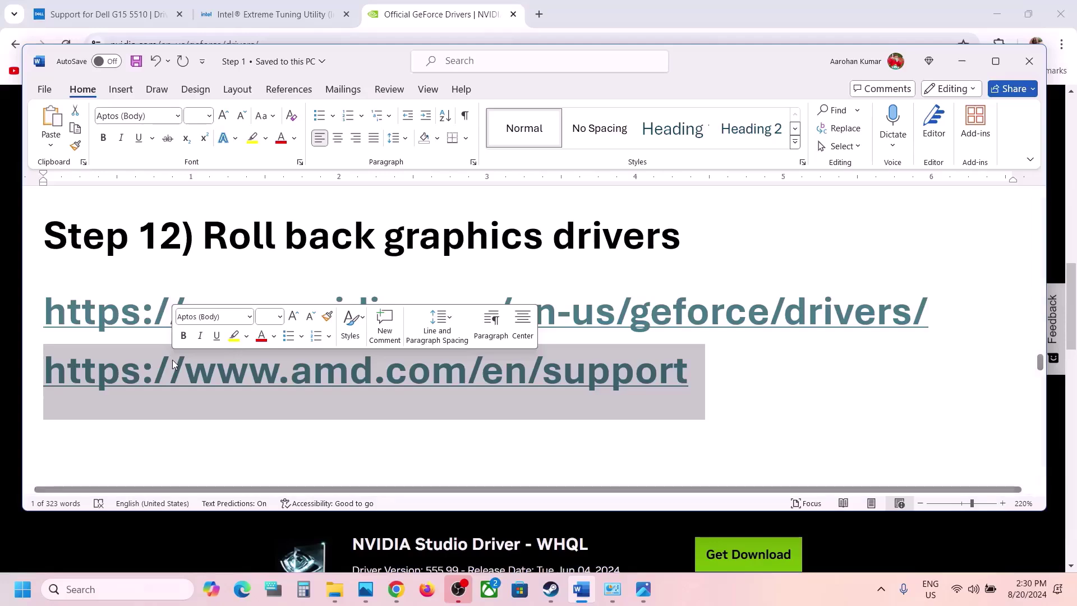
left_click(539, 14)
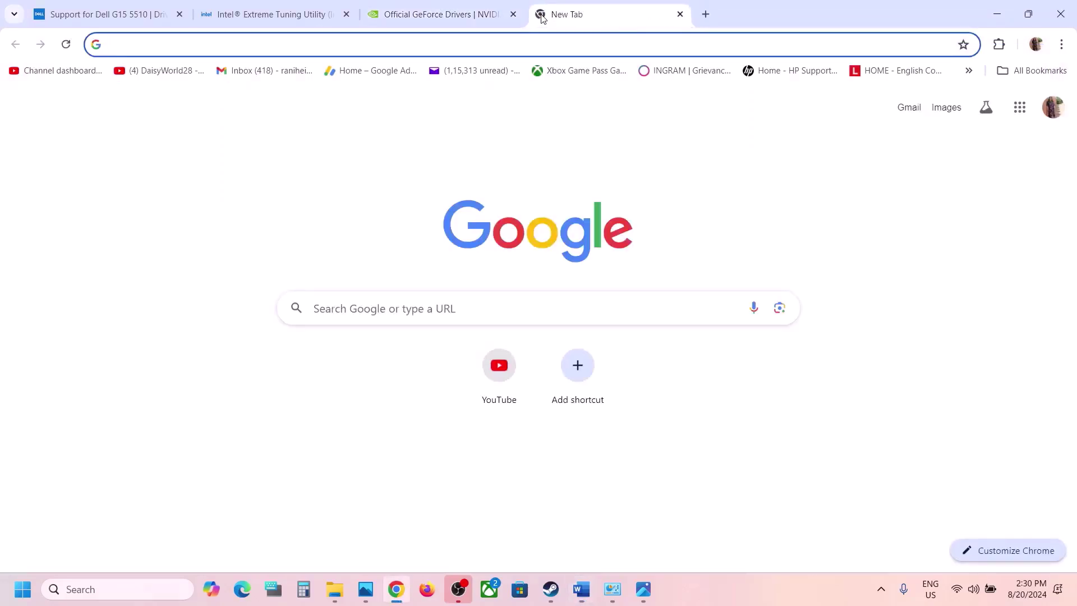
key("ctrl+v")
key("Return")
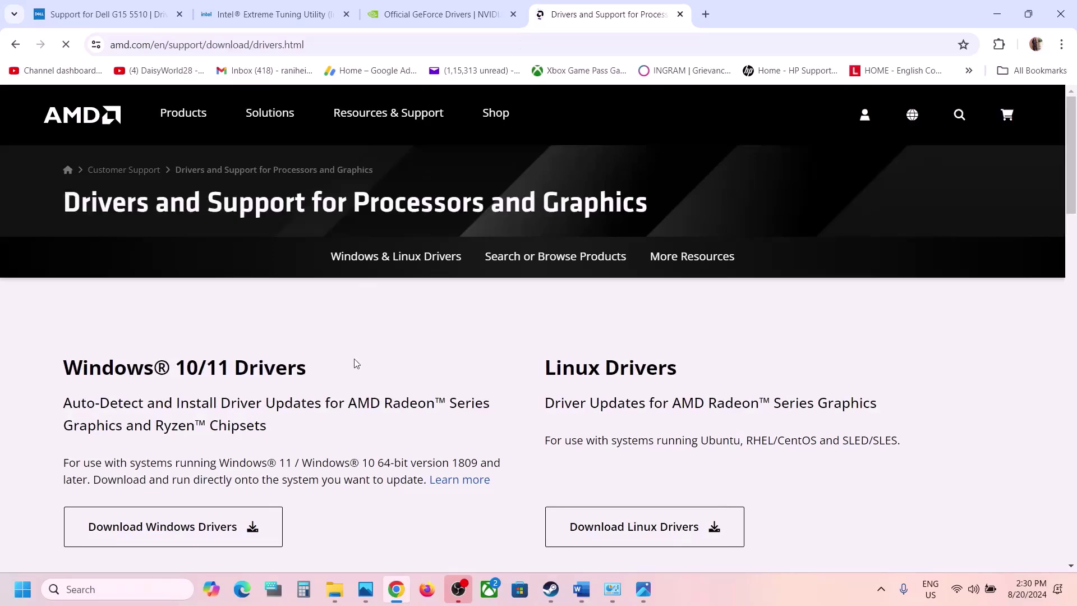
Step: Choose Graphics, Radeon RX, Radeon RX 7000 Series and AMD Radeon RX 7900 XTX as the product for the AMD driver lookup
scroll(354, 364, "down", 8)
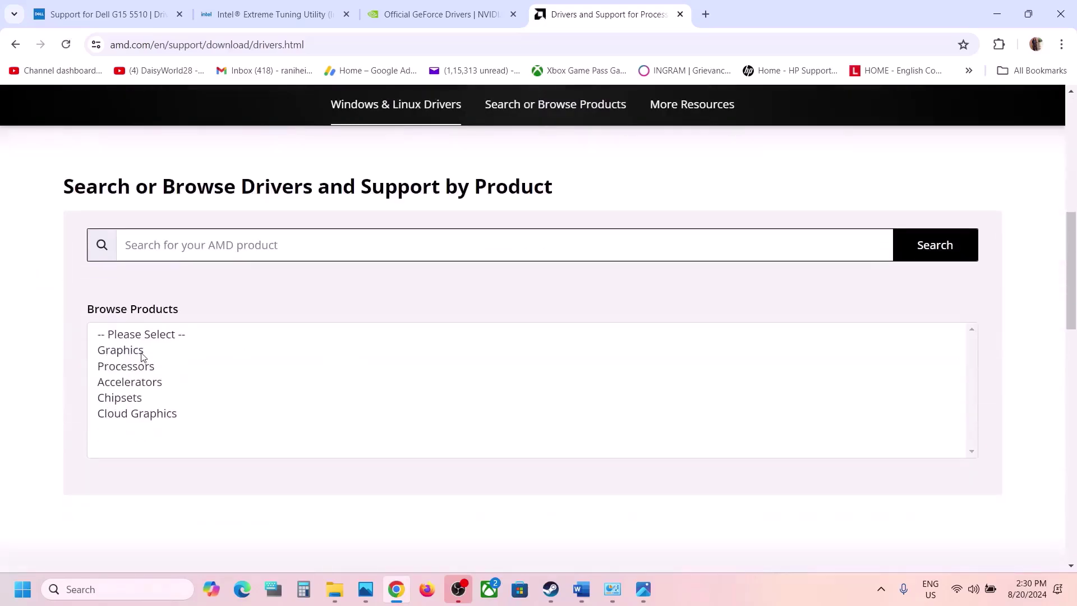
left_click(141, 355)
scroll(149, 315, "down", 3)
left_click(137, 225)
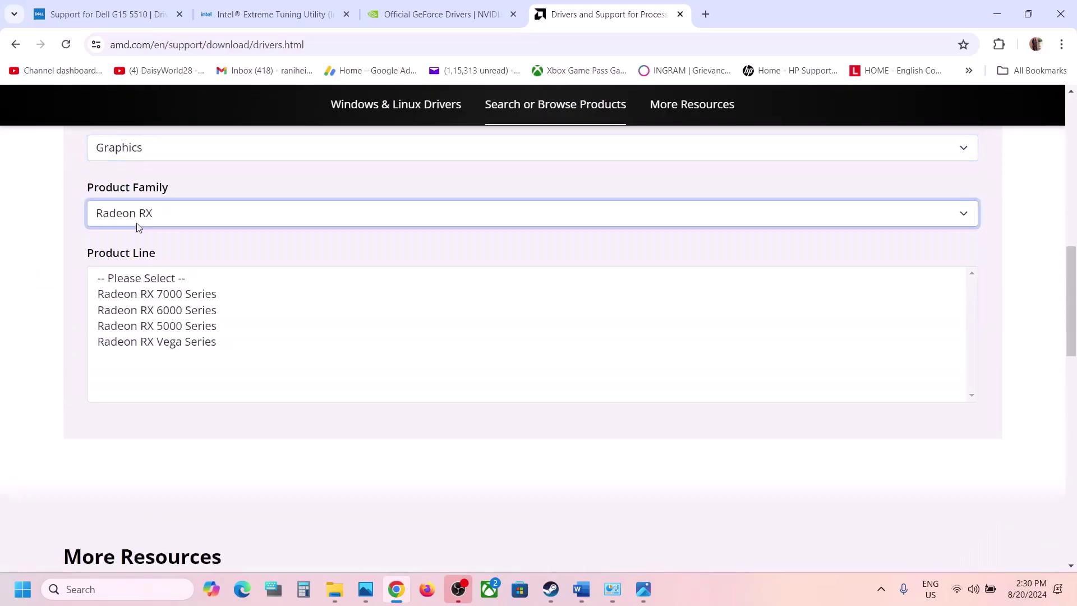
left_click(188, 297)
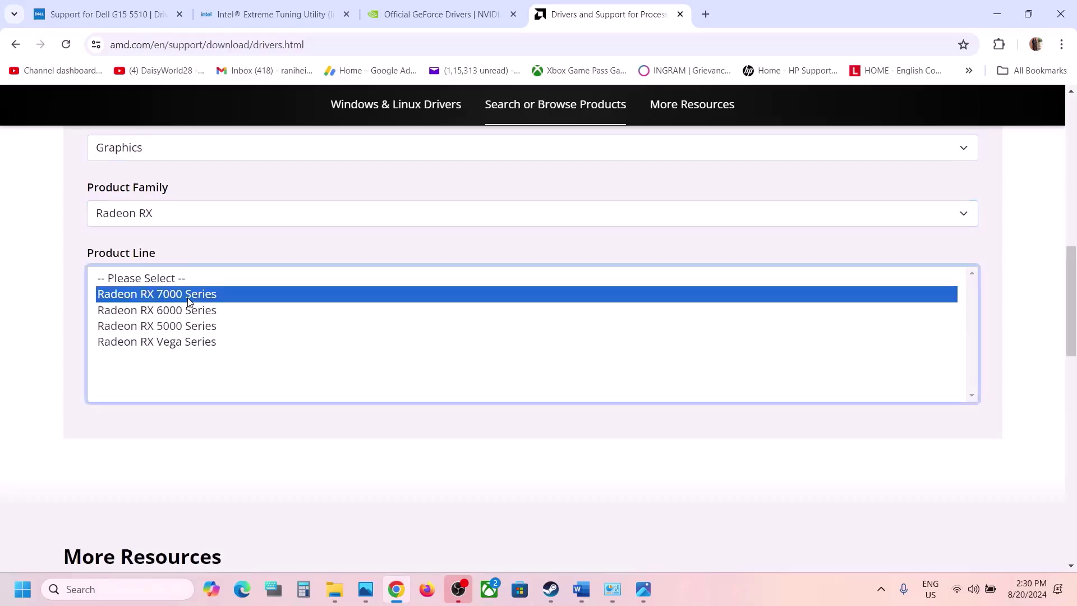
left_click(203, 360)
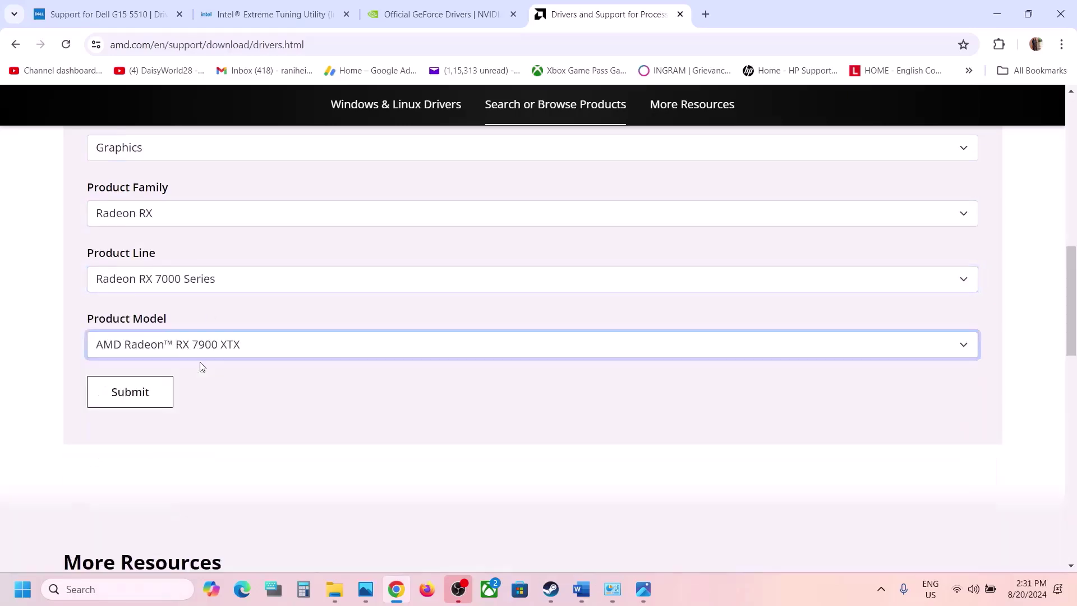
Step: Submit the Radeon RX 7900 XTX lookup and expand the Windows 11 - 64-Bit Edition list of its previous drivers
left_click(146, 398)
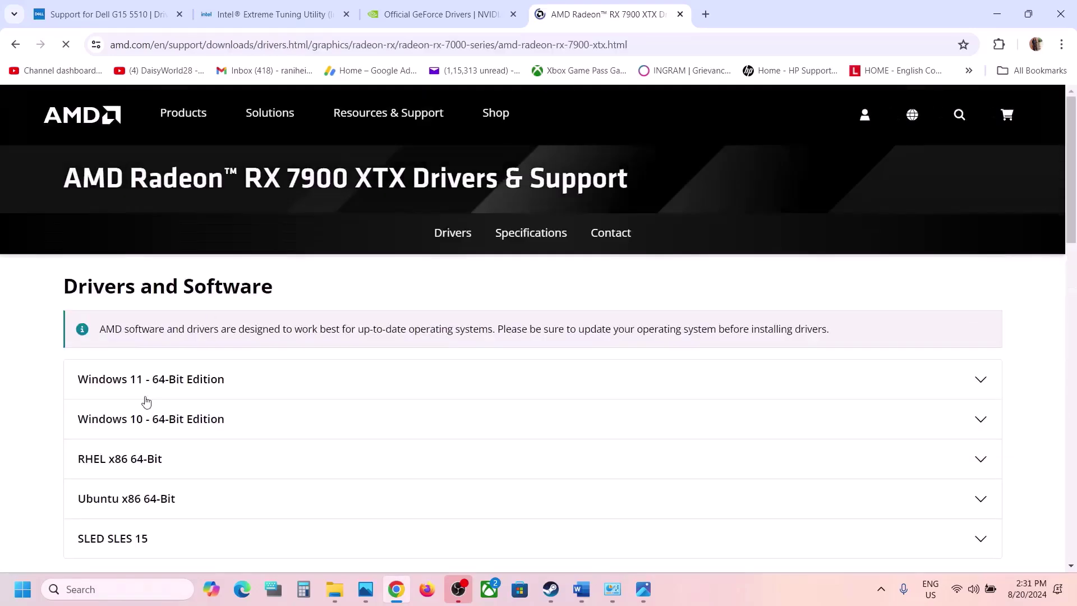
scroll(146, 402, "down", 1)
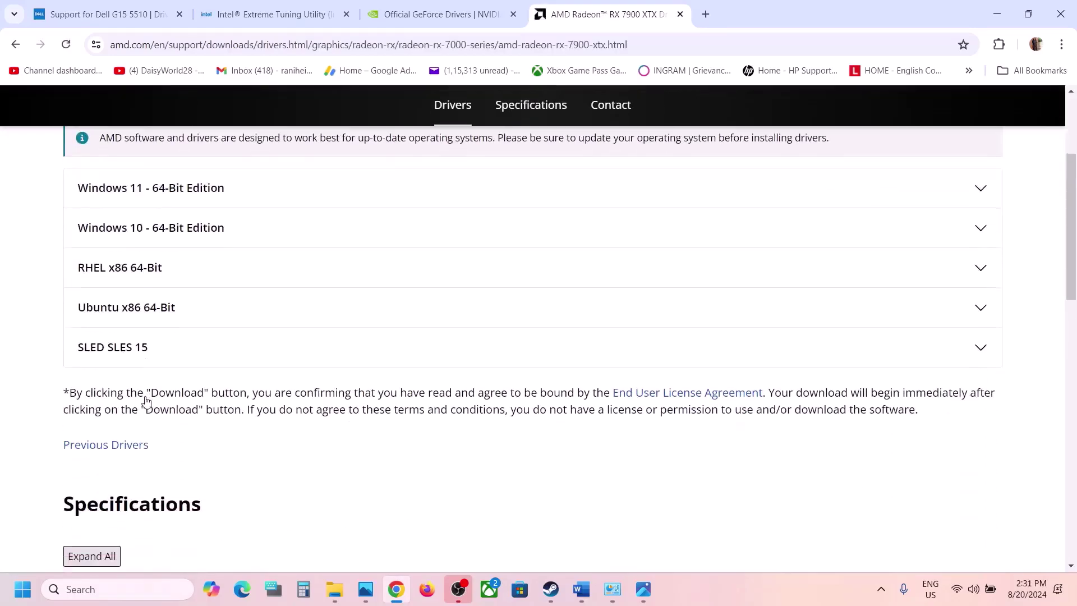
left_click(105, 445)
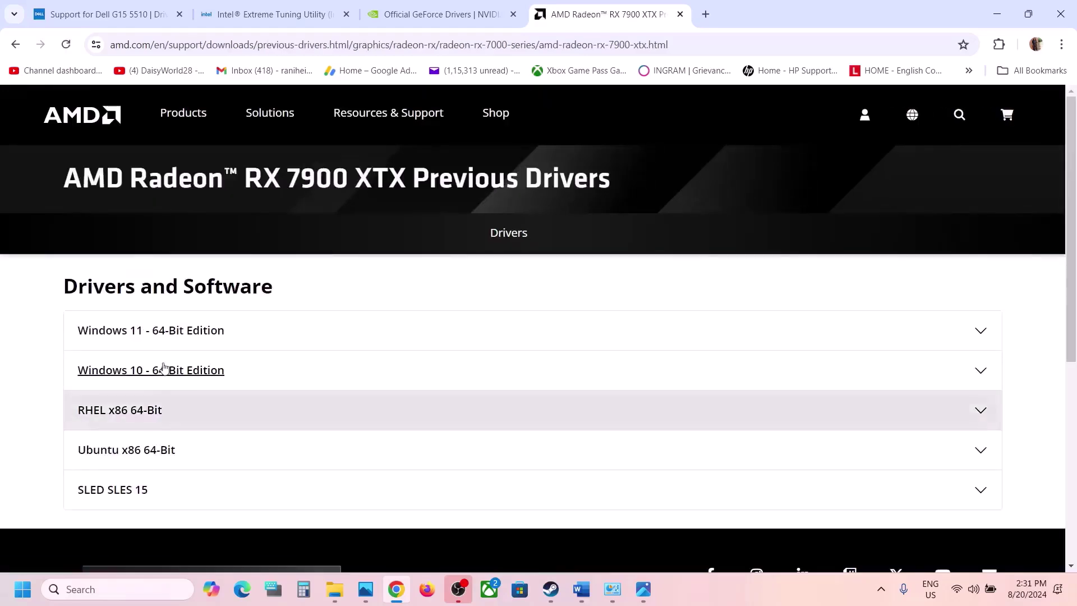
left_click(156, 336)
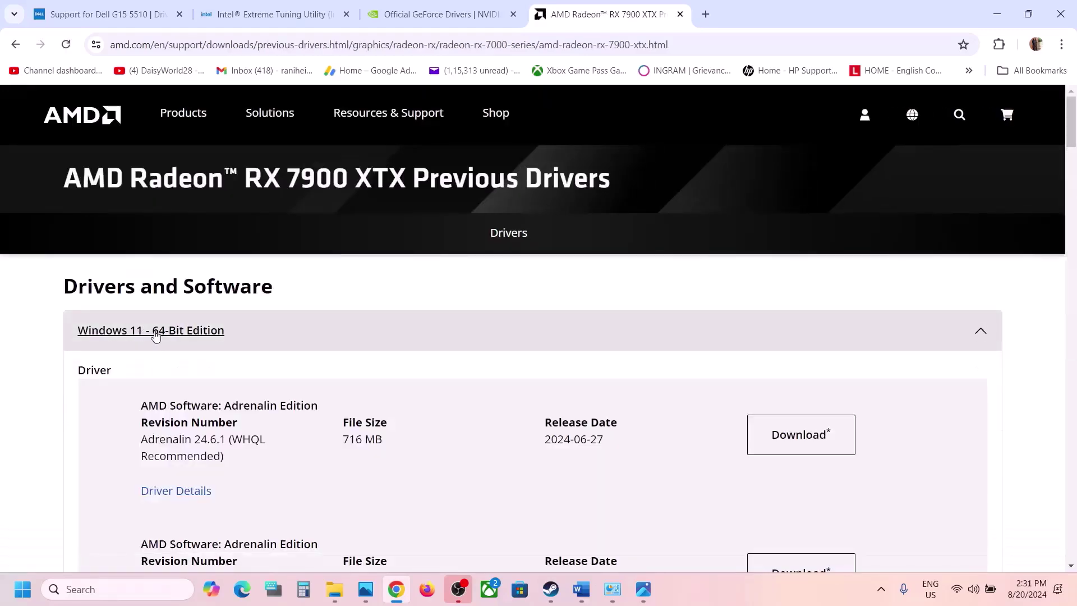
Step: Compare the revision numbers of the previous Adrenalin Edition drivers for Windows 11, highlighting each version in turn
scroll(156, 336, "down", 2)
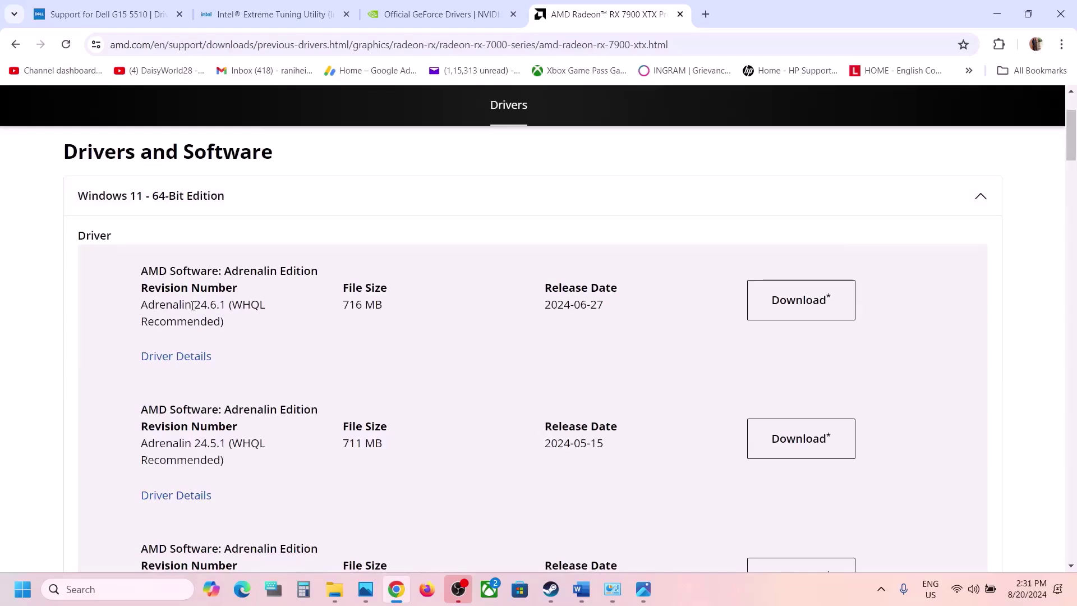
left_click_drag(193, 305, 234, 306)
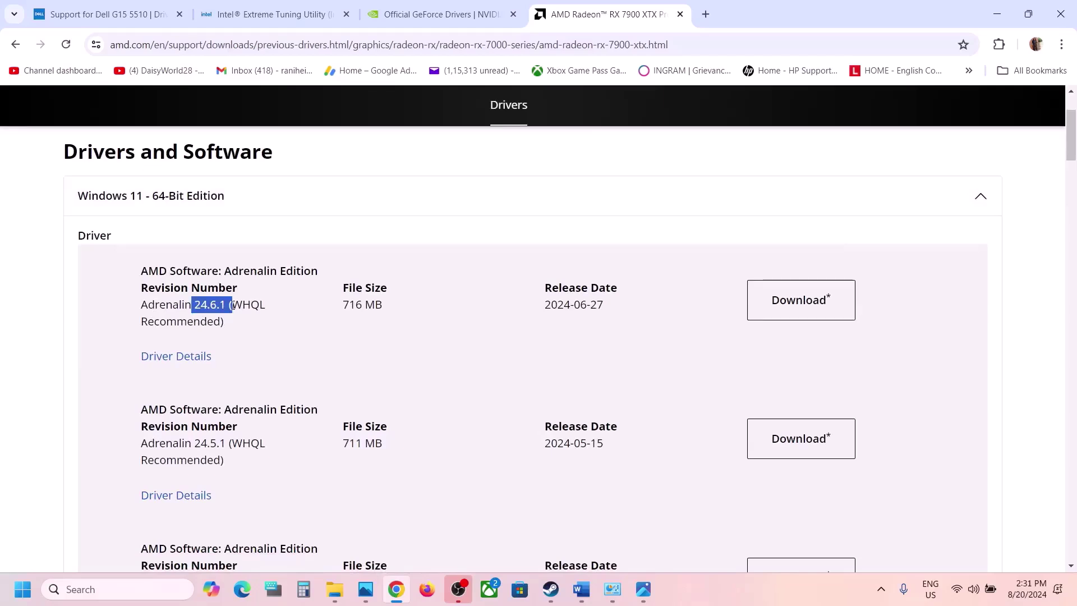
scroll(233, 305, "down", 2)
left_click_drag(196, 352, 227, 350)
scroll(226, 349, "down", 2)
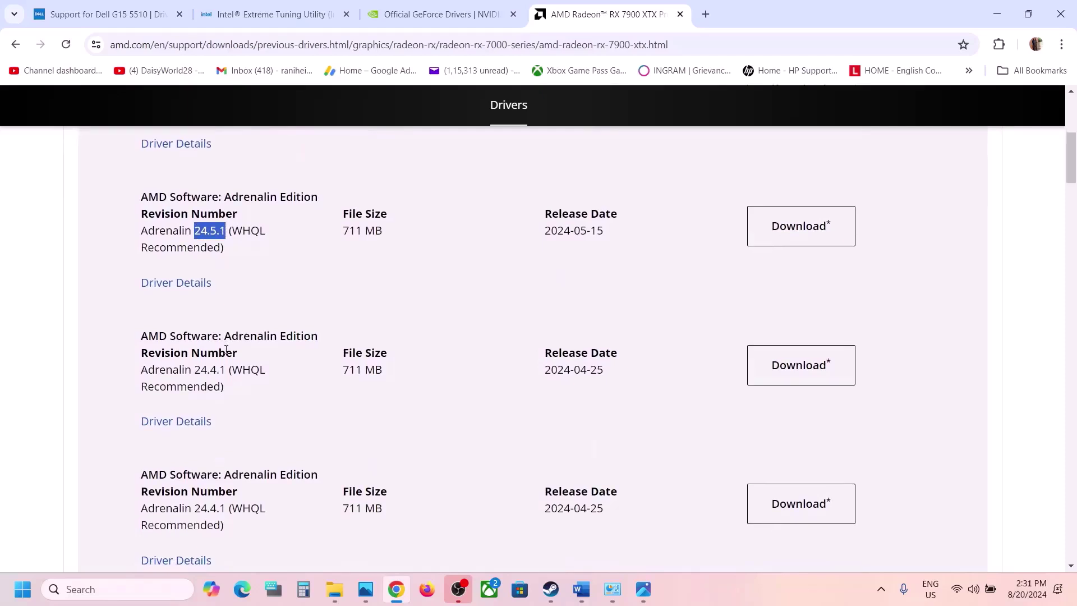
left_click_drag(195, 371, 230, 370)
left_click_drag(193, 511, 227, 510)
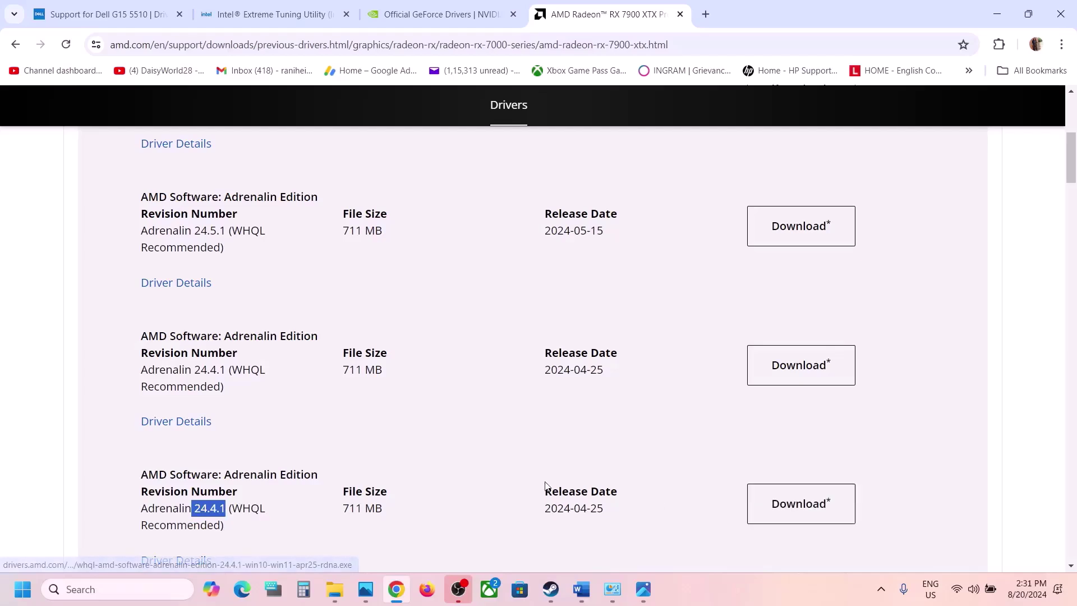
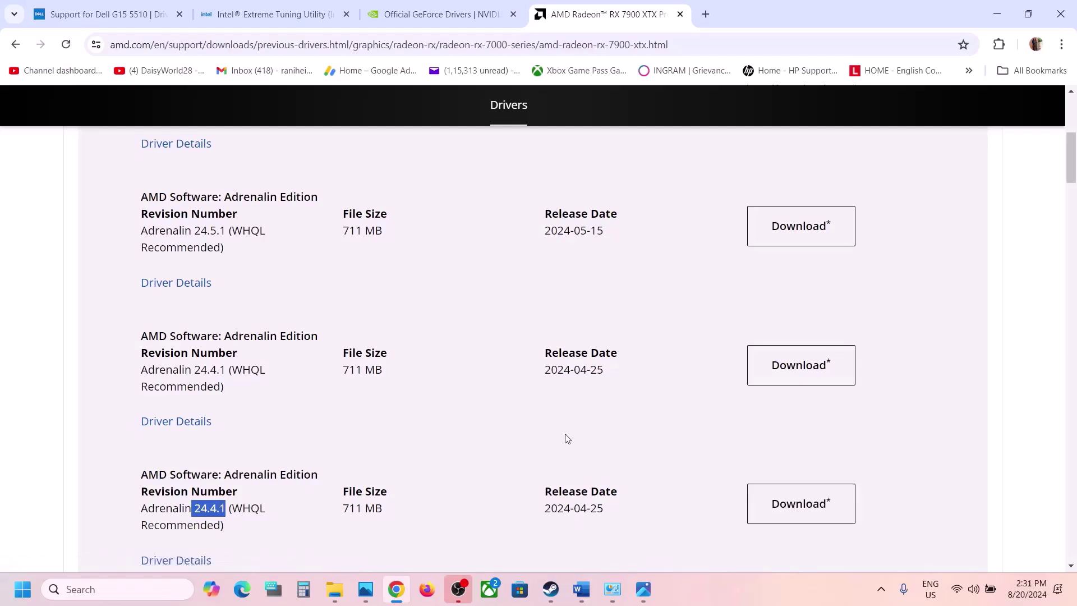
Step: Switch to the Word document and read the start of Step 13, highlighting the advice on unplugging external devices and USB adapters
left_click(551, 589)
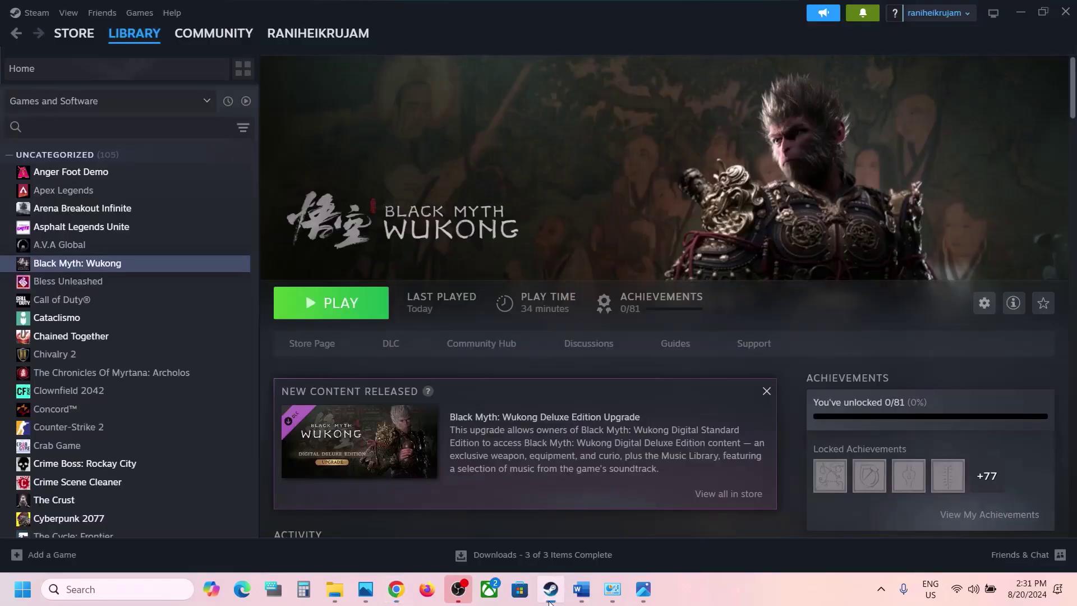
left_click(581, 589)
scroll(546, 449, "down", 5)
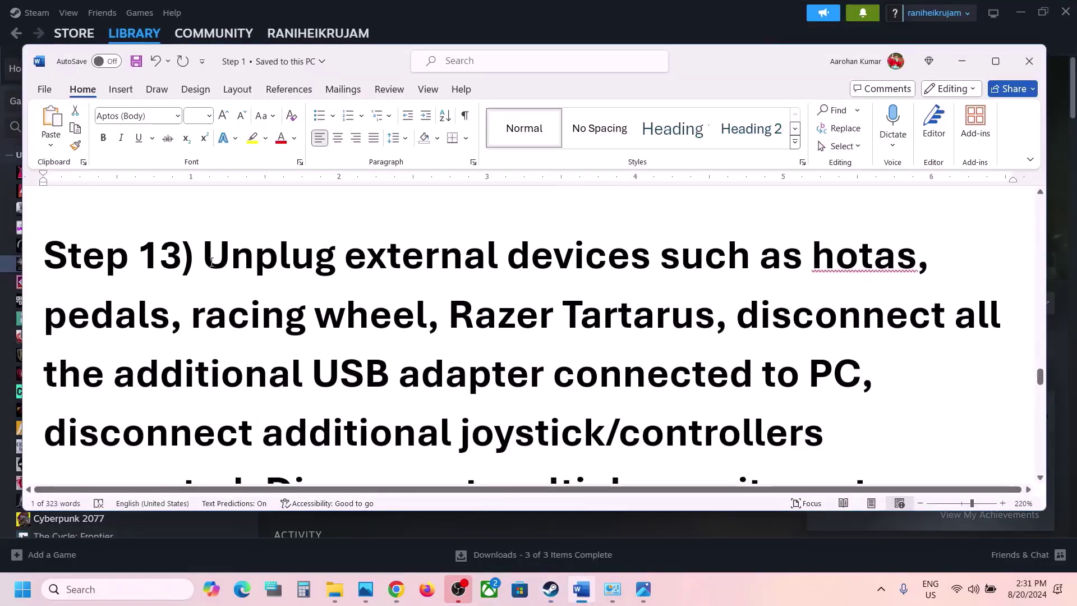
left_click_drag(211, 261, 414, 305)
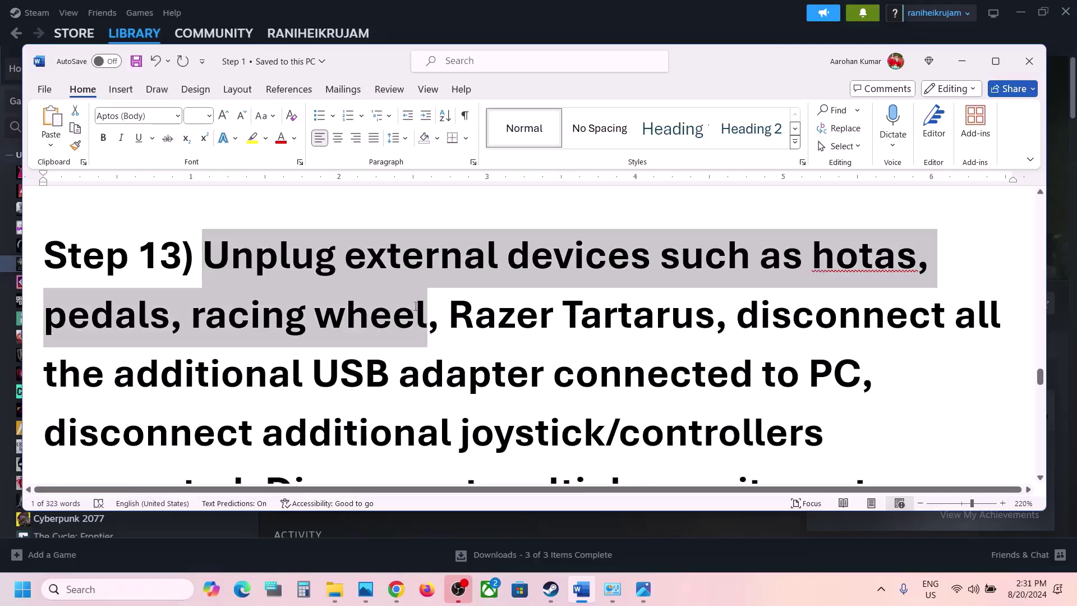
left_click_drag(415, 306, 360, 321)
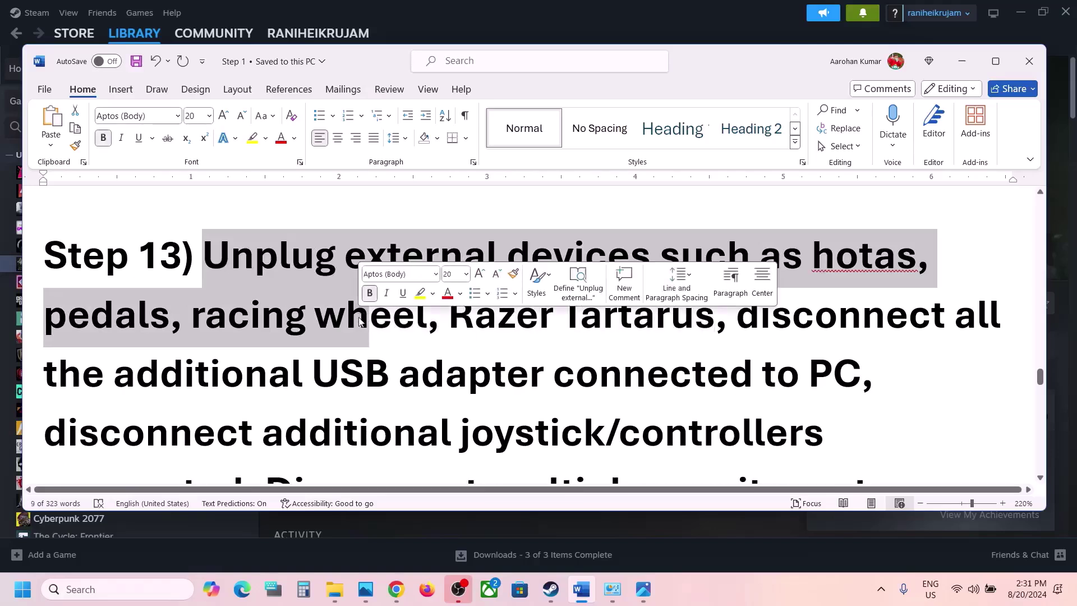
scroll(359, 320, "down", 1)
left_click_drag(736, 303, 734, 369)
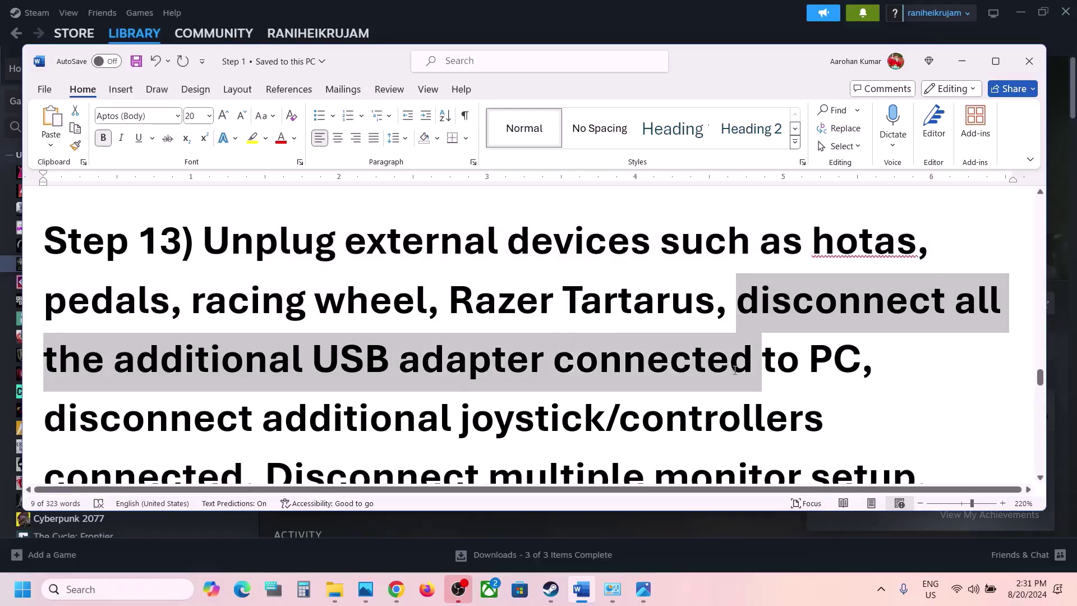
Step: Read Step 13's advice on additional joysticks or controllers and highlight the part on disconnecting a multiple monitor setup
scroll(735, 370, "down", 3)
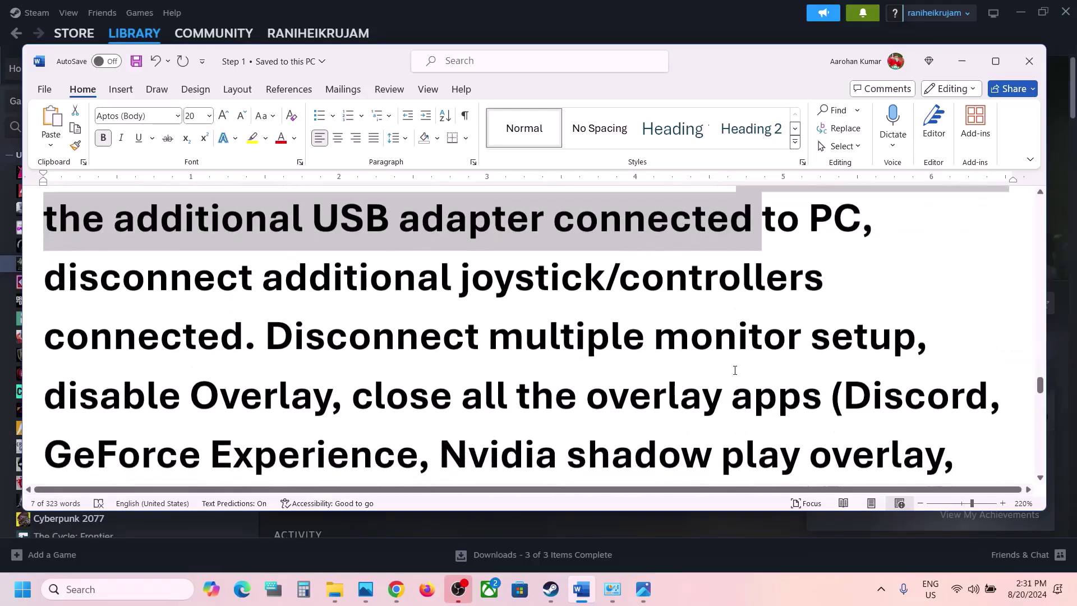
left_click_drag(135, 283, 248, 330)
left_click(248, 331)
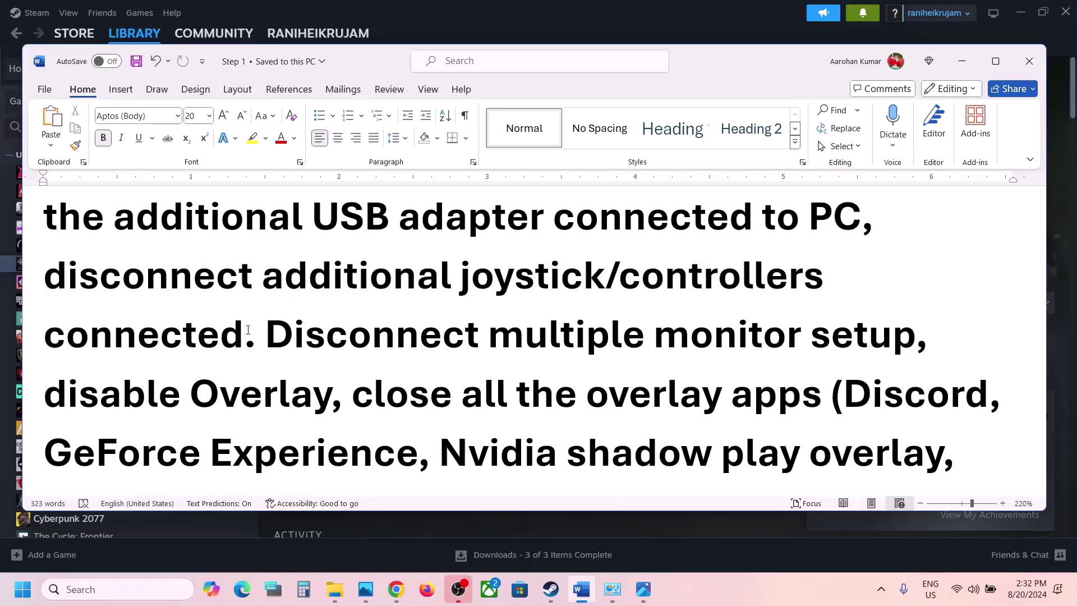
left_click_drag(277, 329, 931, 331)
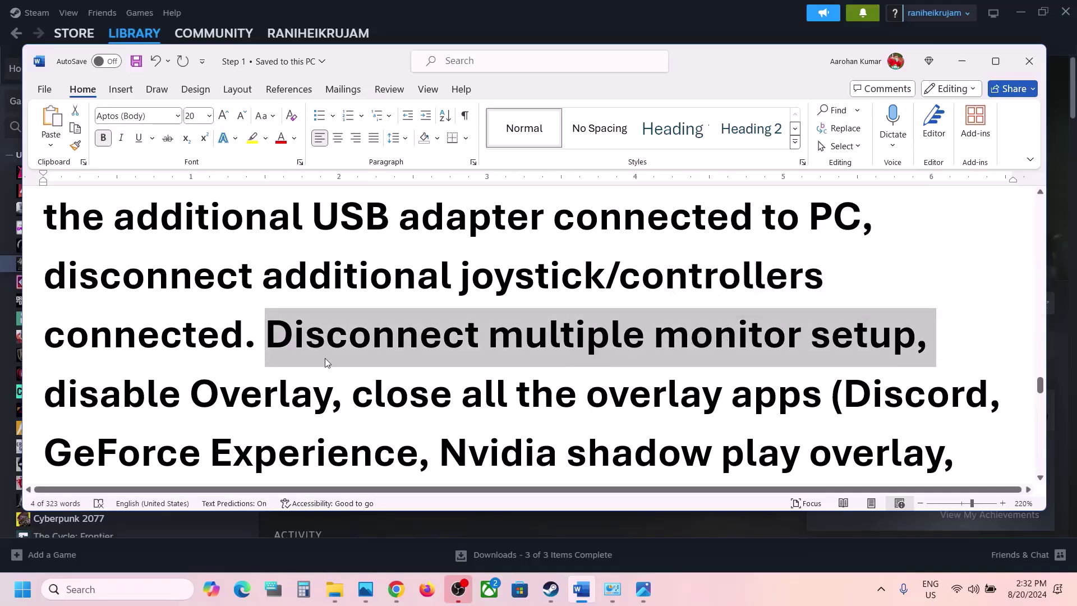
scroll(326, 358, "down", 1)
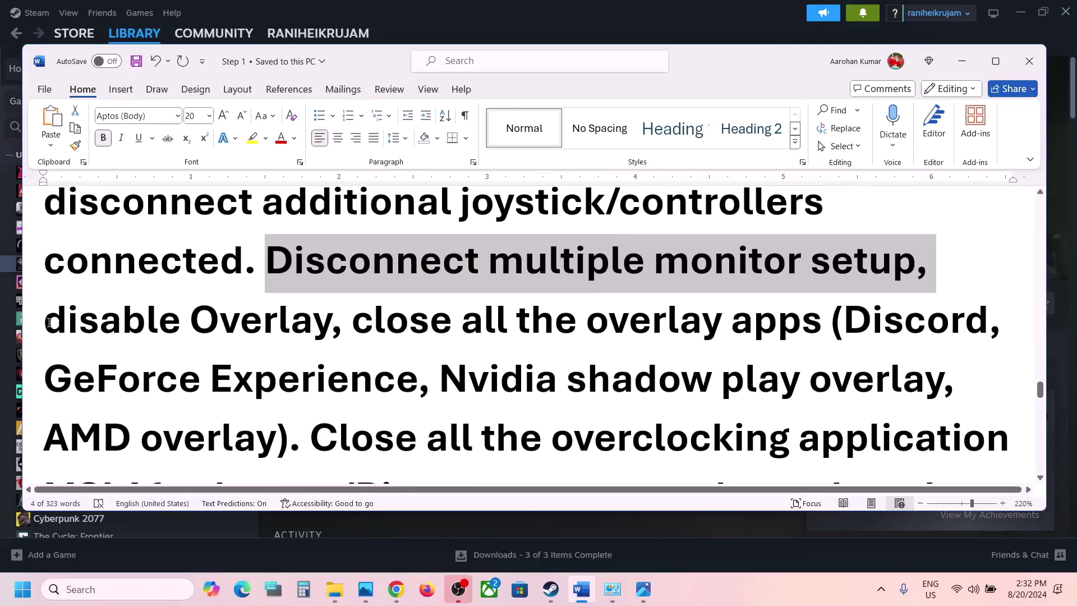
Step: Highlight the instruction to disable the overlay, and check the Steam Overlay setting in Black Myth: Wukong's properties in Steam
left_click_drag(49, 322, 331, 325)
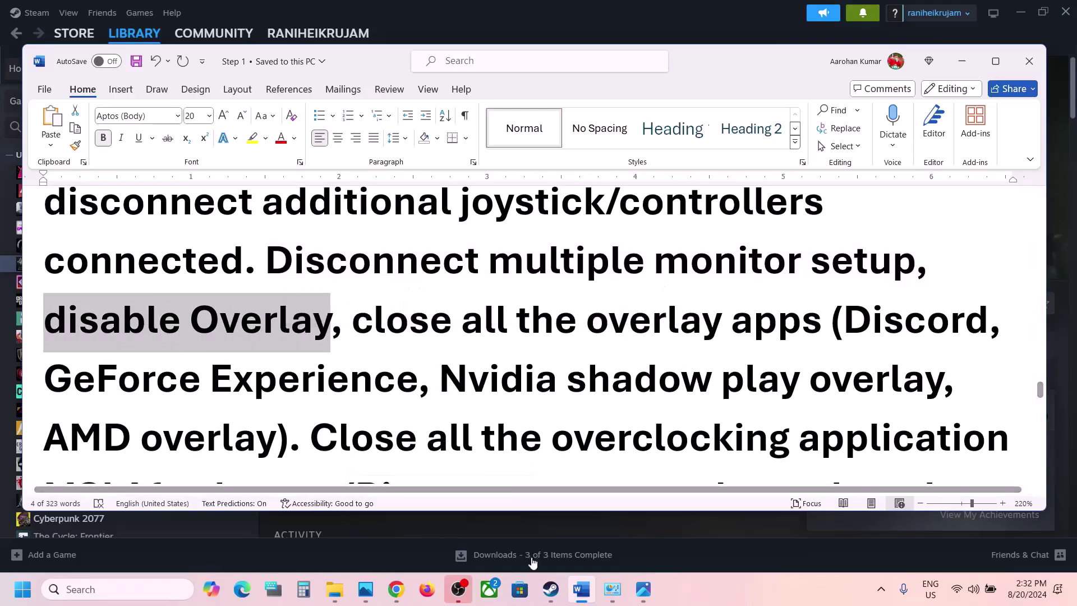
left_click(553, 602)
right_click(157, 264)
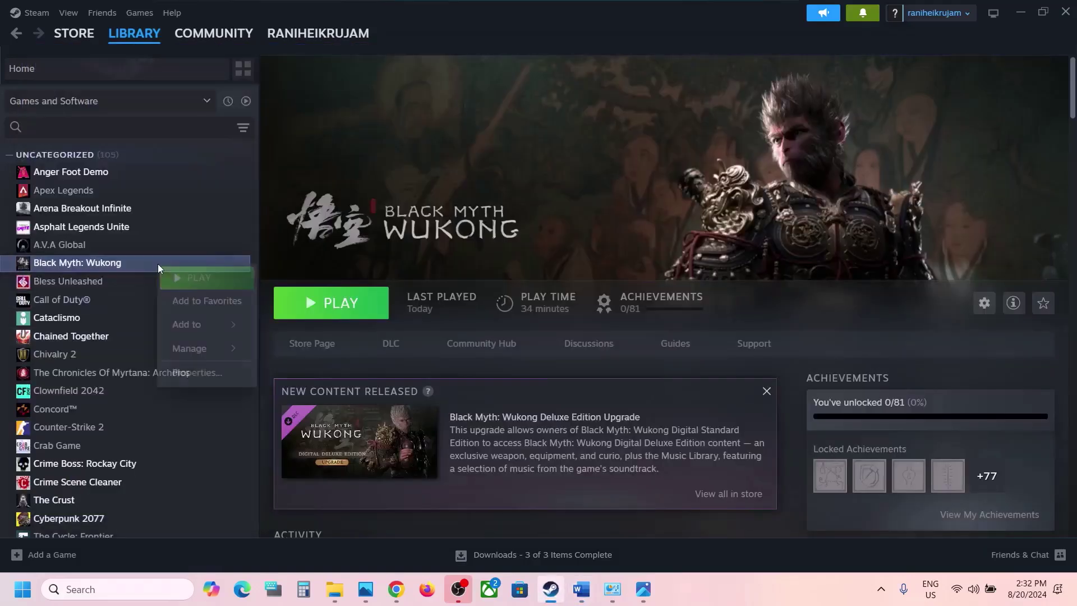
left_click(219, 372)
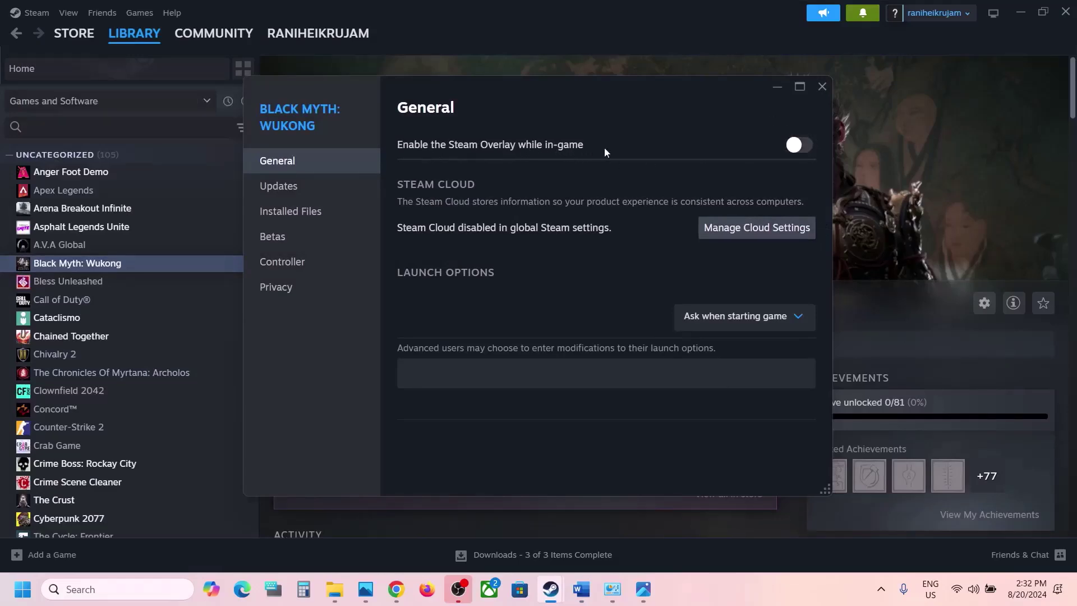
left_click(821, 88)
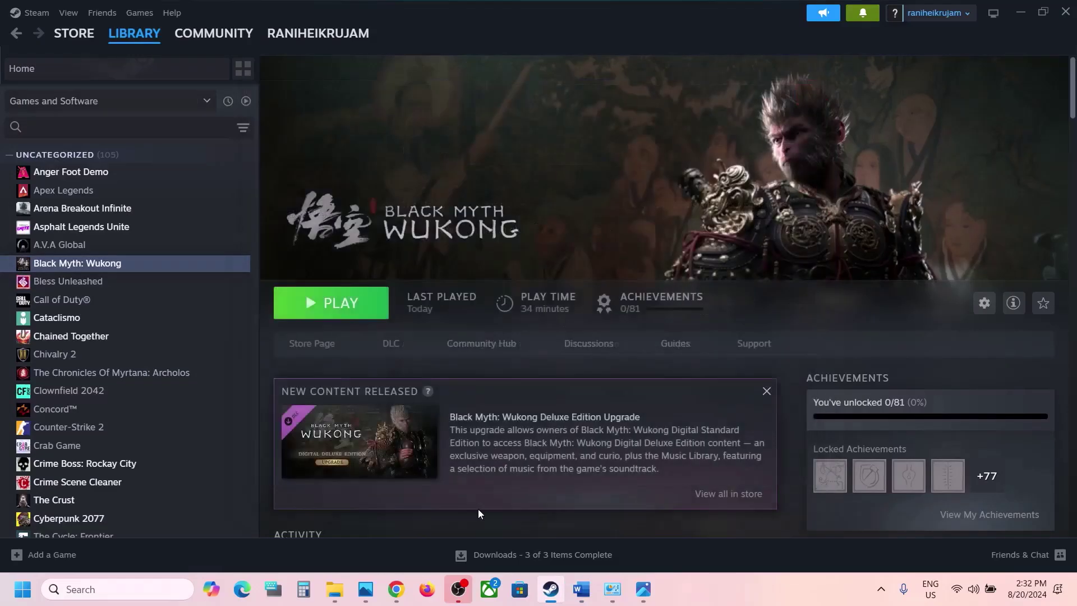
Step: Return to the Word document and highlight Step 13's list of overlay apps to close, including Discord and GeForce Experience
left_click(582, 590)
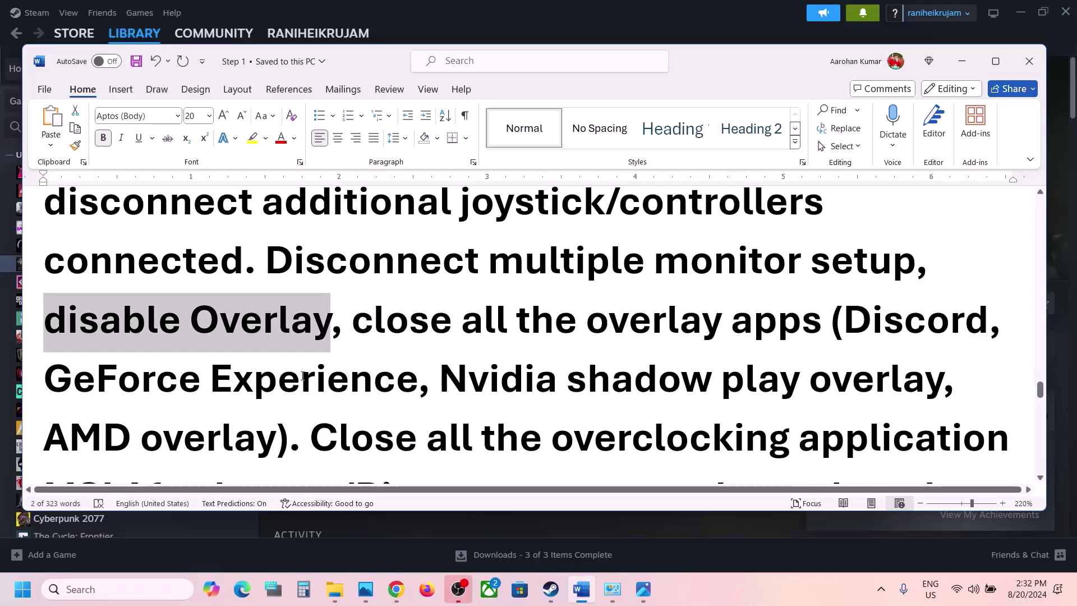
left_click_drag(905, 314, 982, 332)
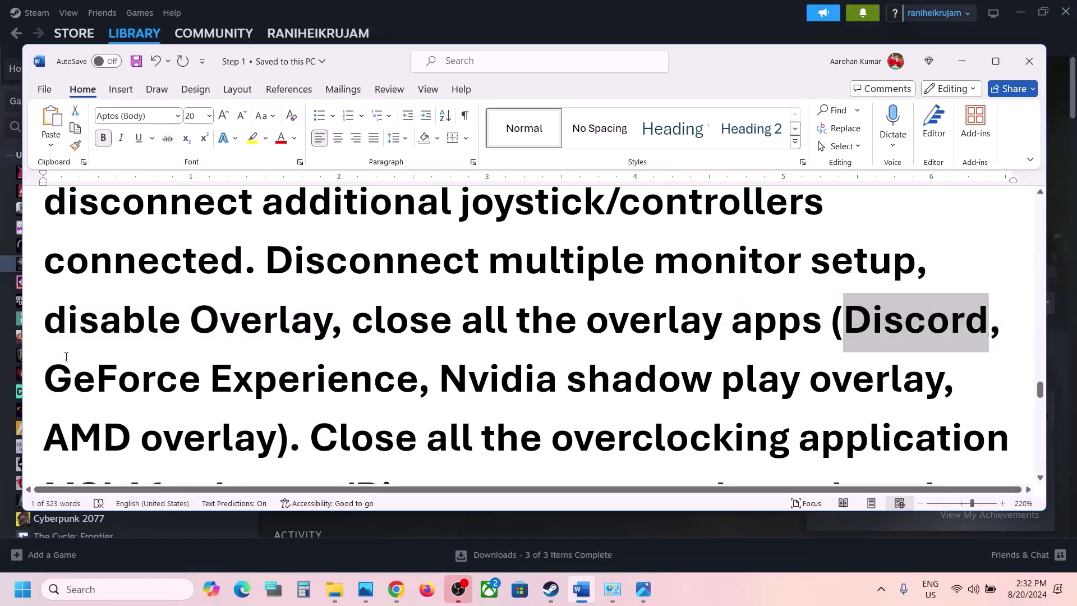
left_click_drag(50, 382, 375, 370)
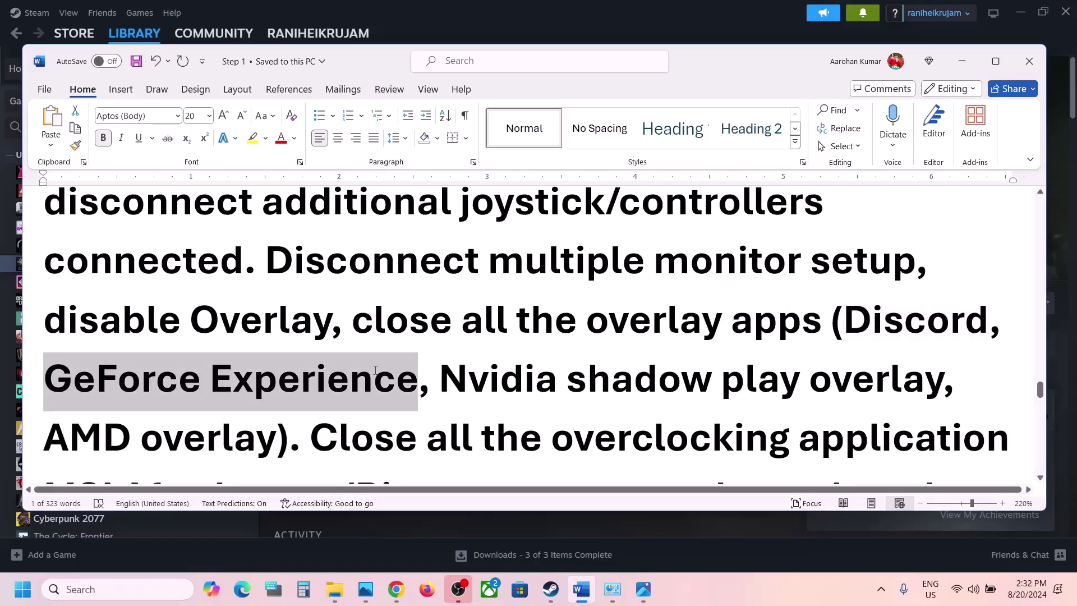
left_click_drag(375, 370, 375, 375)
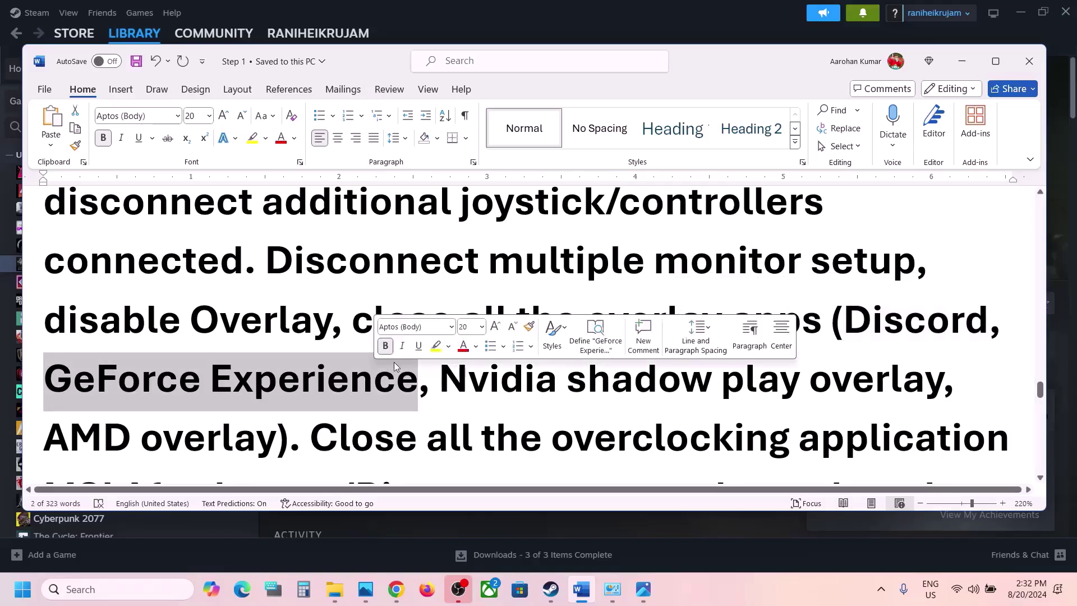
left_click(395, 367)
left_click_drag(368, 328, 547, 391)
scroll(547, 391, "down", 2)
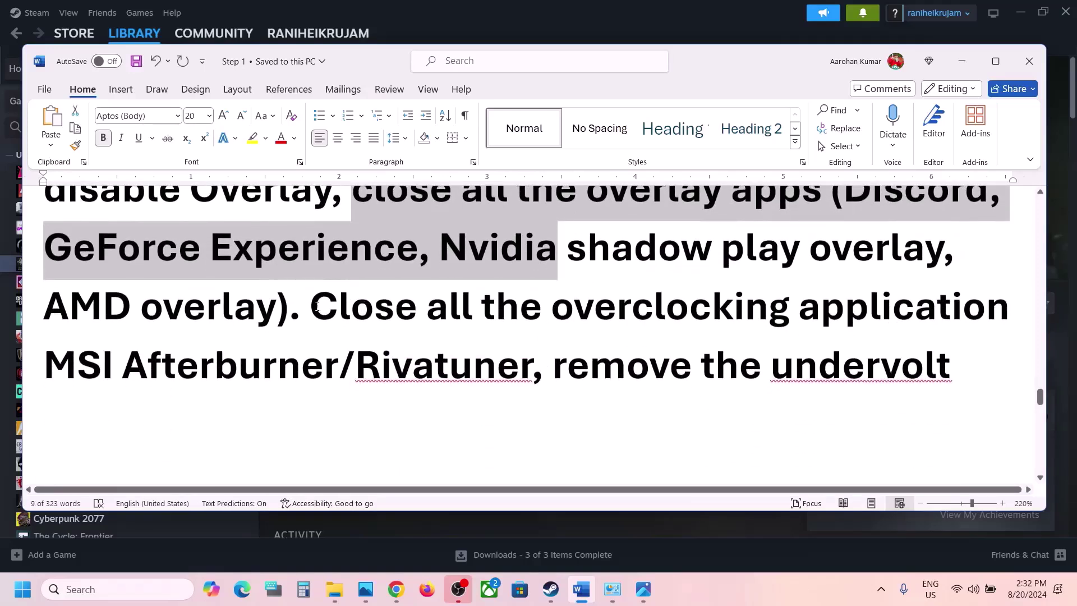
Step: Highlight the end of Step 13 about closing overclocking applications such as MSI Afterburner/Rivatuner and removing the undervolt
left_click_drag(316, 306, 864, 332)
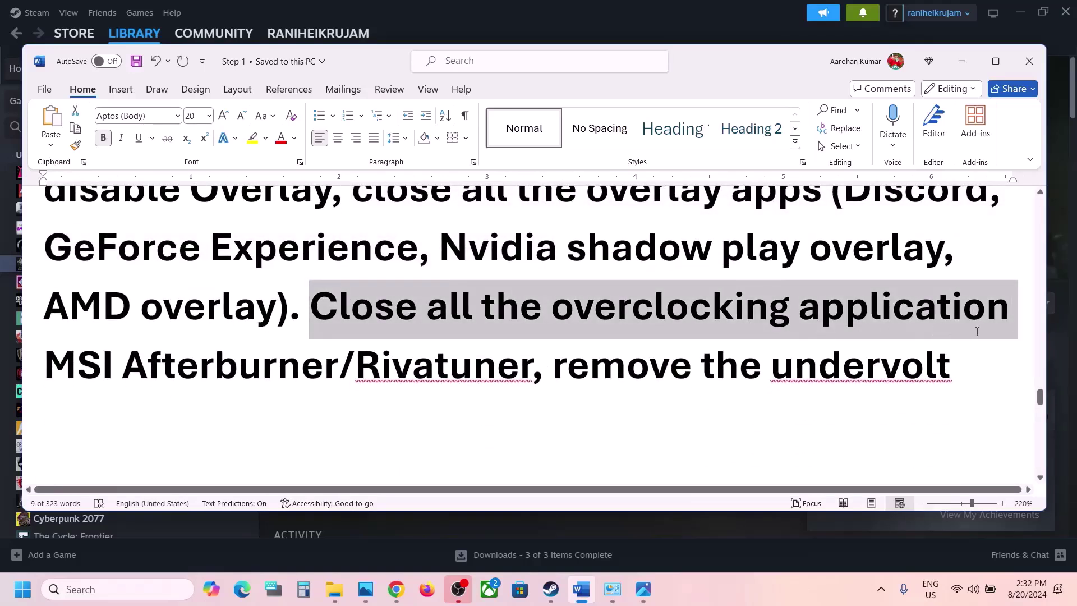
left_click_drag(977, 331, 533, 359)
left_click(533, 359)
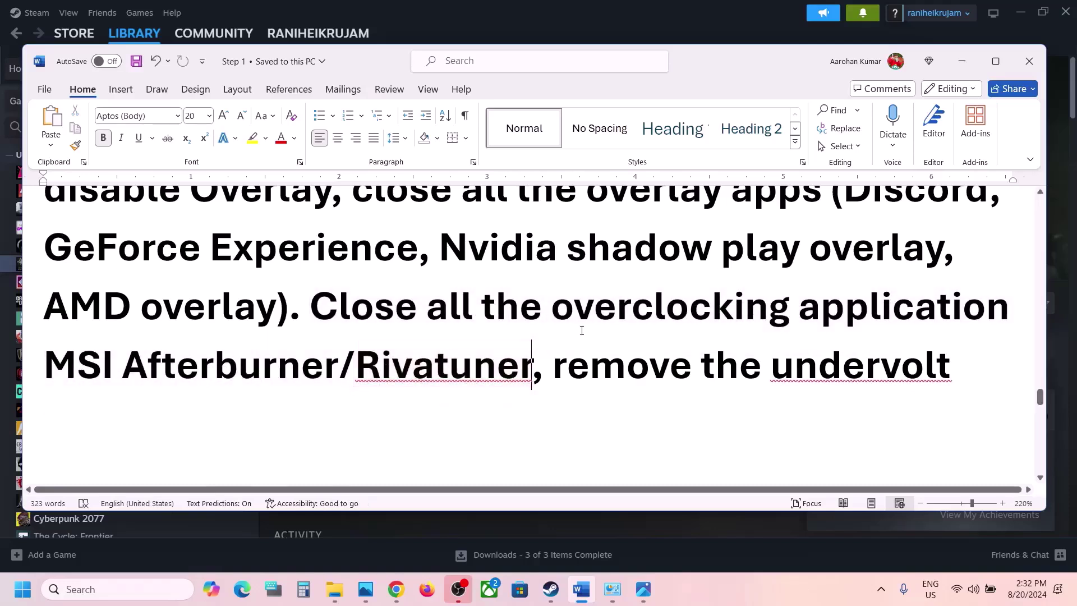
double_click(560, 308)
double_click(381, 305)
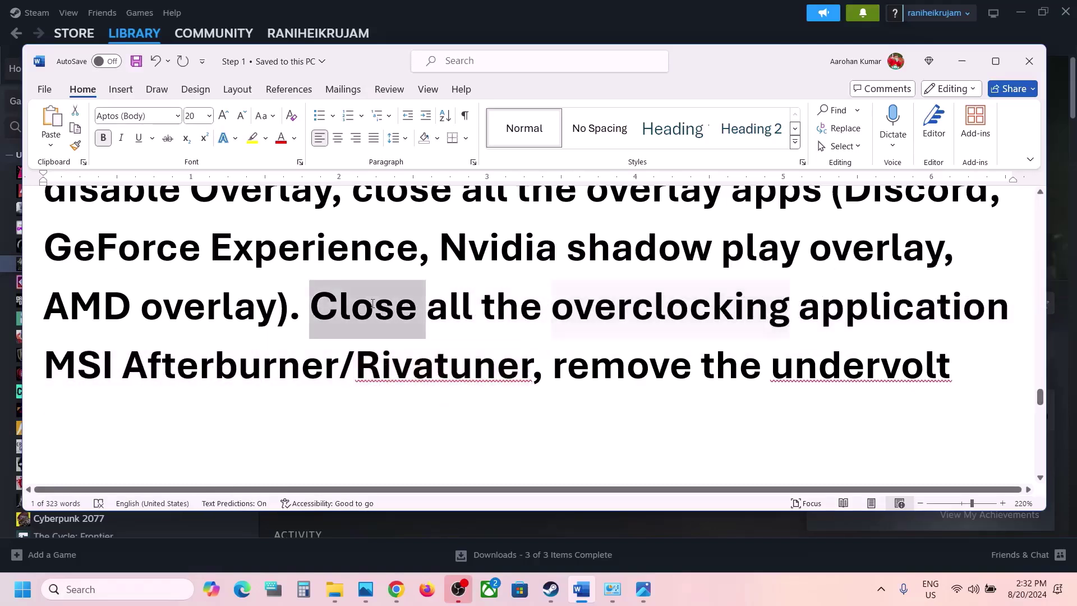
left_click_drag(950, 365, 532, 364)
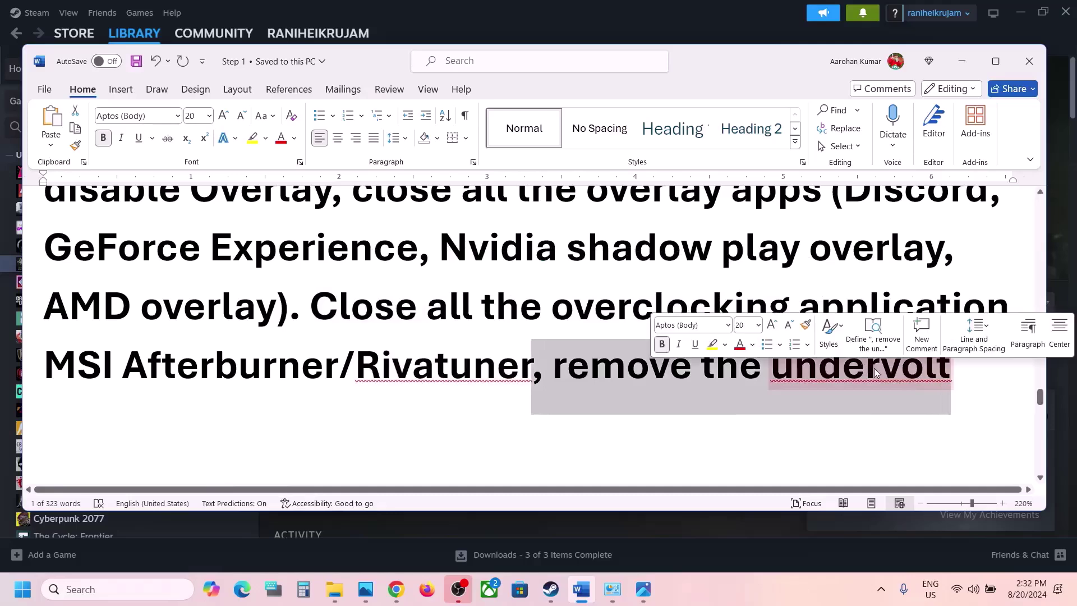
left_click(428, 380, "shift")
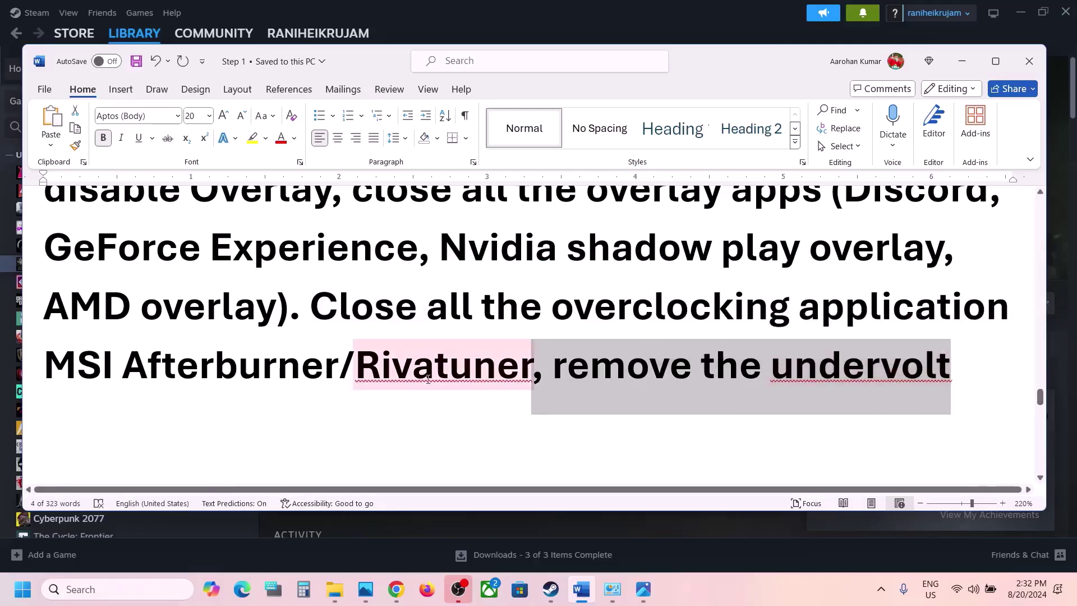
Step: Copy the Visual C++ download link under Step 14 and open it in a new Chrome tab
scroll(428, 380, "down", 5)
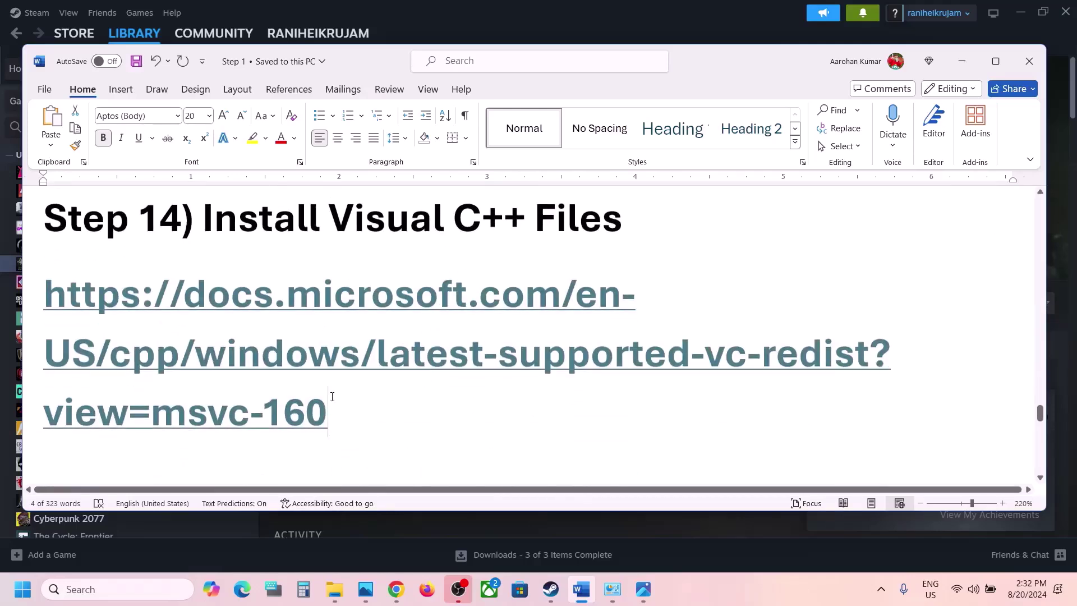
triple_click(332, 396)
key("ctrl+c")
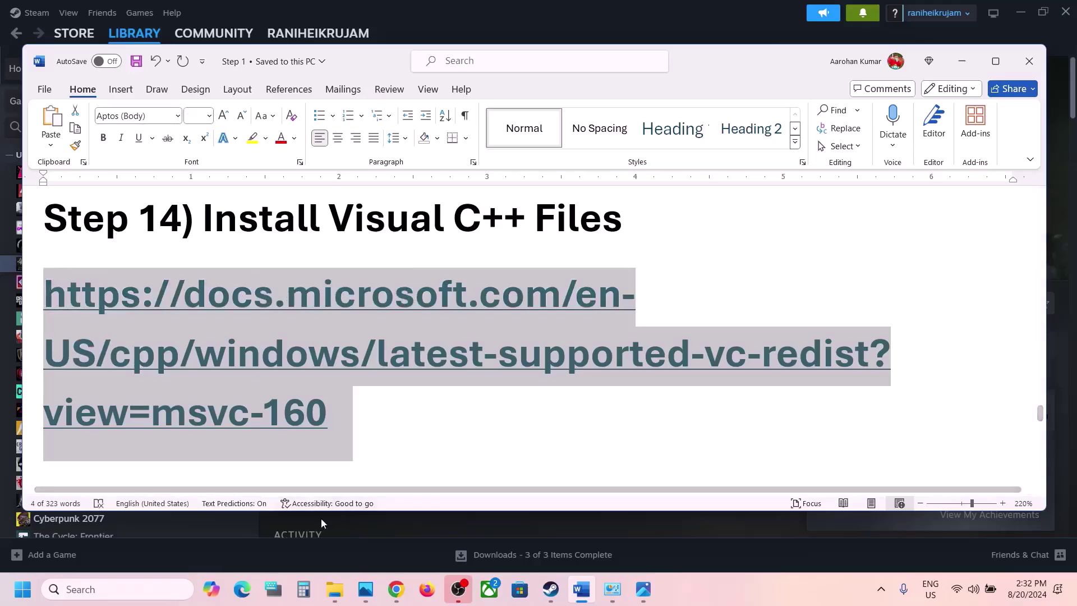
left_click(396, 589)
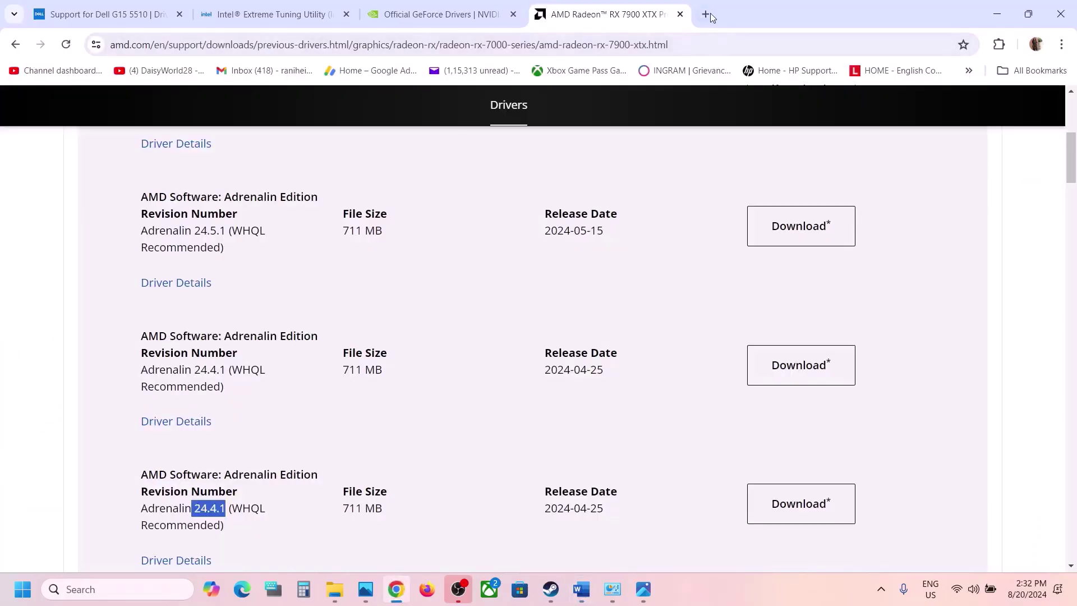
left_click(707, 14)
key("ctrl+v")
key("Return")
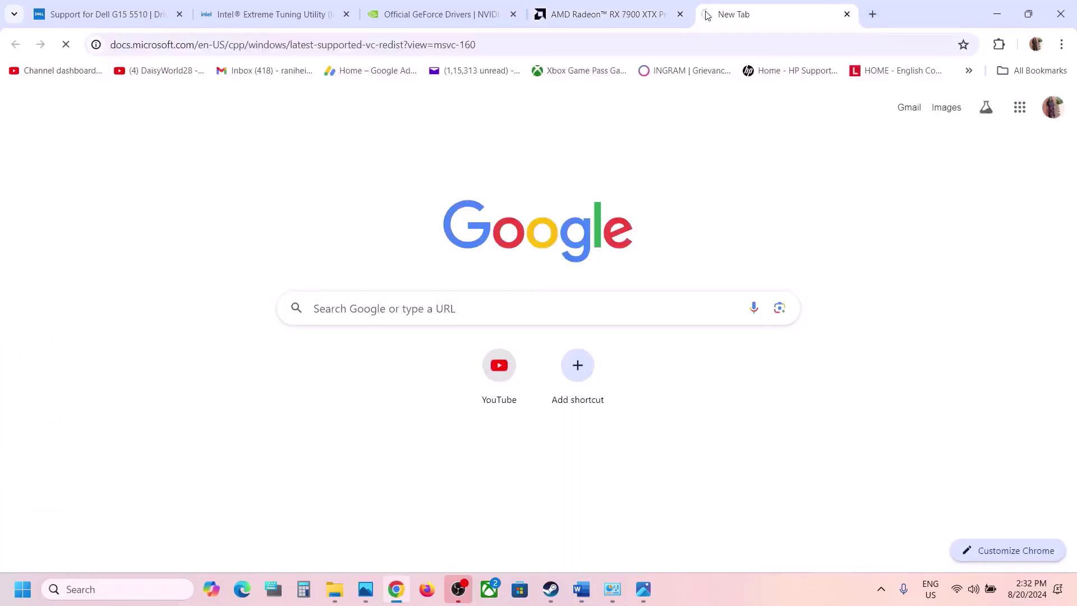
Step: Find the Visual Studio 2015, 2017, 2019, and 2022 section on the Microsoft page and highlight its heading
scroll(470, 273, "down", 8)
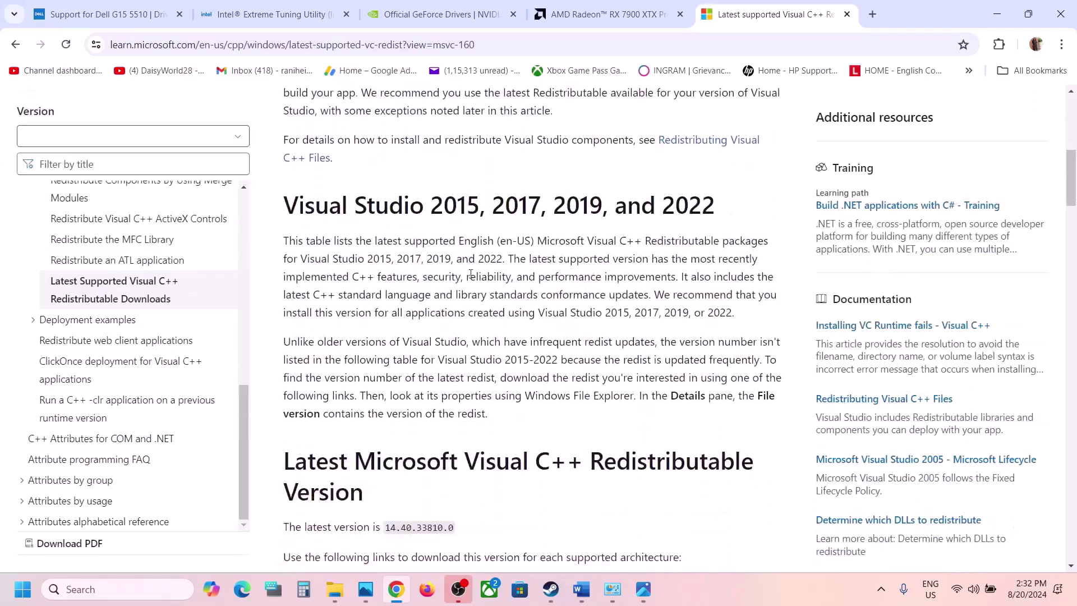
scroll(427, 270, "up", 2)
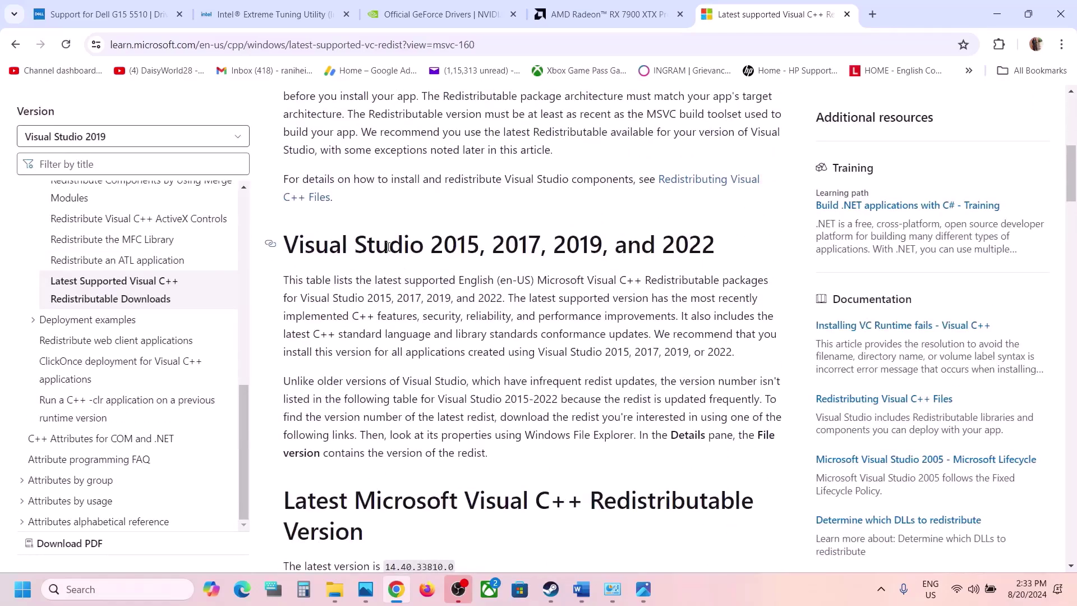
left_click_drag(387, 247, 641, 246)
Step: Download the X86 Visual C++ Redistributable from the architecture table, run it and try to repair the installation
scroll(351, 271, "down", 8)
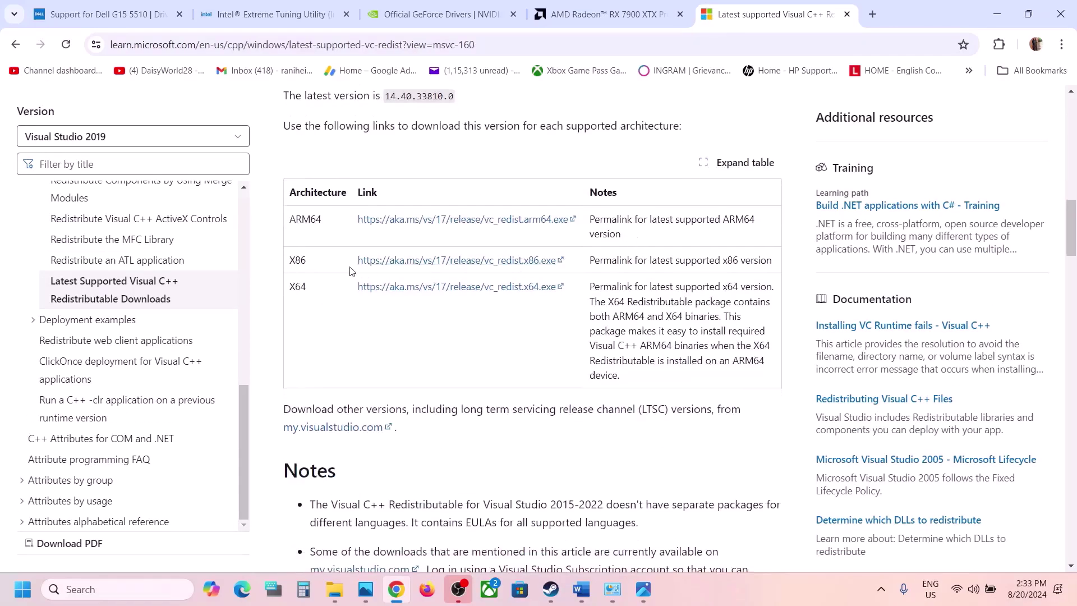
left_click_drag(297, 258, 418, 259)
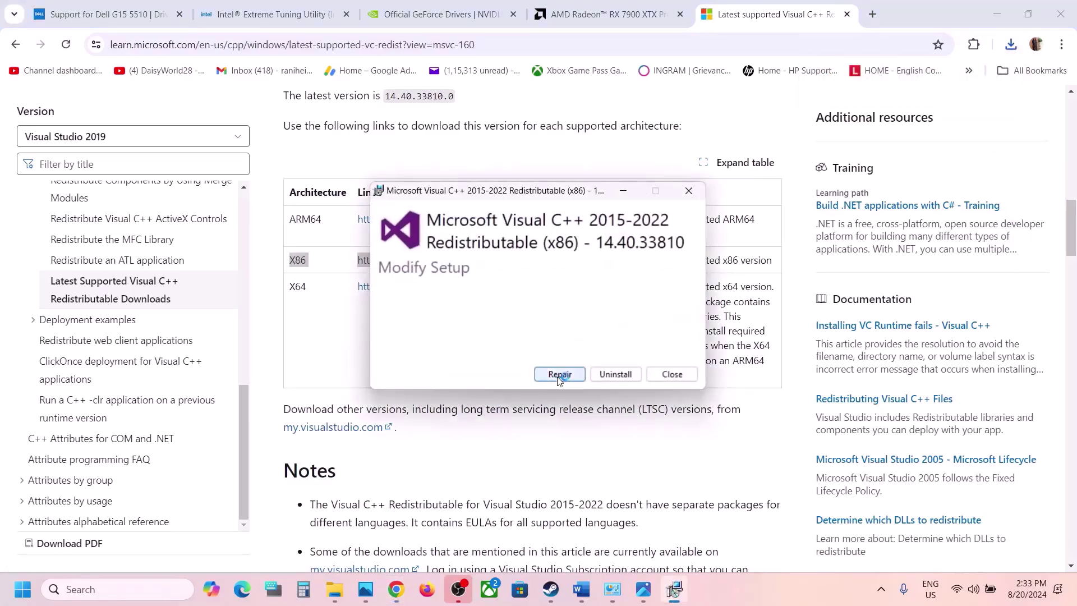
left_click(559, 374)
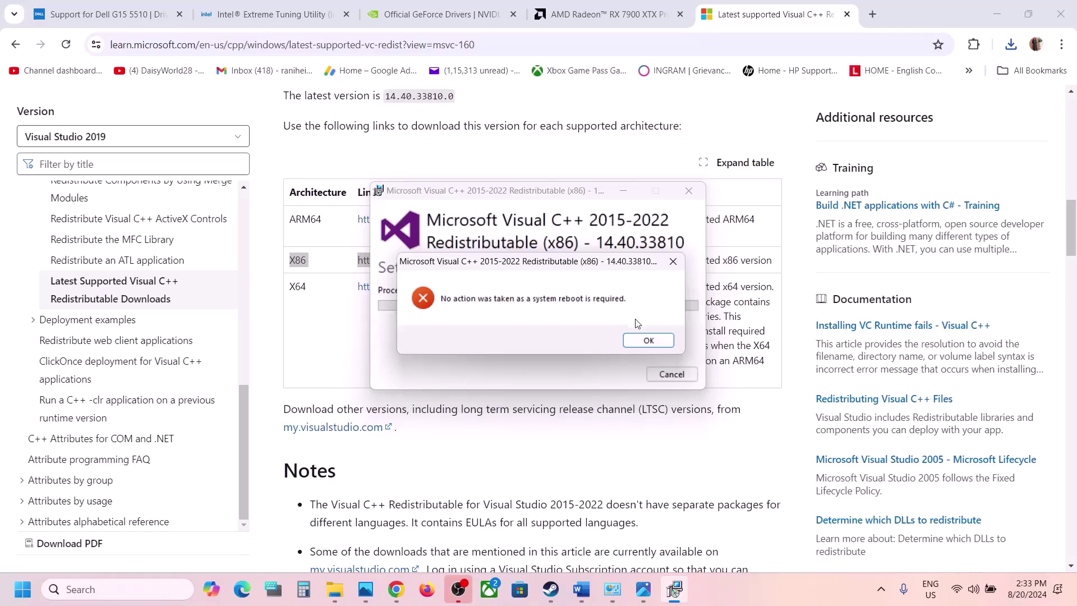
left_click(646, 340)
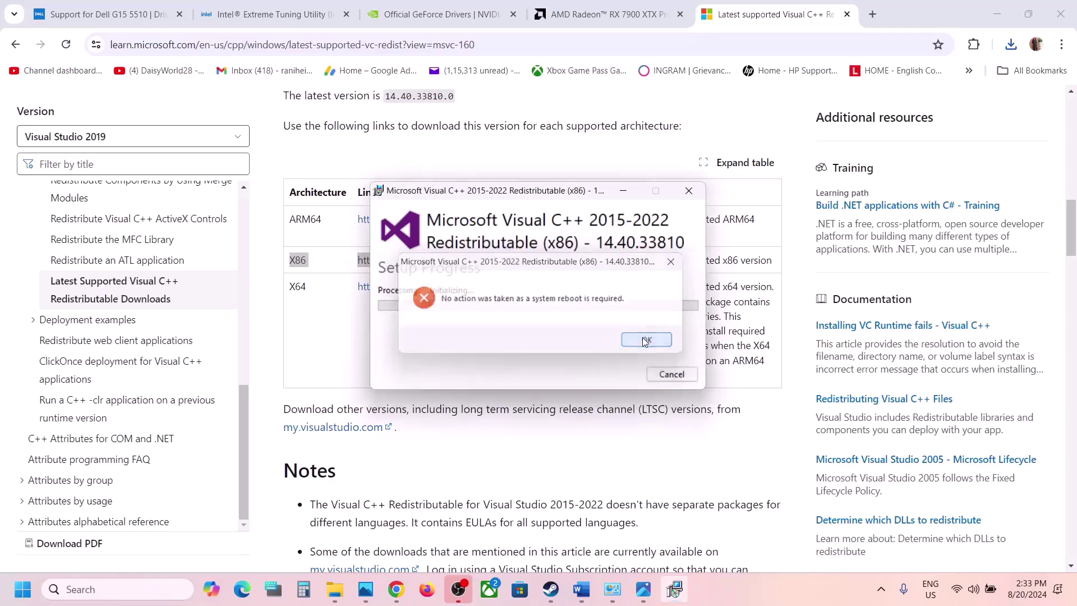
Step: Download the X64 Visual C++ Redistributable, run it and try to repair the installation, closing the error dialogs
left_click(307, 339)
double_click(293, 286)
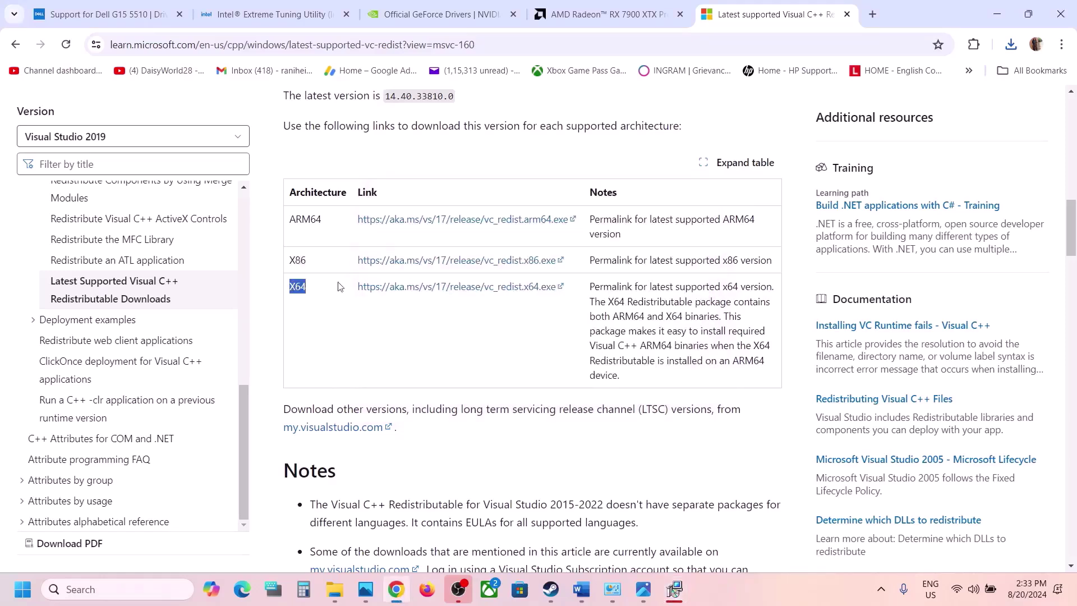
left_click(432, 290)
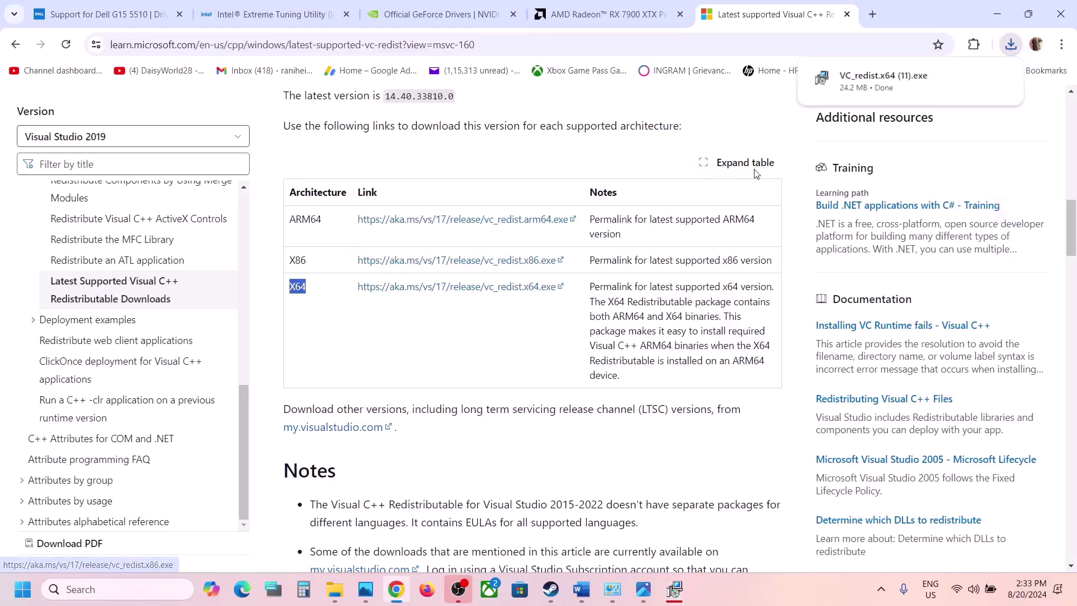
left_click(885, 82)
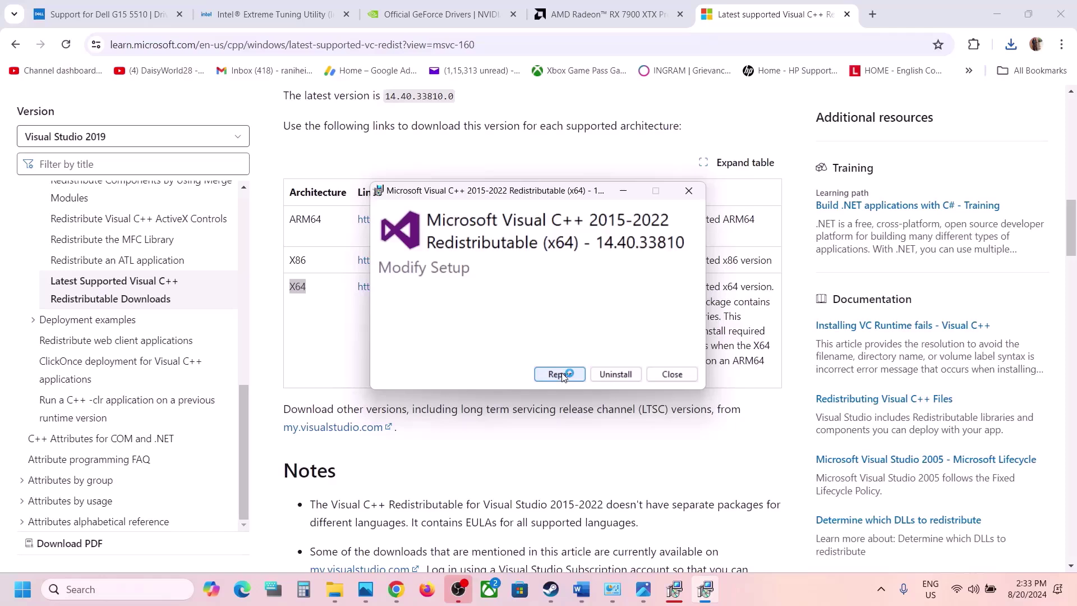
left_click(560, 374)
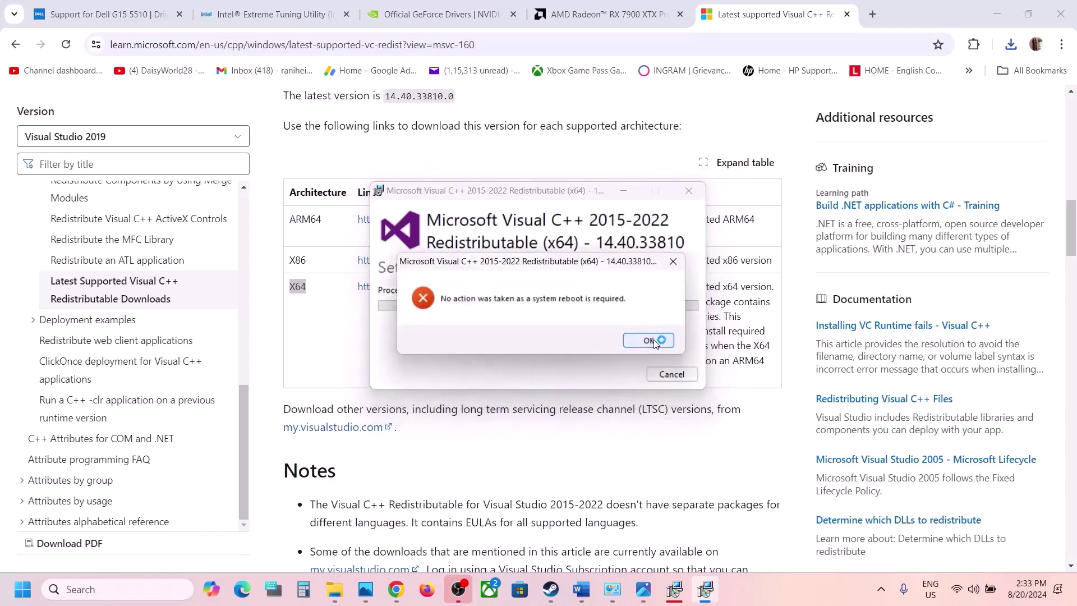
left_click(649, 340)
left_click(672, 374)
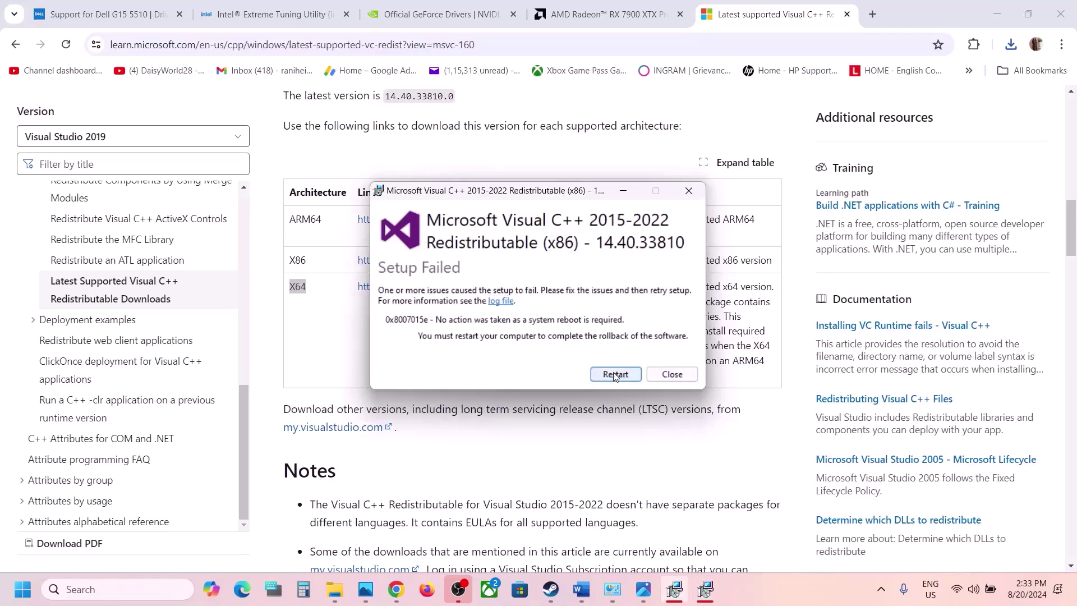
Step: Show the Windows power options with the Restart command and close them without restarting
left_click(23, 589)
left_click(407, 539)
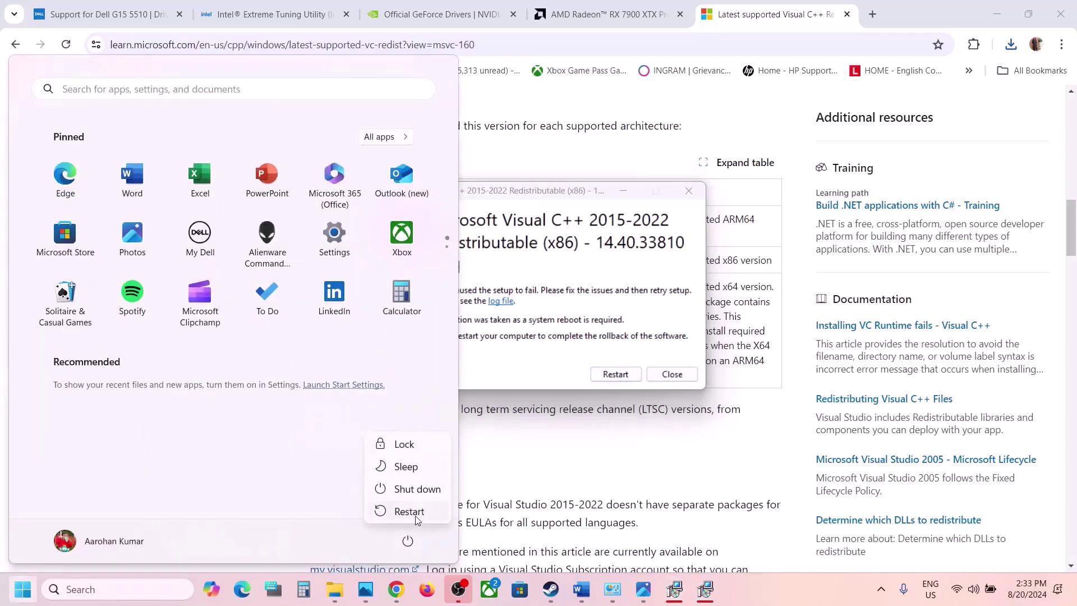
key("Escape")
Step: Return to the Word document and highlight Step 15's instruction "Update your Windows"
left_click(552, 590)
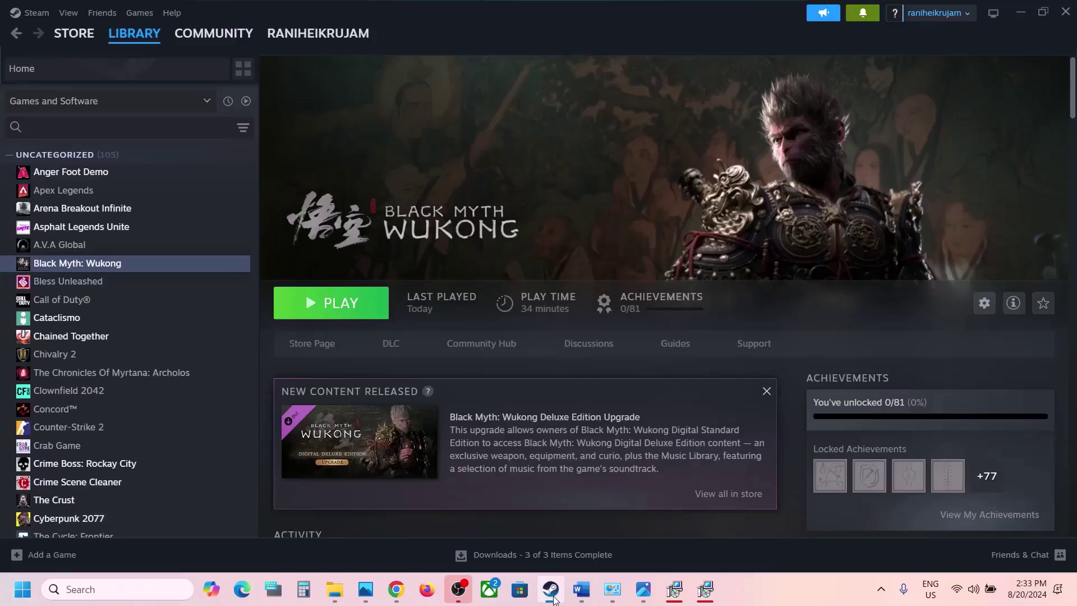
left_click(581, 589)
scroll(481, 410, "down", 5)
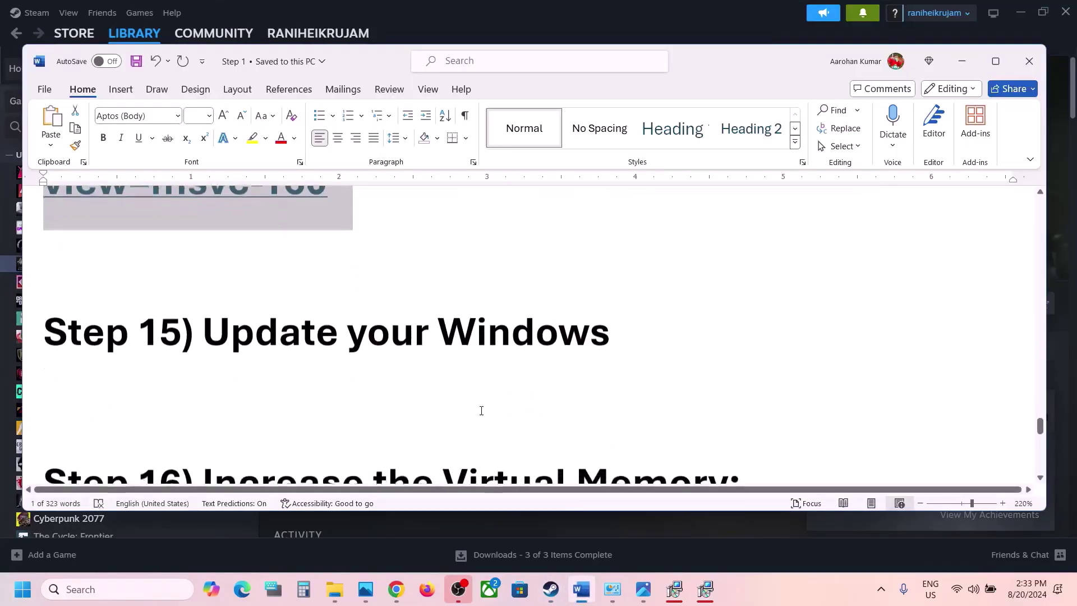
left_click_drag(232, 326, 617, 329)
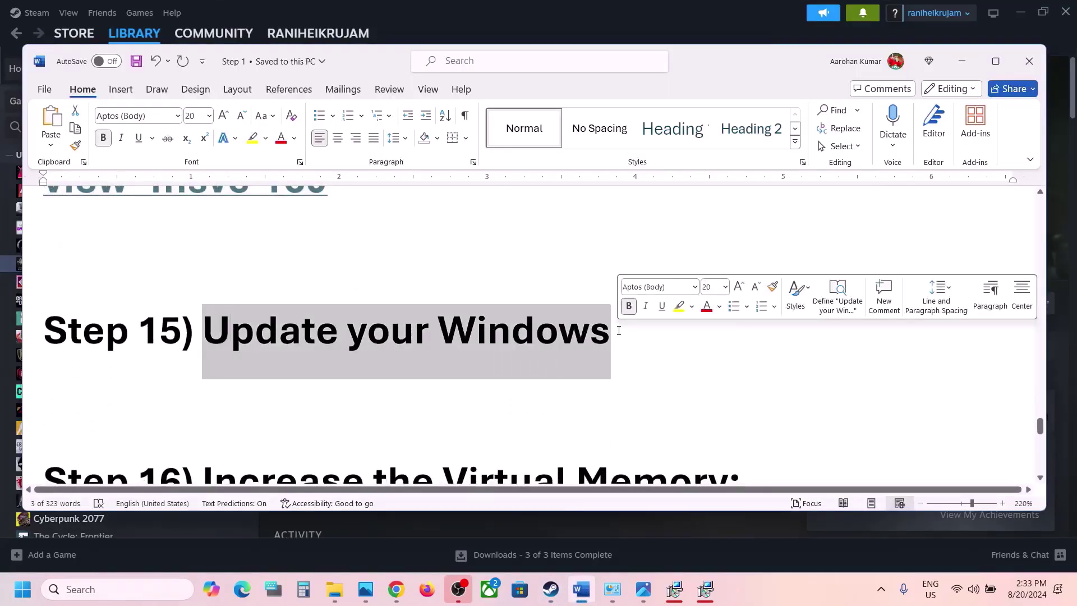
Step: Open Windows Update in Settings, check for updates, and show the Restart power option
key("super+i")
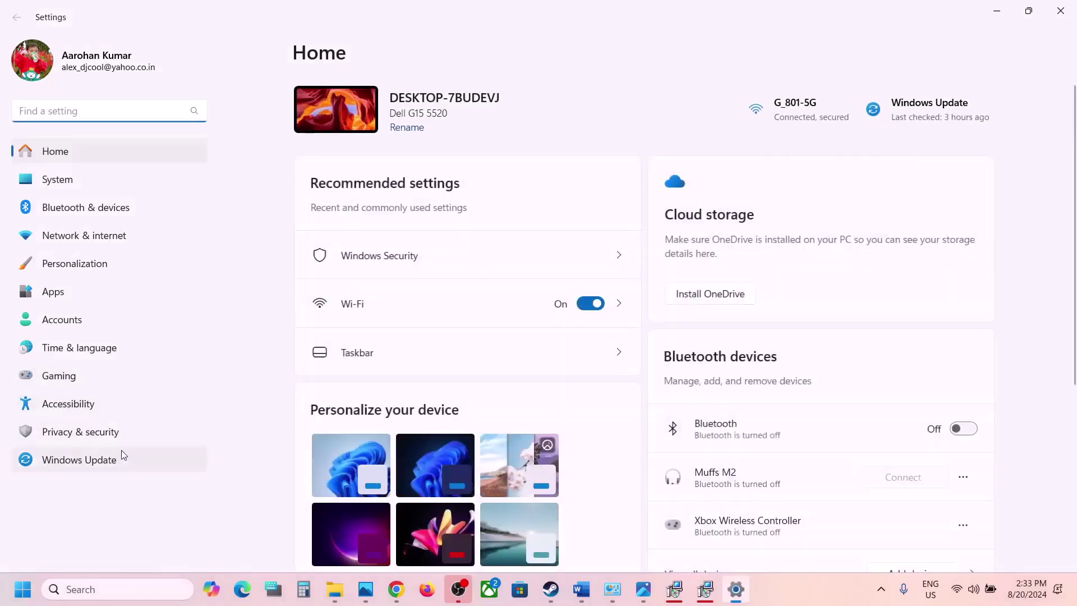
left_click(120, 457)
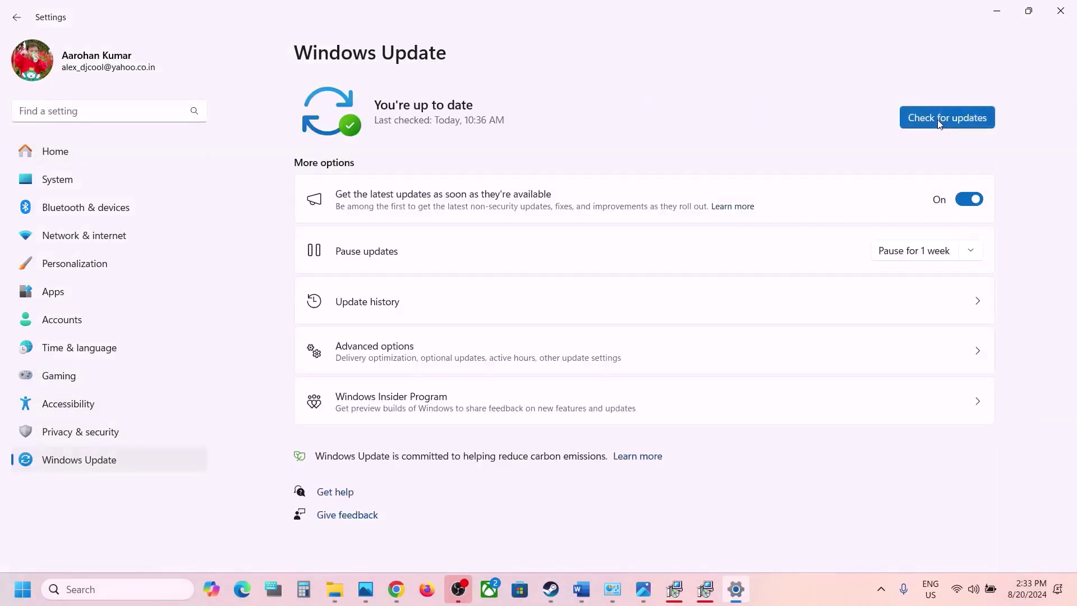
left_click(940, 117)
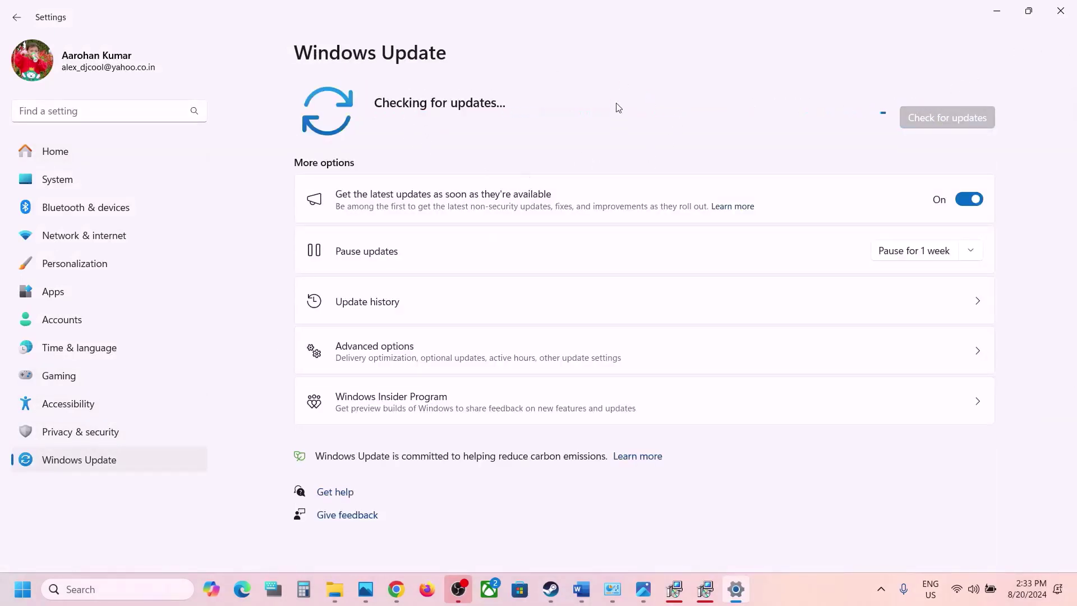
left_click(23, 589)
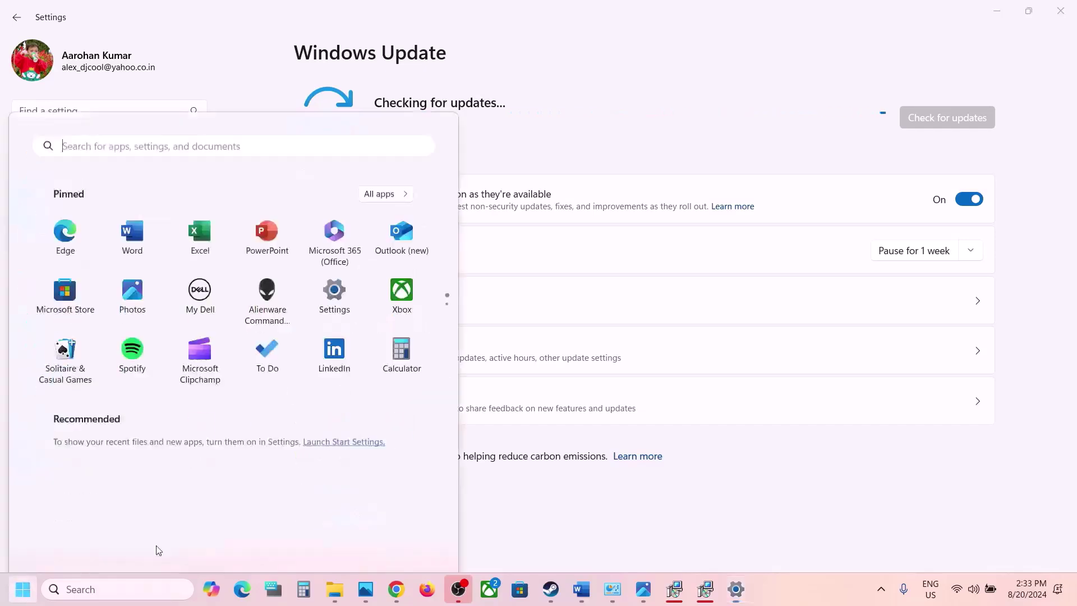
left_click(408, 542)
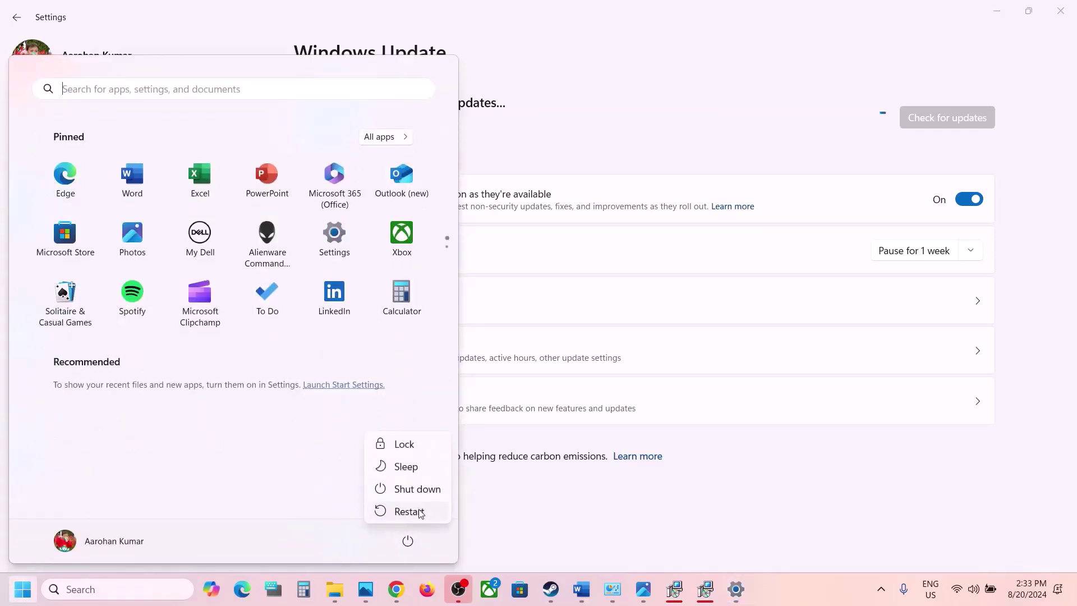
Step: Run winver to view the installed Windows version, and close the About Windows dialog
left_click(97, 589)
type("w")
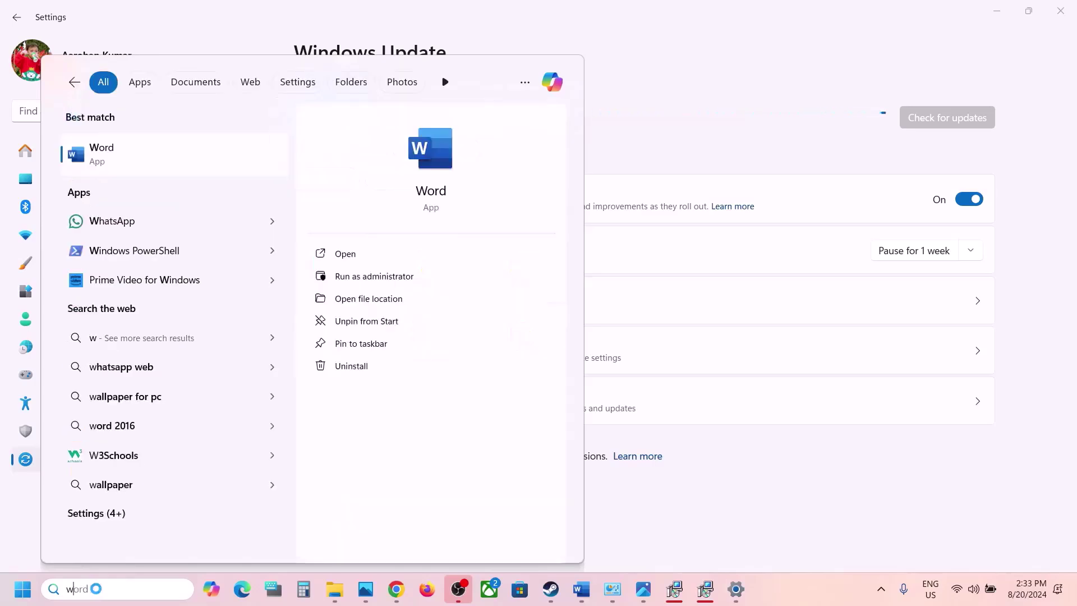
type("inver")
key("Return")
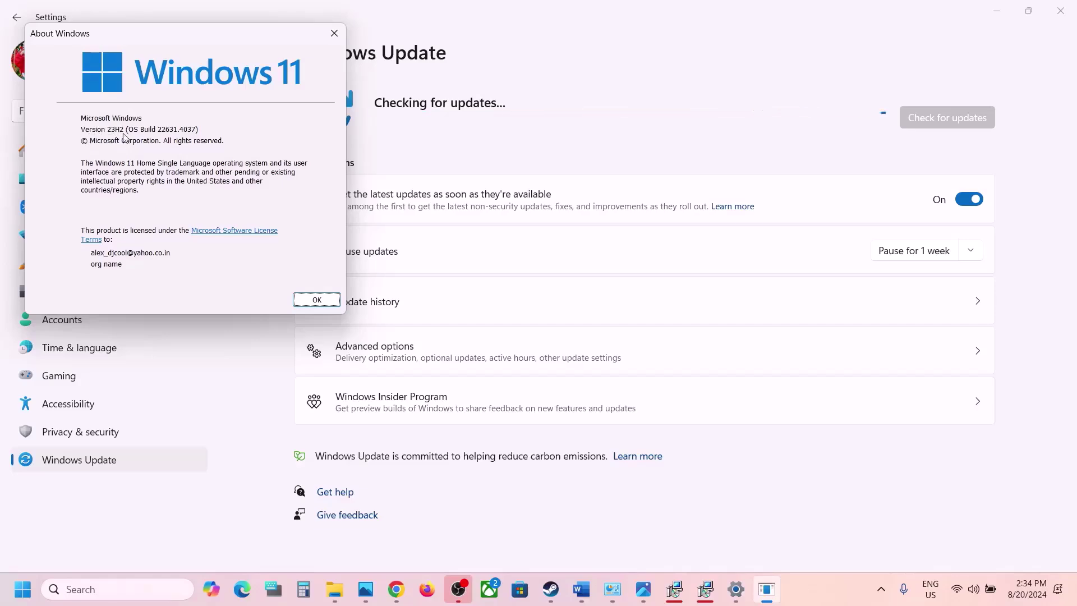
left_click(334, 33)
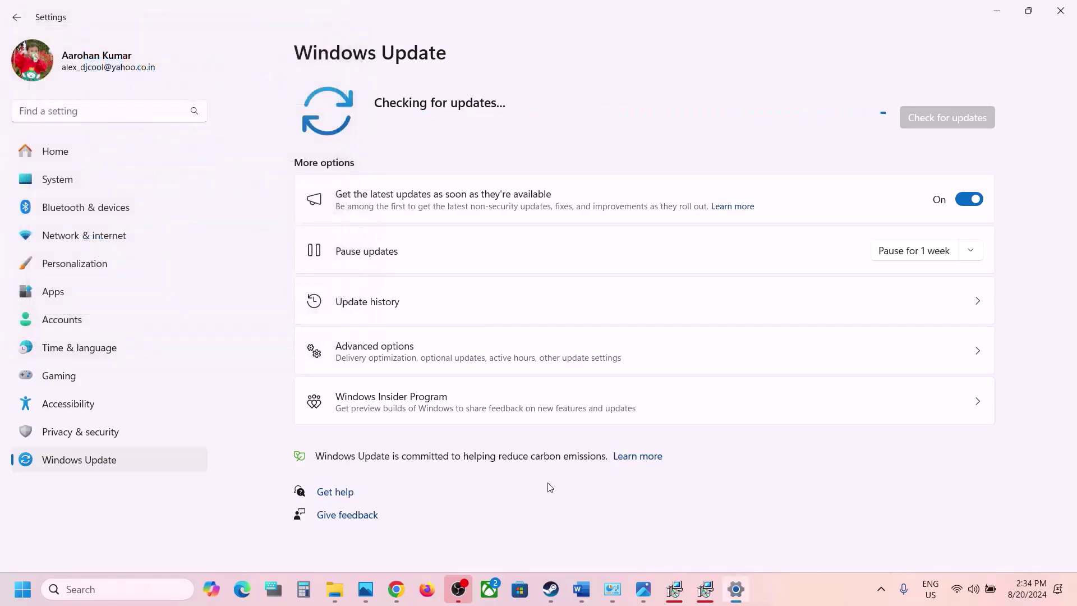
Step: Return to the Word document and highlight Step 16's instructions on increasing the virtual memory through View Advanced system settings
left_click(552, 599)
left_click(581, 589)
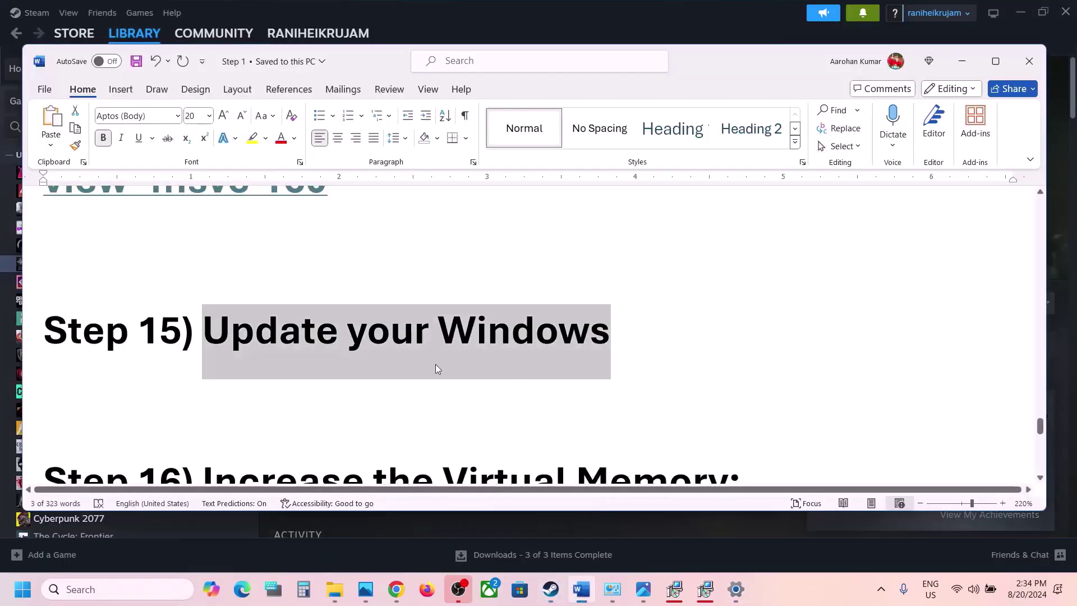
scroll(435, 365, "down", 3)
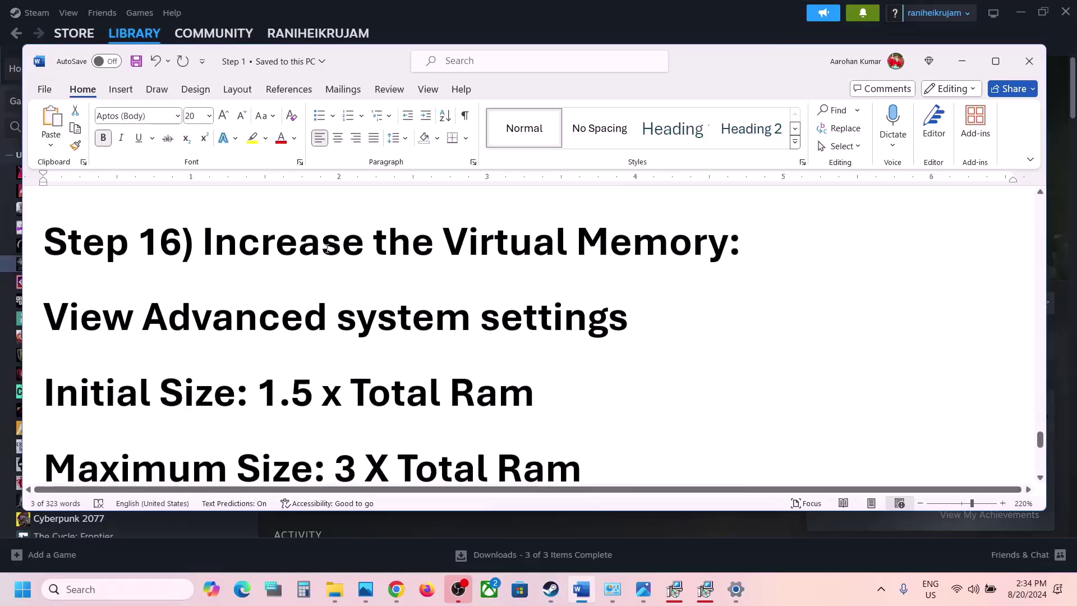
left_click_drag(319, 247, 587, 323)
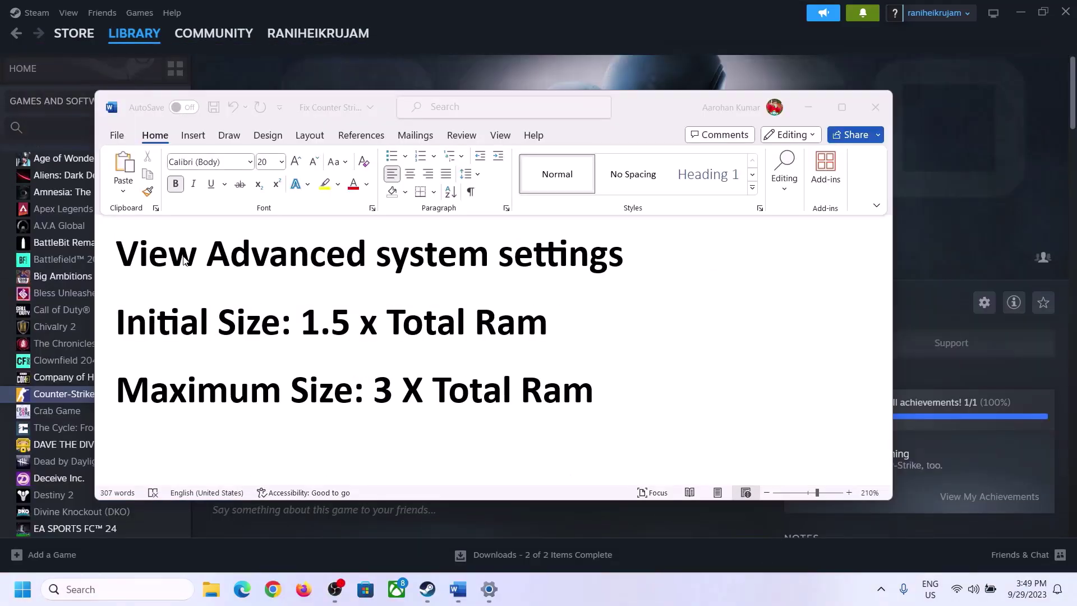
Step: Copy the text "View Advanced system settings" from the document and search Windows for it
left_click(130, 259)
left_click_drag(139, 261, 599, 265)
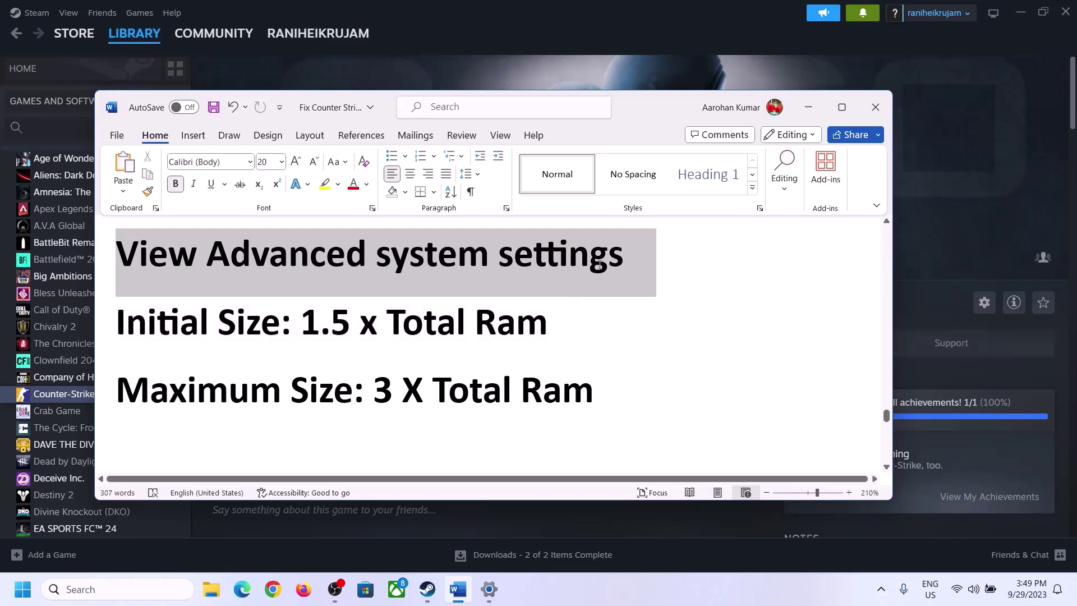
key("ctrl+c")
left_click(128, 589)
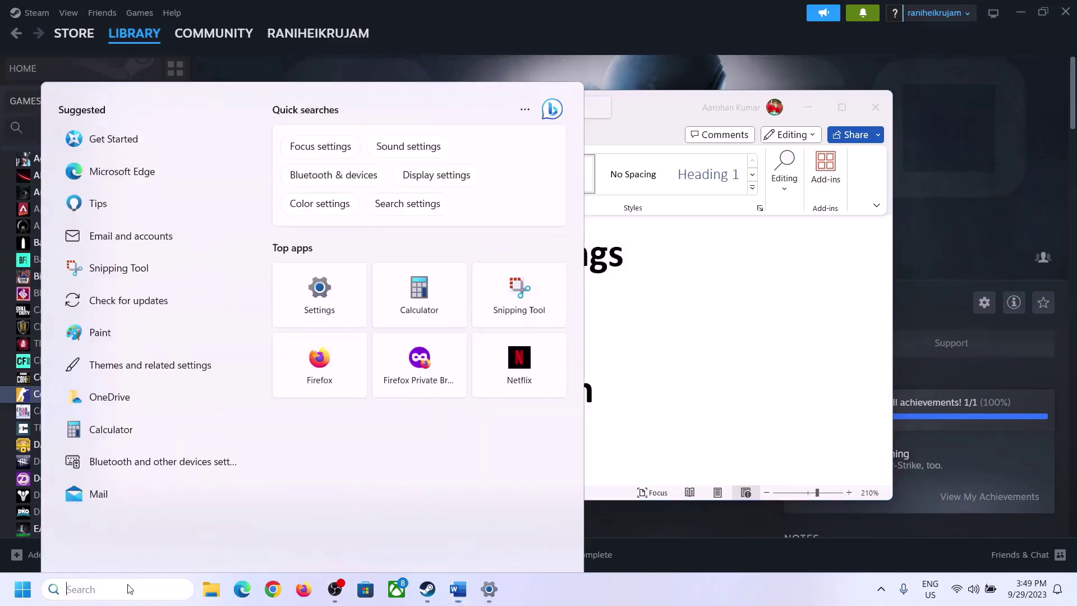
key("ctrl+v")
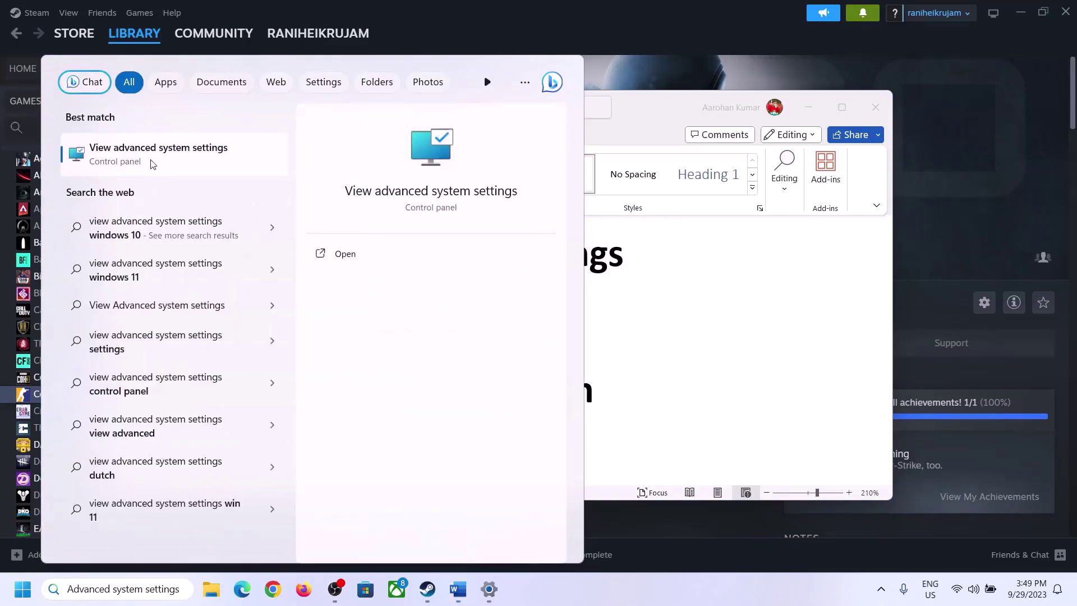
Step: Open the advanced system settings and bring up the Virtual Memory dialog from the advanced Performance Options
left_click(151, 163)
left_click_drag(224, 107, 480, 190)
left_click(603, 283)
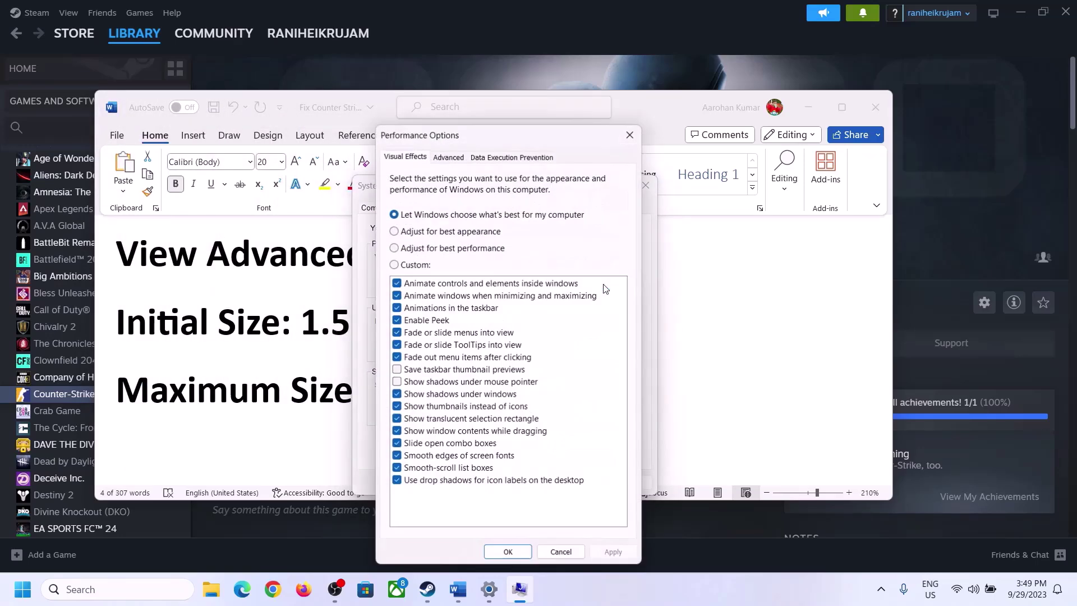
left_click(449, 157)
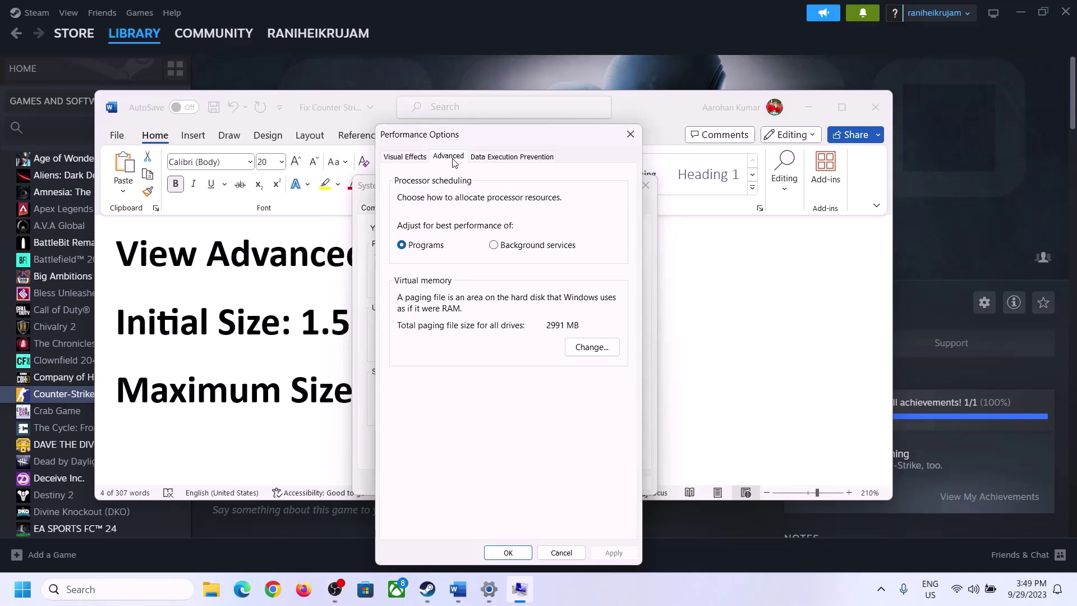
left_click(596, 348)
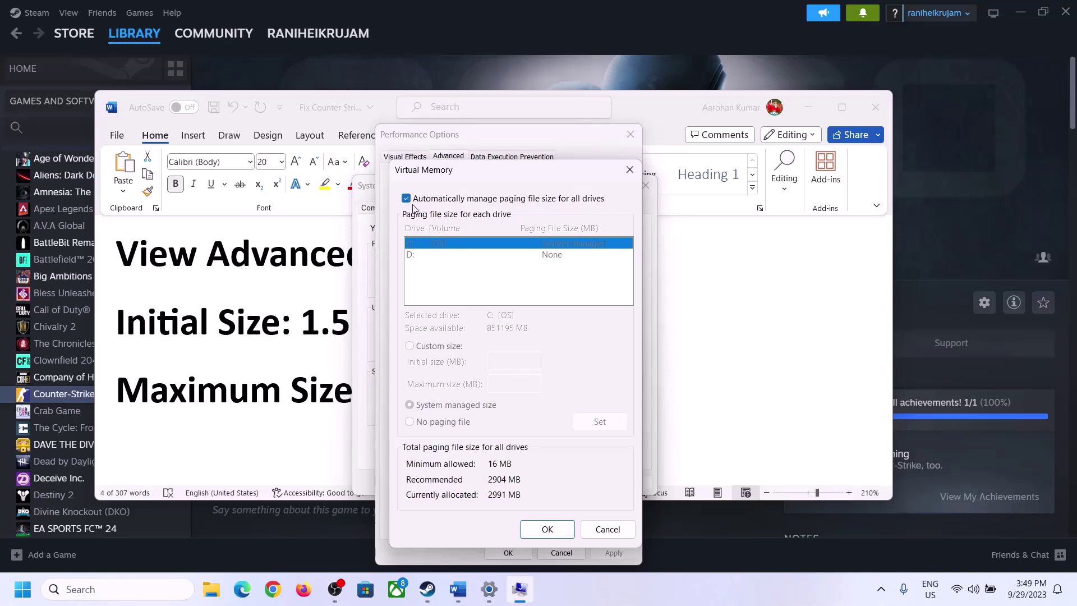
Step: Turn off automatic paging file management for all drives and choose a custom size for drive C:
left_click(406, 199)
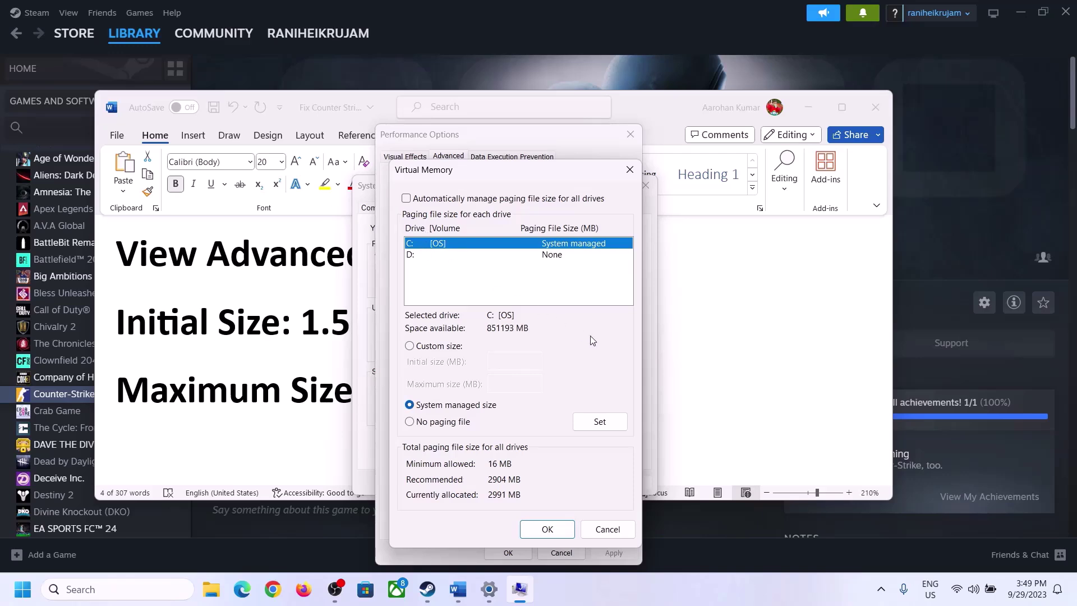
left_click(410, 347)
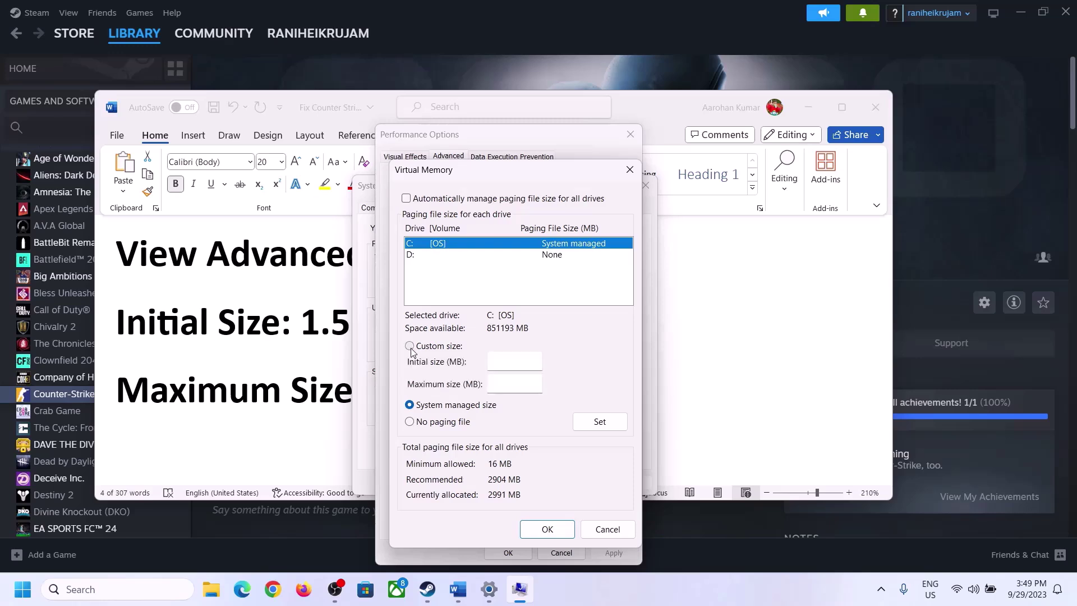
left_click(516, 362)
Step: Highlight the formula "1.5 x Total Ram" in the Word document, and look up the installed RAM on the System About page in Settings
left_click(297, 336)
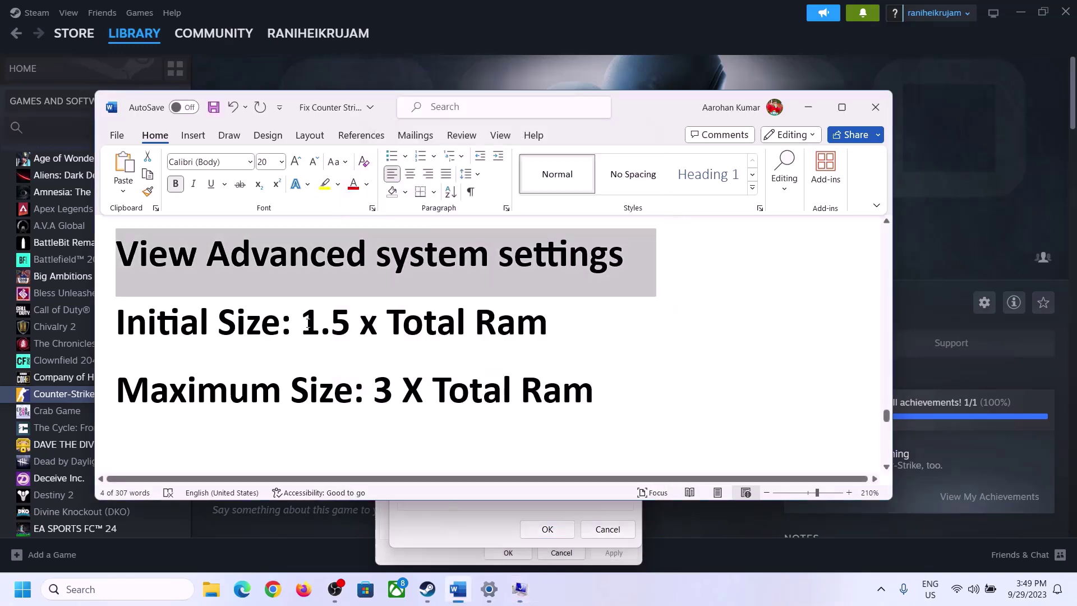
left_click_drag(301, 323, 499, 331)
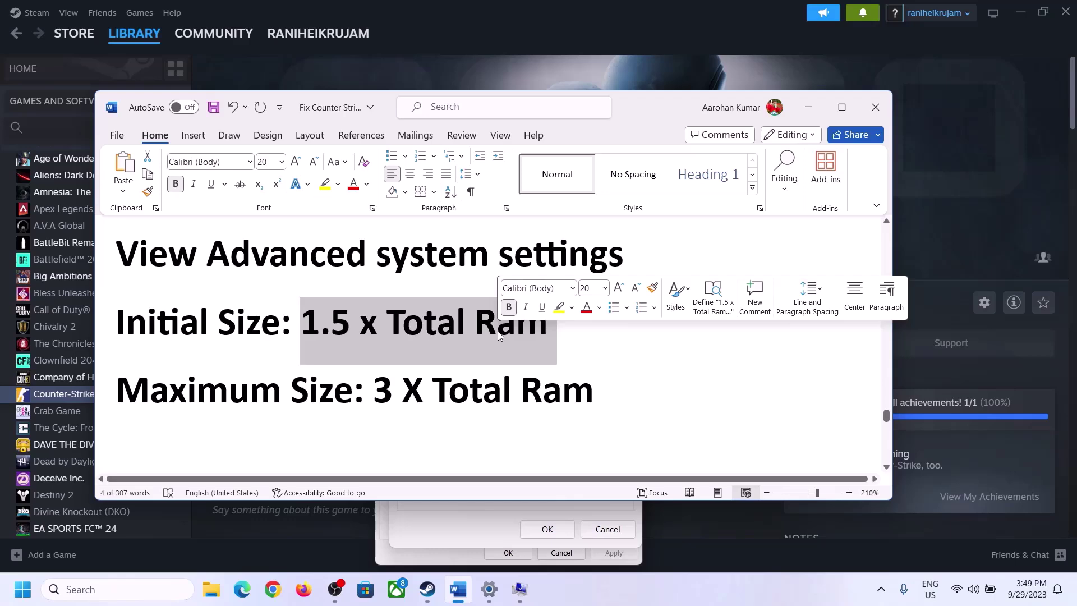
left_click(489, 589)
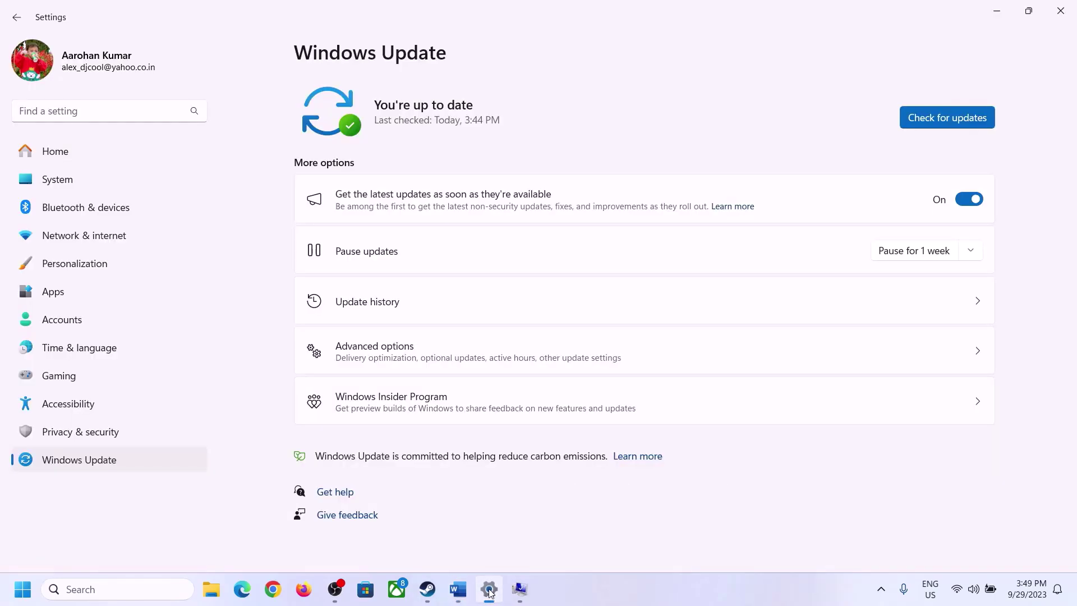
left_click(53, 180)
scroll(396, 399, "down", 5)
scroll(396, 400, "down", 3)
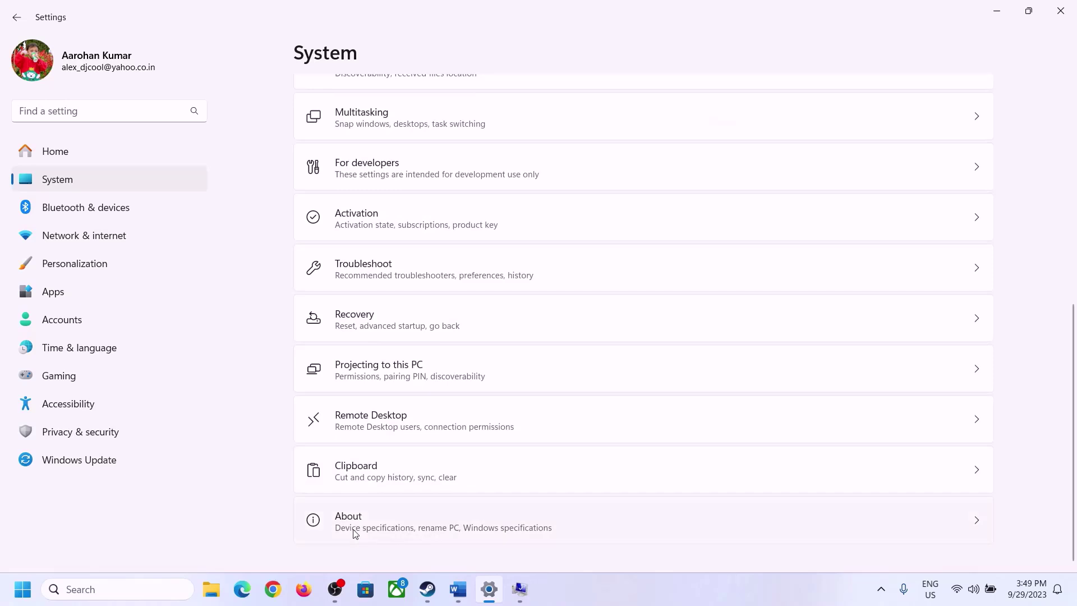
left_click(355, 533)
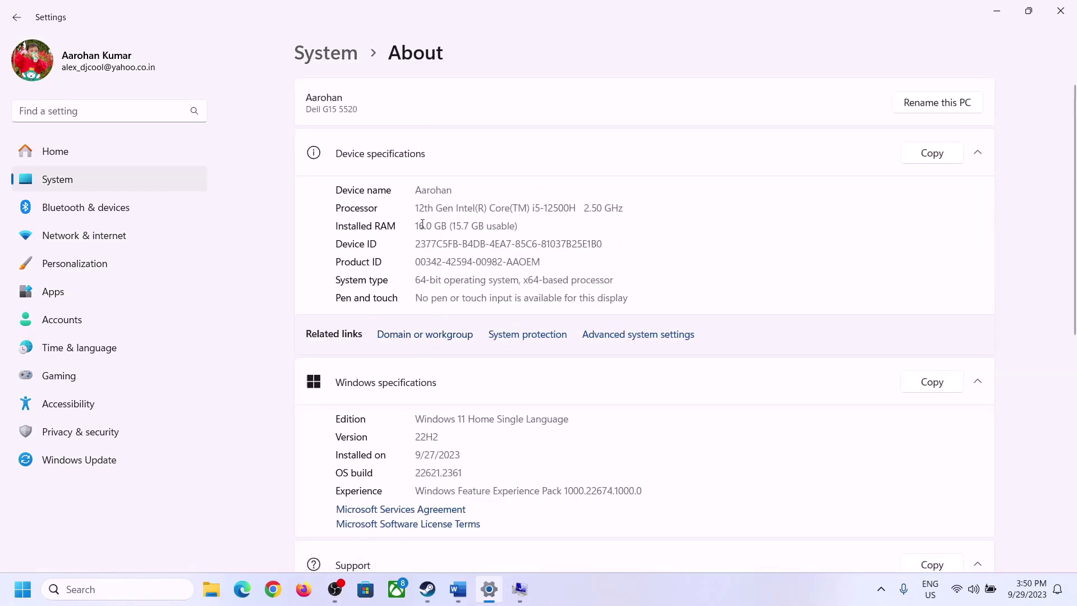
left_click_drag(427, 225, 414, 225)
left_click(423, 225)
left_click_drag(424, 221, 412, 226)
left_click(519, 589)
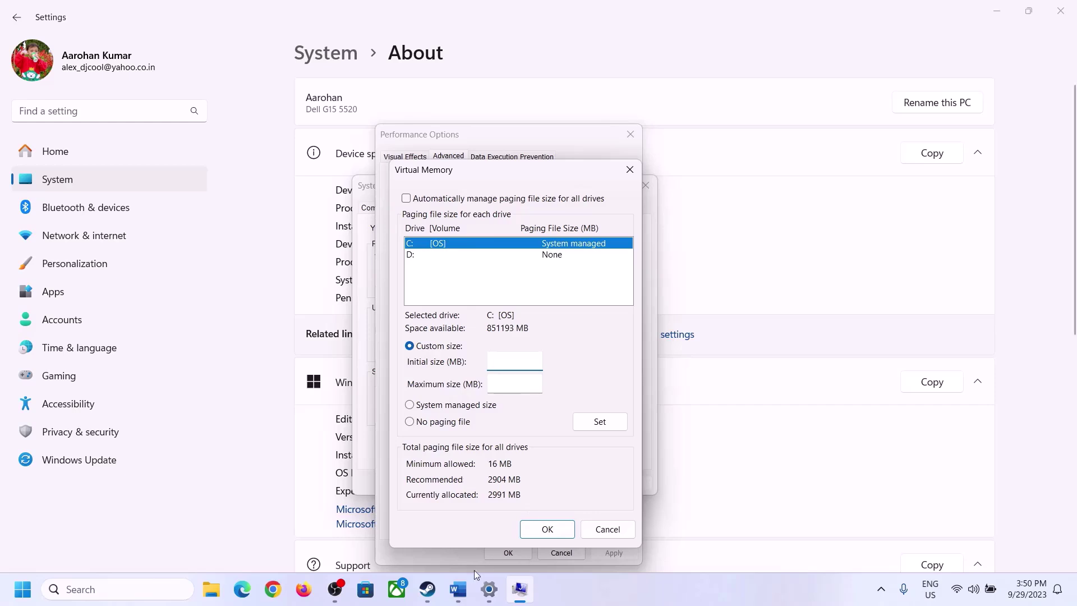
Step: Run calc to open Calculator, place it beside the Virtual Memory dialog, and recheck the initial size formula in the Word document
mouse_move(488, 589)
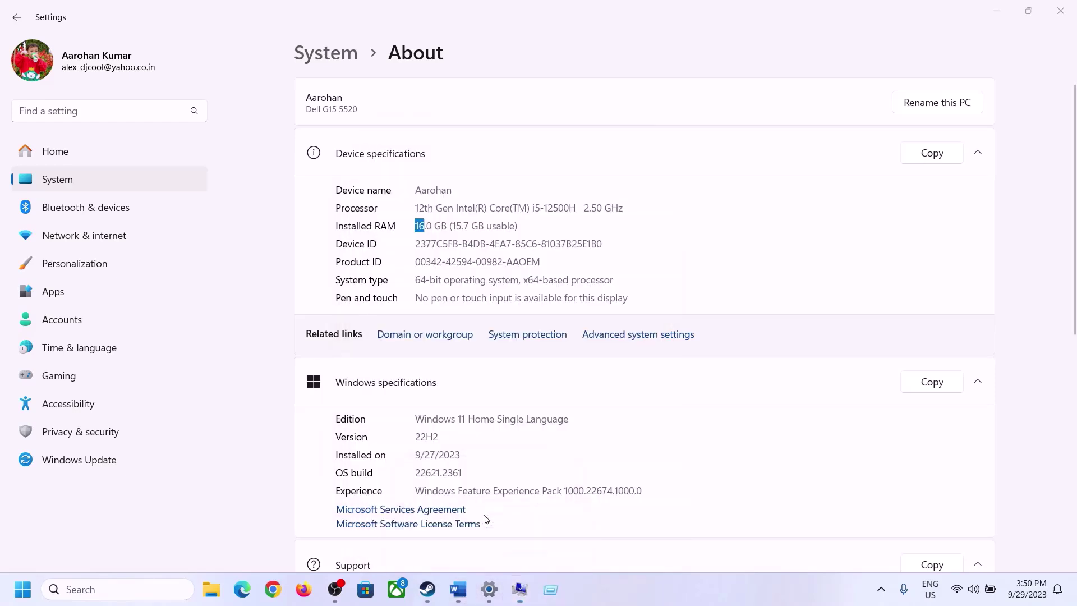
key("super+r")
type("ca")
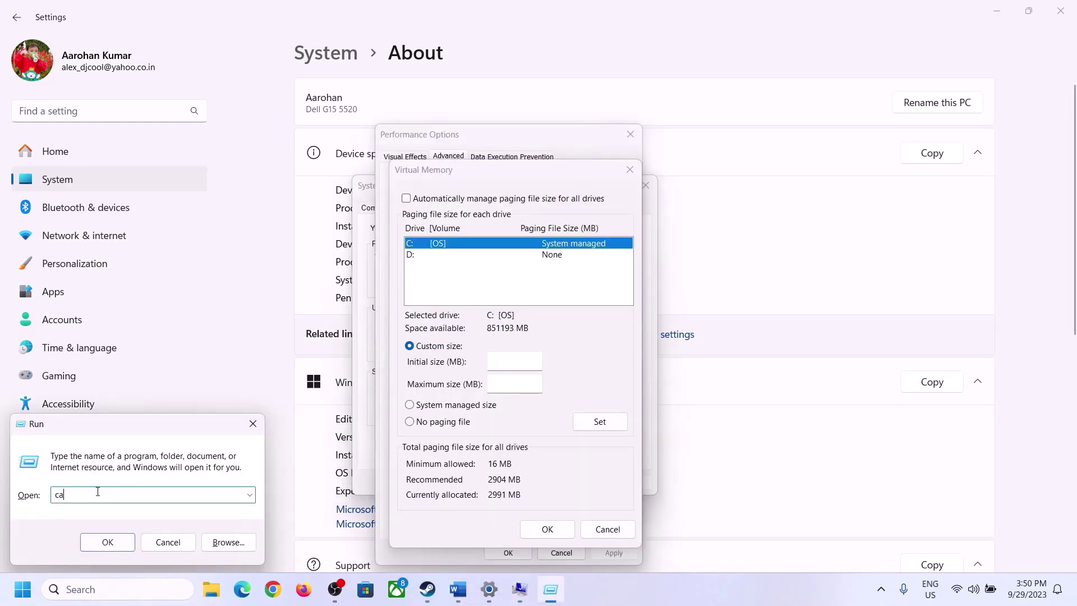
type("lc")
left_click(108, 541)
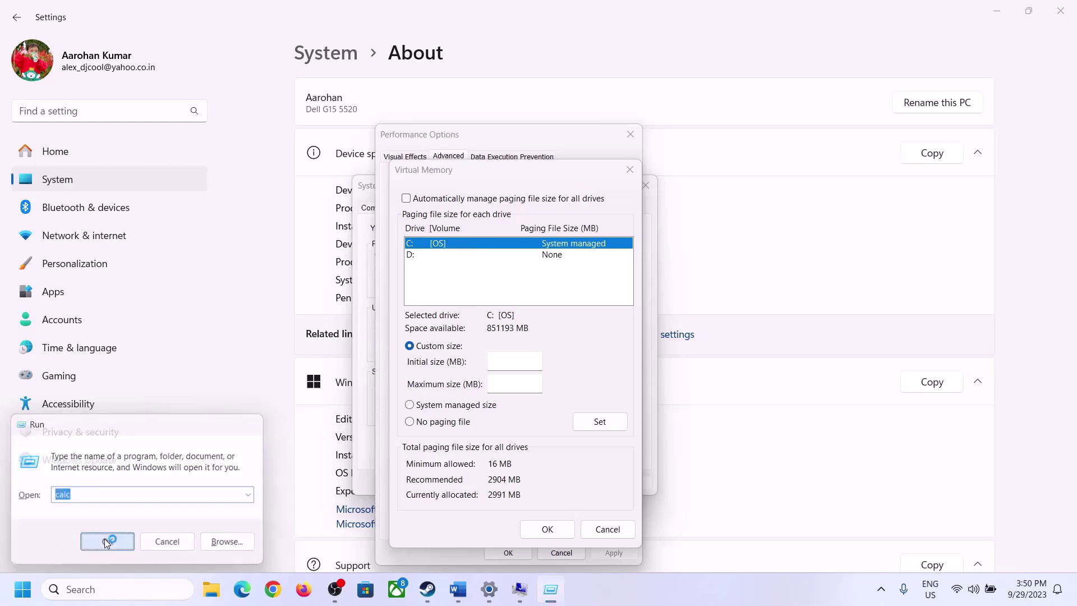
left_click_drag(135, 20, 786, 185)
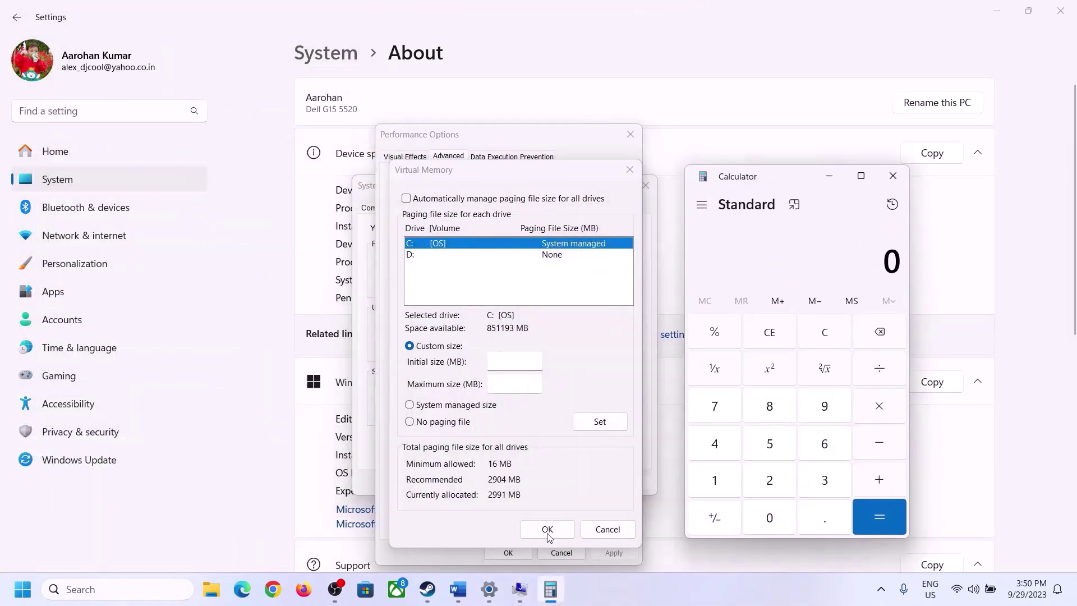
left_click(458, 589)
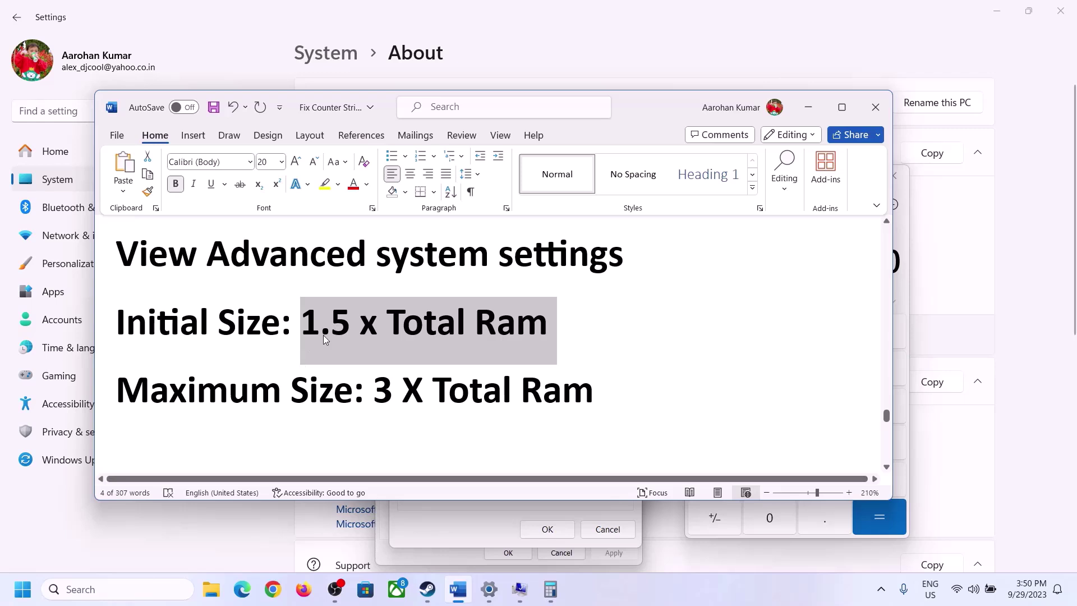
left_click(550, 589)
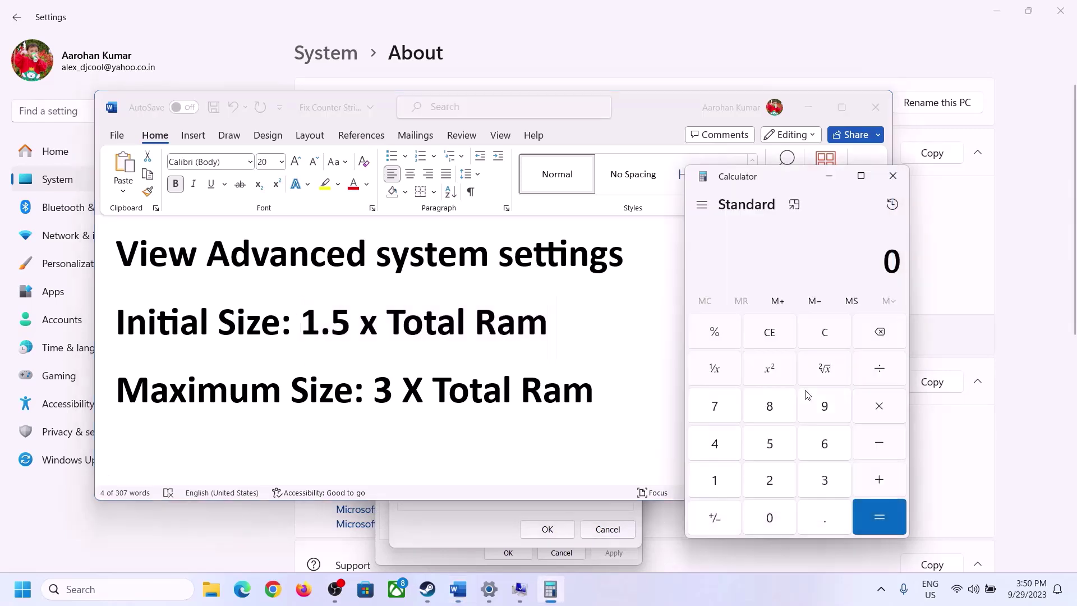
left_click(715, 484)
left_click(821, 449)
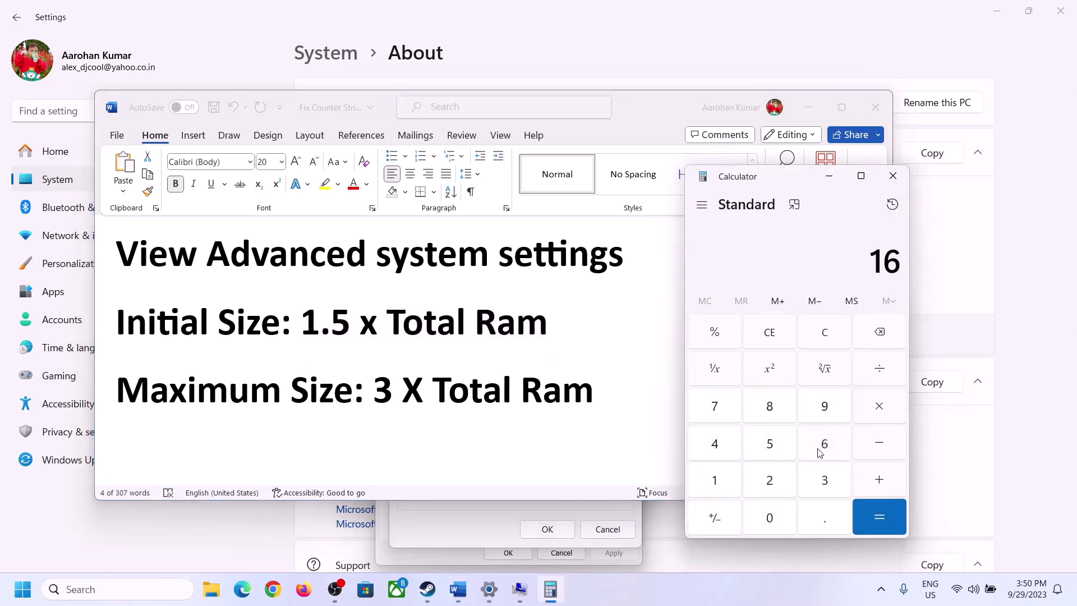
left_click(827, 345)
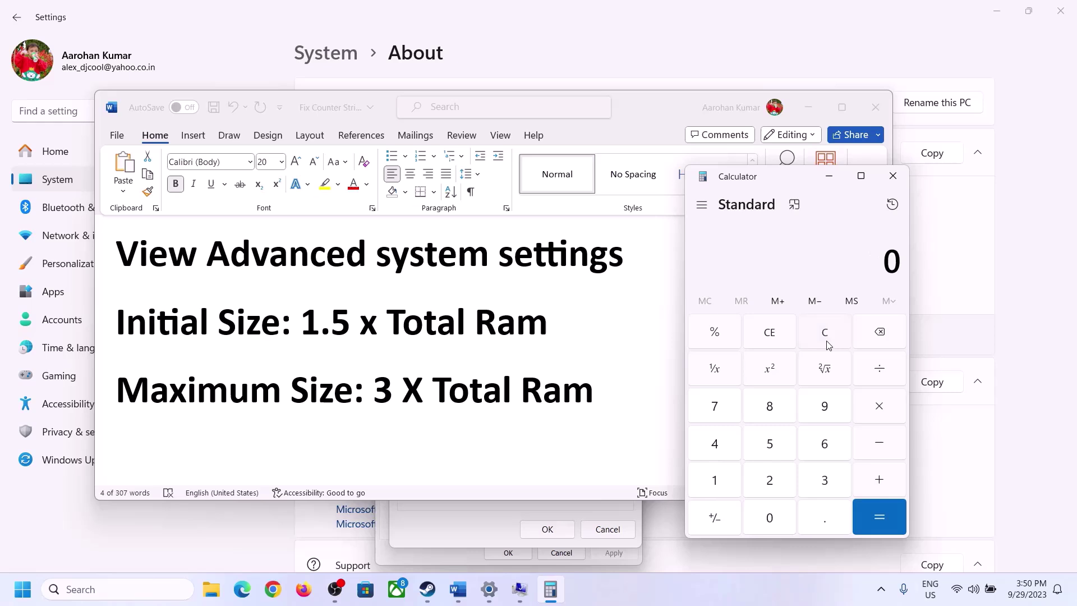
Step: Convert the installed RAM to megabytes in Calculator by computing 16 × 1024
left_click(722, 482)
left_click(811, 450)
left_click(879, 418)
left_click(714, 486)
left_click(776, 525)
left_click(773, 487)
left_click(722, 453)
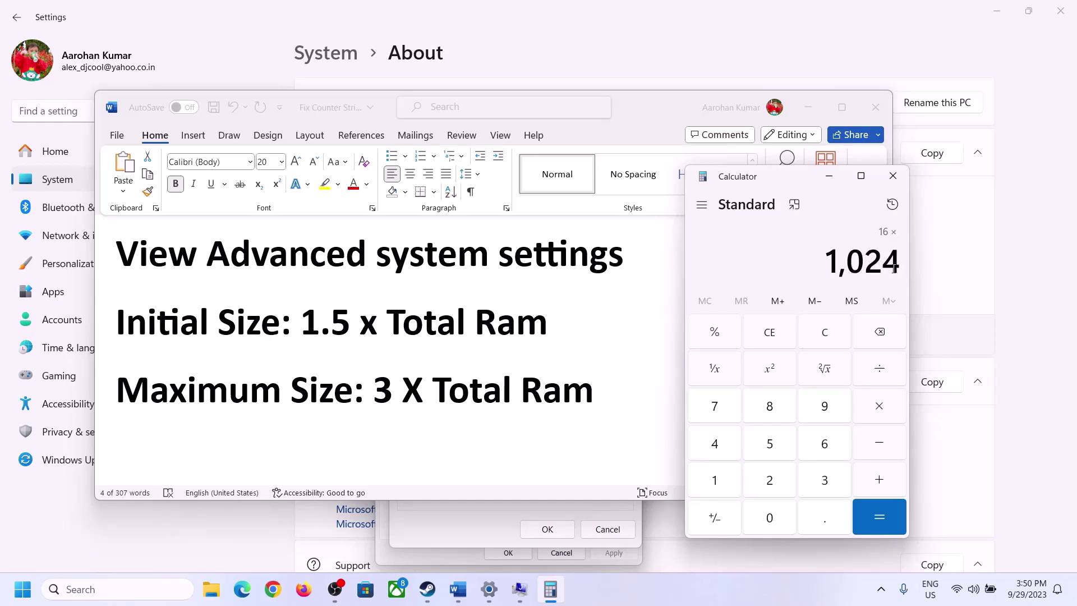
left_click(879, 517)
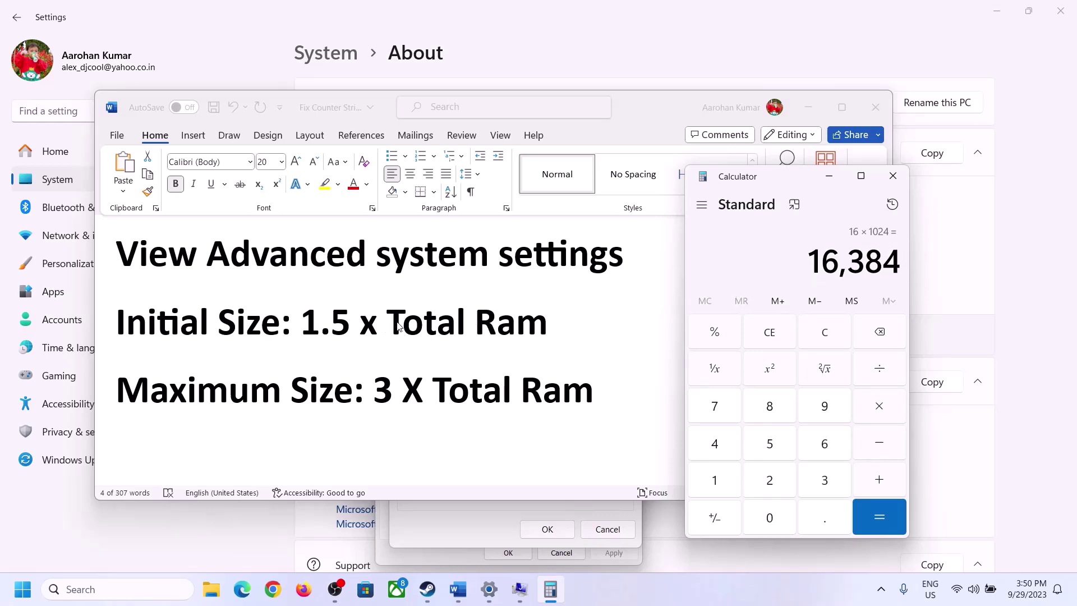
Step: Multiply the RAM in megabytes by 1.5 to calculate the initial paging file size
left_click(882, 411)
left_click(728, 483)
left_click(820, 520)
left_click(780, 452)
left_click(878, 512)
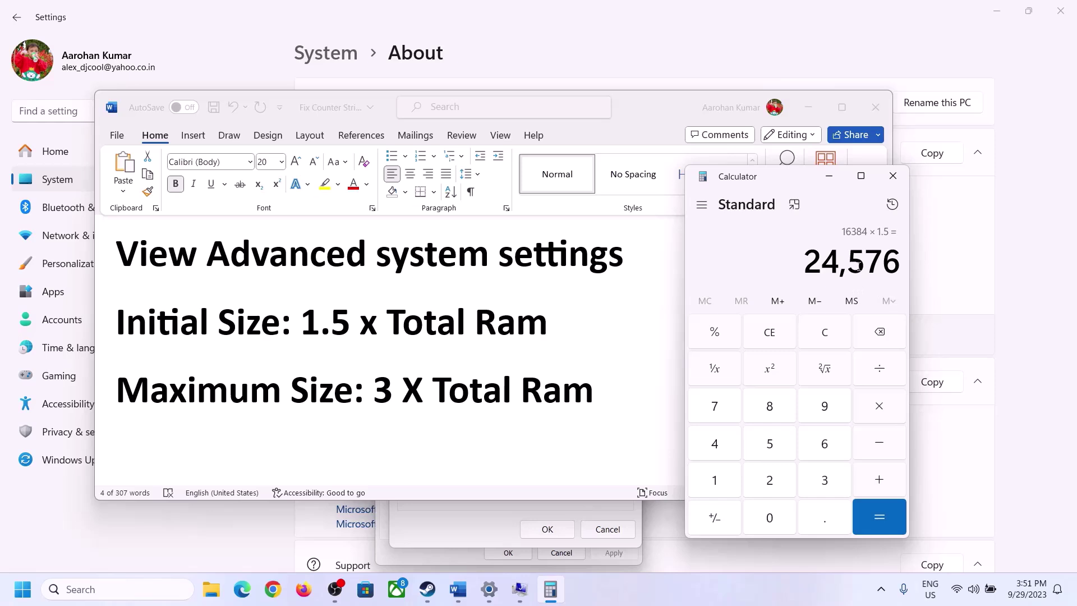
Step: Set the initial size of the custom paging file to 24576 MB in the Virtual Memory dialog
left_click(475, 523)
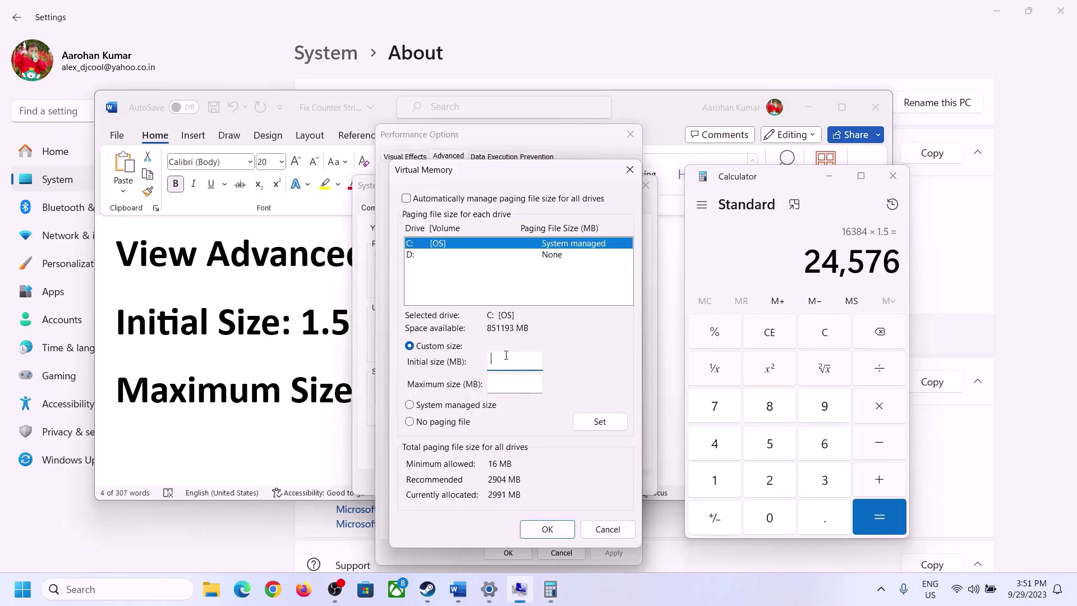
type("24576")
left_click(540, 383)
Step: Clear the previous result in Calculator and recheck the installed RAM on the About page in Settings
key("alt+Tab")
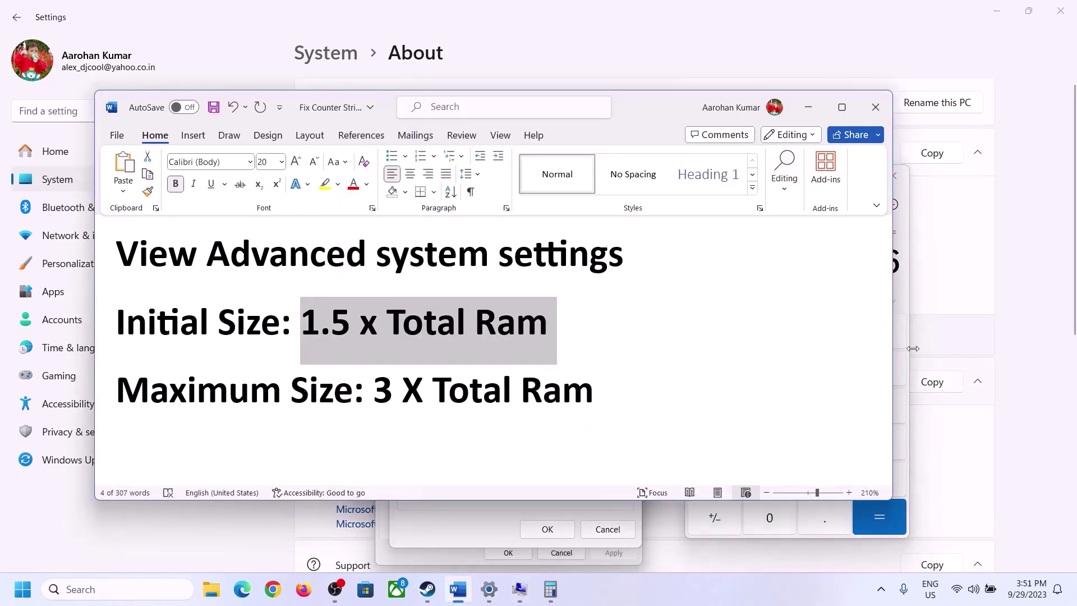
left_click(904, 291)
left_click(835, 327)
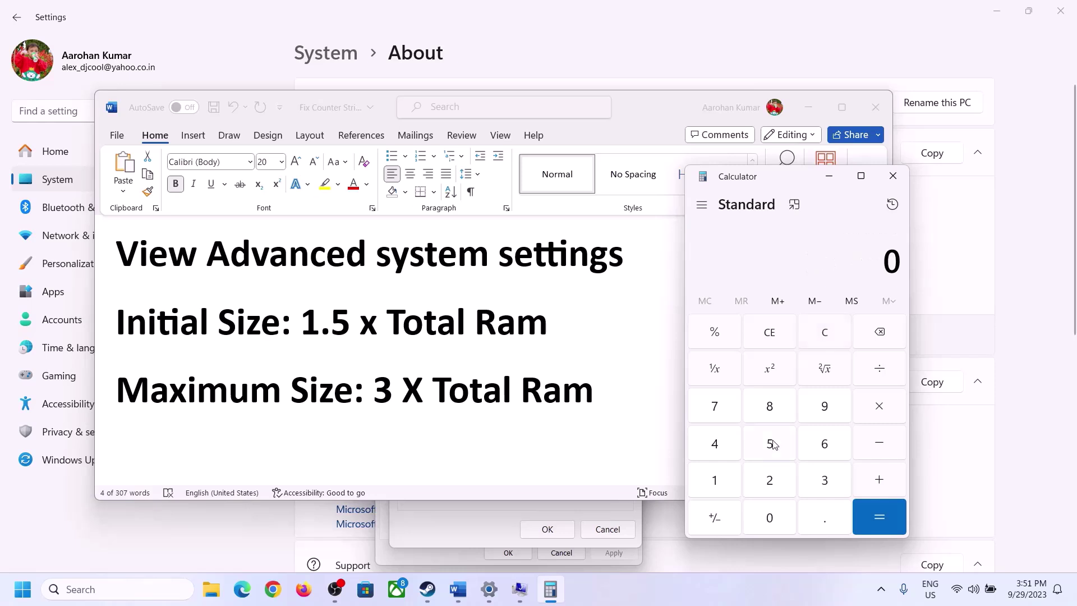
left_click(489, 589)
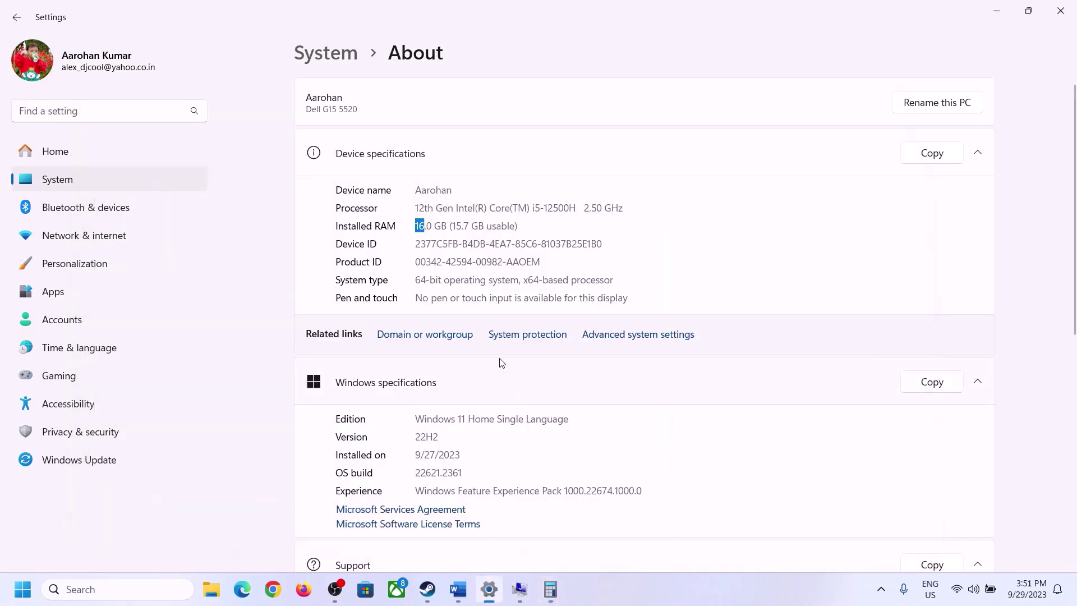
left_click(551, 589)
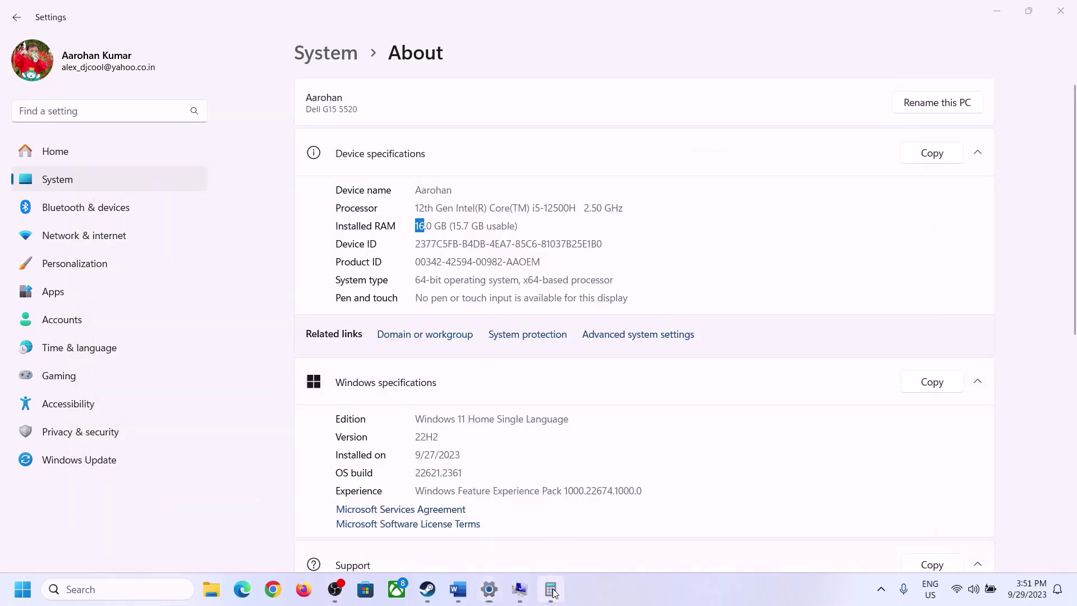
Step: Compute 16 × 1024 again in Calculator as the basis for the maximum size
left_click(727, 475)
left_click(822, 444)
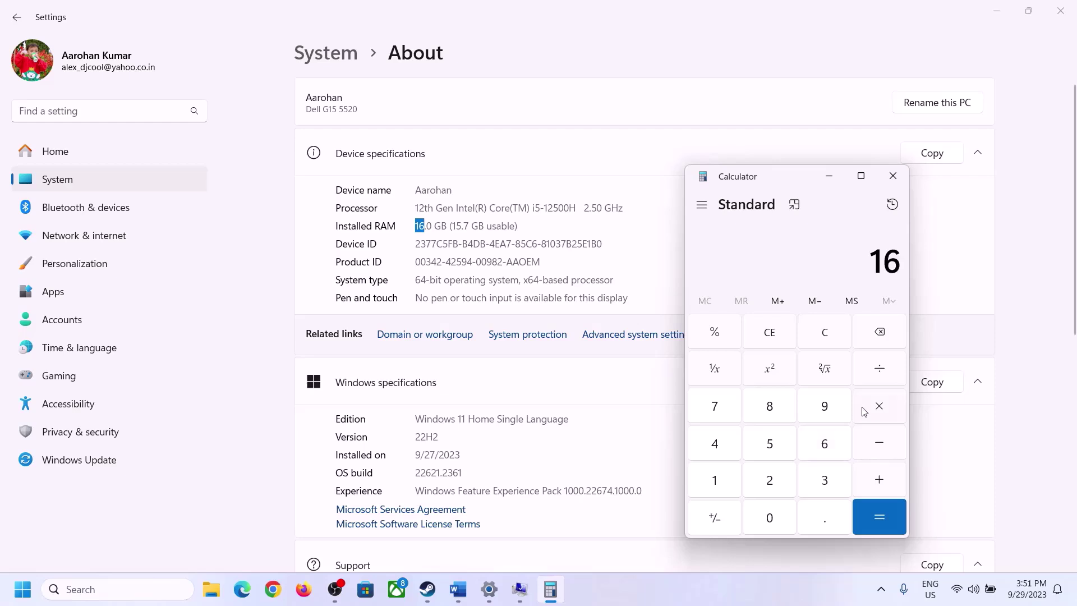
left_click(875, 406)
left_click(720, 477)
left_click(761, 512)
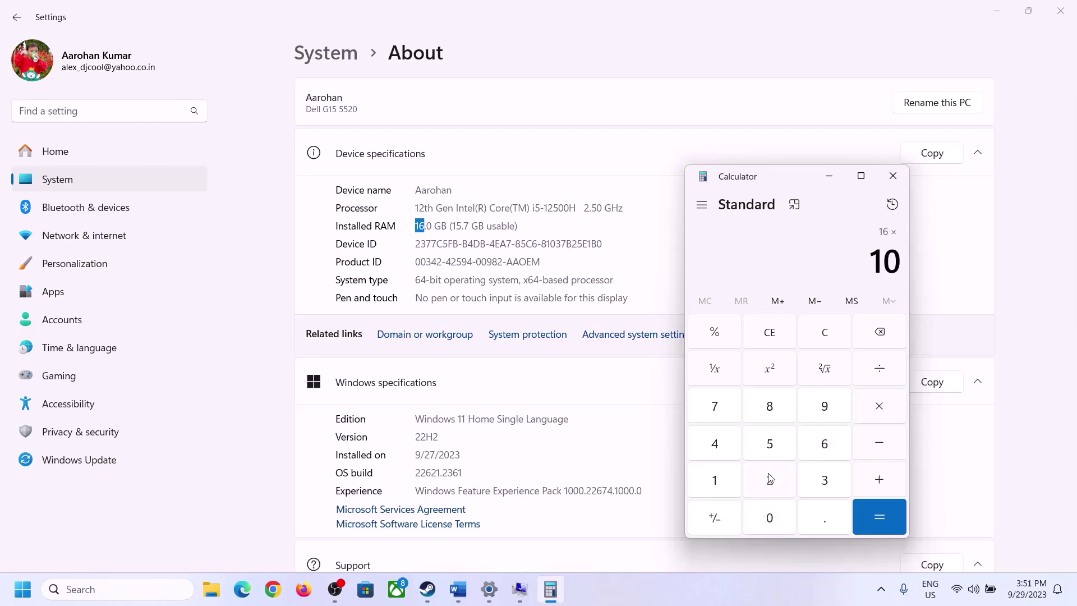
left_click(769, 477)
left_click(714, 443)
left_click(866, 530)
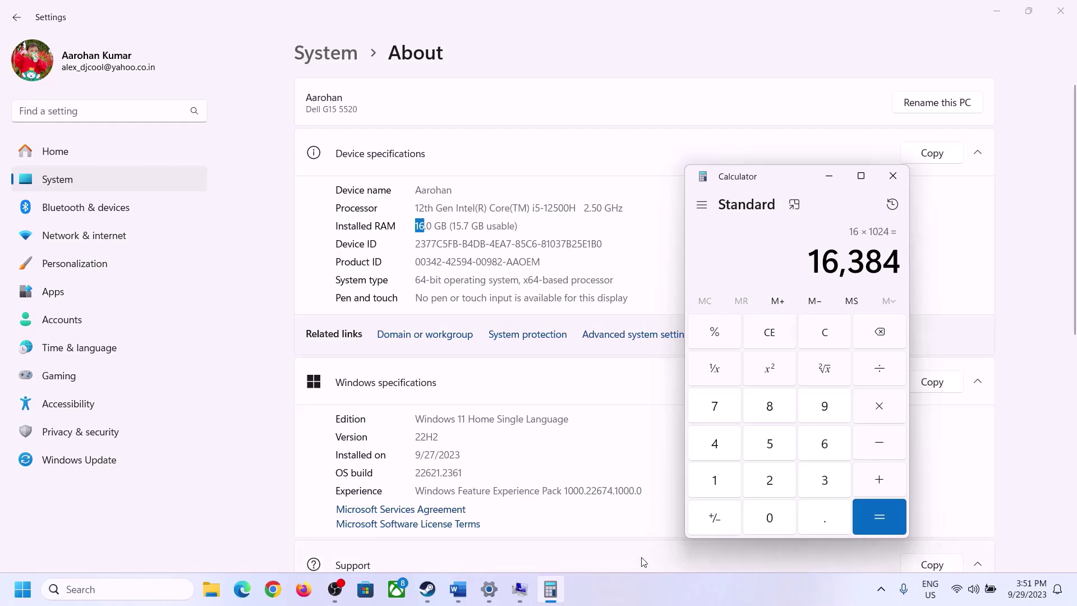
Step: Check the maximum size formula in the Word document, multiply the RAM in megabytes by 3, and return to the Virtual Memory dialog
left_click(457, 588)
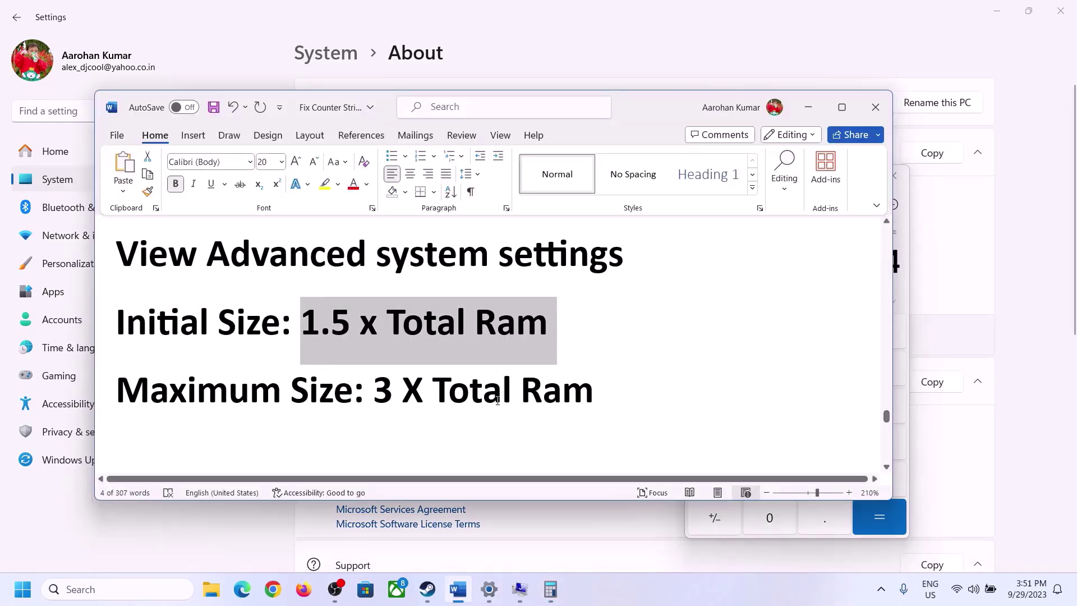
left_click(550, 588)
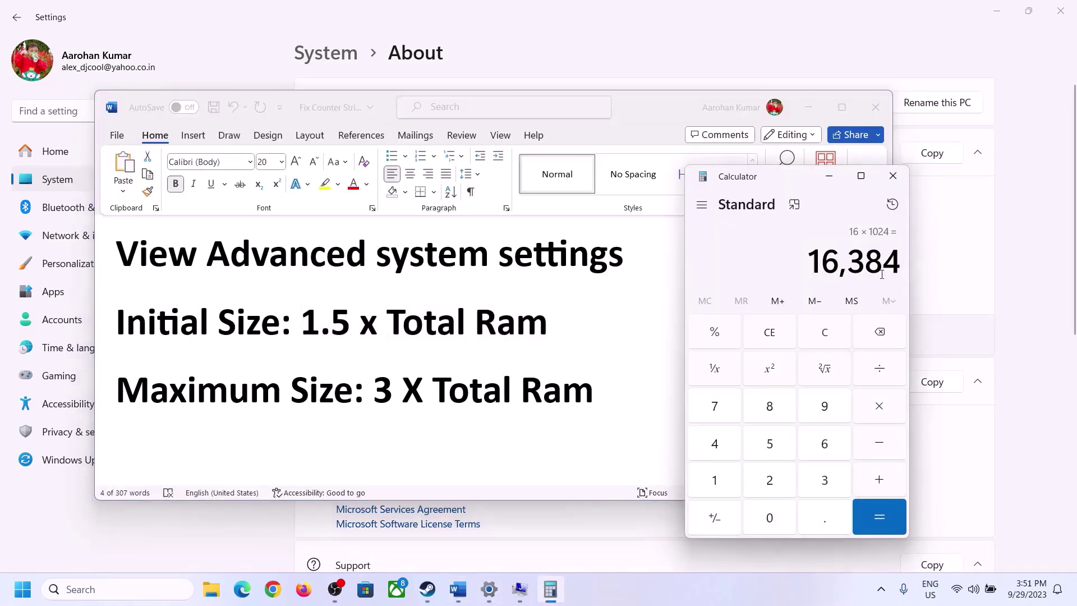
left_click(869, 412)
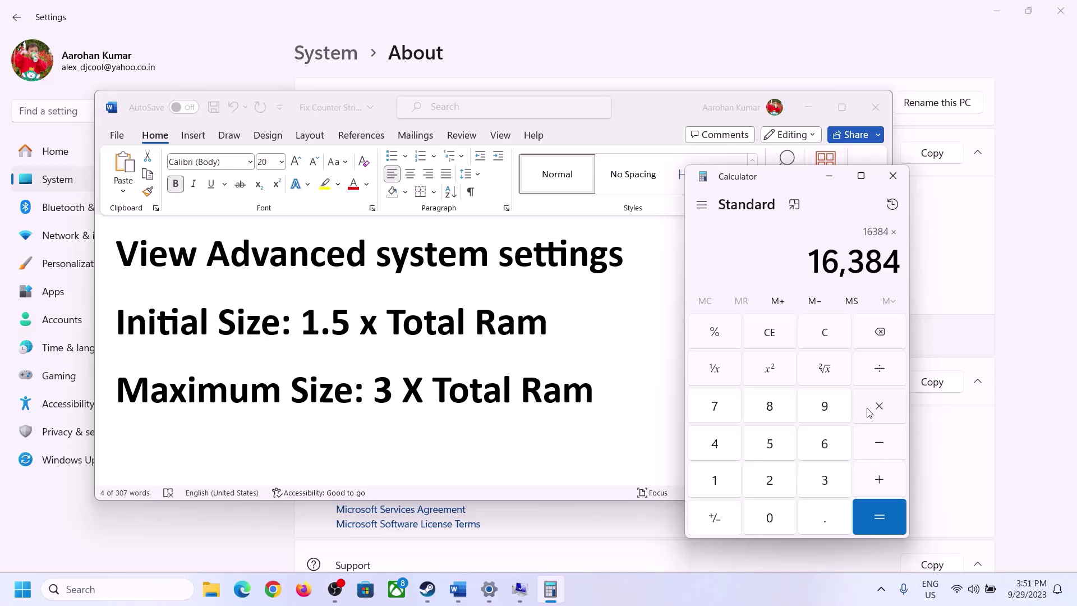
left_click(810, 484)
left_click(887, 514)
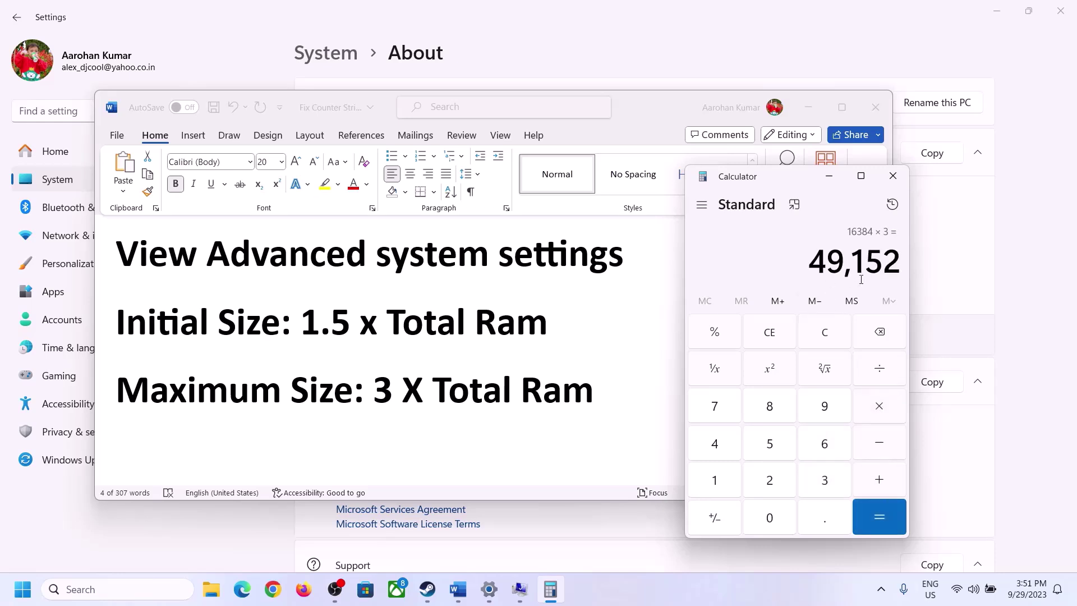
left_click(520, 591)
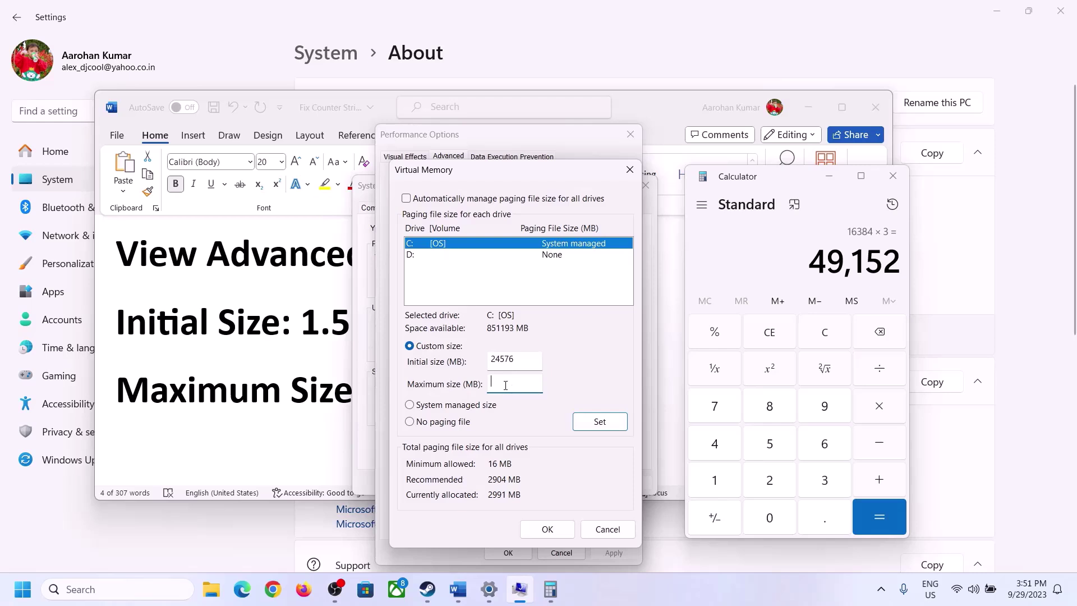
Step: Set the paging file's maximum size to 49152 MB, apply the custom size to drive C, and acknowledge the restart notice
type("49152")
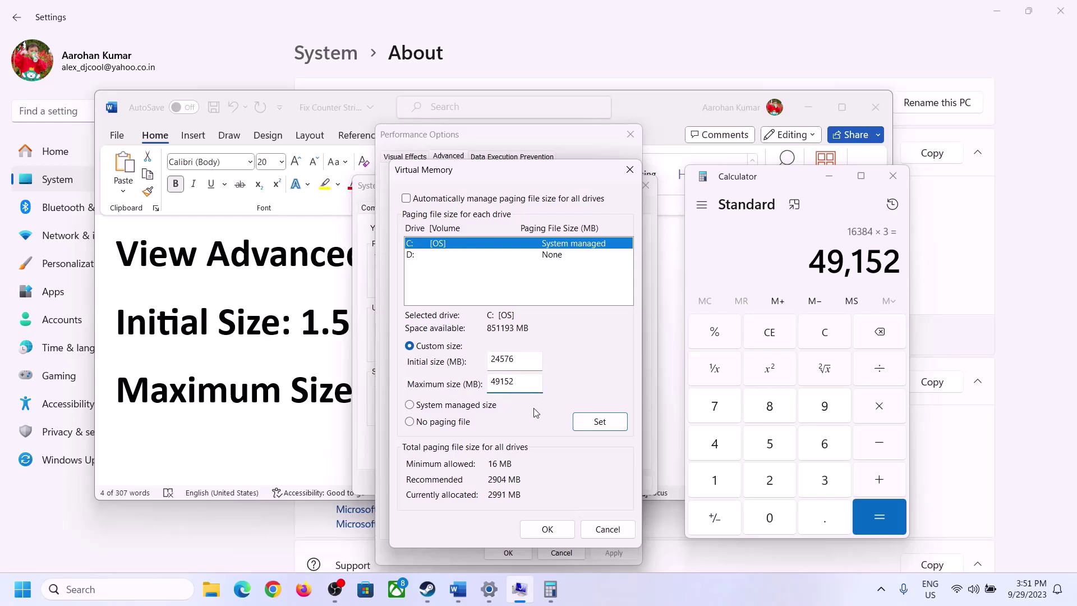
left_click(599, 423)
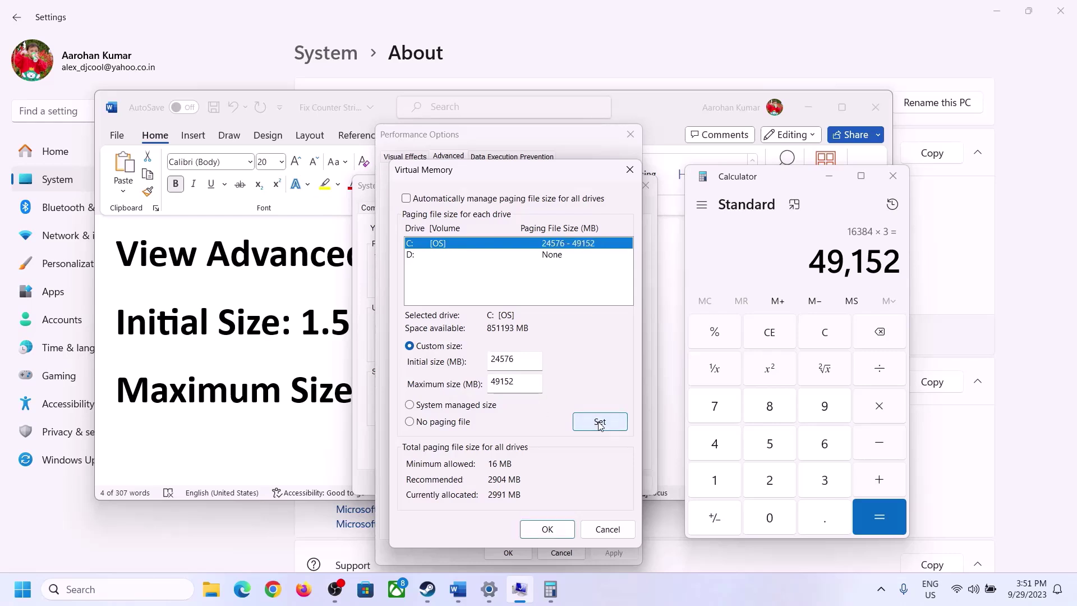
left_click(549, 530)
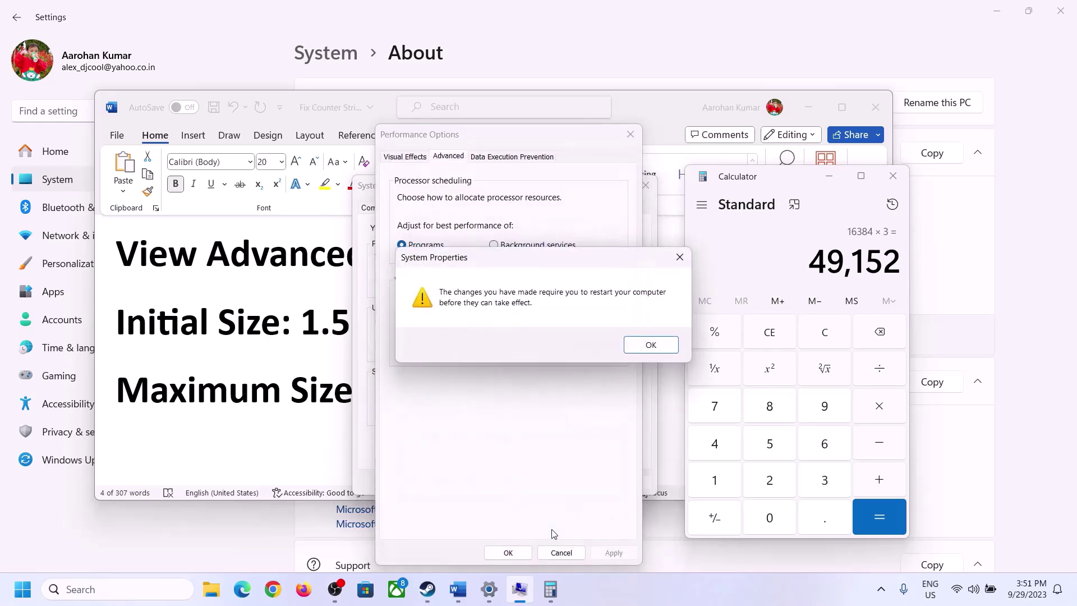
left_click(651, 345)
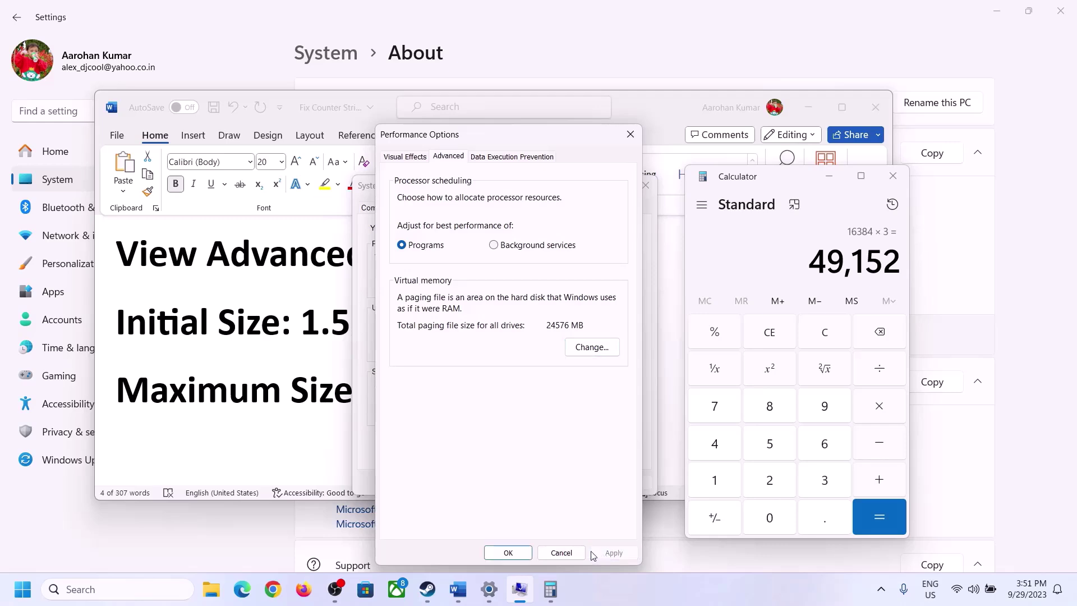
Step: Accept the Performance Options and System Properties dialogs, and dismiss the restart prompt without restarting
left_click(509, 552)
left_click(512, 483)
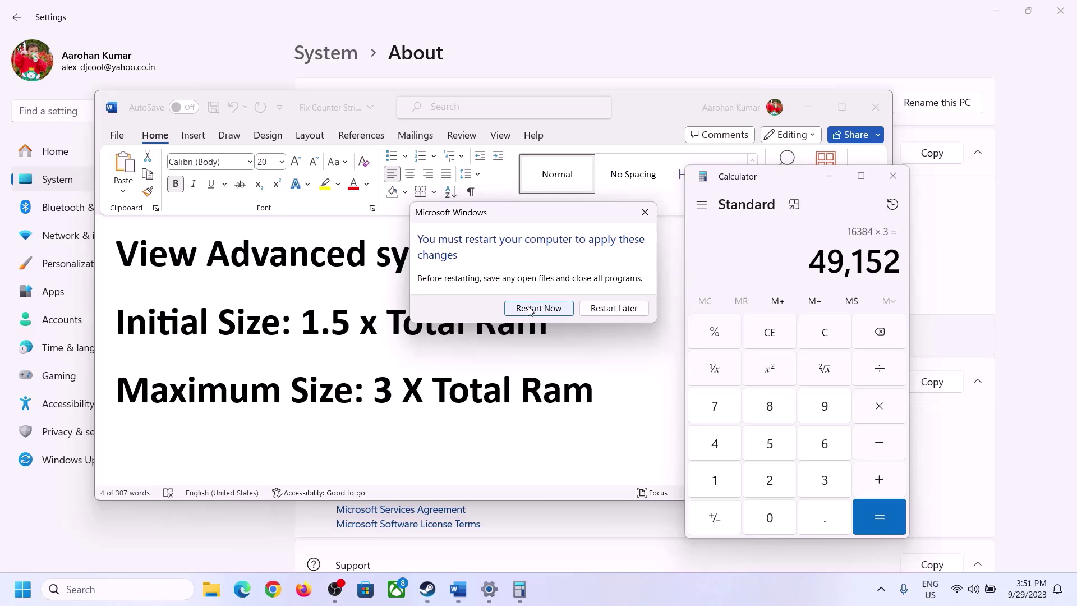
left_click(643, 211)
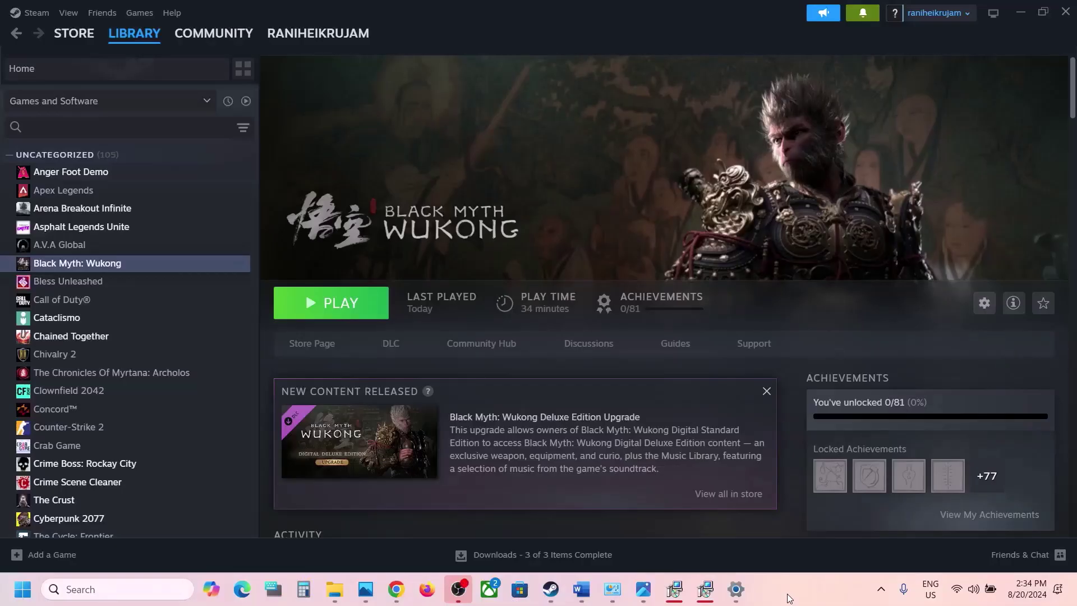
Step: Switch to the Word document and read the Step 17 instructions on uninstalling the game and deleting its folder
left_click(581, 588)
scroll(430, 288, "down", 5)
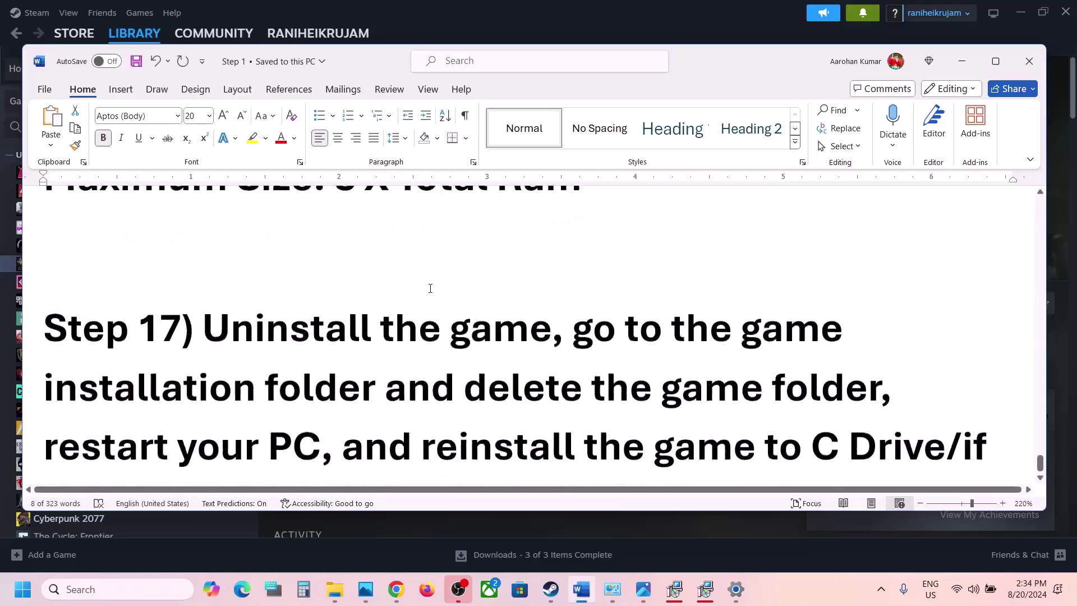
scroll(430, 288, "up", 1)
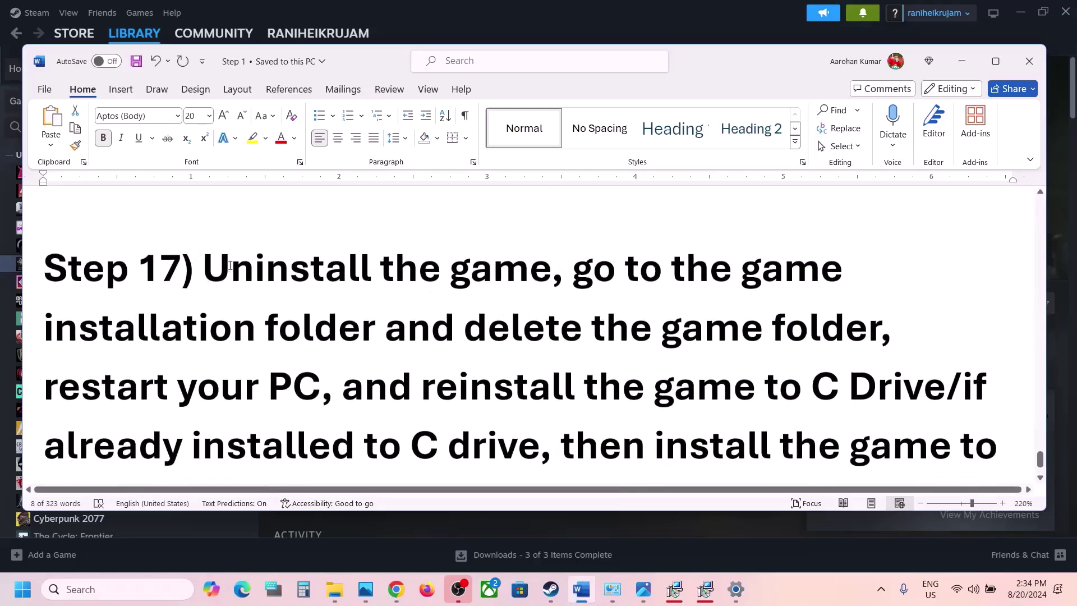
left_click_drag(239, 264, 512, 368)
left_click(512, 381)
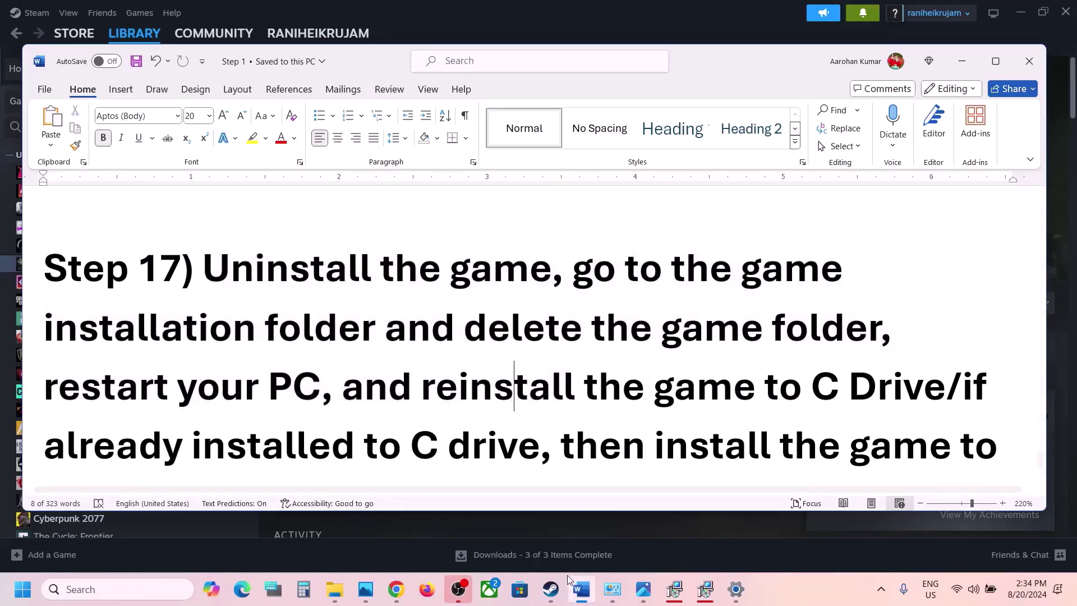
Step: Switch to the Steam library and locate the Uninstall option for Black Myth: Wukong
left_click(558, 586)
right_click(150, 263)
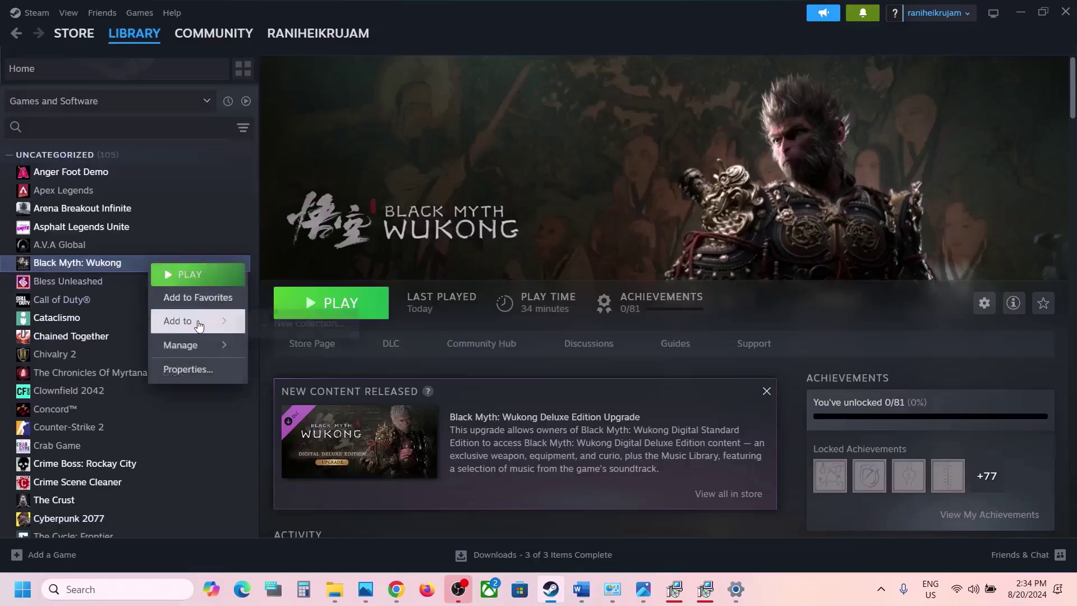
mouse_move(194, 339)
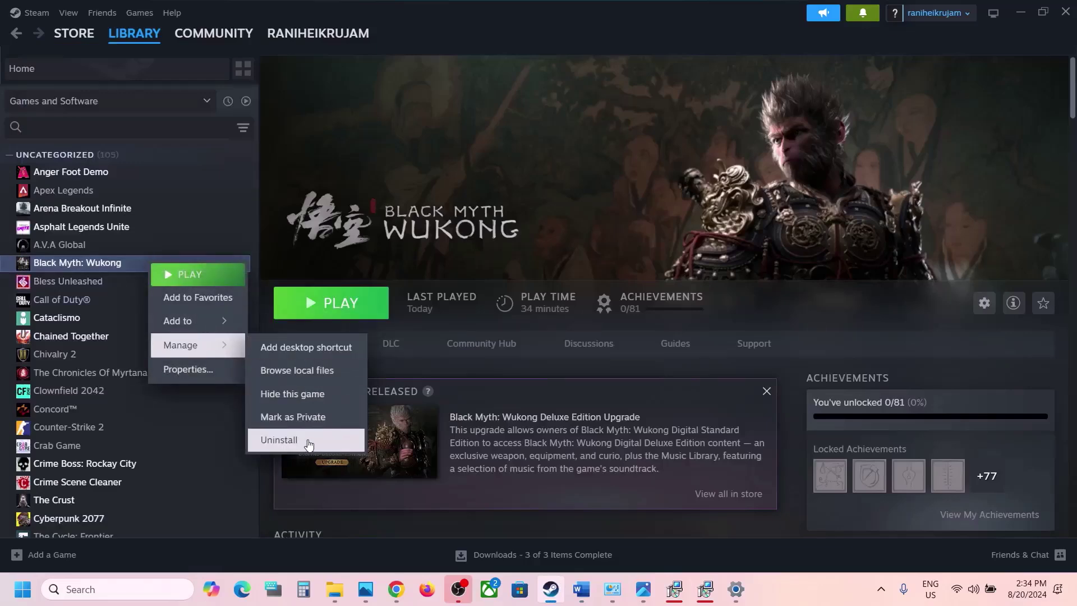
Step: Return to the Word document and highlight the Step 17 passages on deleting the game folder and reinstalling to C drive
left_click(581, 589)
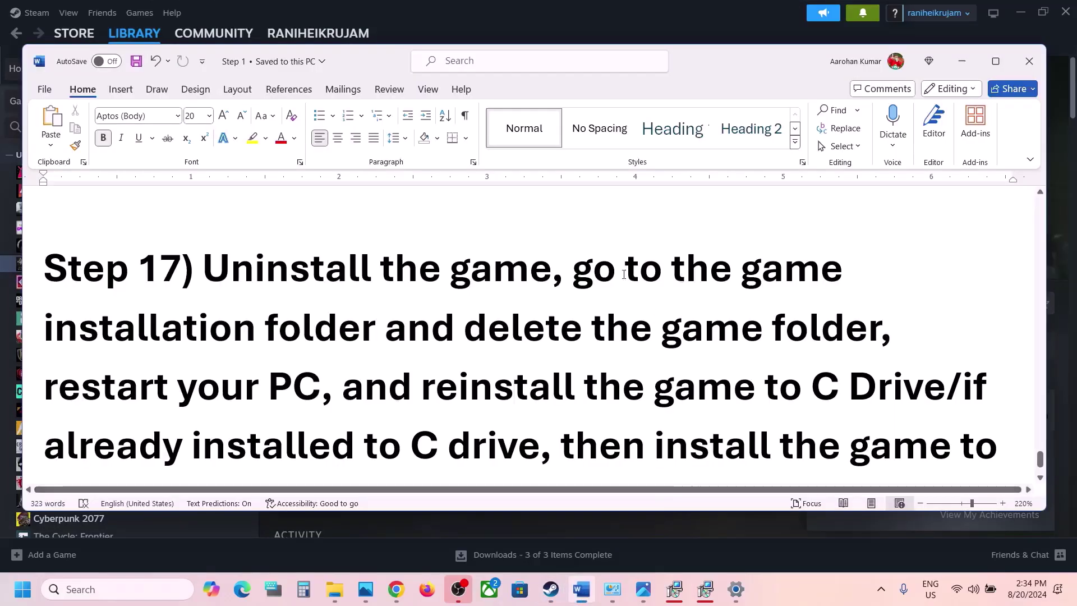
left_click_drag(573, 266, 715, 334)
left_click_drag(399, 373, 892, 395)
left_click(892, 393)
left_click_drag(602, 388, 847, 393)
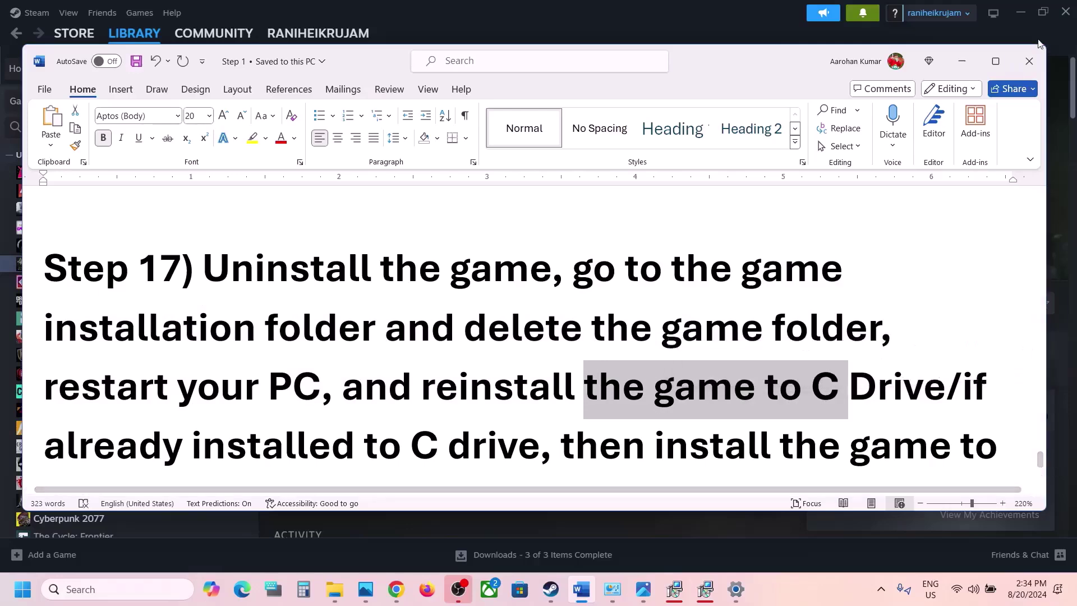
Step: Maximize the Word document, highlight the Step 17 advice on installing the game to another SSD, and switch back to Steam
left_click(996, 62)
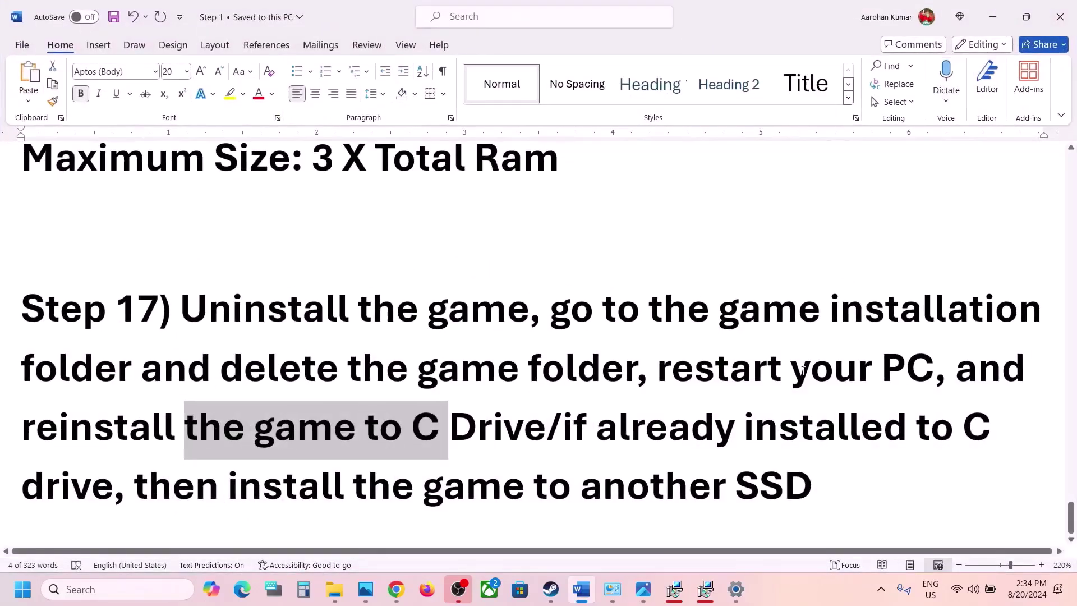
left_click(263, 486)
left_click_drag(413, 426, 121, 488)
left_click_drag(258, 485, 788, 479)
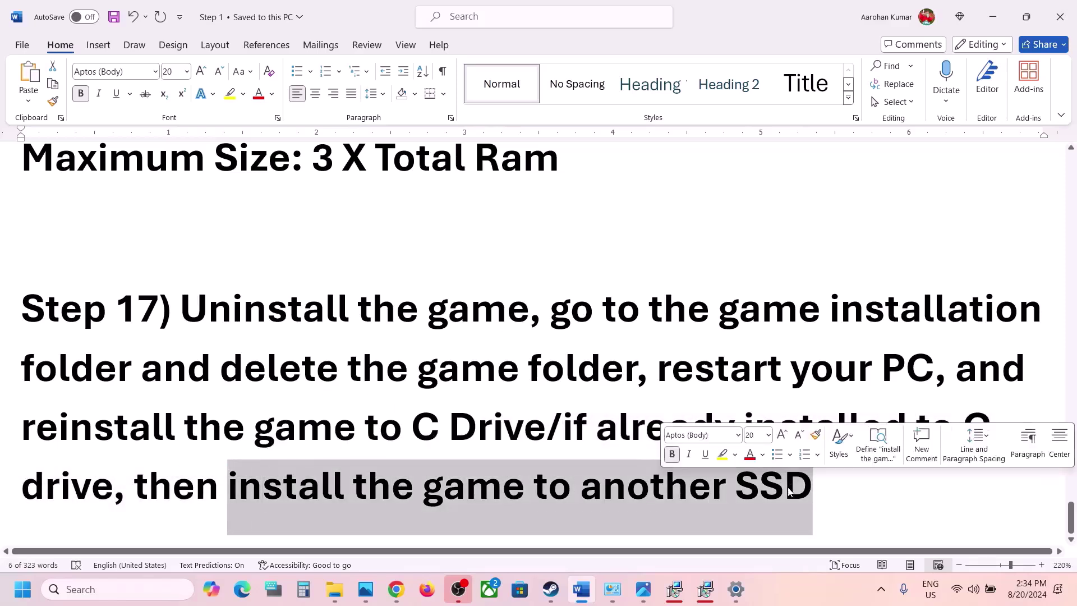
left_click(544, 589)
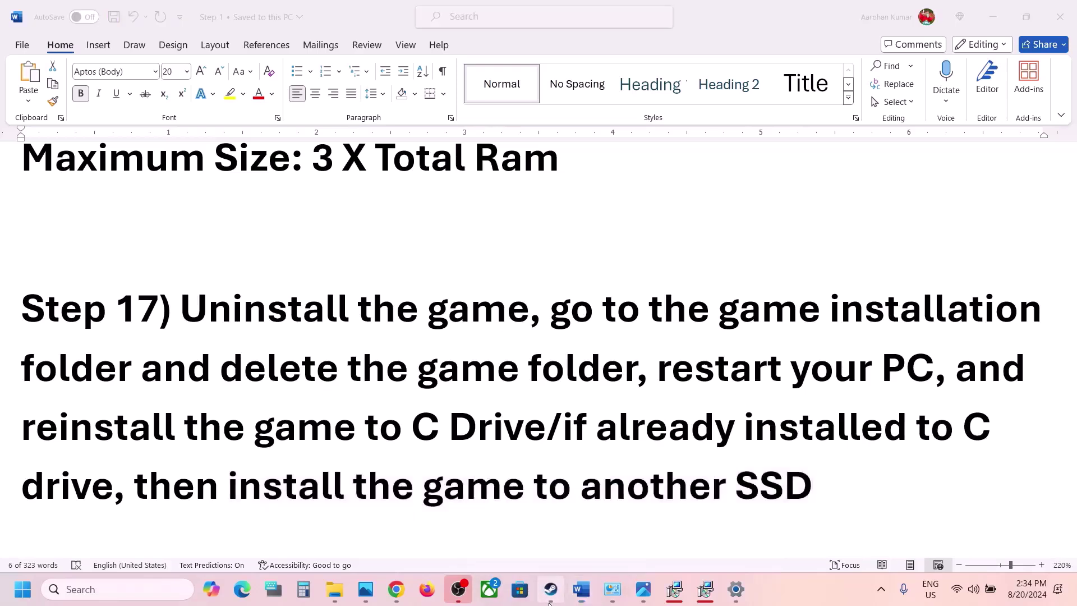